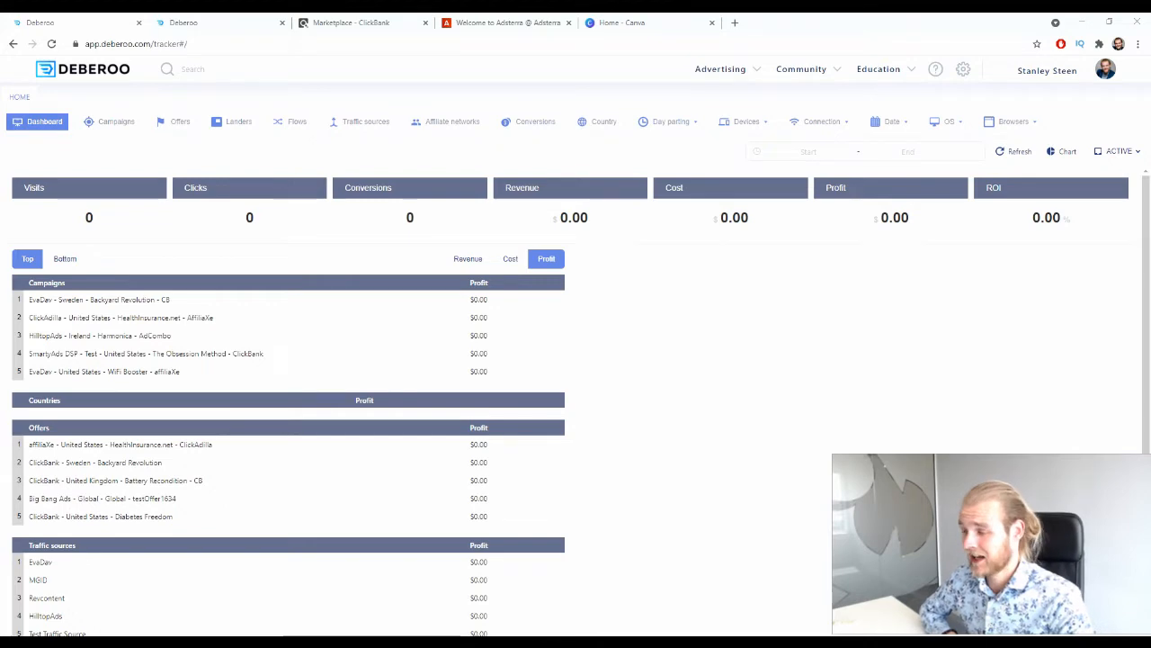
Open the Water Freedom System offer from the ClickBank marketplace, examine its sales page, and close it.
left_click(376, 20)
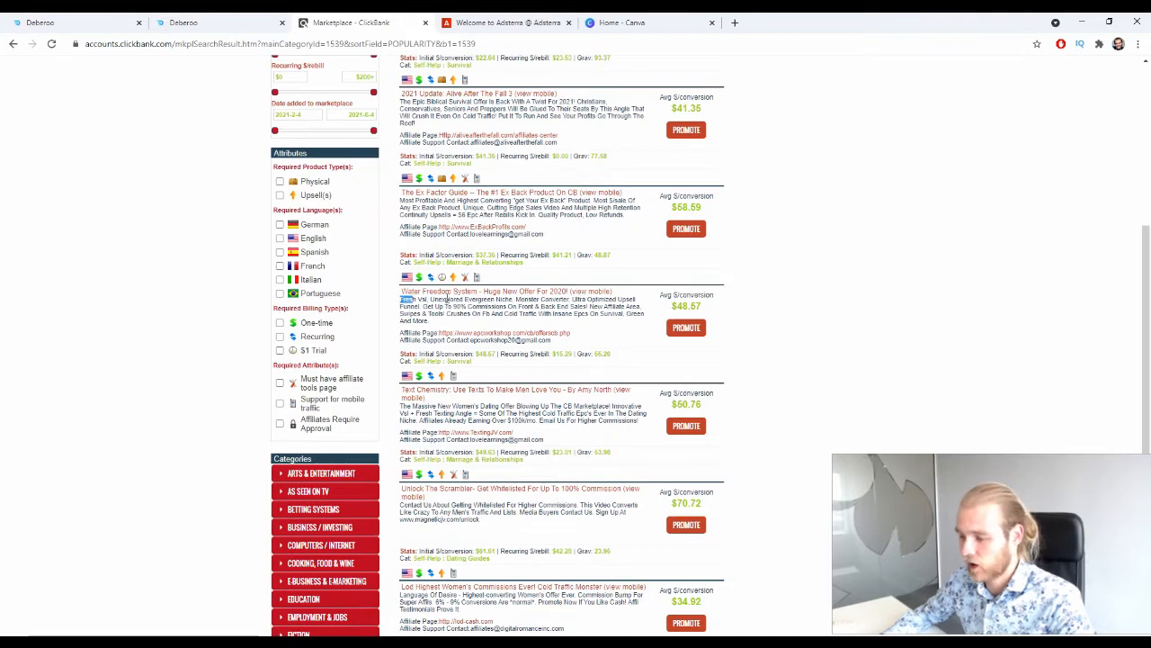
left_click(443, 293)
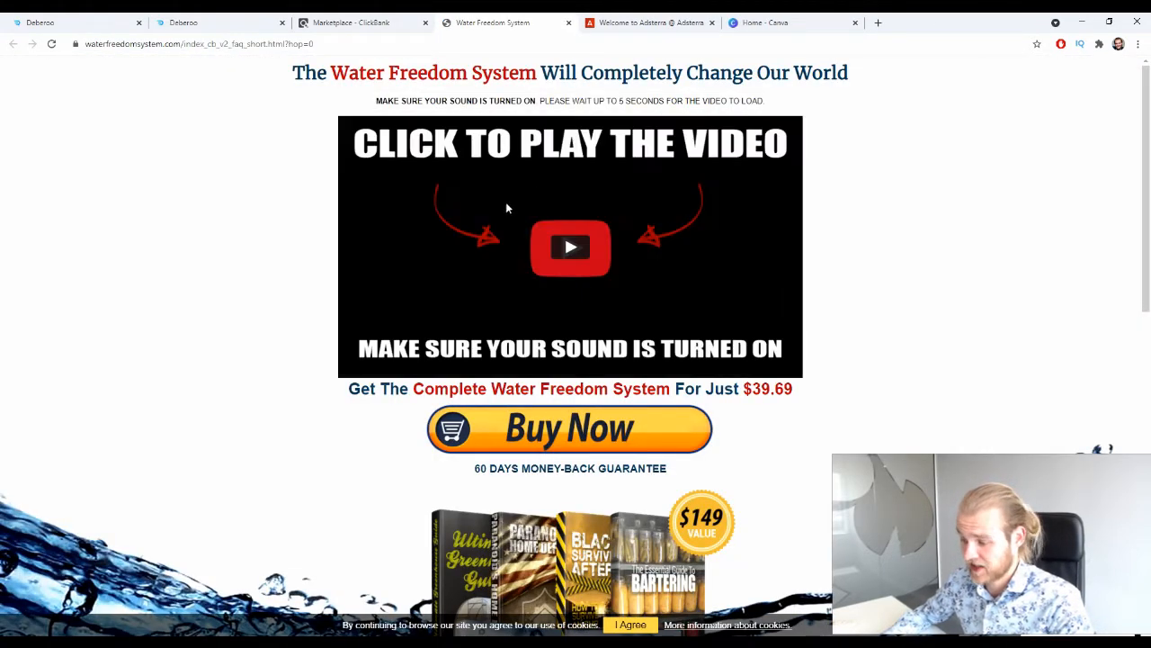
scroll(484, 287, "down", 2)
scroll(484, 287, "up", 2)
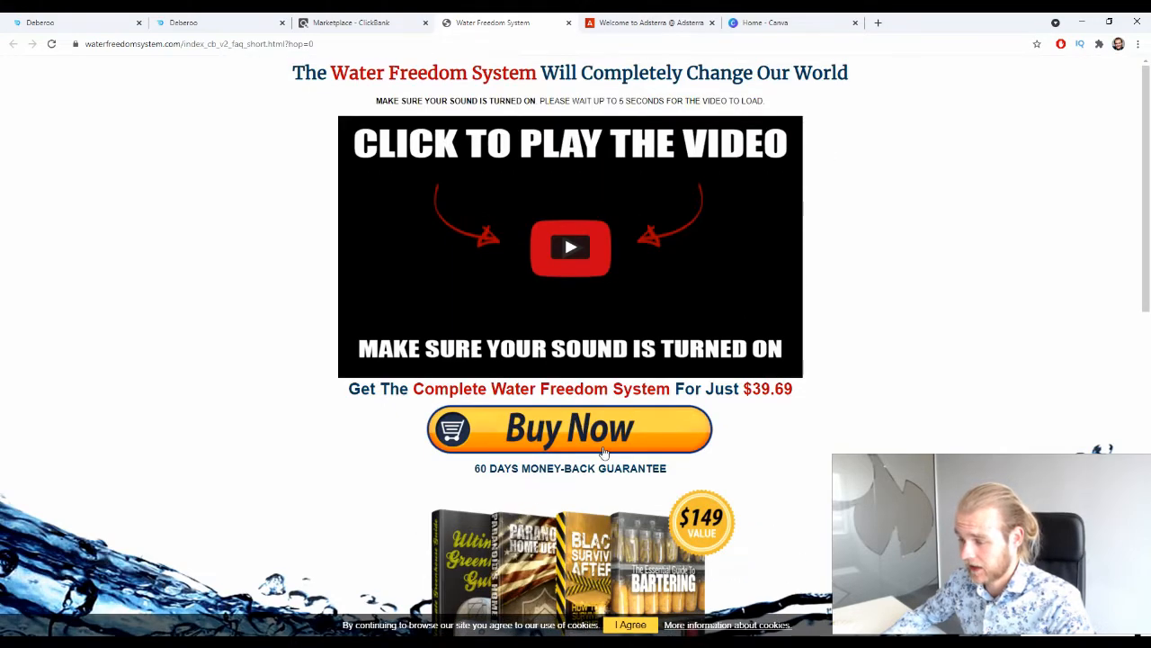
scroll(874, 412, "down", 4)
scroll(861, 406, "up", 4)
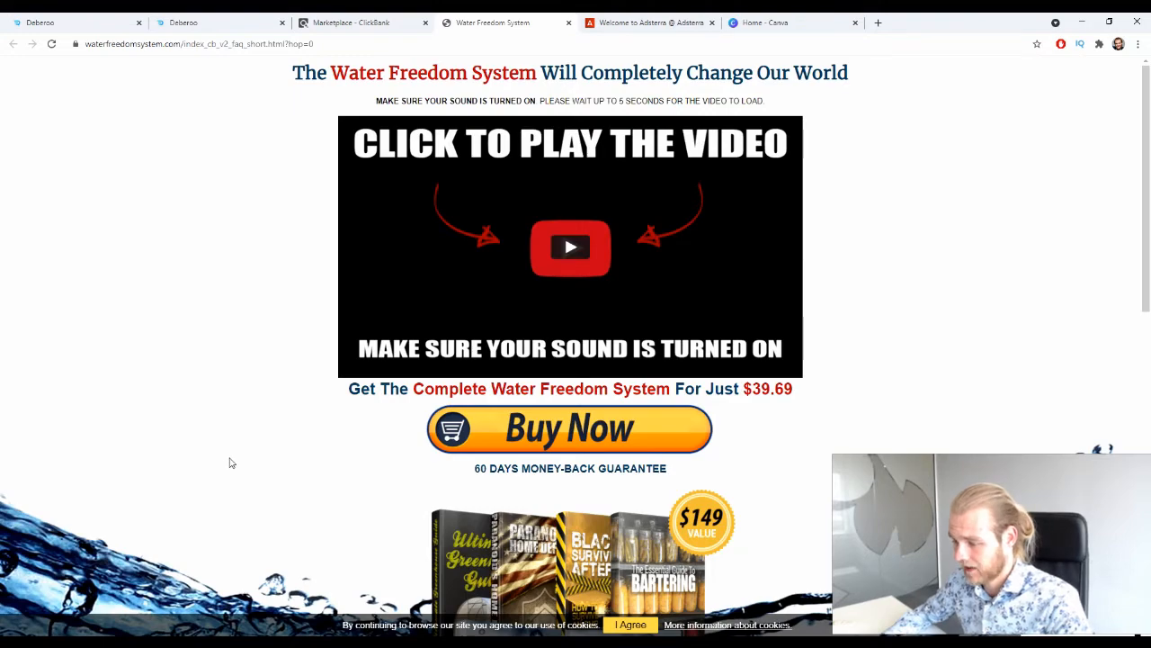
scroll(231, 455, "down", 5)
scroll(225, 448, "down", 5)
scroll(225, 448, "up", 5)
scroll(378, 270, "down", 6)
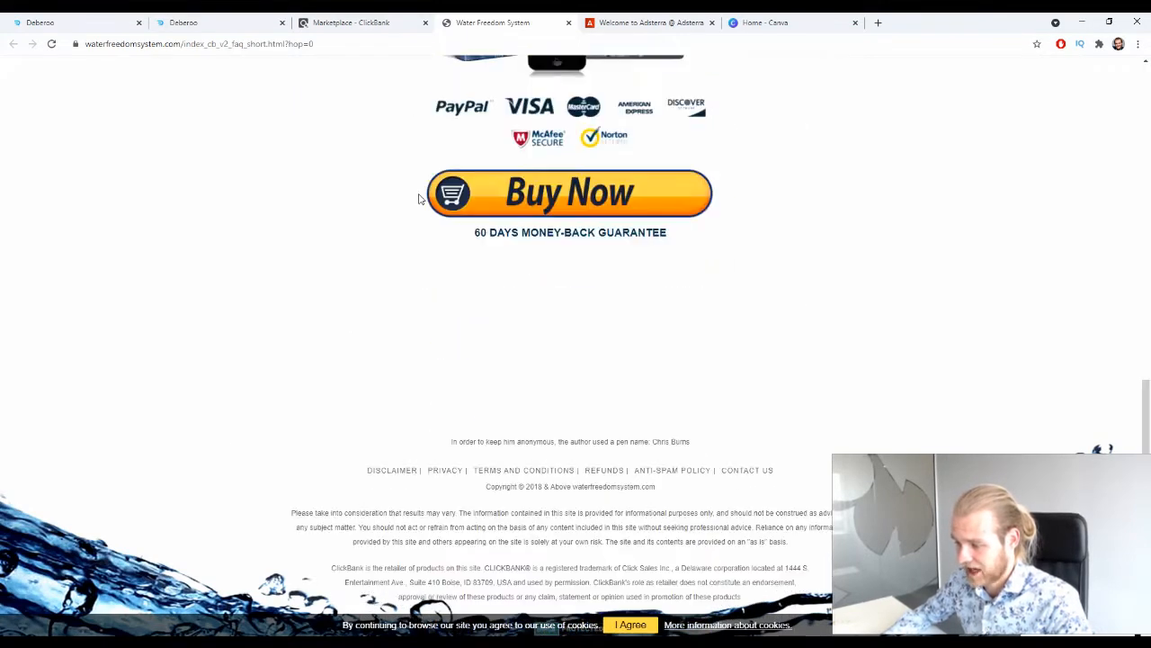
scroll(404, 220, "up", 3)
scroll(405, 222, "up", 6)
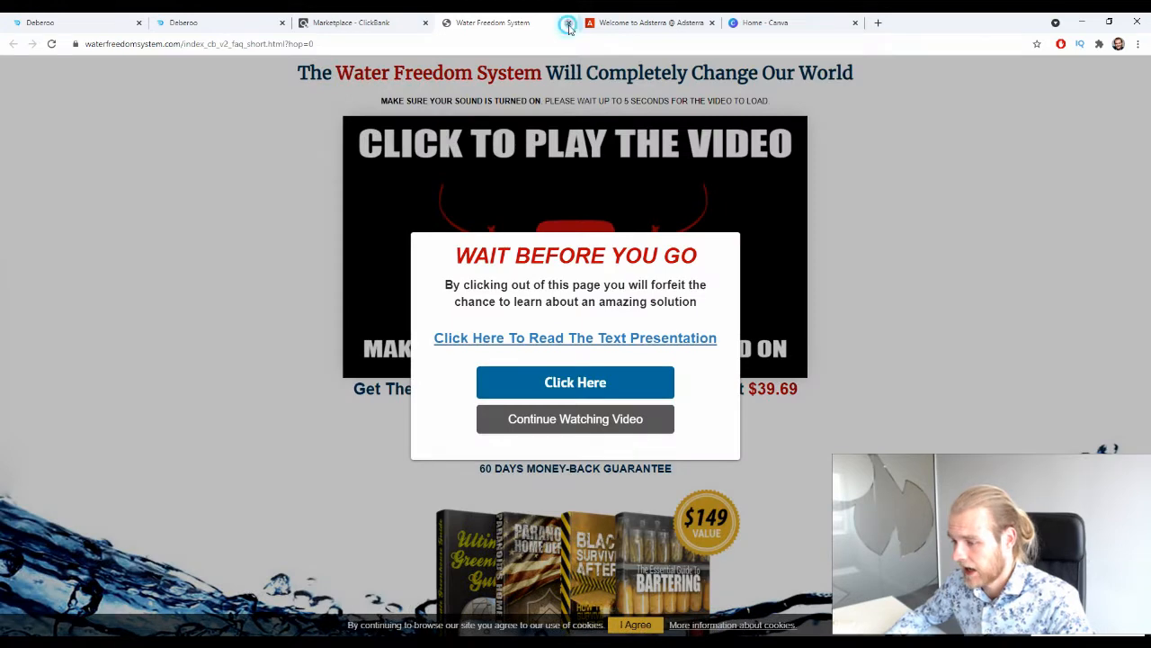
left_click(568, 23)
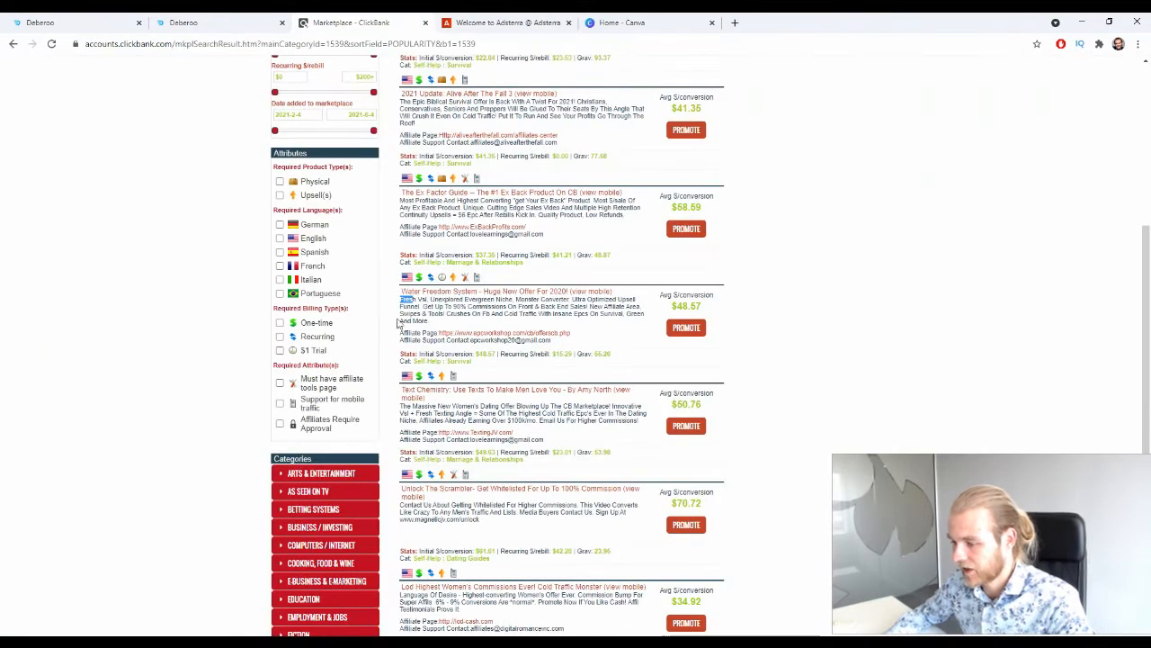
Open the Water Freedom System offer's affiliate page and read its rules for affiliates.
left_click_drag(457, 315, 461, 315)
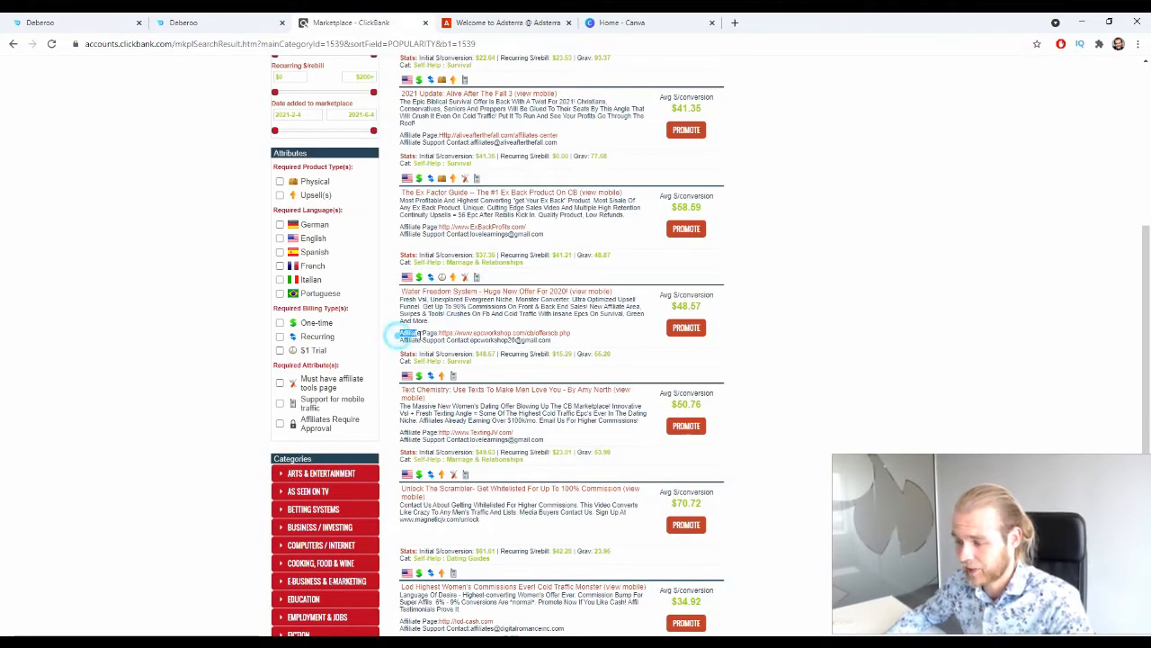
left_click(460, 335, "ctrl")
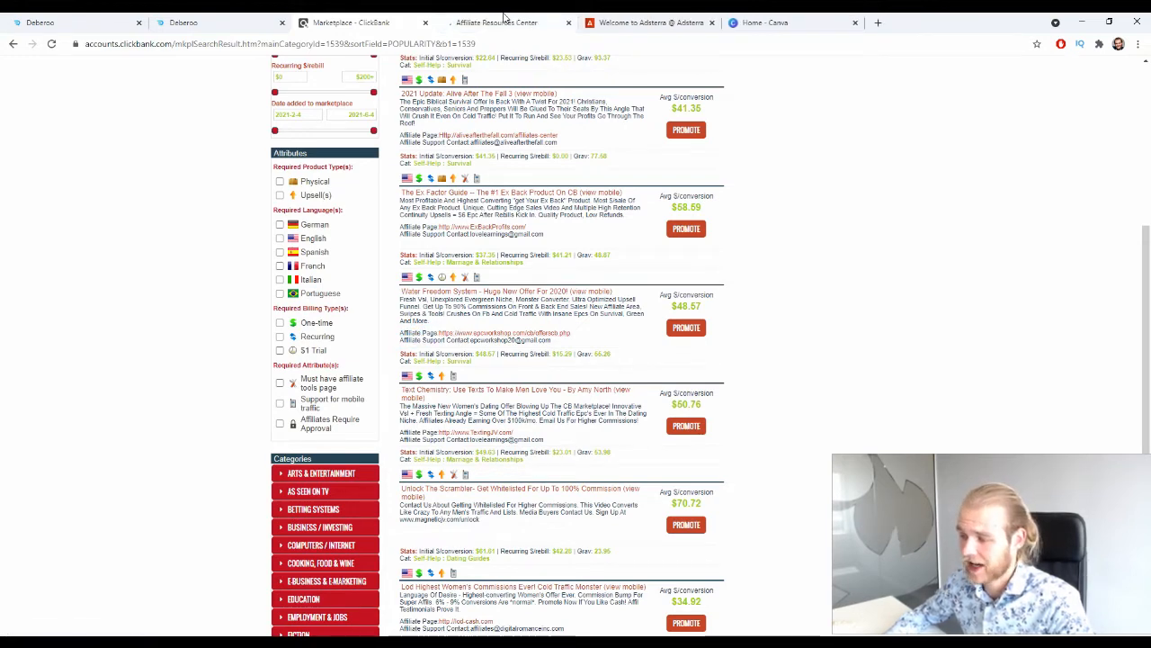
key("ctrl+Tab")
scroll(270, 306, "down", 13)
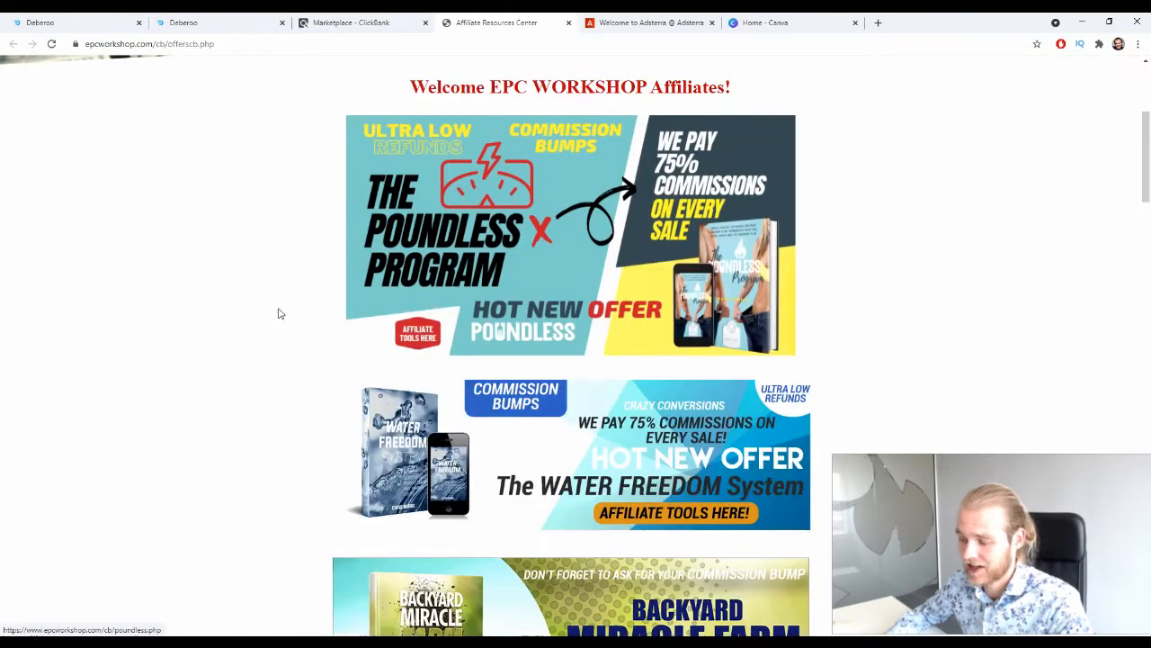
scroll(254, 309, "down", 5)
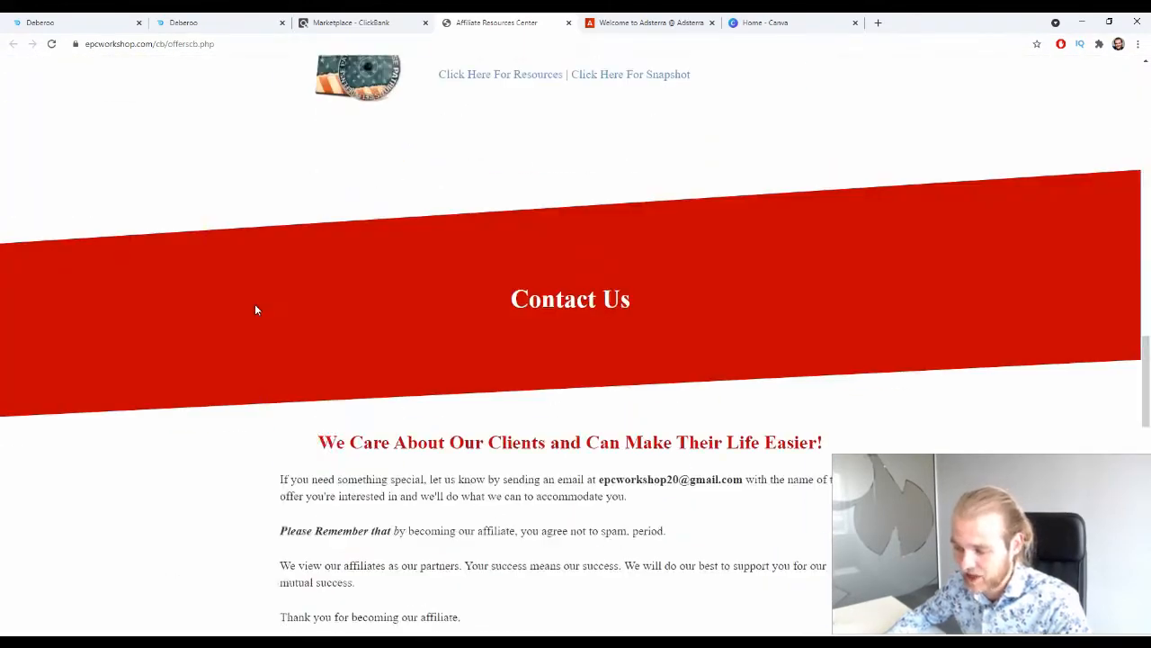
scroll(254, 309, "up", 3)
scroll(264, 301, "down", 7)
scroll(306, 286, "down", 11)
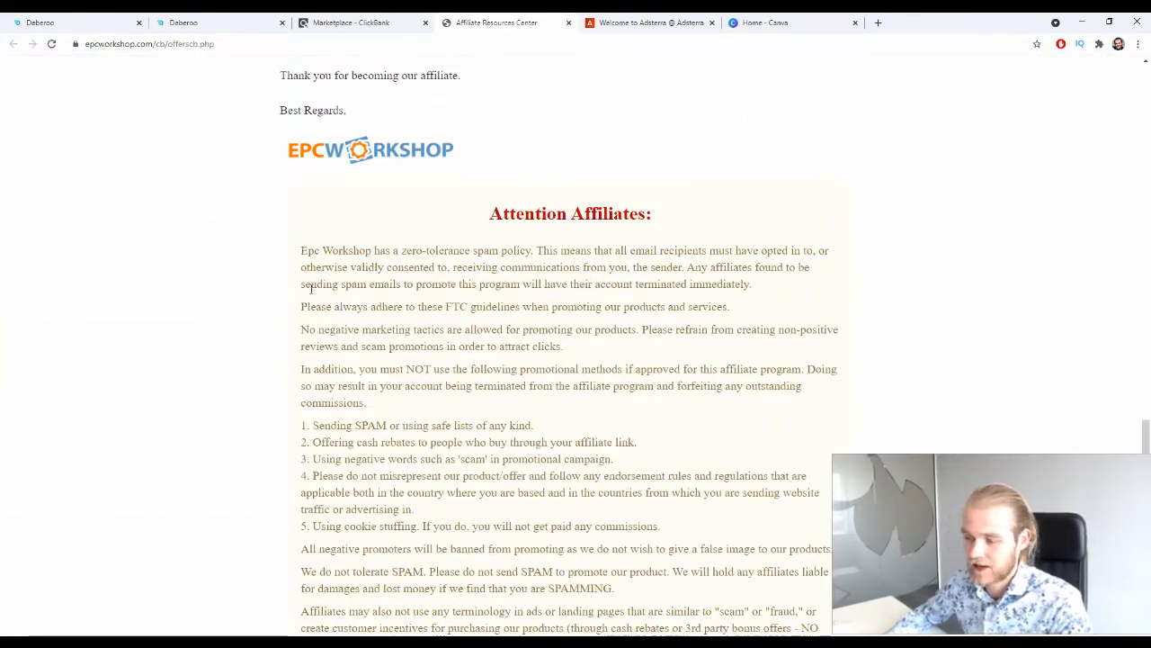
scroll(317, 280, "up", 20)
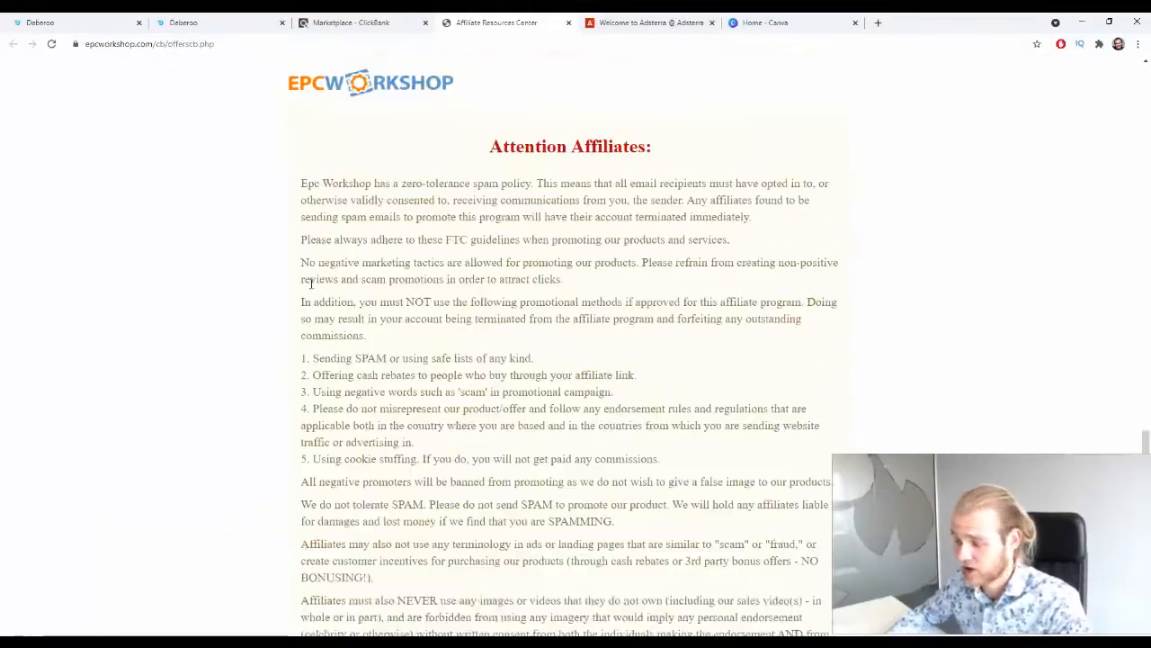
Review the ClickBank offers and affiliate tools on the affiliate resources page, and close the page.
scroll(305, 286, "up", 10)
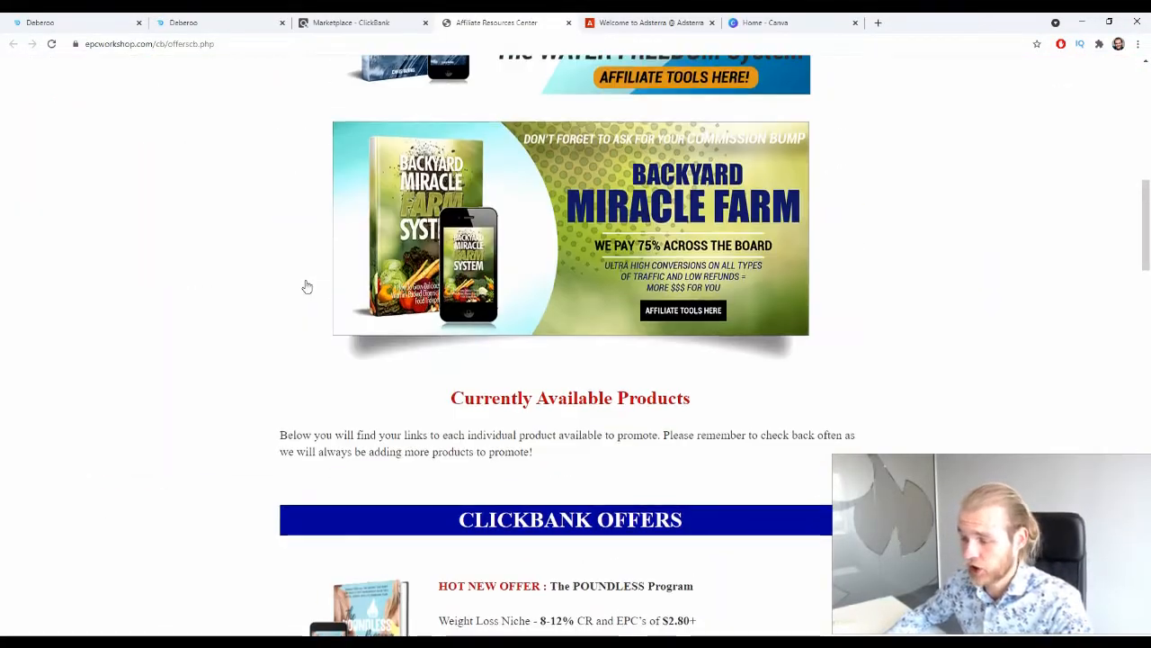
scroll(452, 195, "down", 4)
scroll(452, 195, "down", 6)
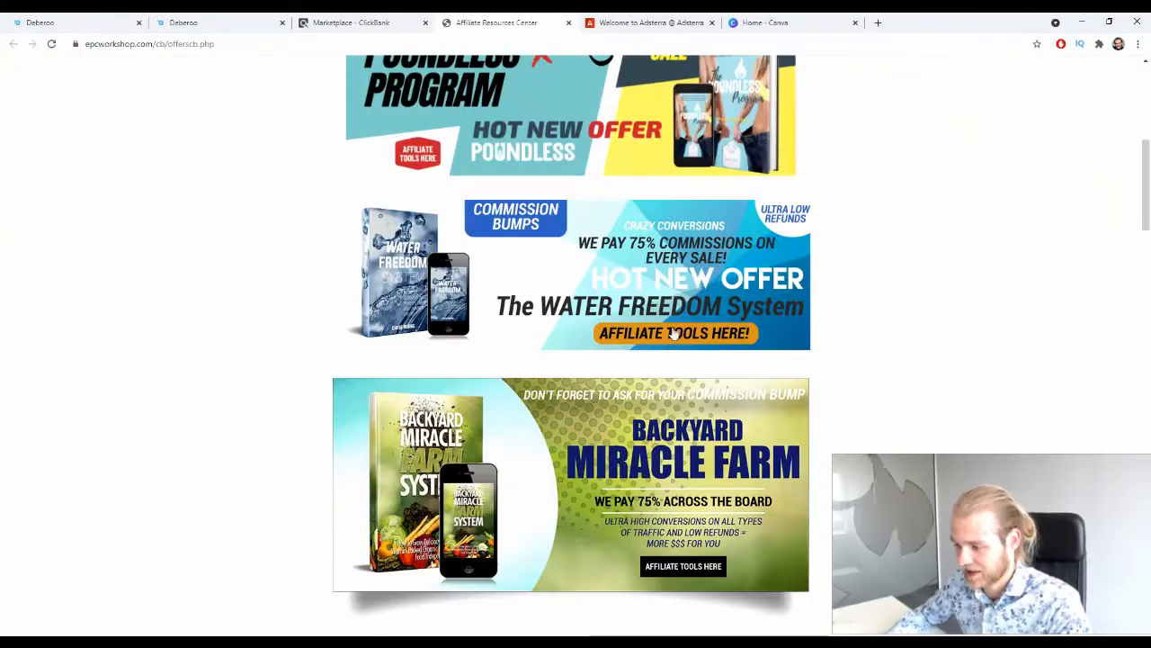
scroll(531, 348, "down", 7)
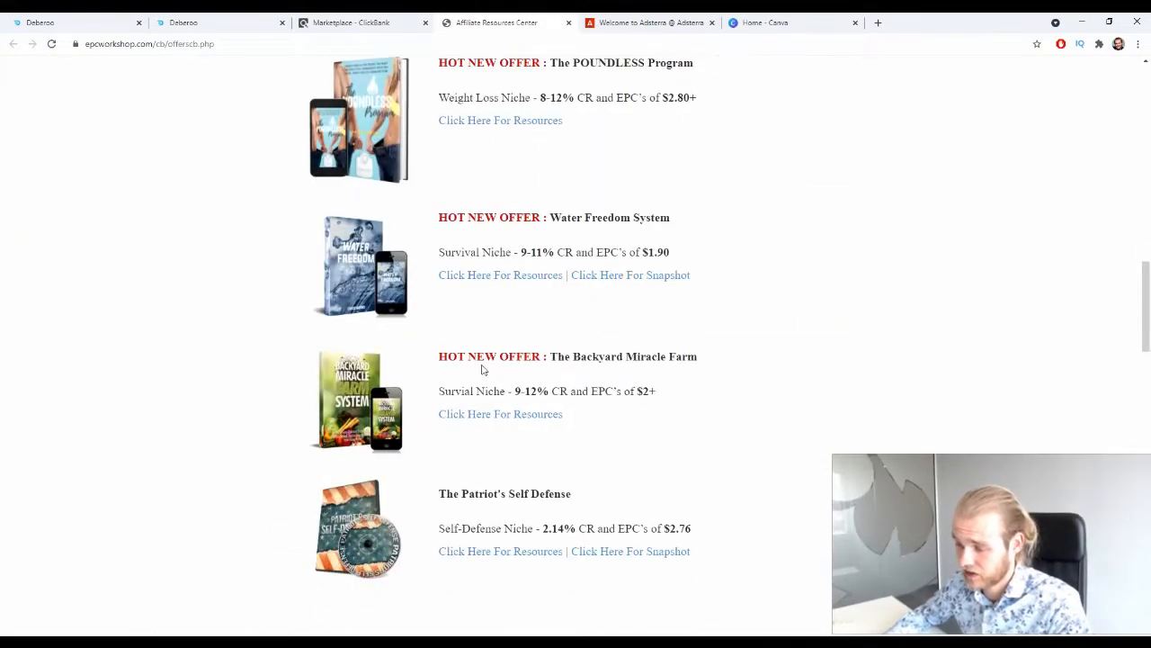
scroll(474, 330, "up", 3)
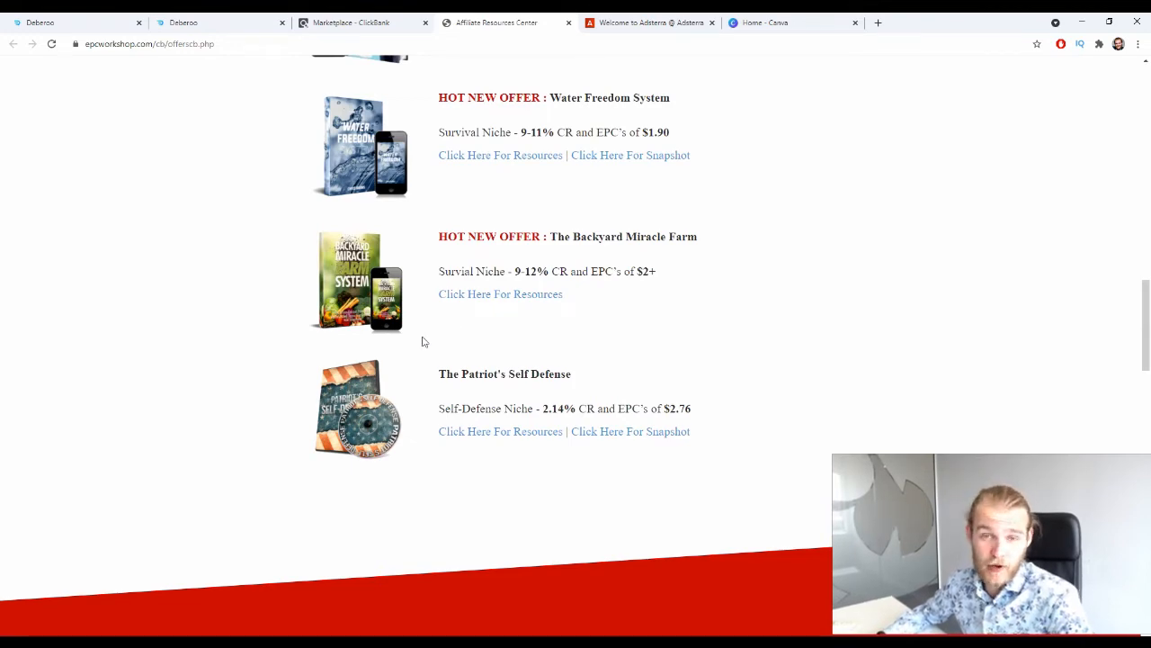
scroll(362, 365, "up", 10)
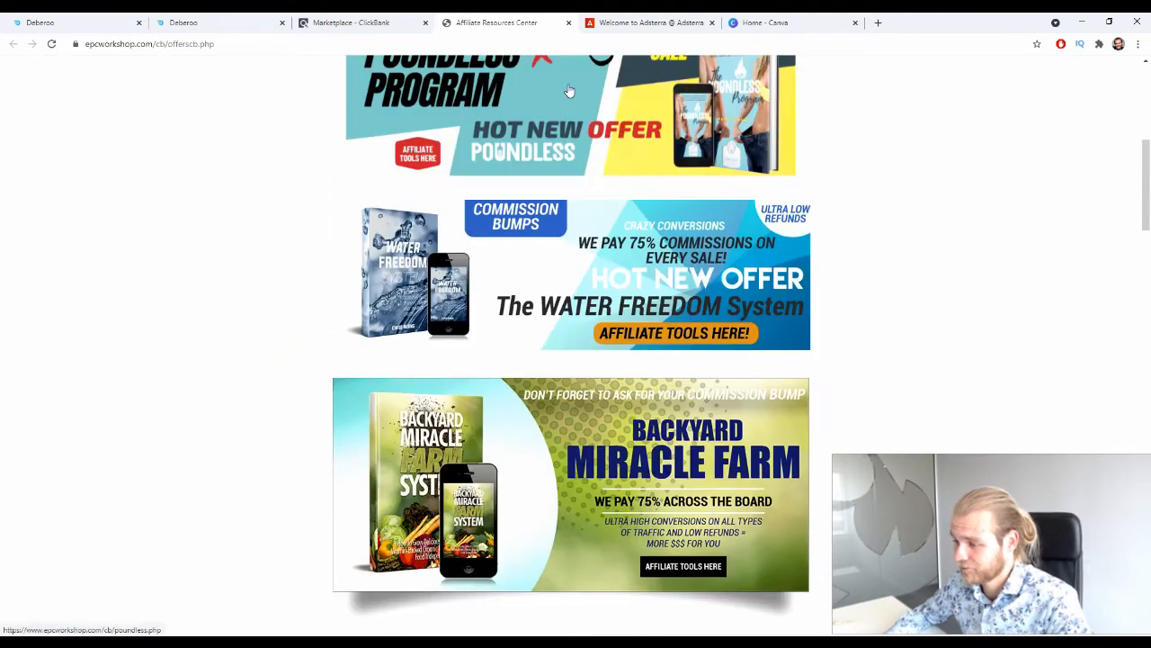
left_click(565, 24)
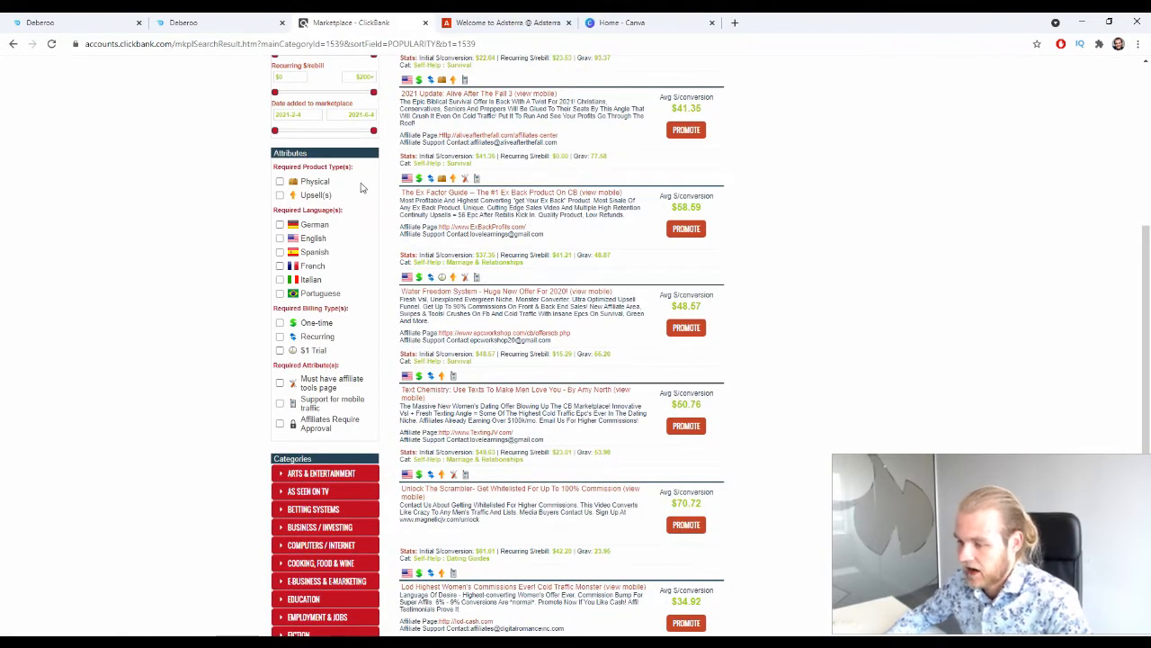
Switch to the Deberoo tracker and find the ClickBank entry in the affiliate networks list.
left_click_drag(516, 308, 421, 306)
left_click(90, 281)
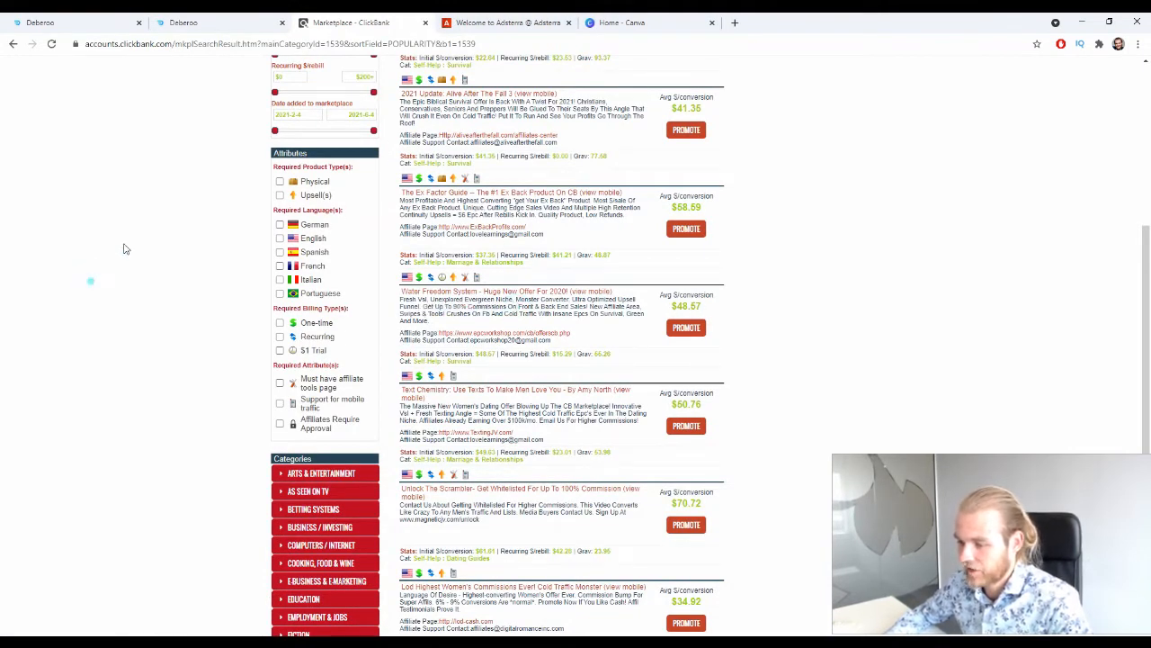
left_click(108, 17)
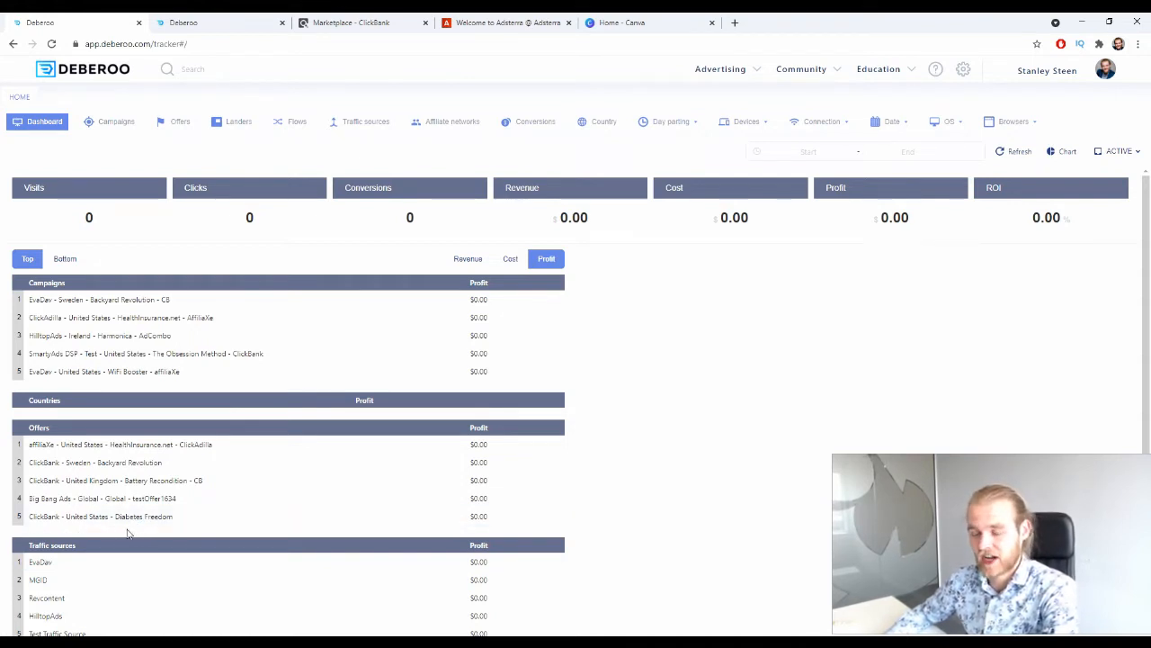
left_click(449, 123)
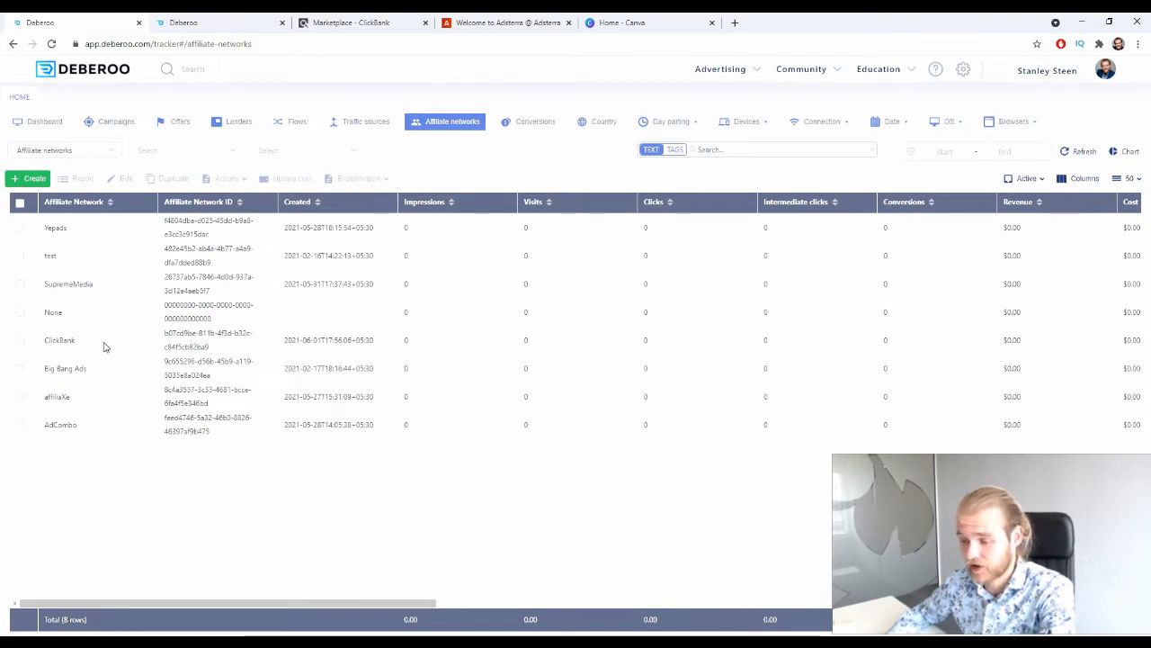
left_click_drag(104, 341, 45, 342)
left_click(188, 477)
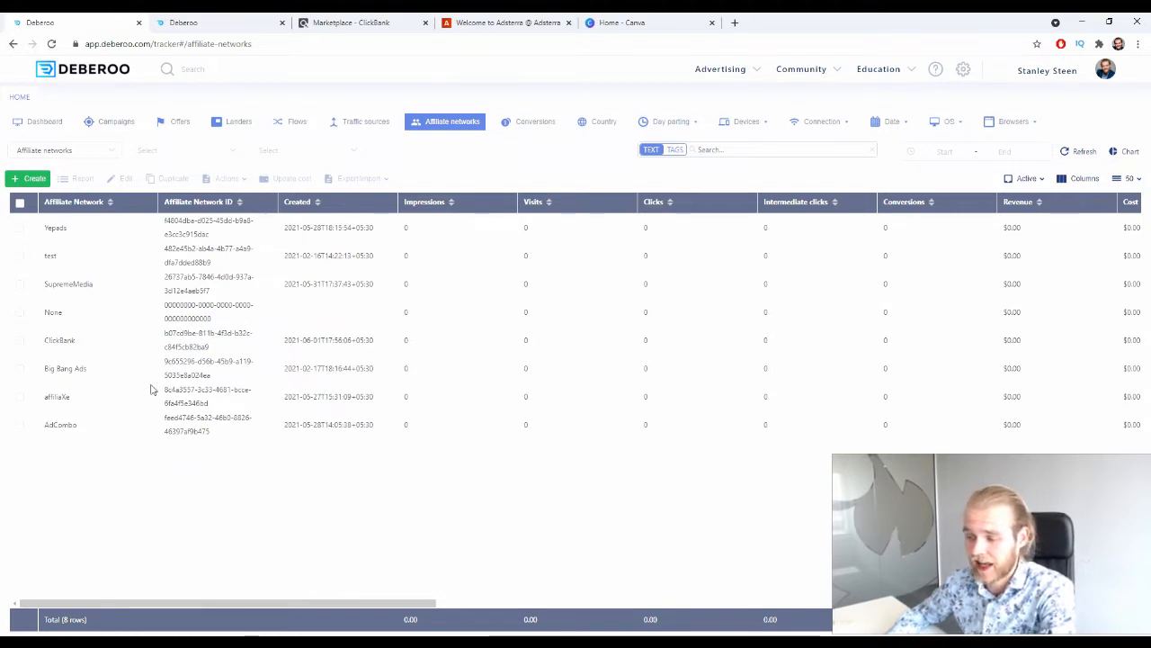
Examine the ClickBank template for a new affiliate network, including its workspace choices, and close it without saving.
left_click(34, 183)
left_click(49, 194)
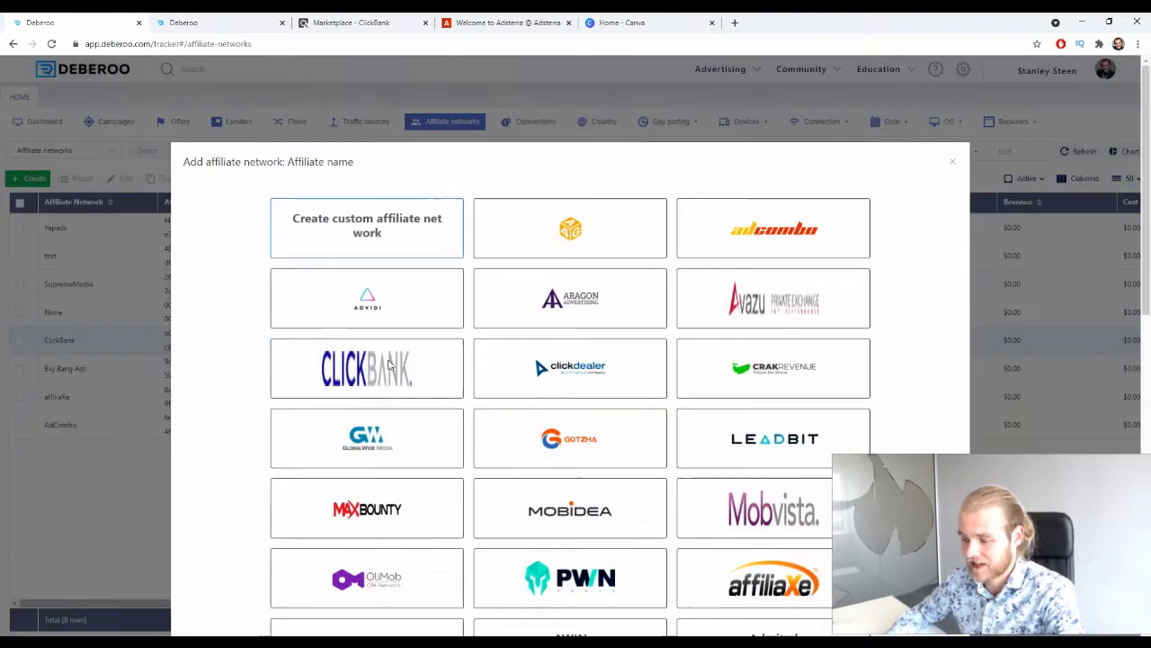
left_click(403, 380)
scroll(794, 354, "down", 5)
scroll(794, 355, "down", 3)
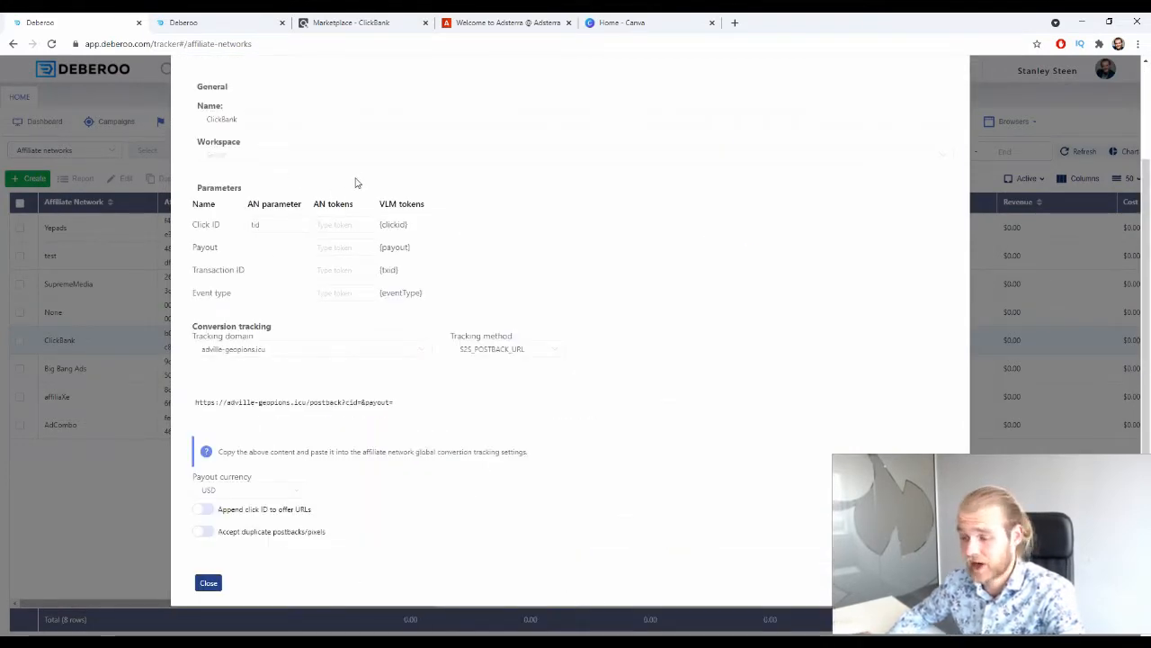
left_click(322, 158)
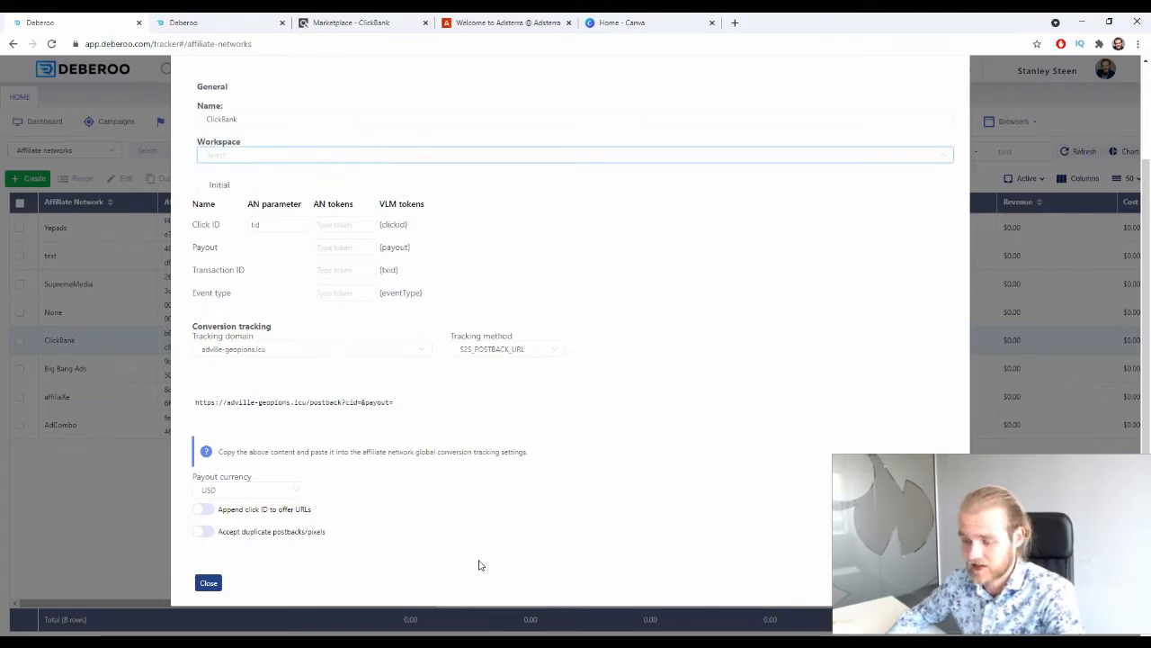
left_click(479, 563)
left_click(208, 583)
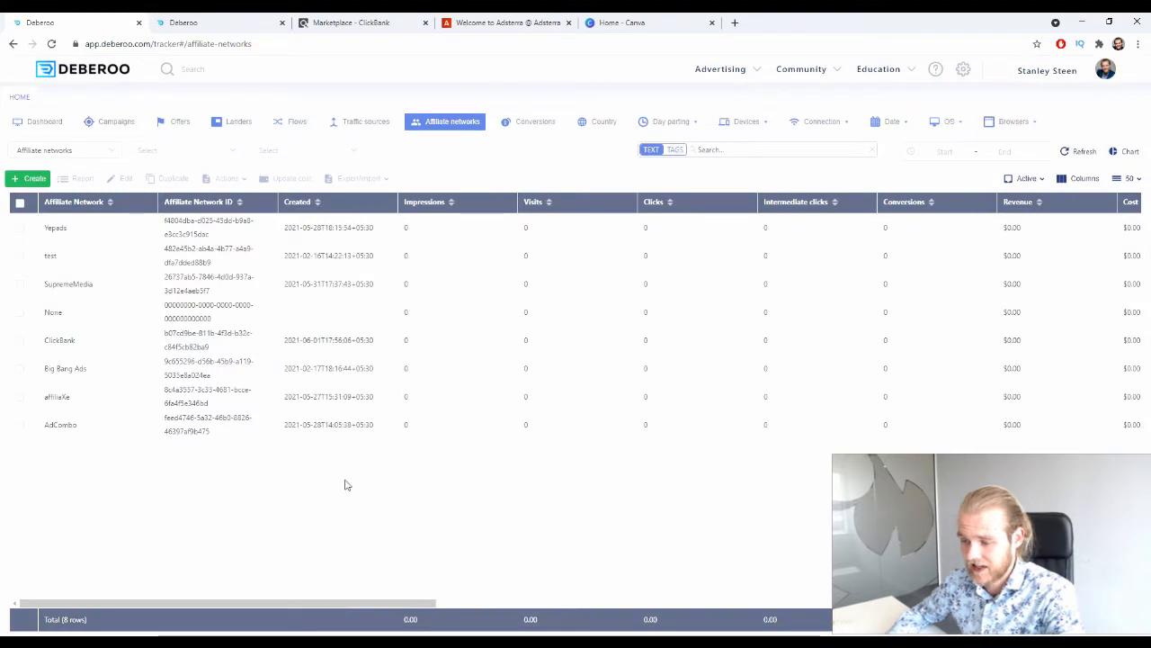
double_click(76, 340)
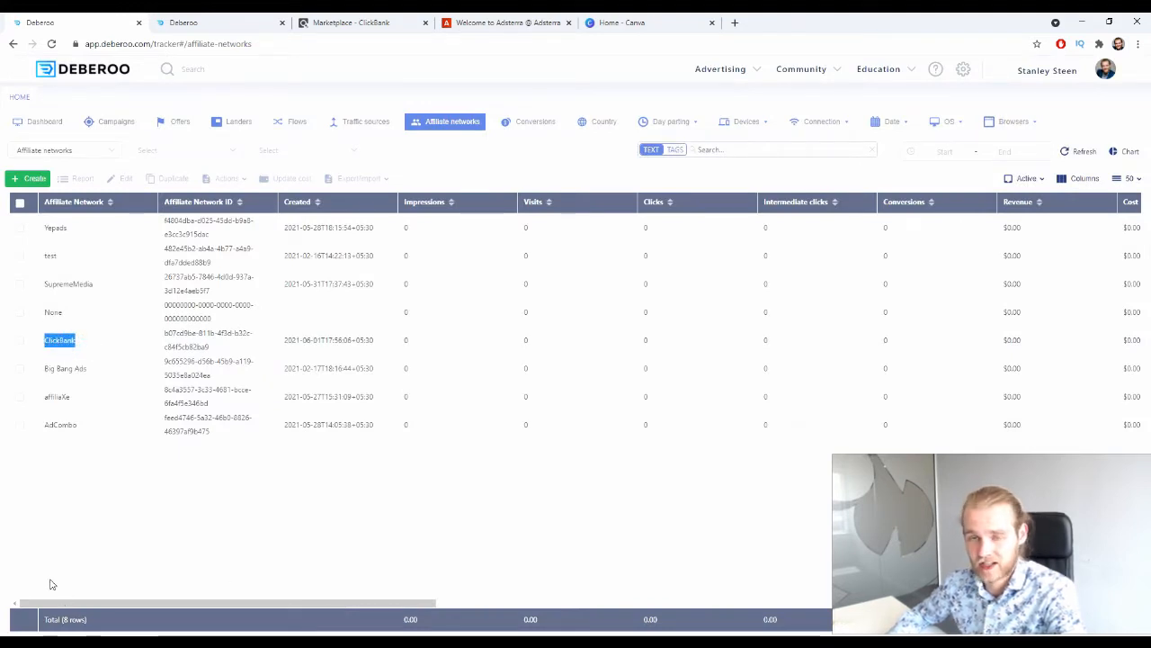
left_click(232, 530)
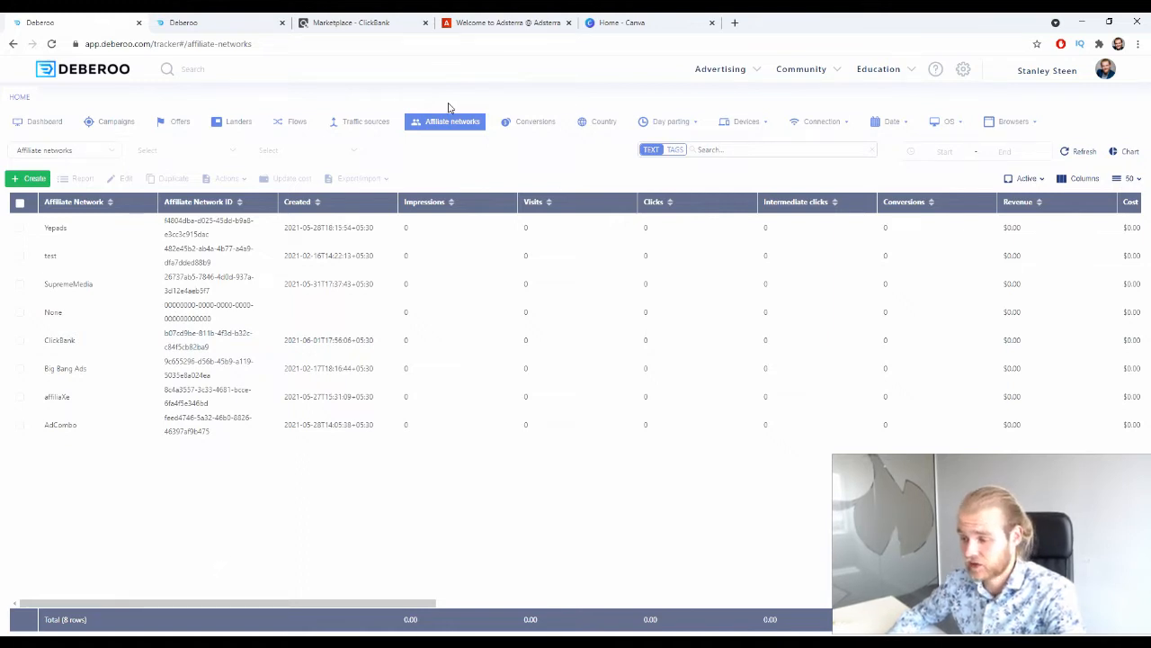
Open the traffic sources list and find the Adsterra entry.
left_click(374, 121)
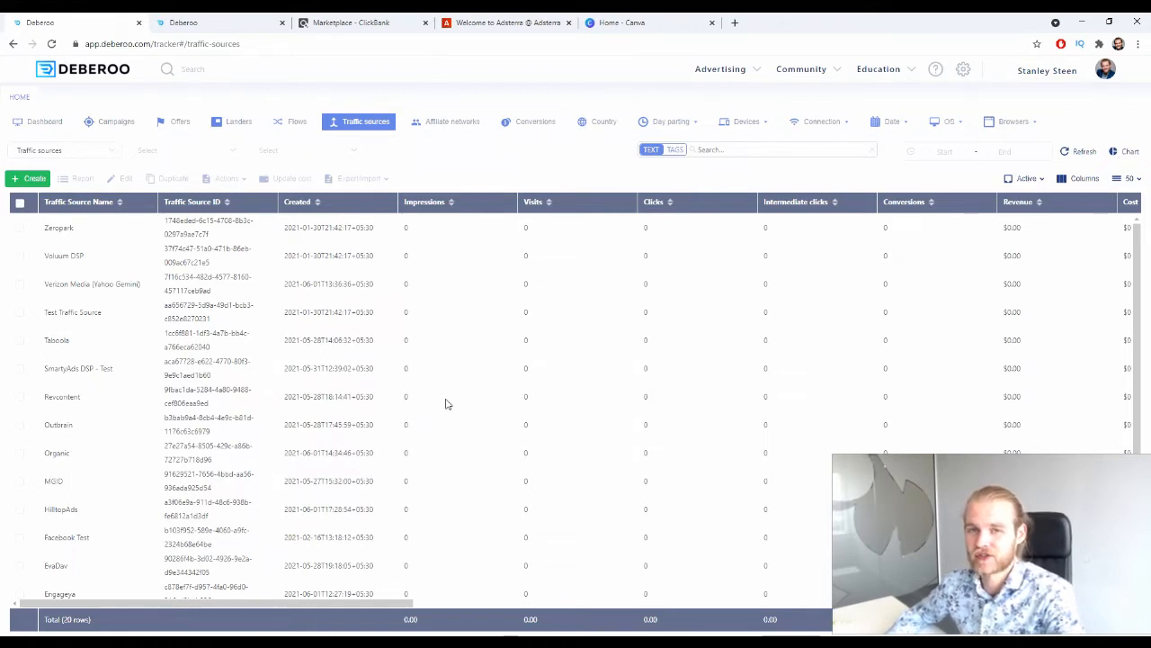
scroll(270, 279, "down", 2)
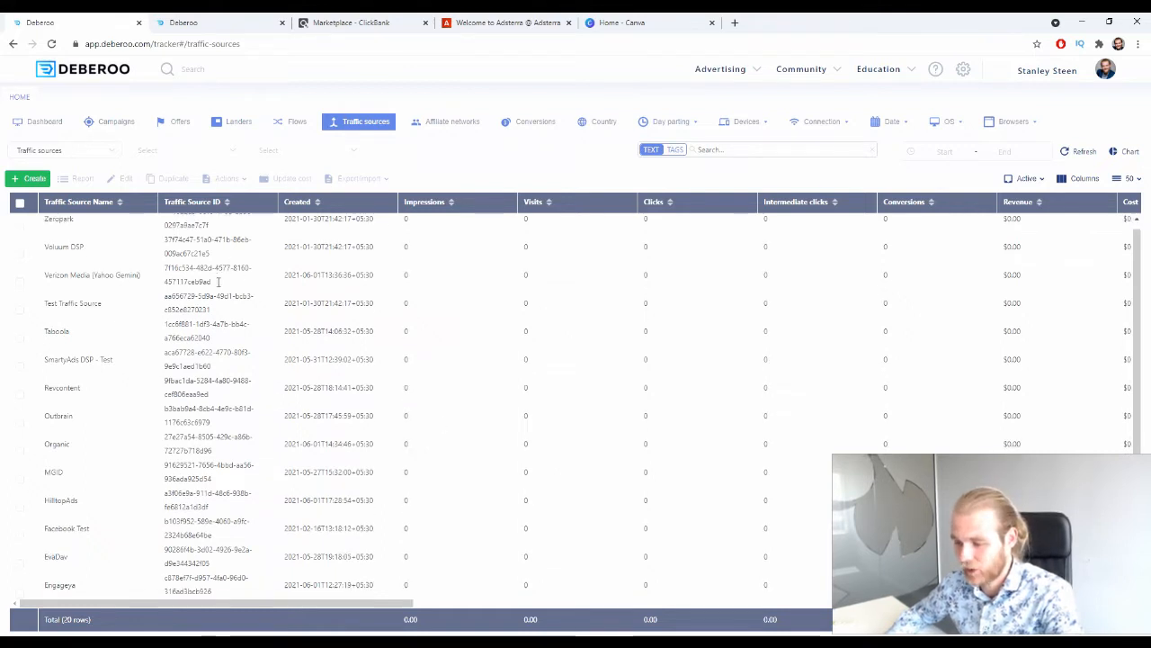
left_click_drag(81, 474, 42, 478)
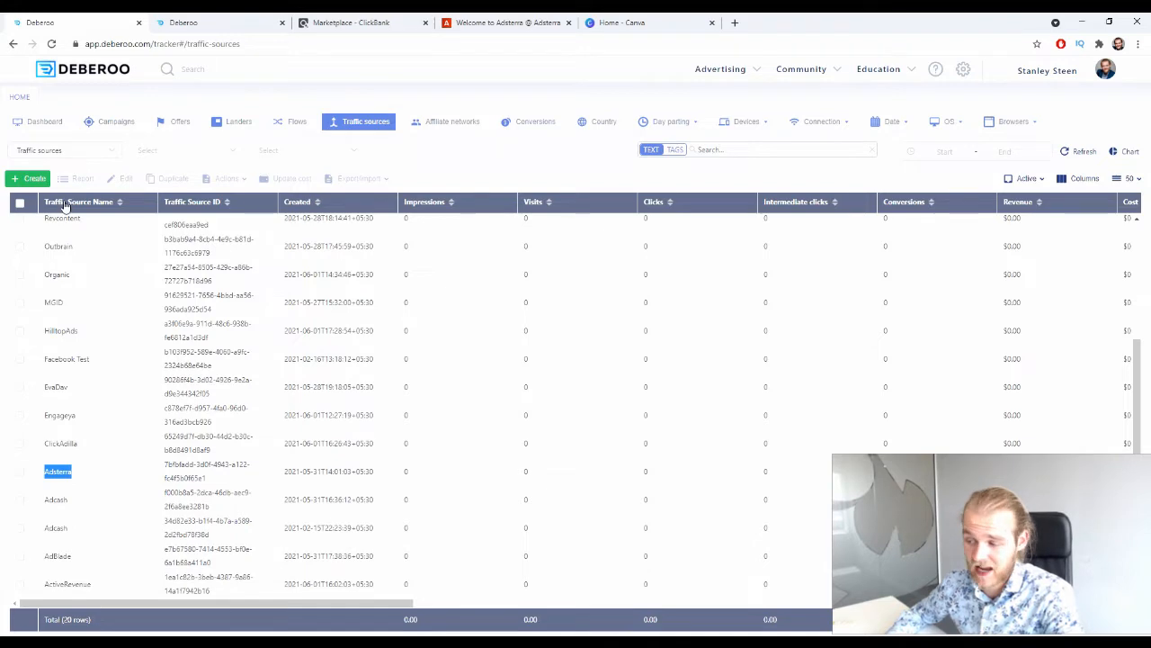
Examine the Adsterra template for a new traffic source, including its workspace choices, parameters and postback URL, and close it without saving.
left_click(32, 178)
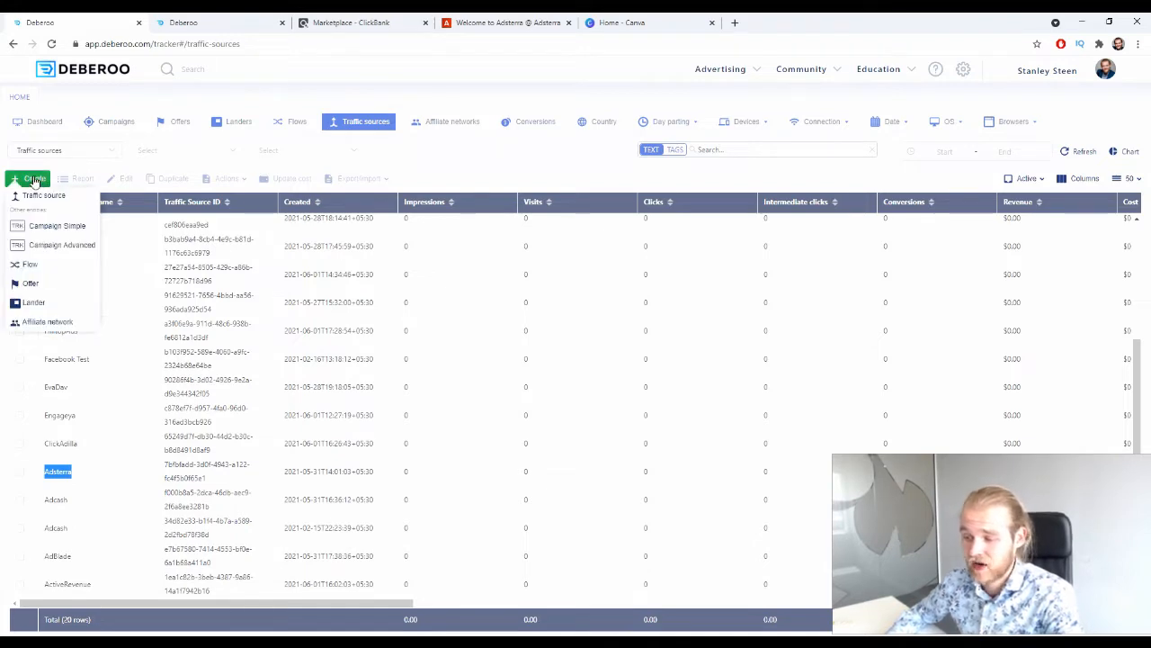
left_click(40, 196)
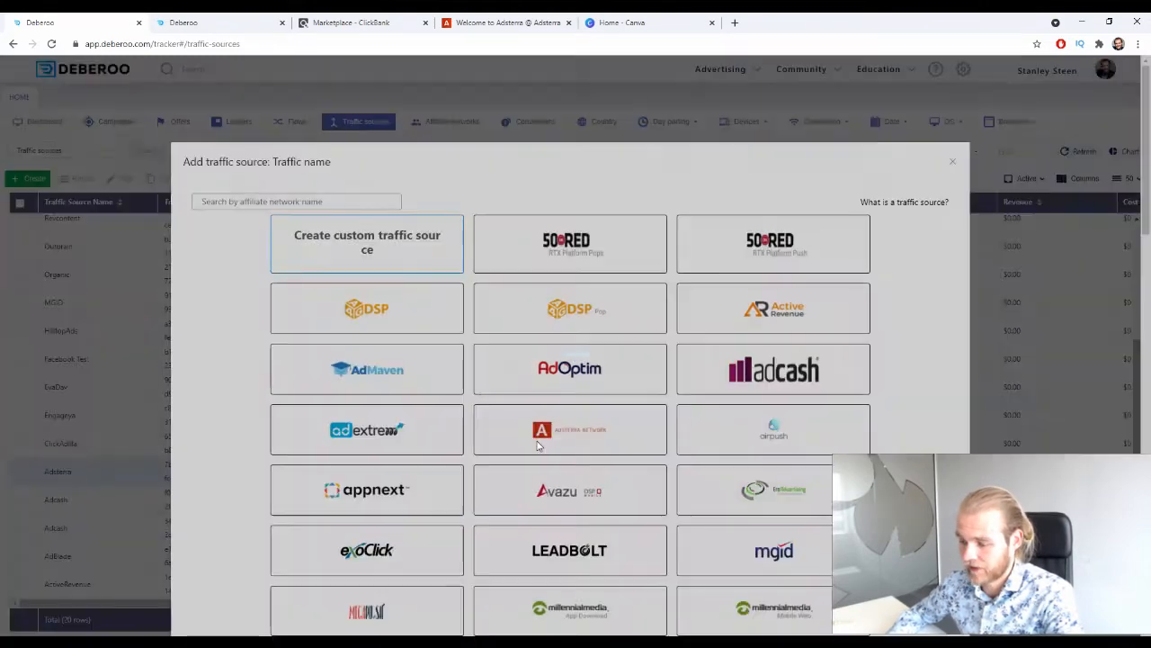
left_click(545, 427)
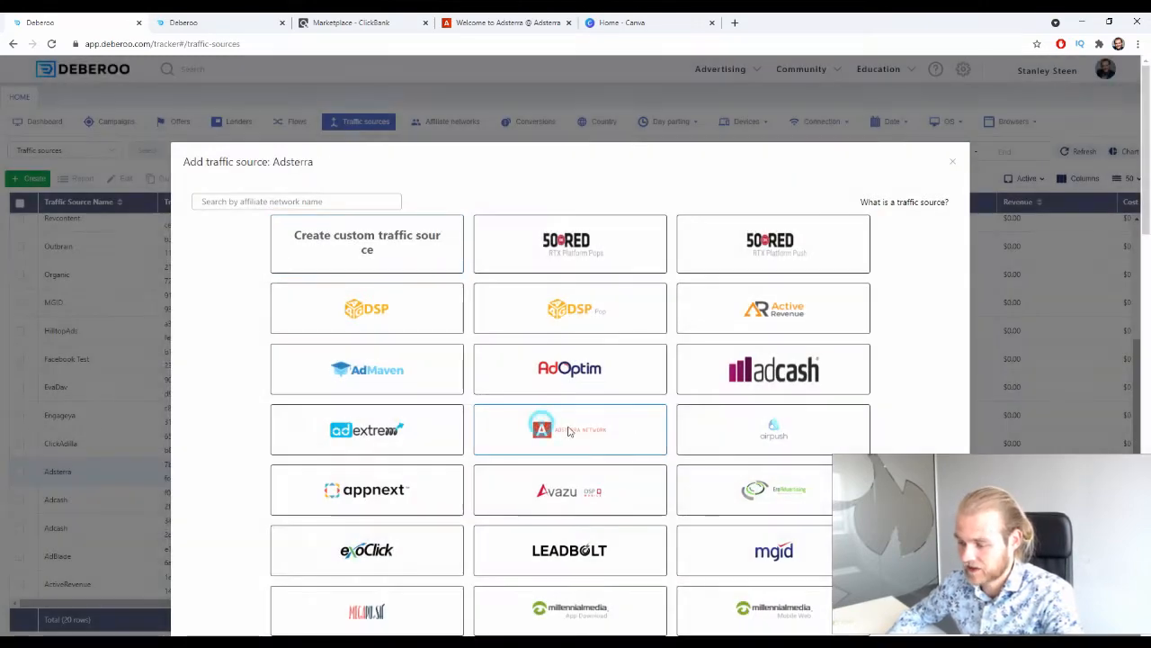
scroll(608, 389, "down", 20)
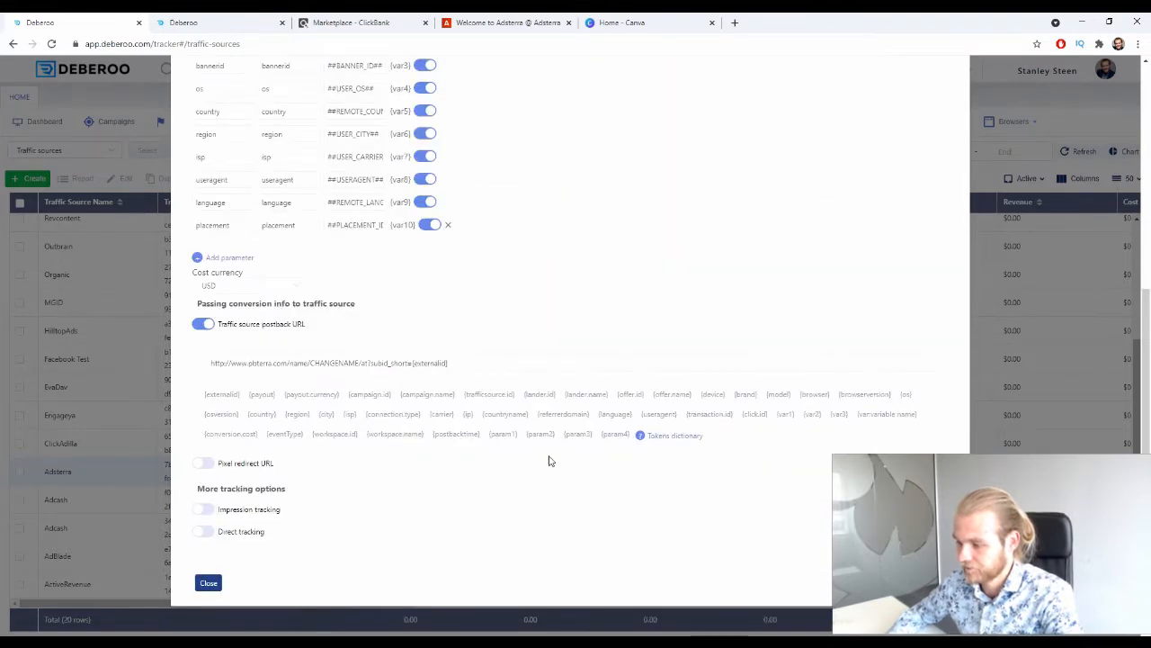
scroll(547, 462, "up", 10)
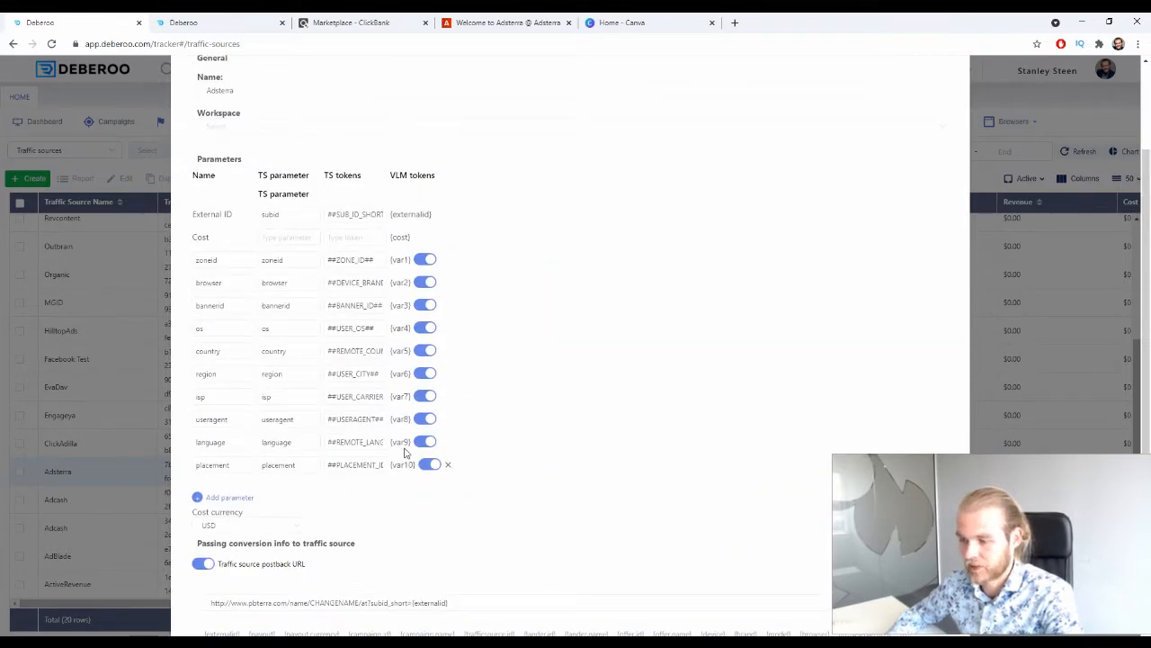
left_click(257, 128)
left_click(283, 154)
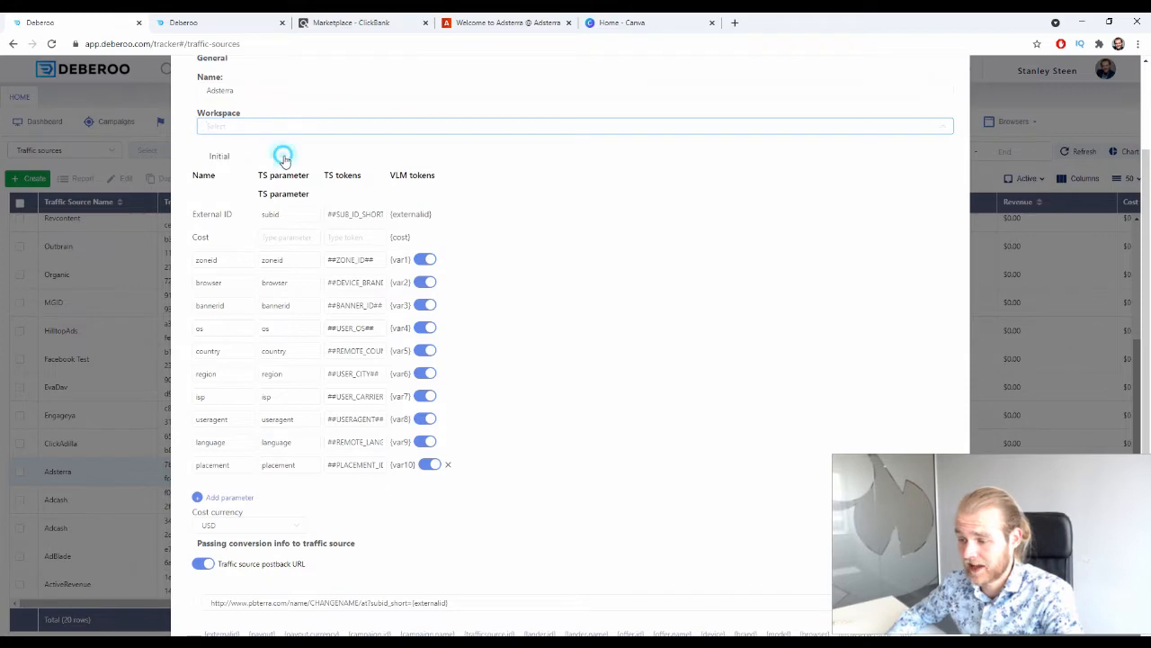
scroll(821, 500, "down", 1)
scroll(821, 500, "down", 2)
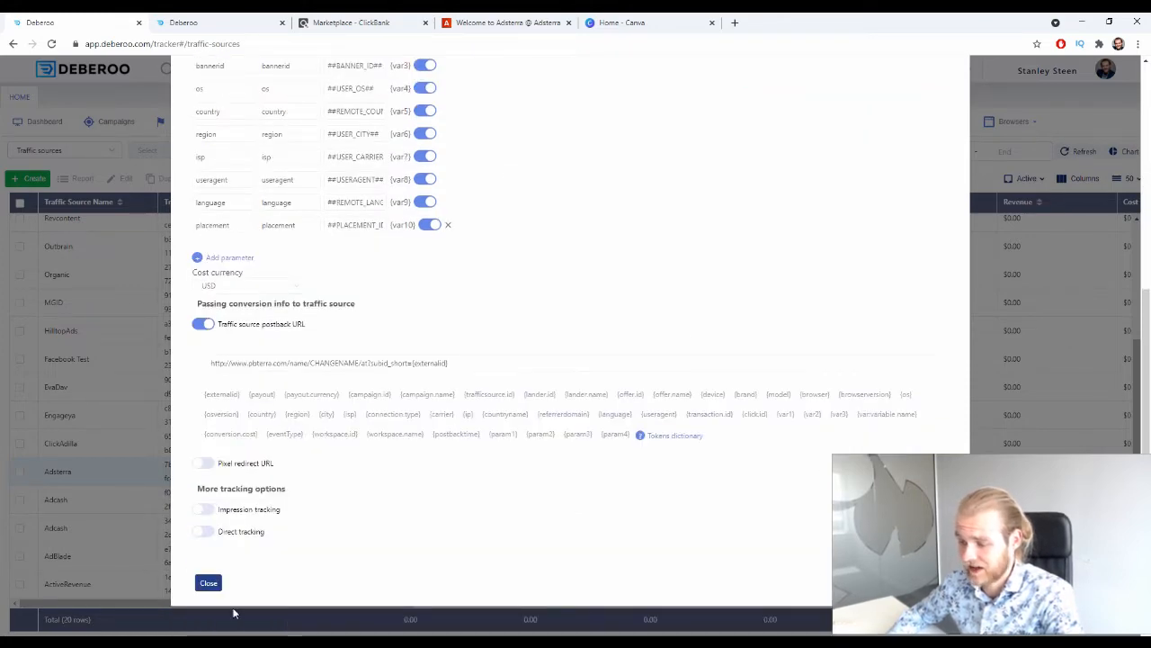
left_click(208, 582)
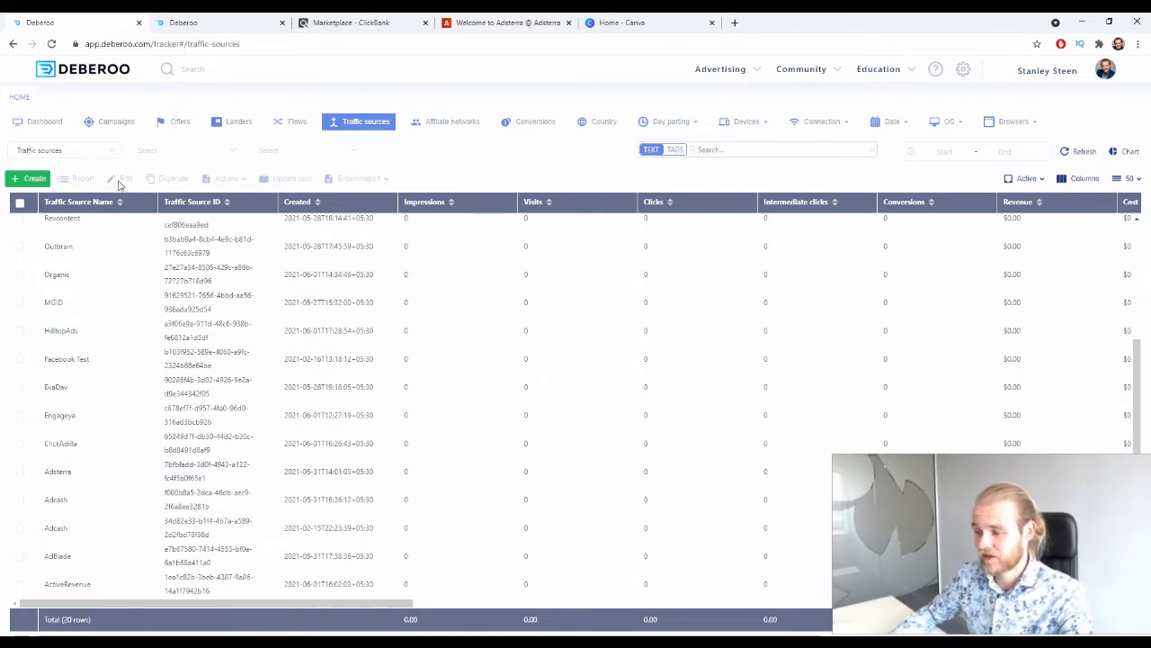
Start a new offer in the offers list with the Initial workspace and ClickBank as its affiliate network.
left_click(174, 122)
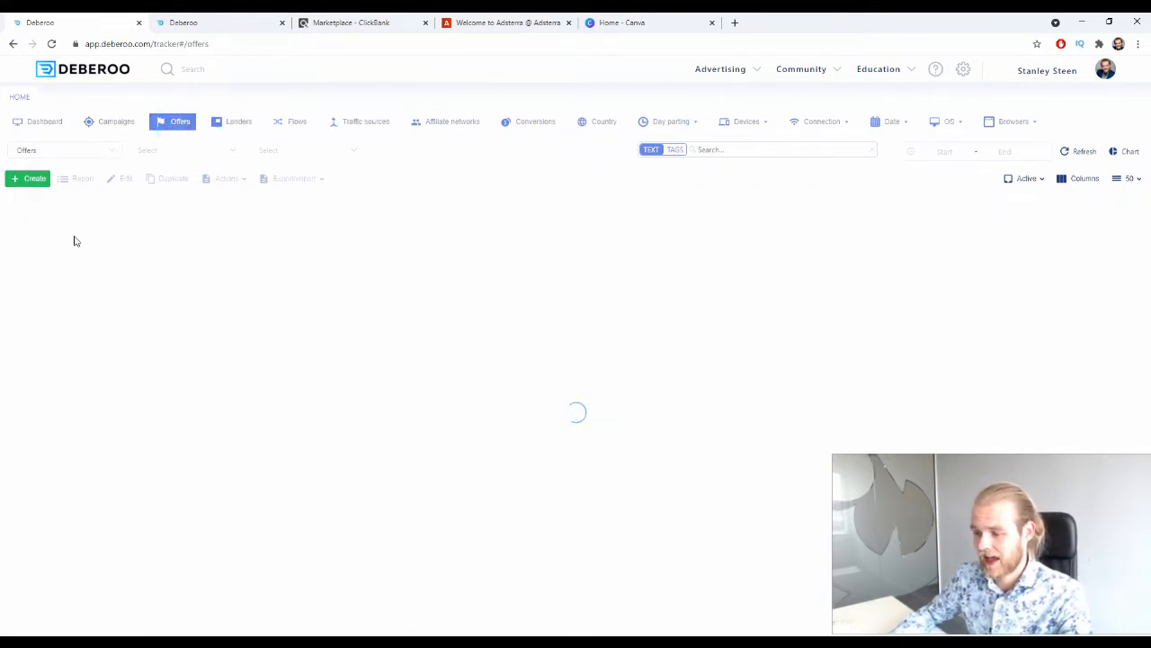
left_click(25, 179)
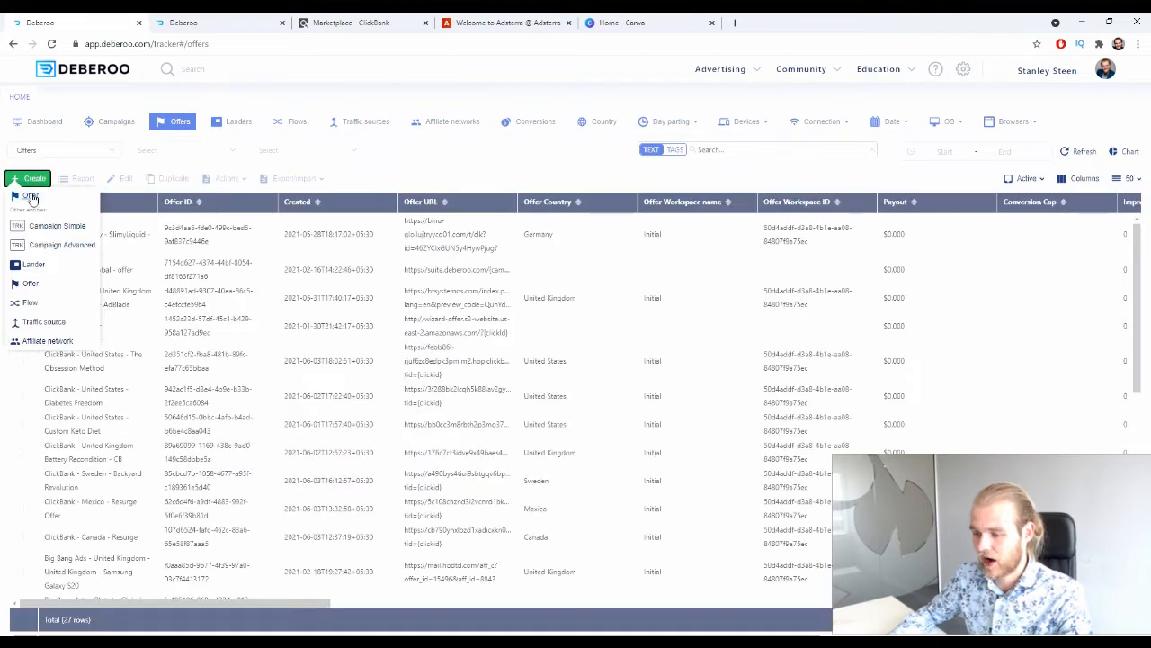
left_click(30, 197)
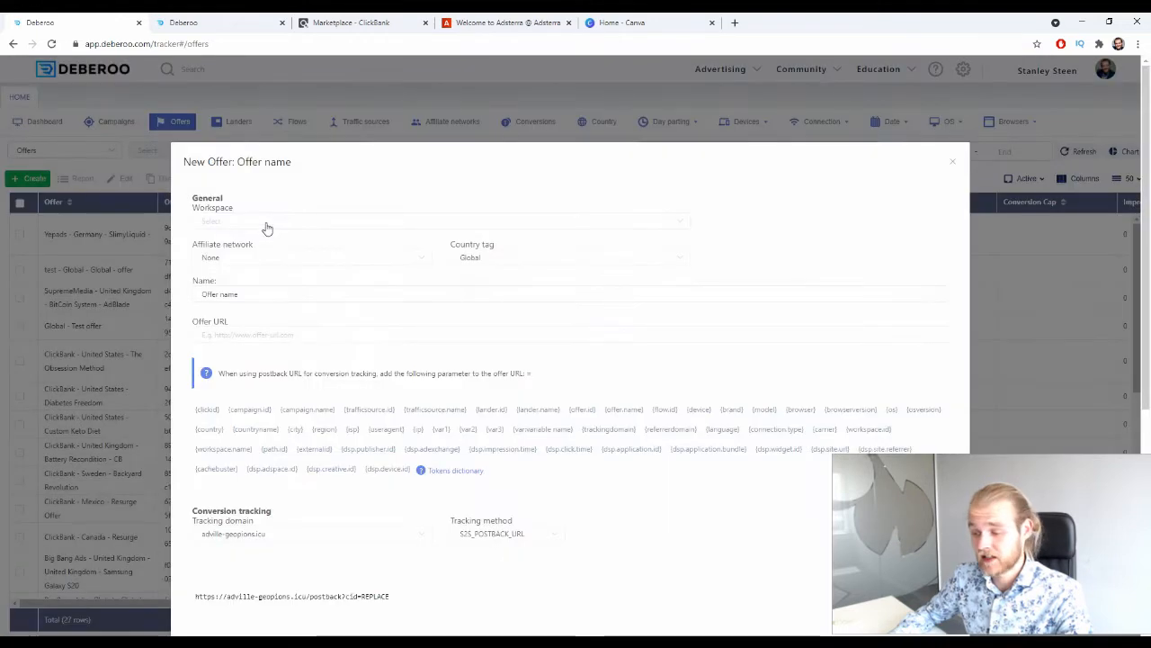
left_click(265, 224)
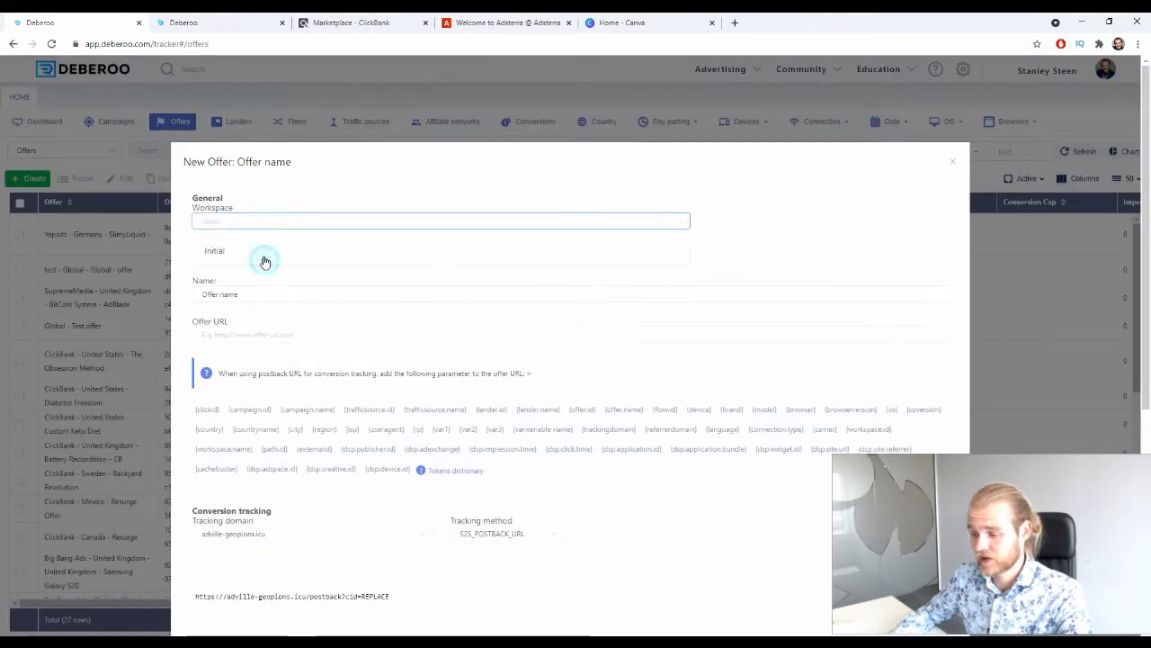
left_click(265, 257)
left_click(265, 257)
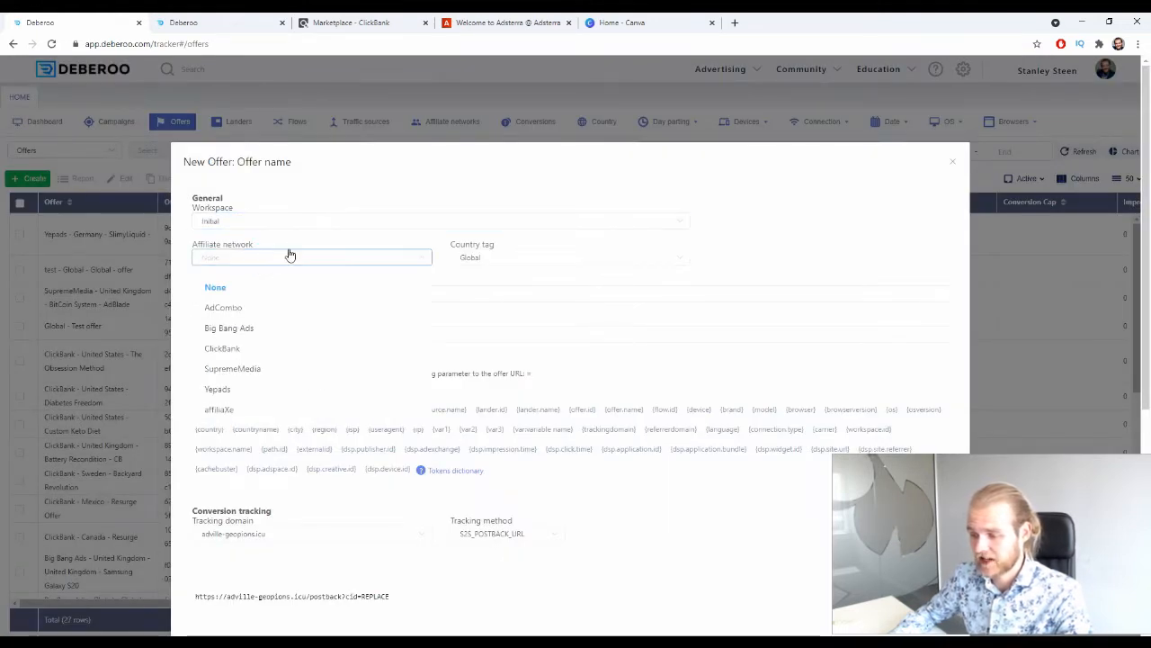
left_click(265, 350)
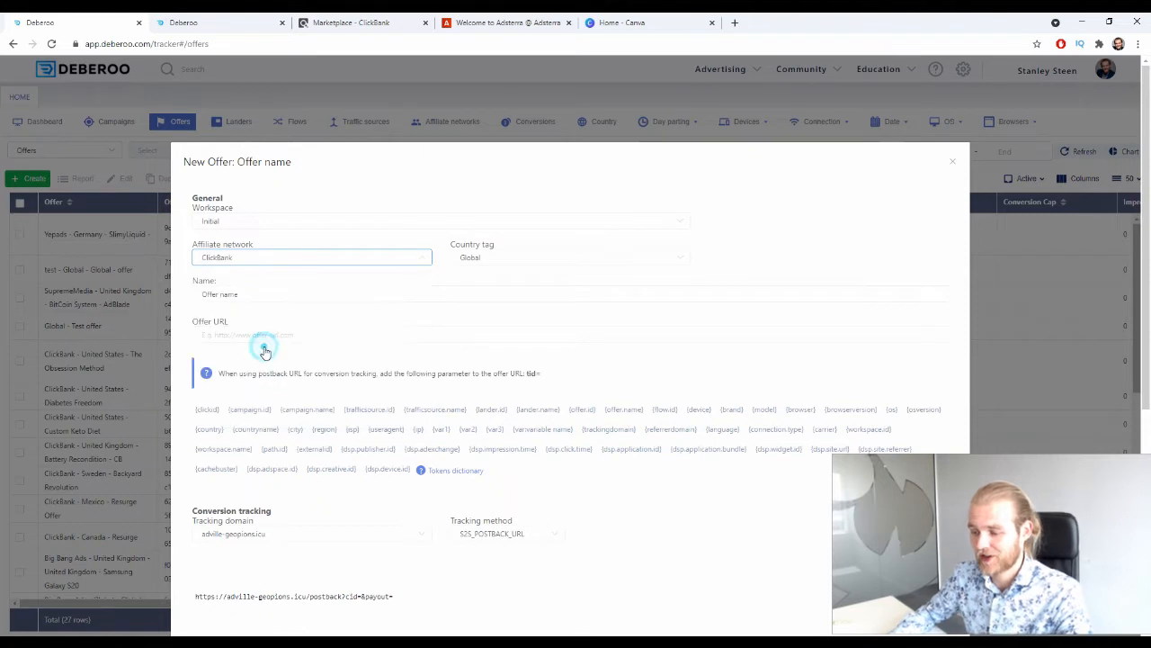
Set the offer's country tag to Canada and name it Water Freedom System, checking the ClickBank marketplace listing.
left_click(515, 261)
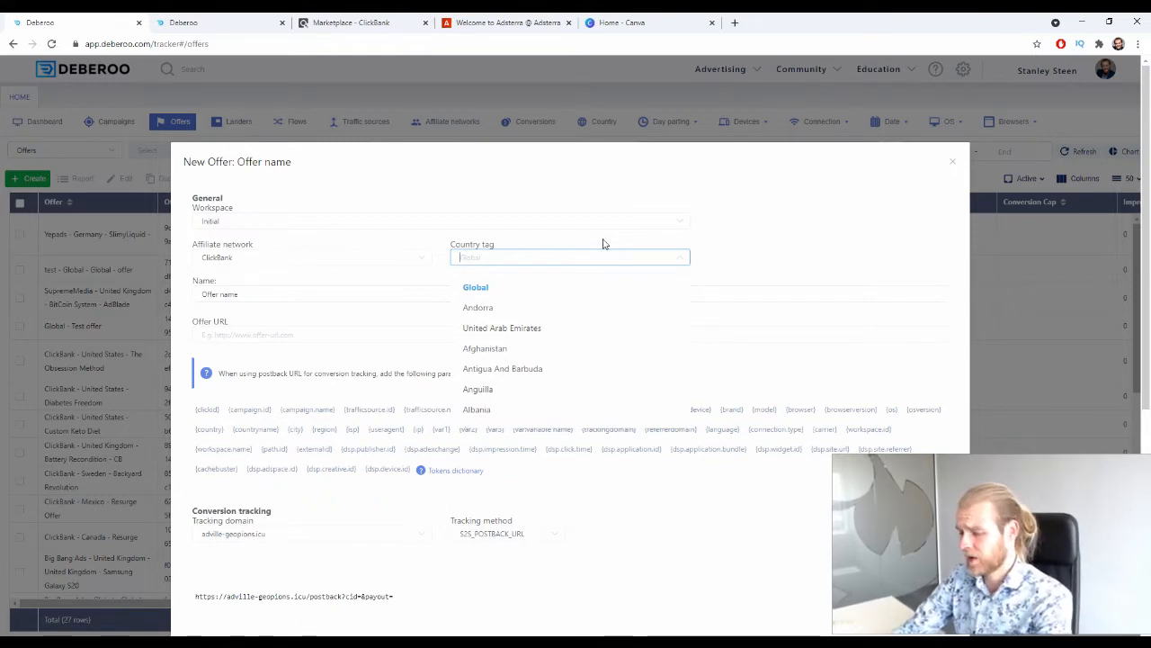
type("can")
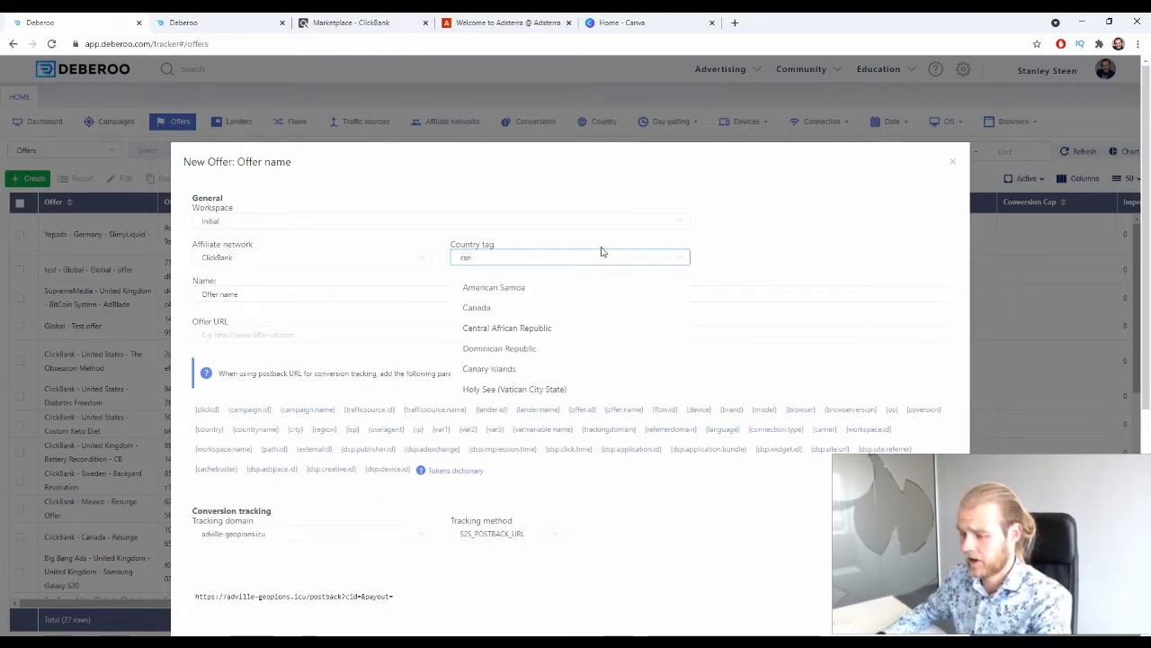
left_click(522, 304)
left_click_drag(373, 293, 201, 294)
type("W")
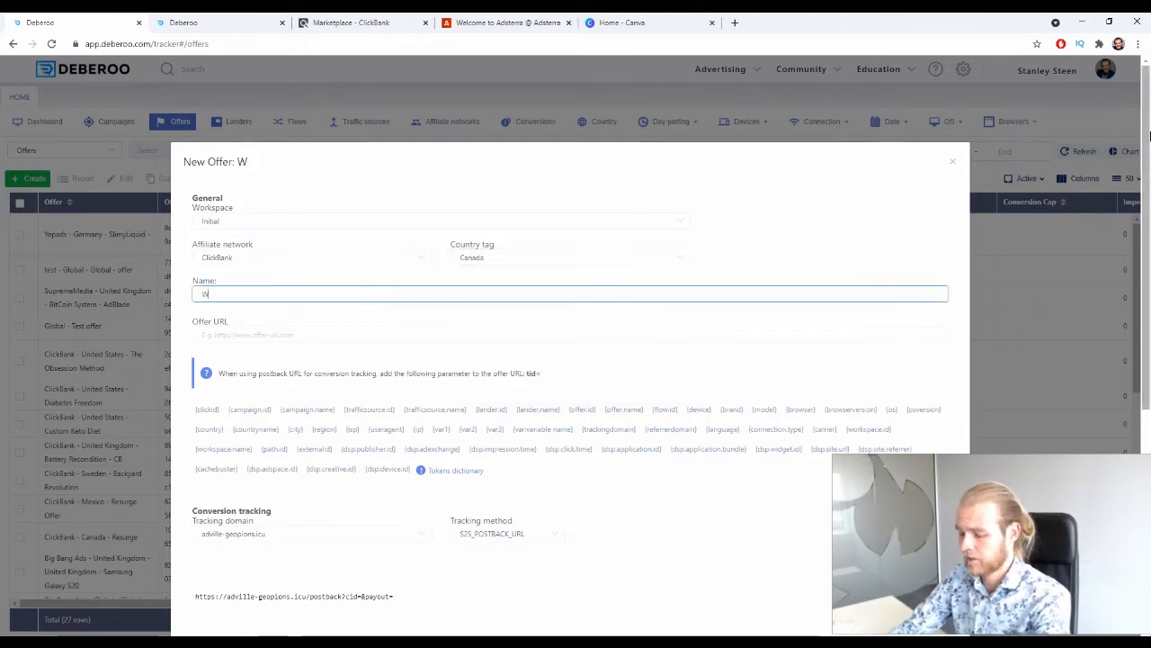
type("ater Freedom")
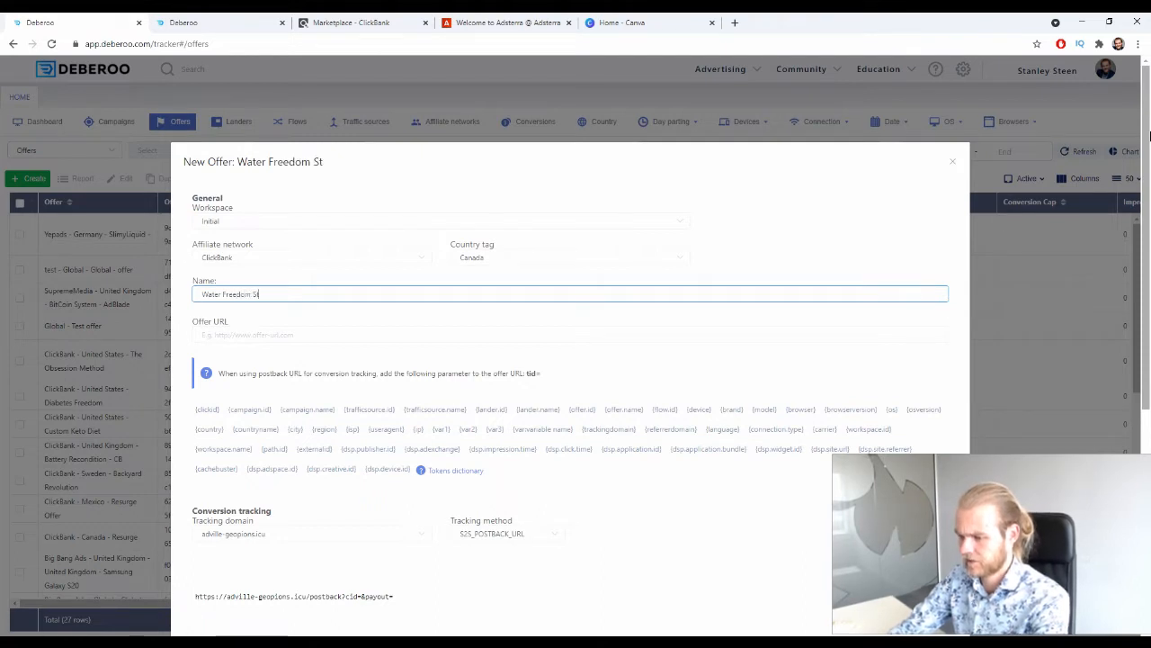
type(" System")
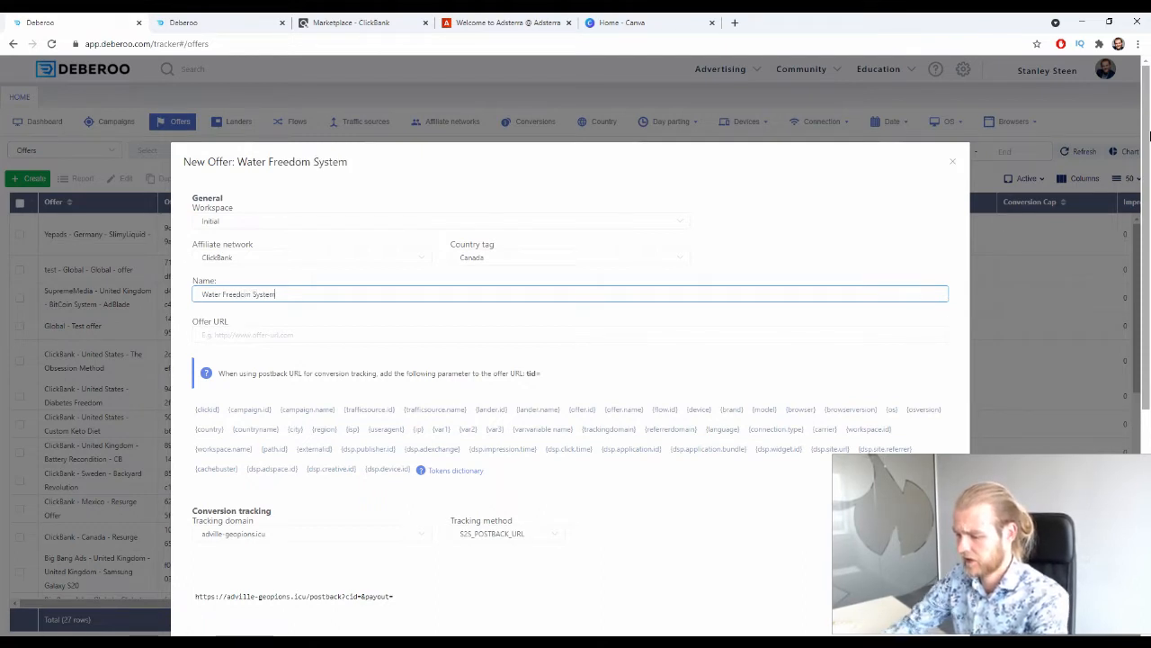
left_click(398, 18)
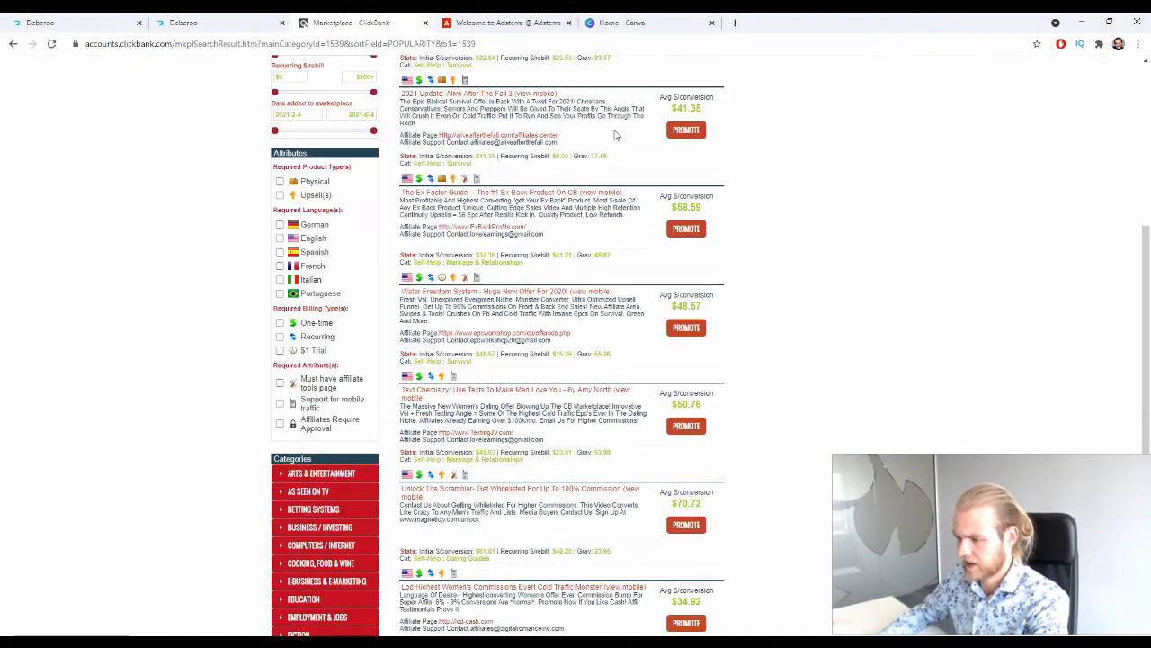
left_click(203, 20)
left_click(102, 20)
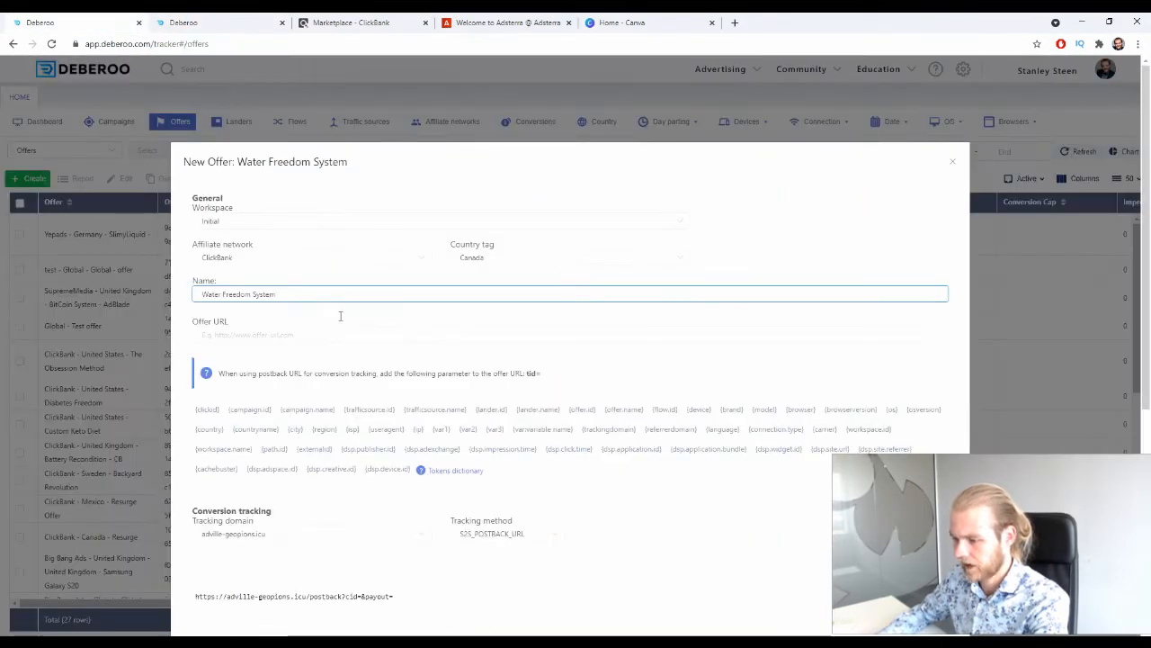
Generate a HopLink for the Water Freedom System offer on ClickBank with the account nickname Deberoo, and copy it.
left_click(285, 335)
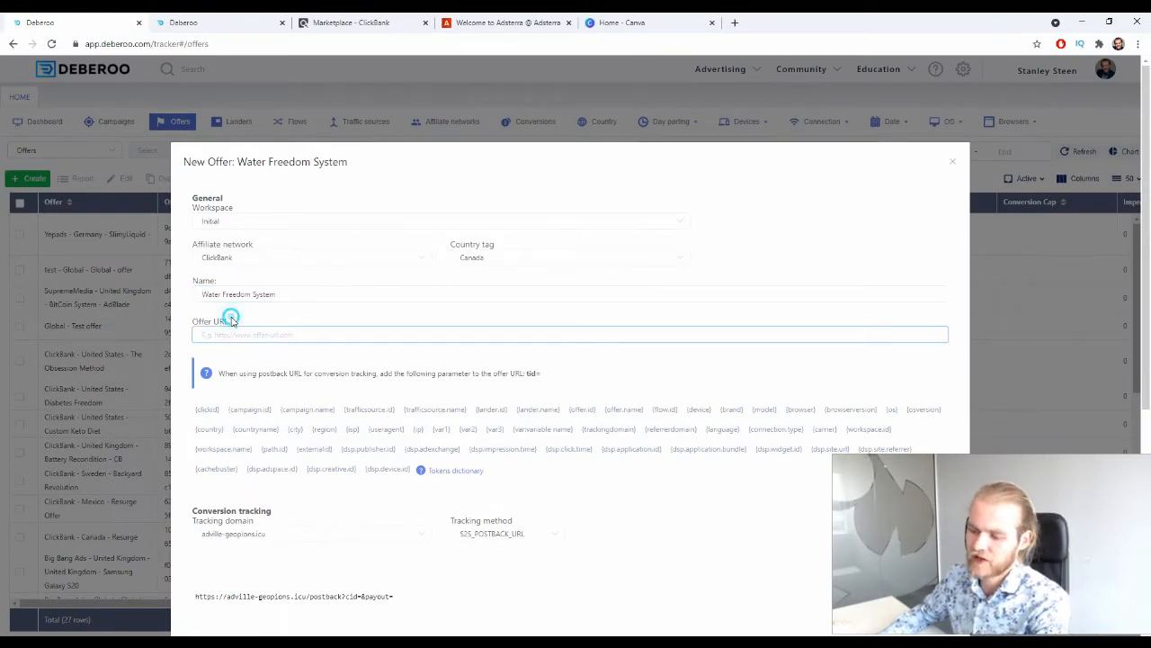
left_click_drag(226, 320, 191, 320)
left_click(270, 333)
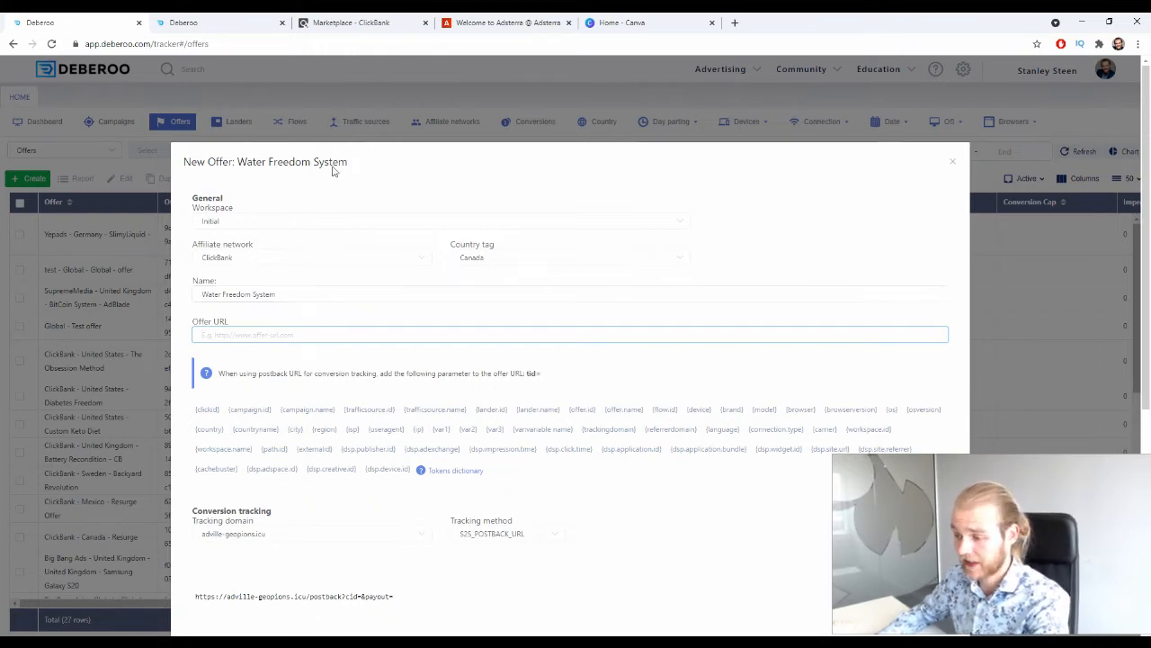
left_click(351, 23)
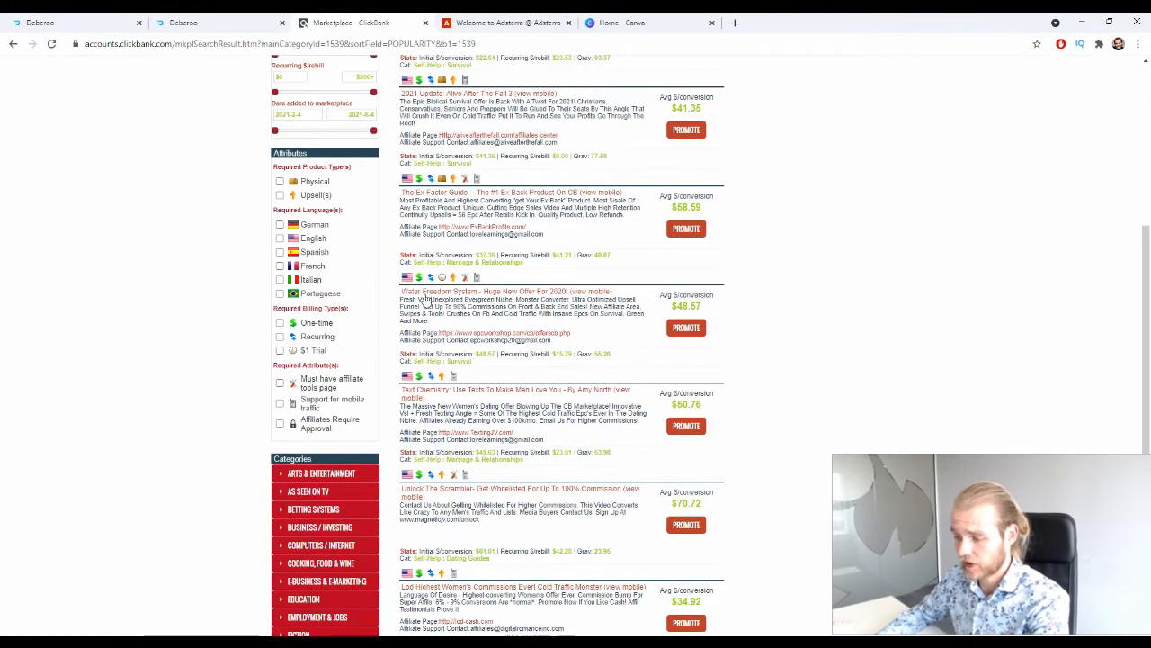
left_click(687, 329)
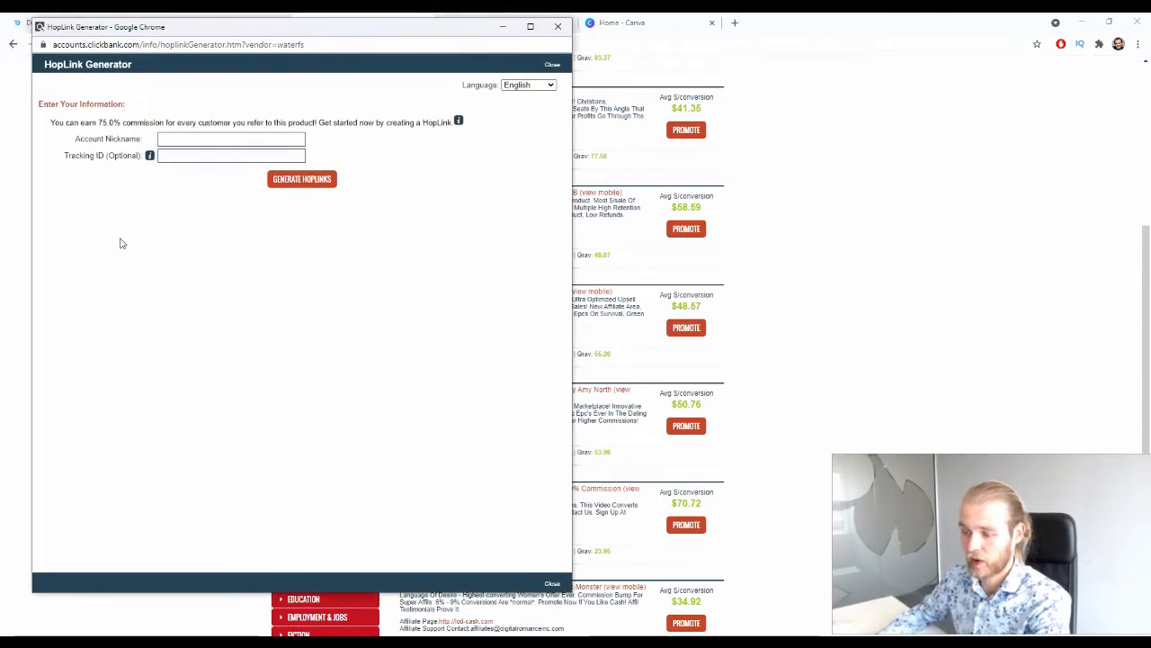
left_click(216, 138)
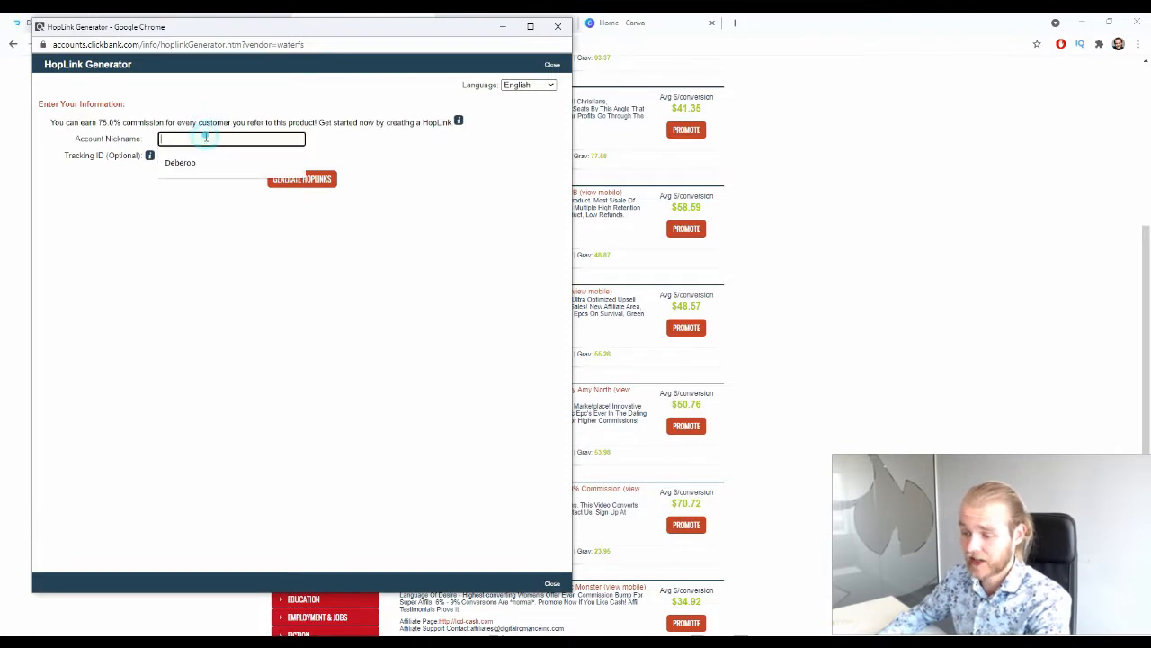
left_click(197, 162)
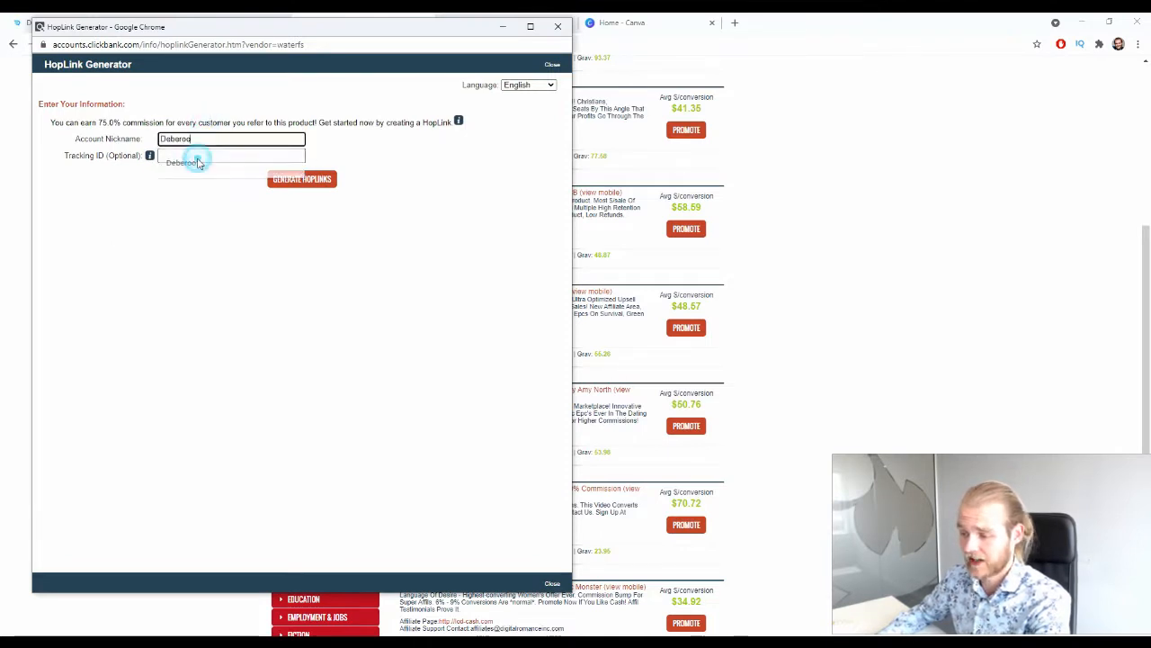
left_click(329, 185)
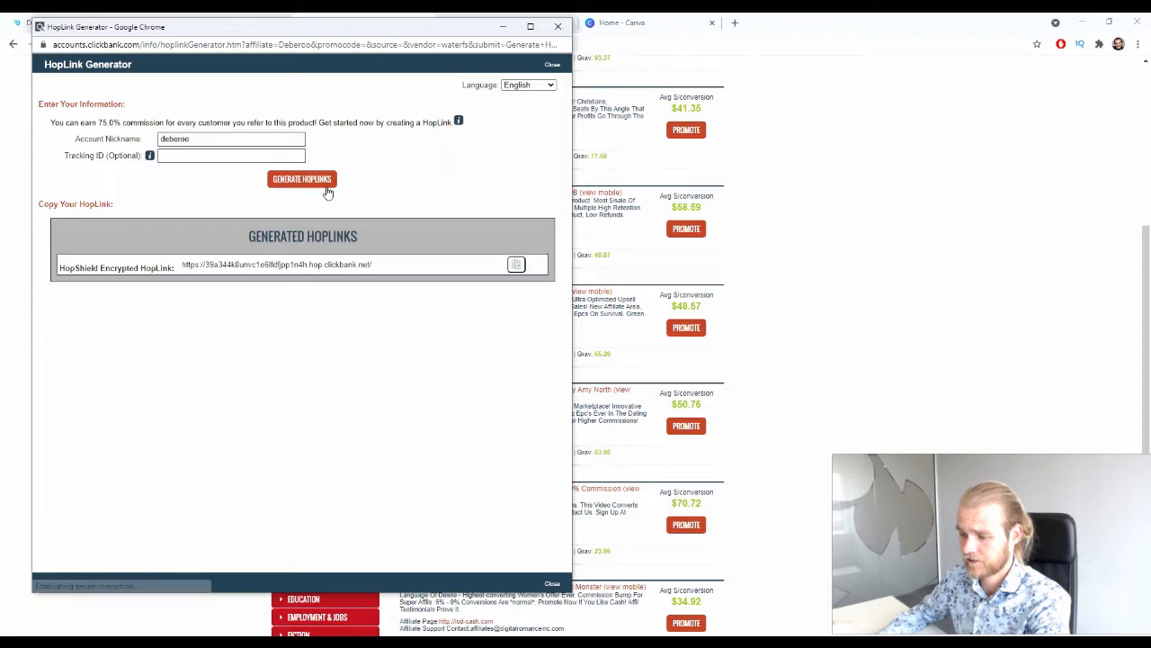
left_click(516, 264)
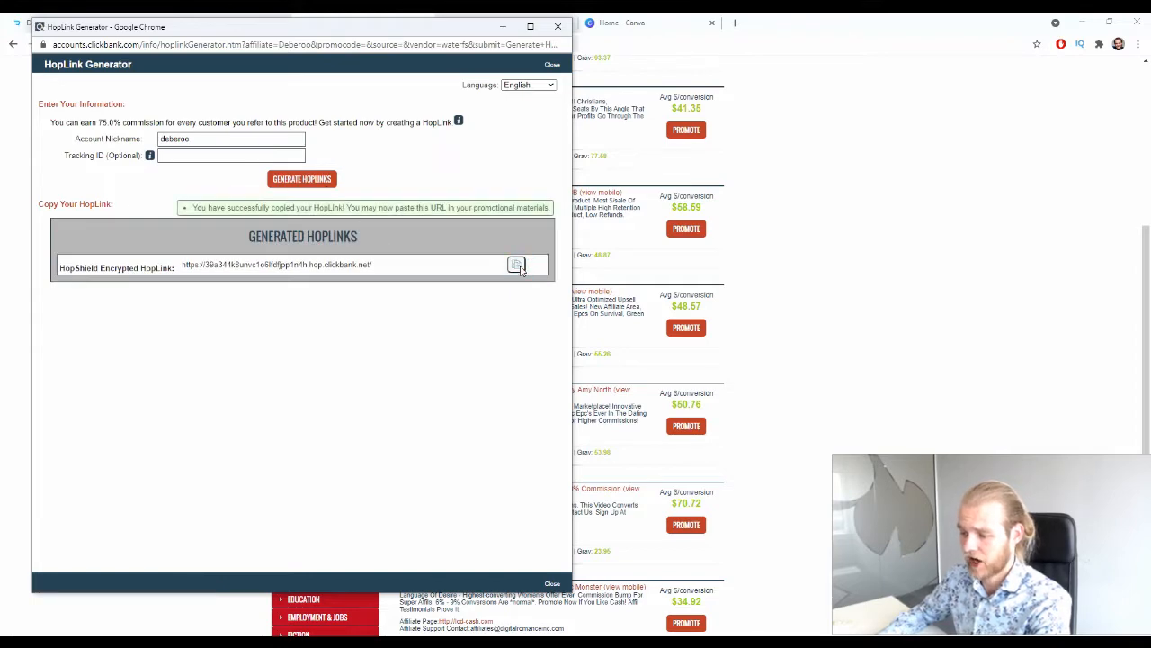
left_click(557, 26)
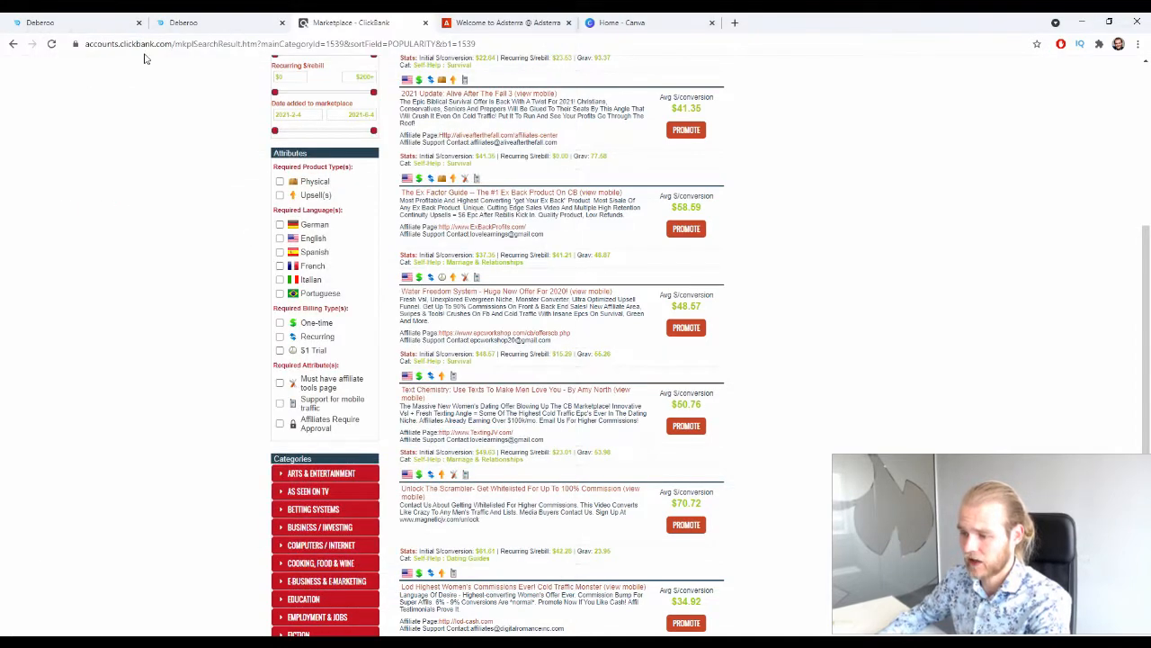
Paste the copied HopLink as the offer URL of the new Deberoo offer and copy the tid= parameter from the postback hint.
left_click(40, 23)
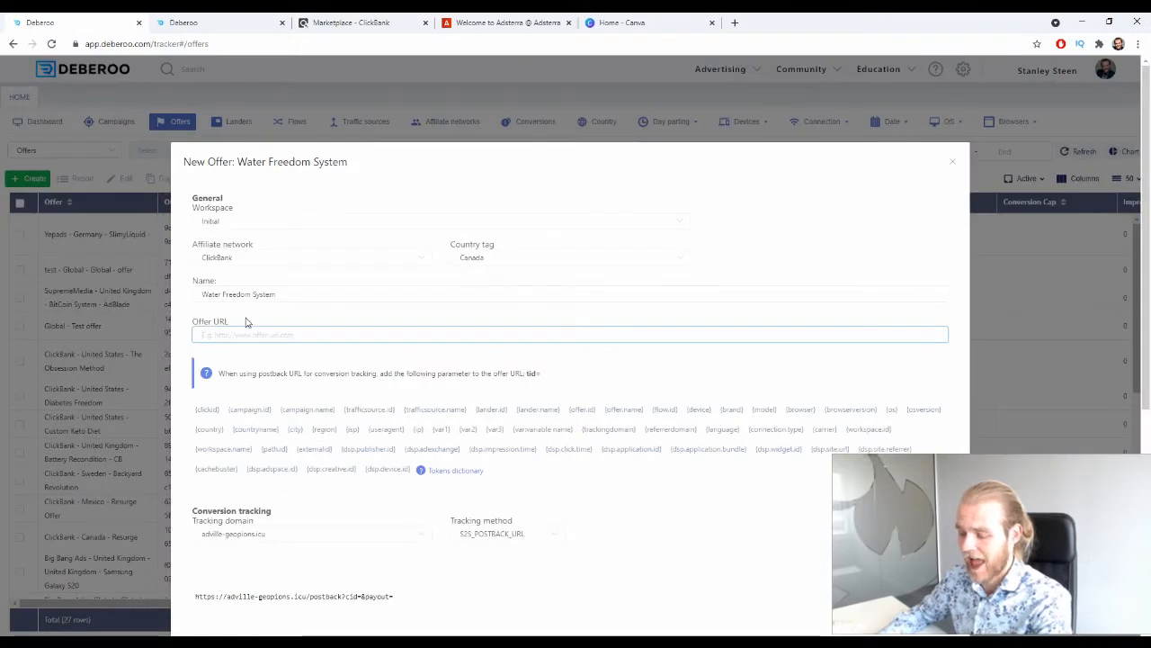
key("ctrl+v")
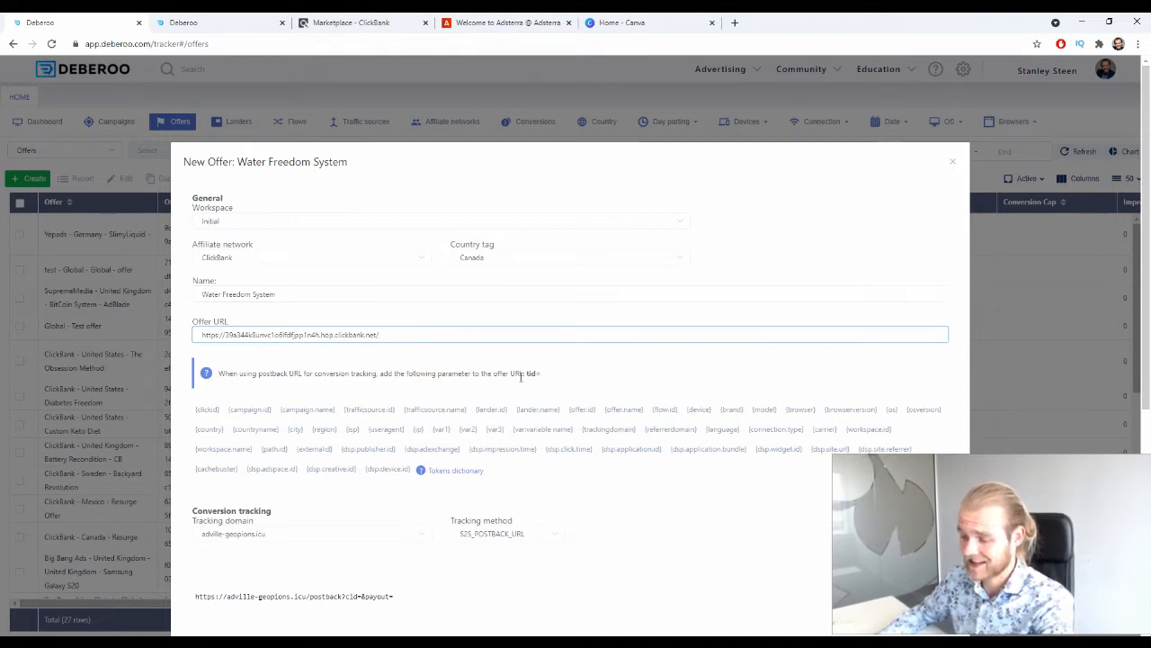
left_click(272, 371)
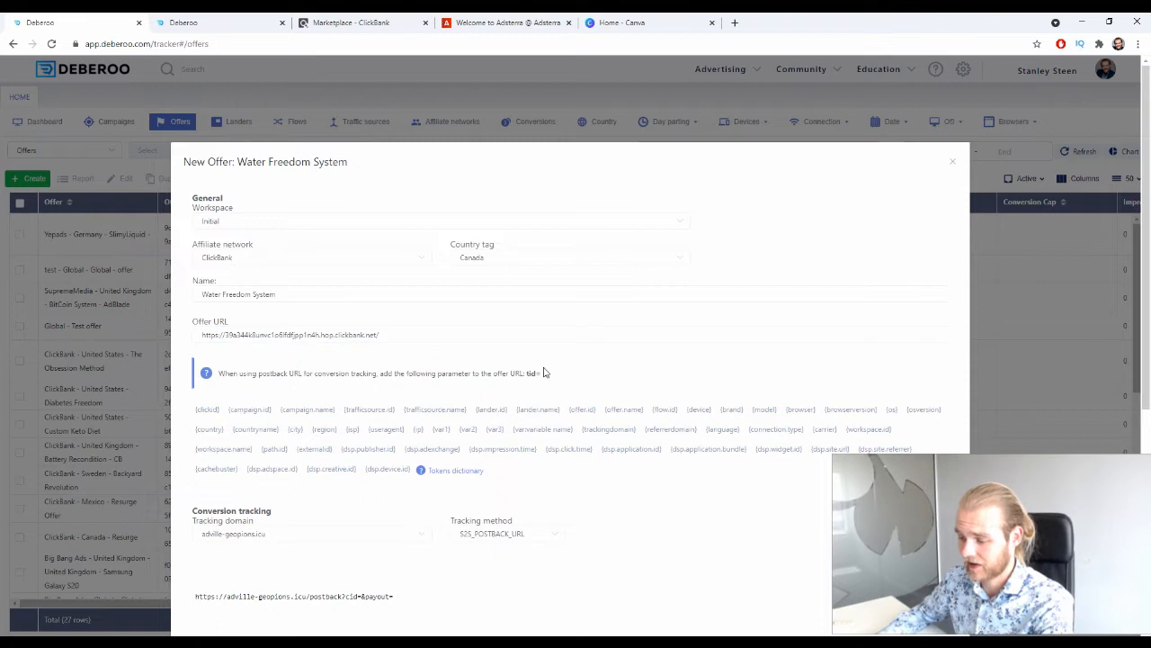
double_click(538, 373)
left_click(263, 368)
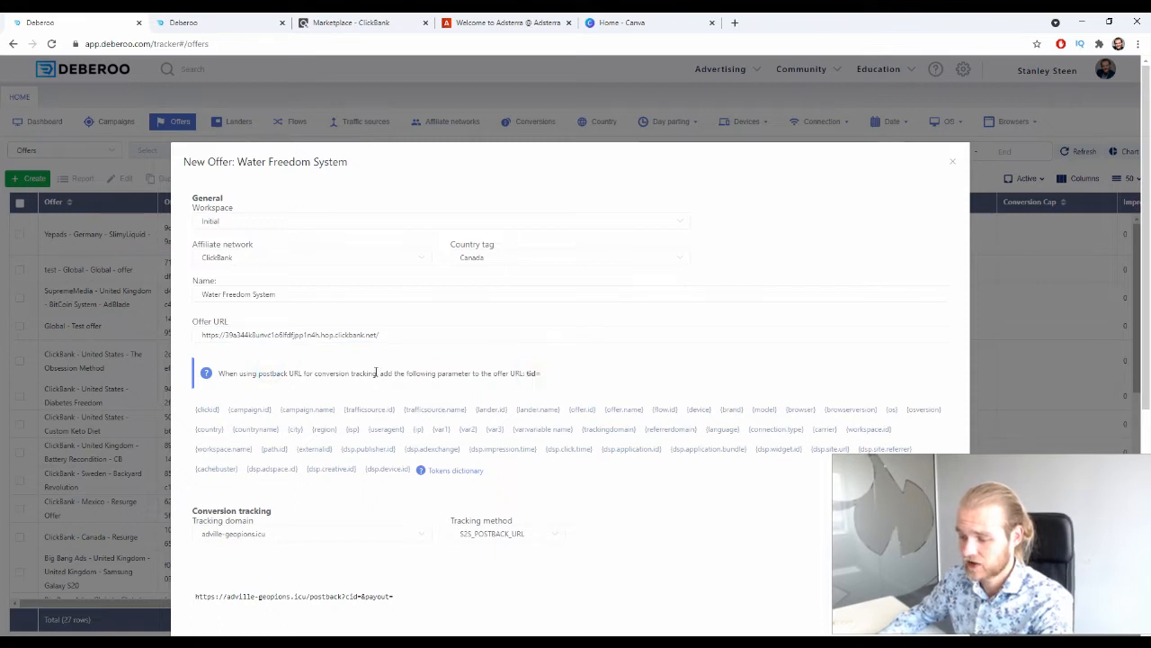
double_click(531, 372)
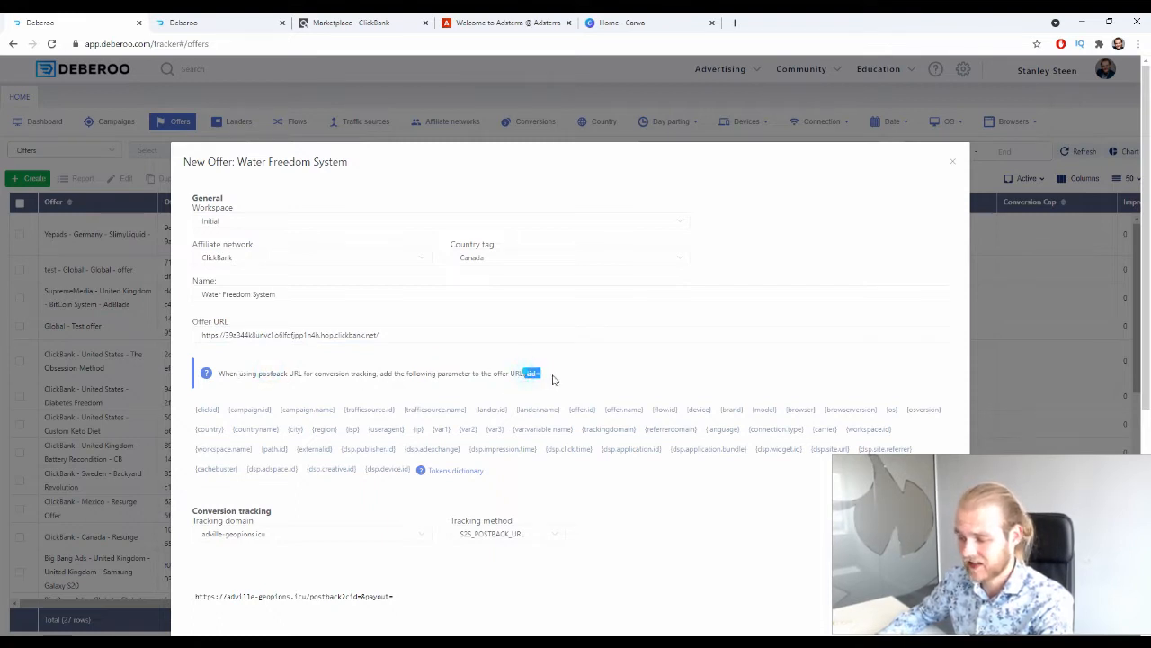
left_click(414, 335)
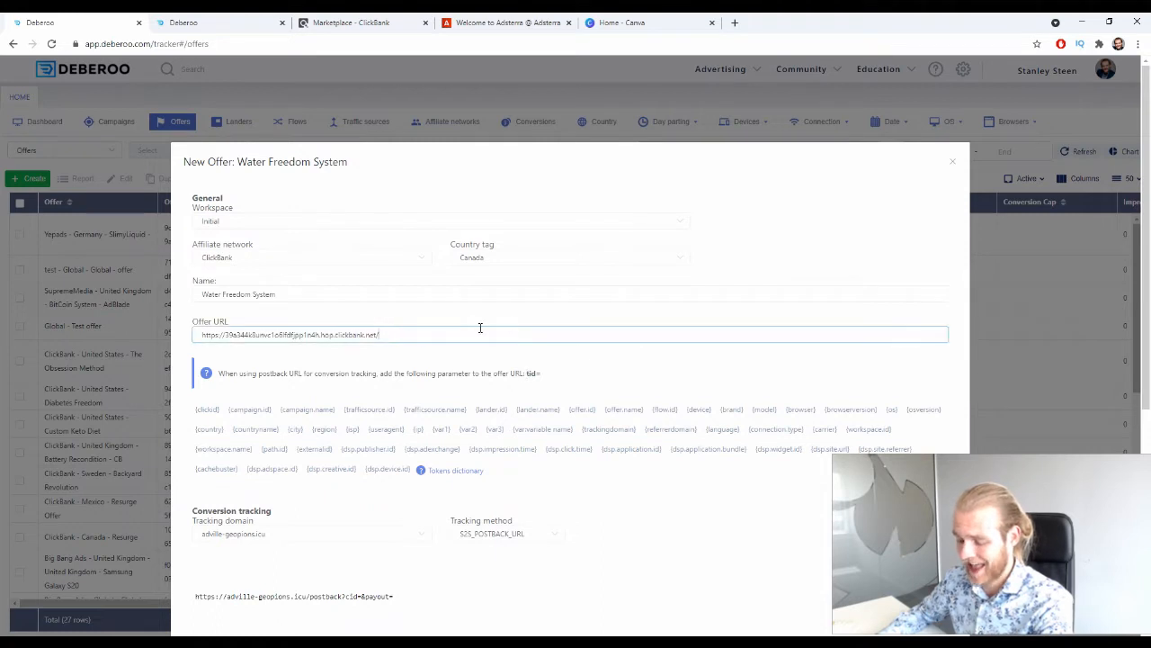
double_click(531, 372)
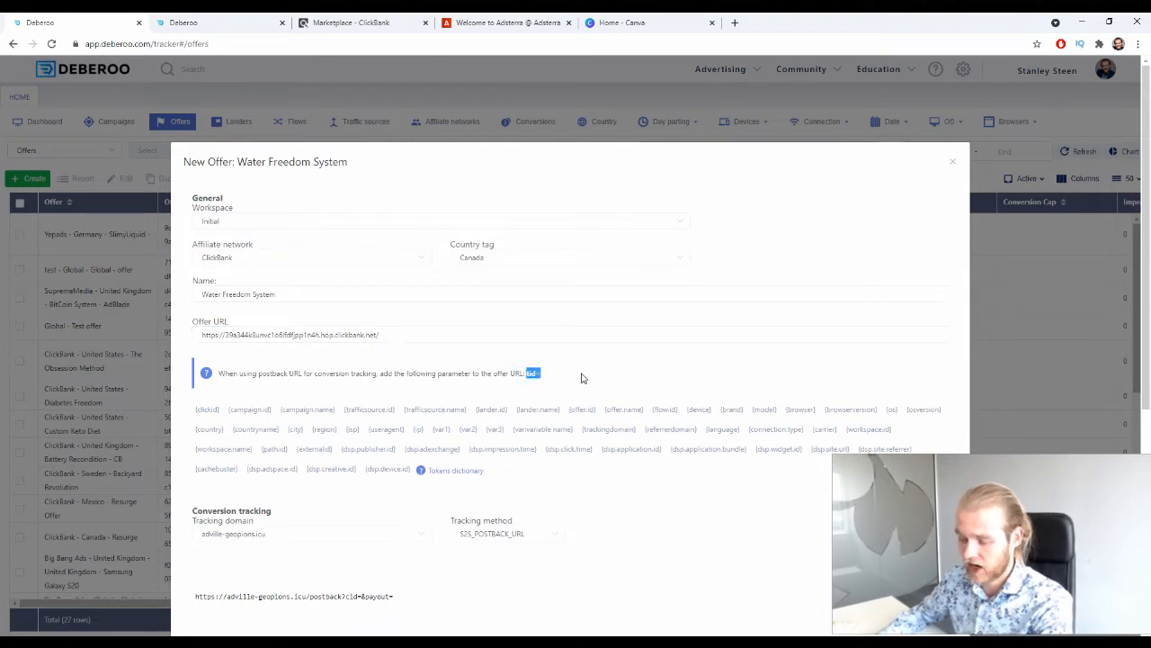
Append ?tid={clickid} to the offer URL and save the Water Freedom System offer.
left_click(426, 332)
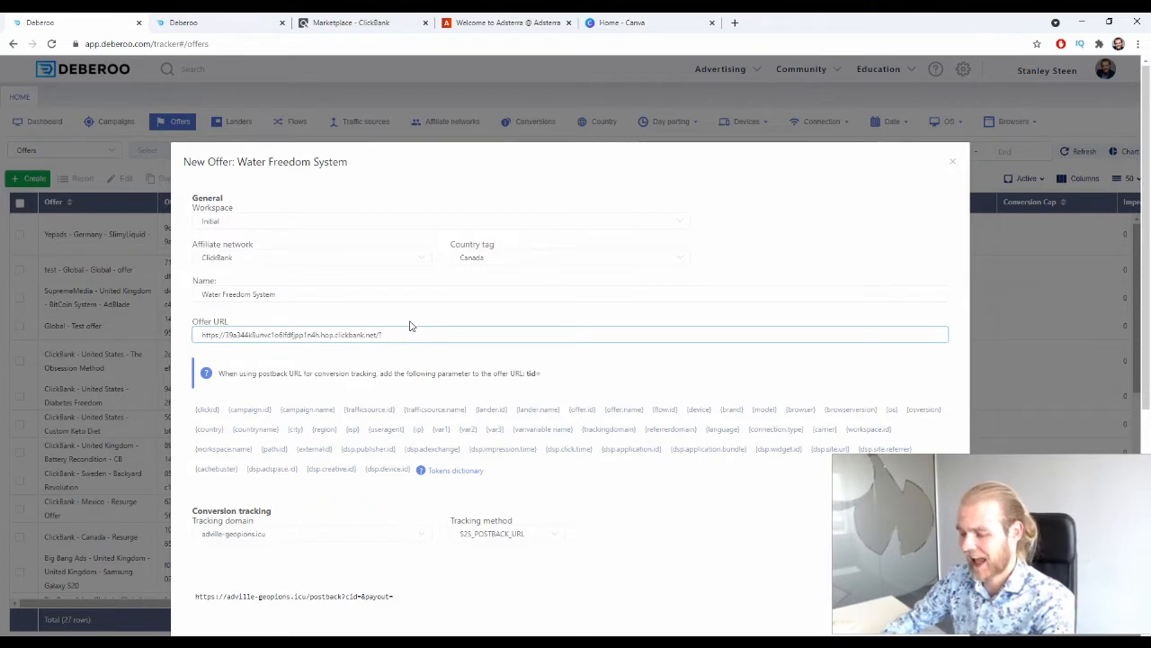
type("?")
key("ctrl+v")
left_click(208, 410)
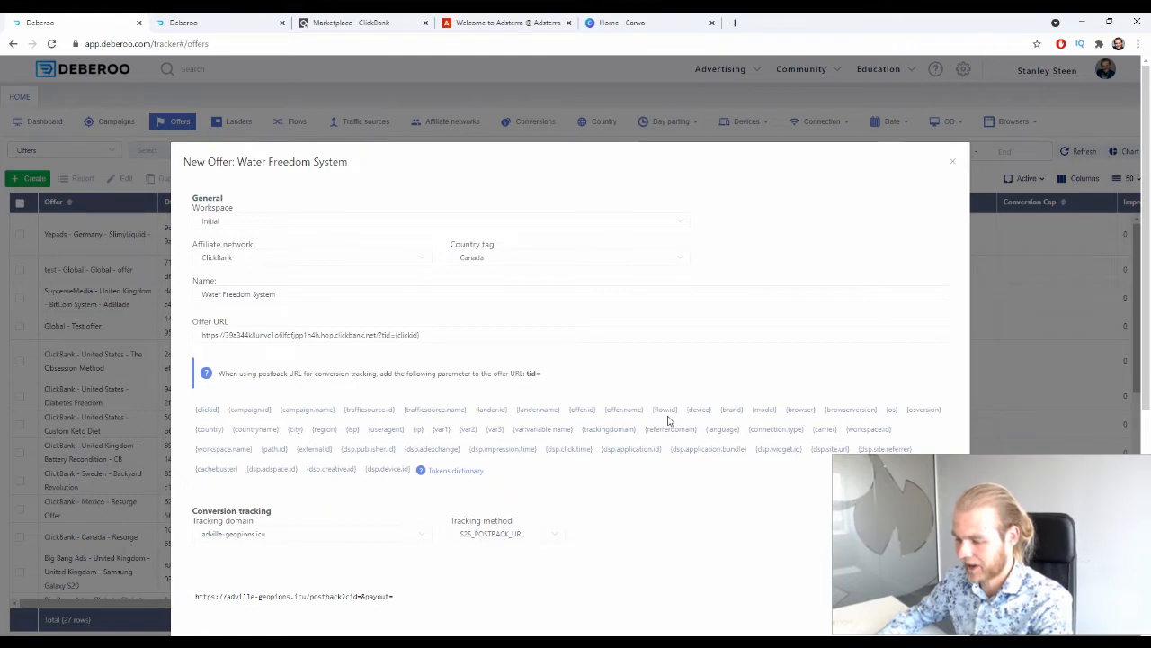
scroll(666, 405, "down", 4)
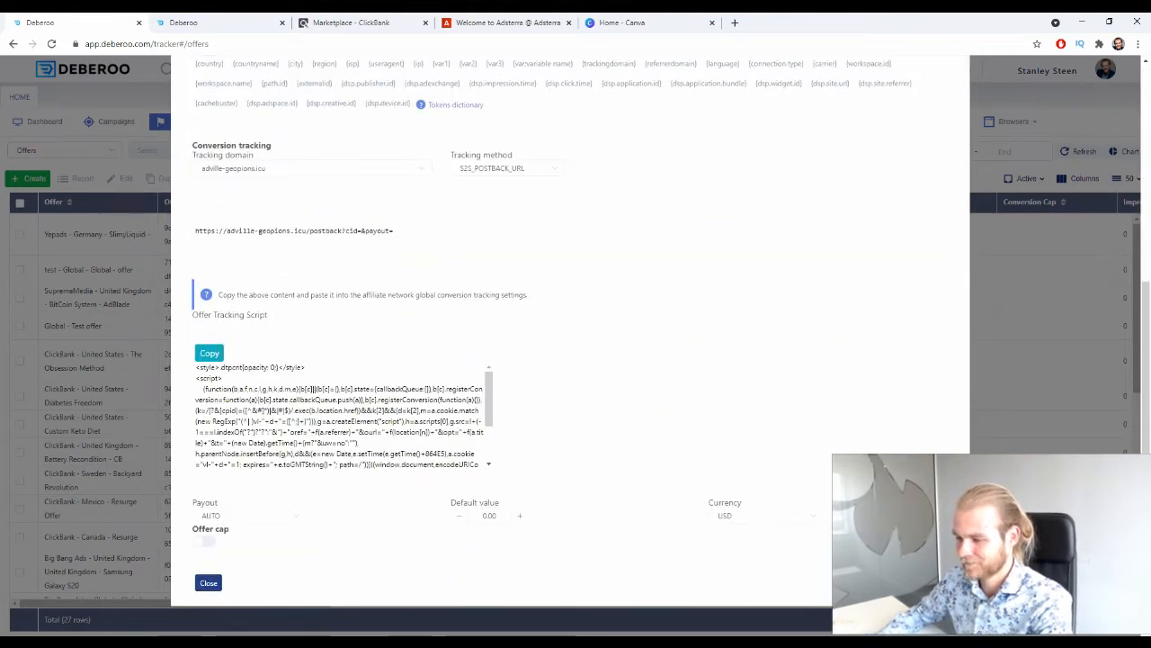
left_click(932, 583)
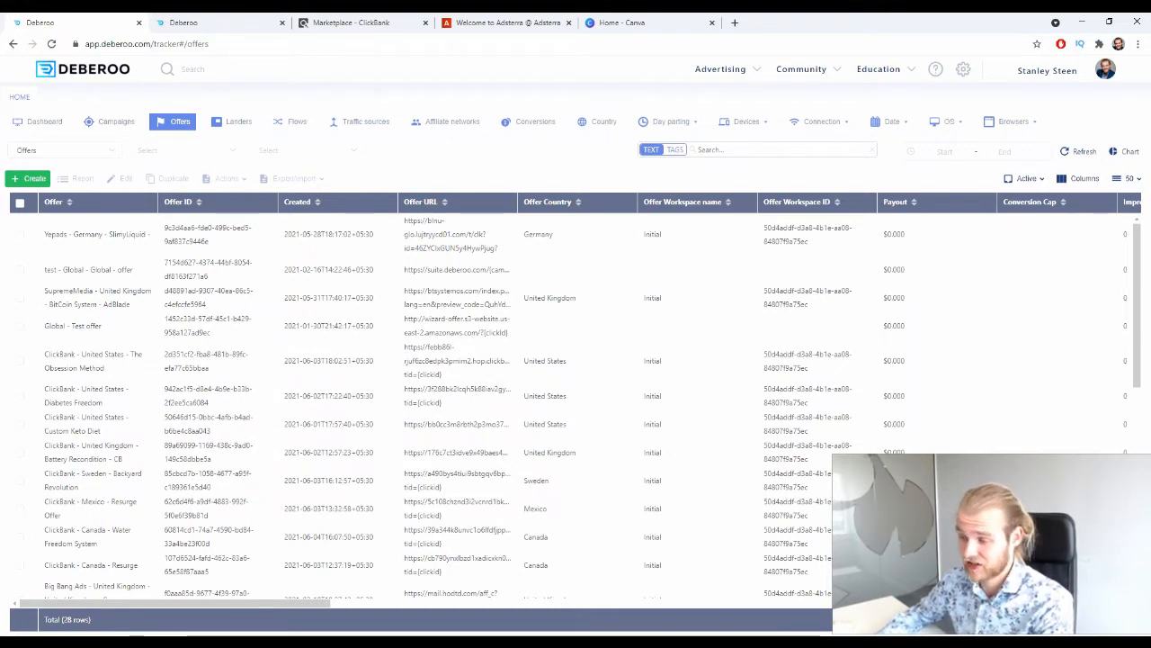
Browse the available landing page templates in the Deberoo landing page builder.
left_click(163, 22)
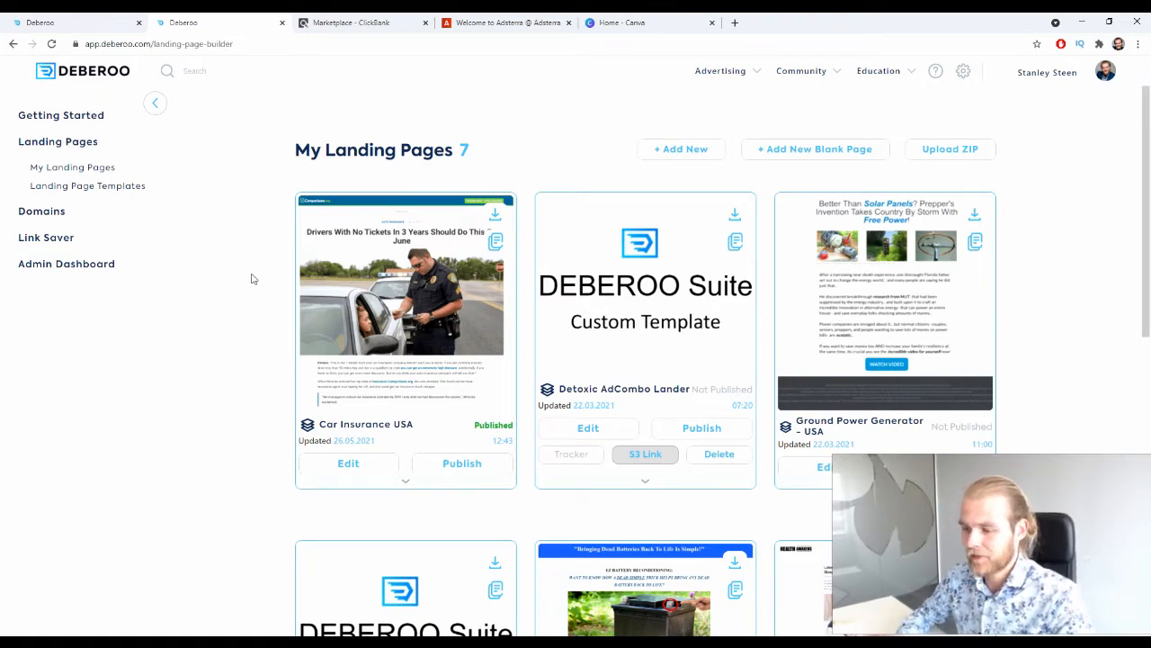
left_click(123, 188)
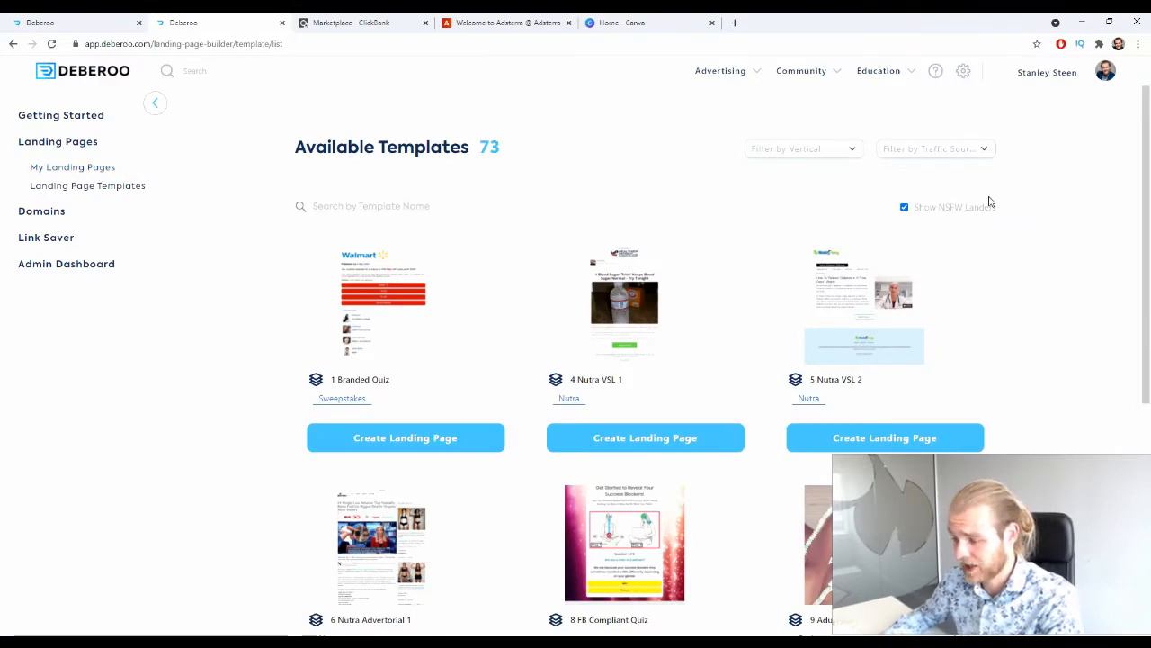
scroll(994, 197, "down", 3)
scroll(994, 198, "up", 3)
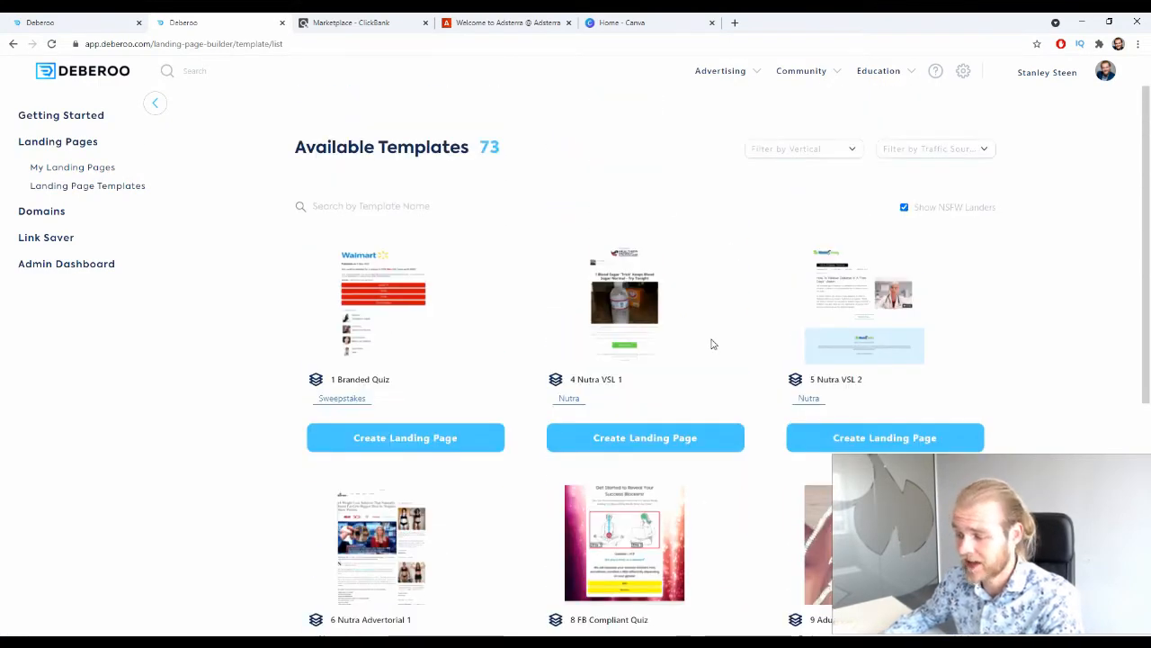
scroll(912, 319, "down", 4)
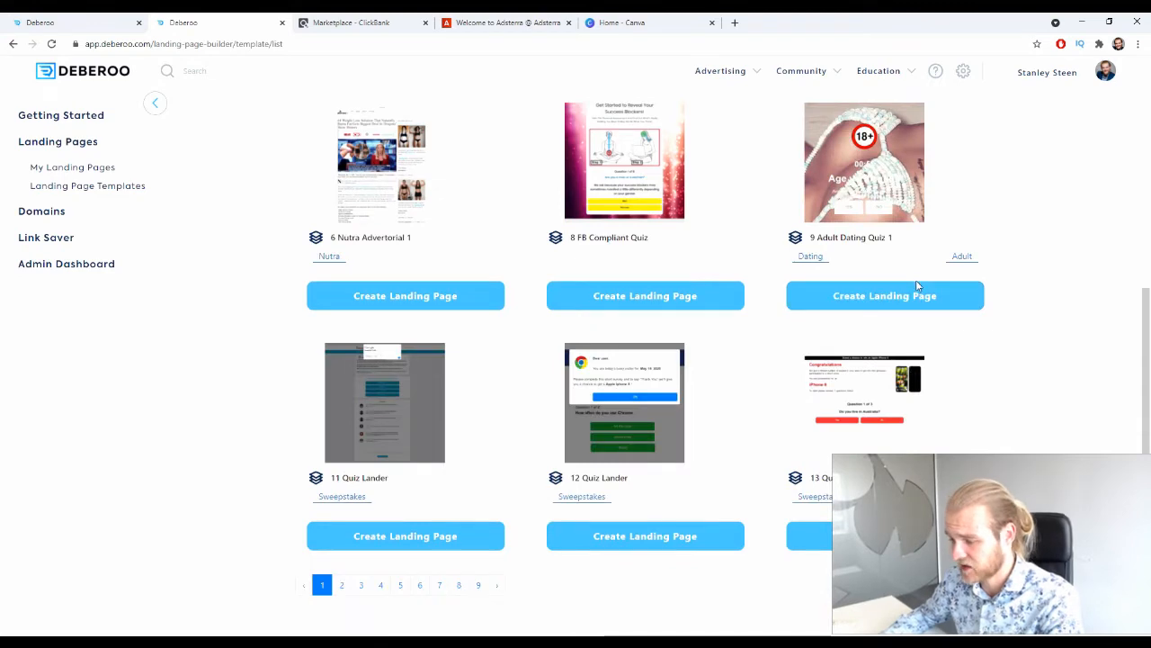
scroll(905, 260, "up", 4)
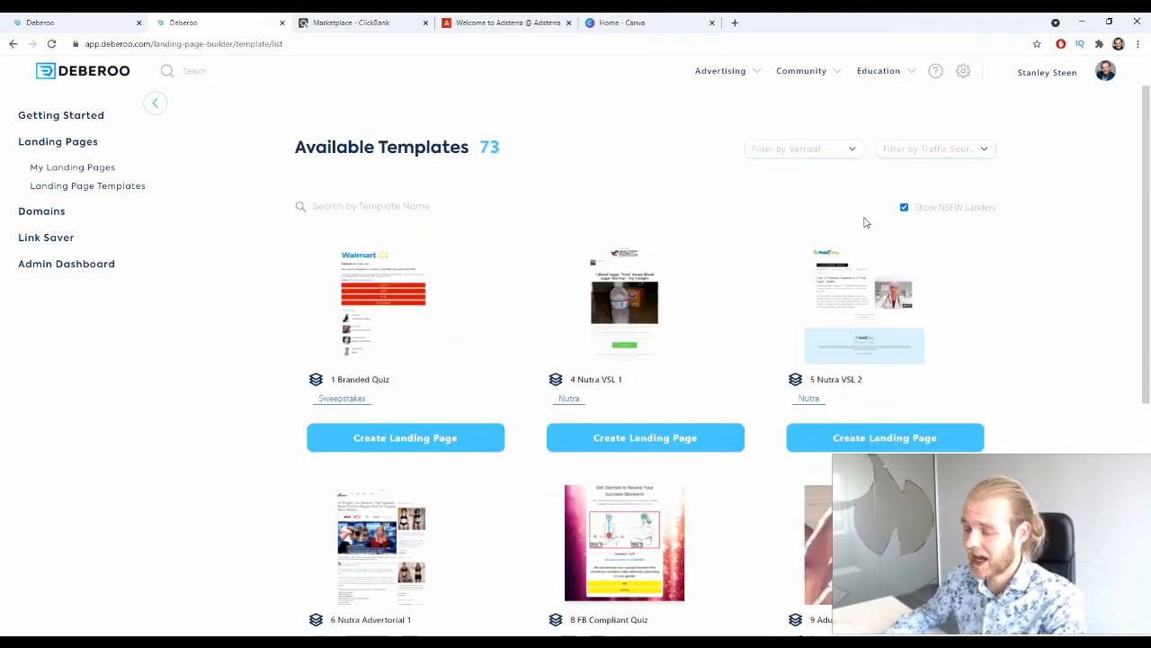
Create a landing page named Water Freedom System - CB from the 4 Nutra VSL 1 template and review it down to its Watch Now button.
left_click(697, 445)
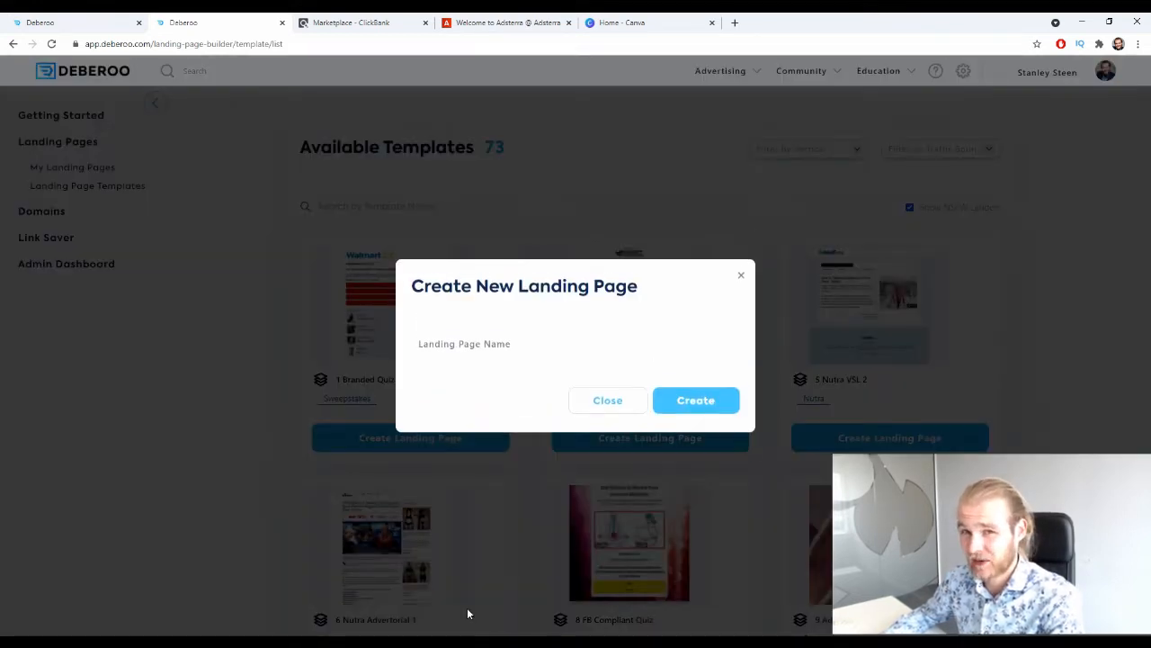
left_click(525, 338)
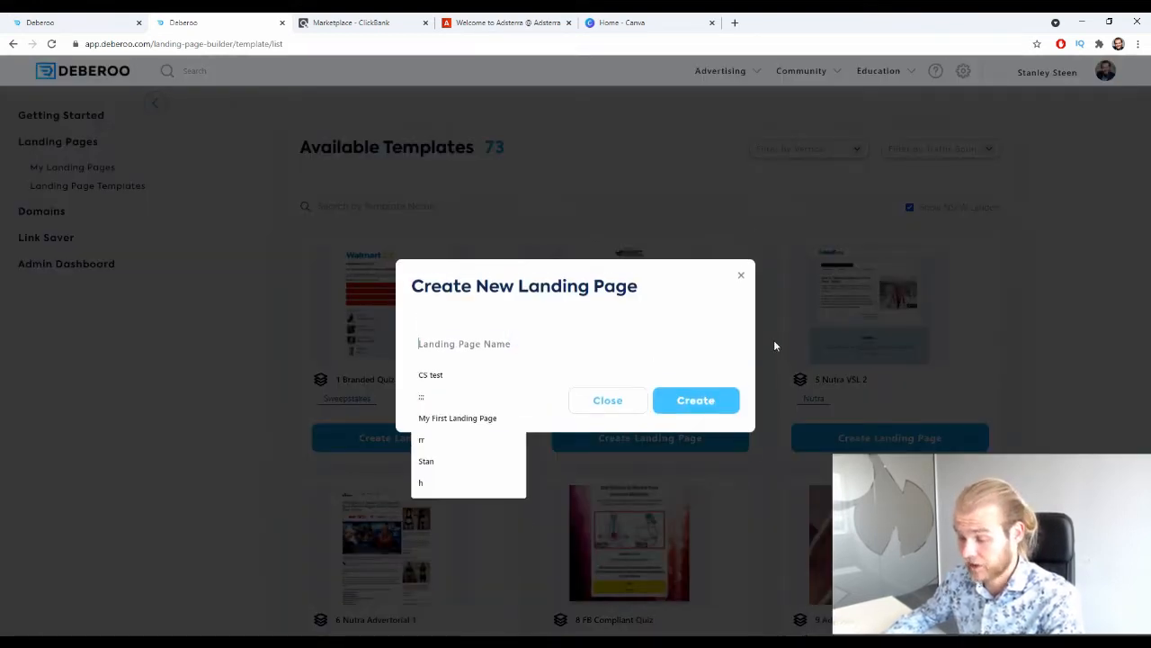
type("W")
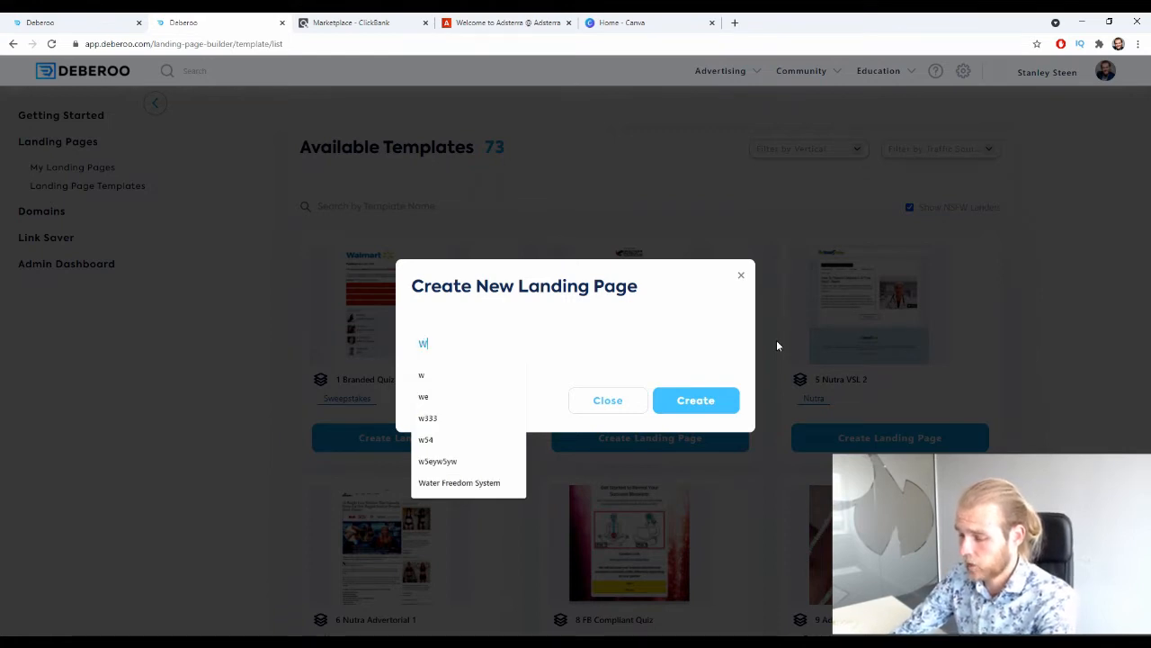
type("ater Freedom System")
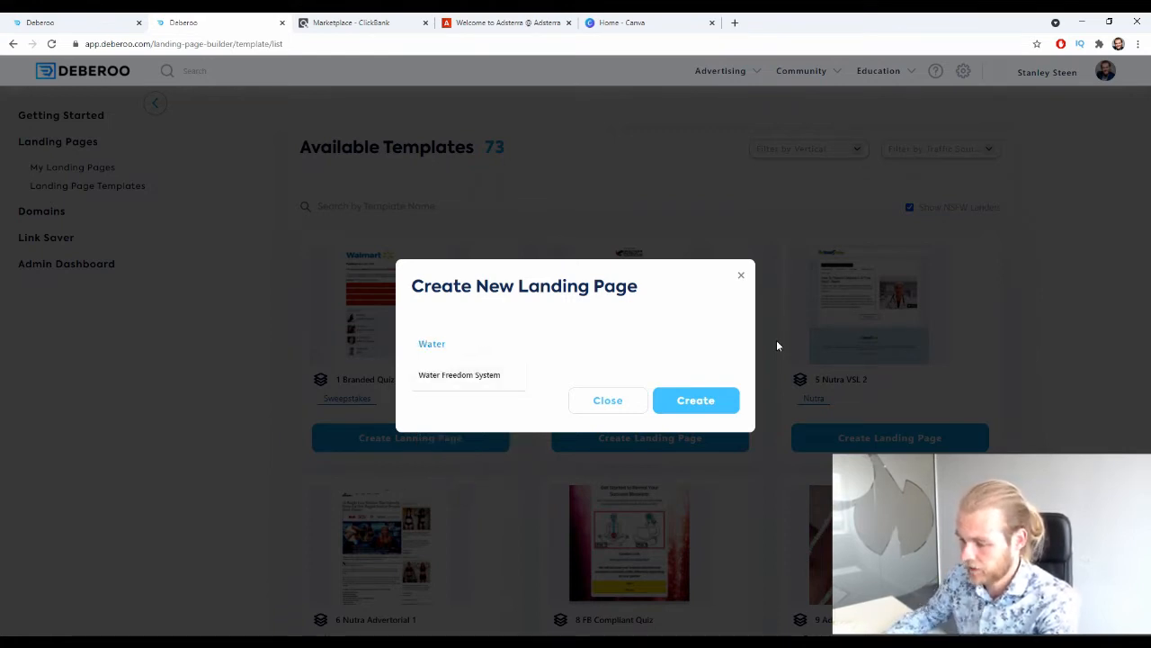
left_click(489, 377)
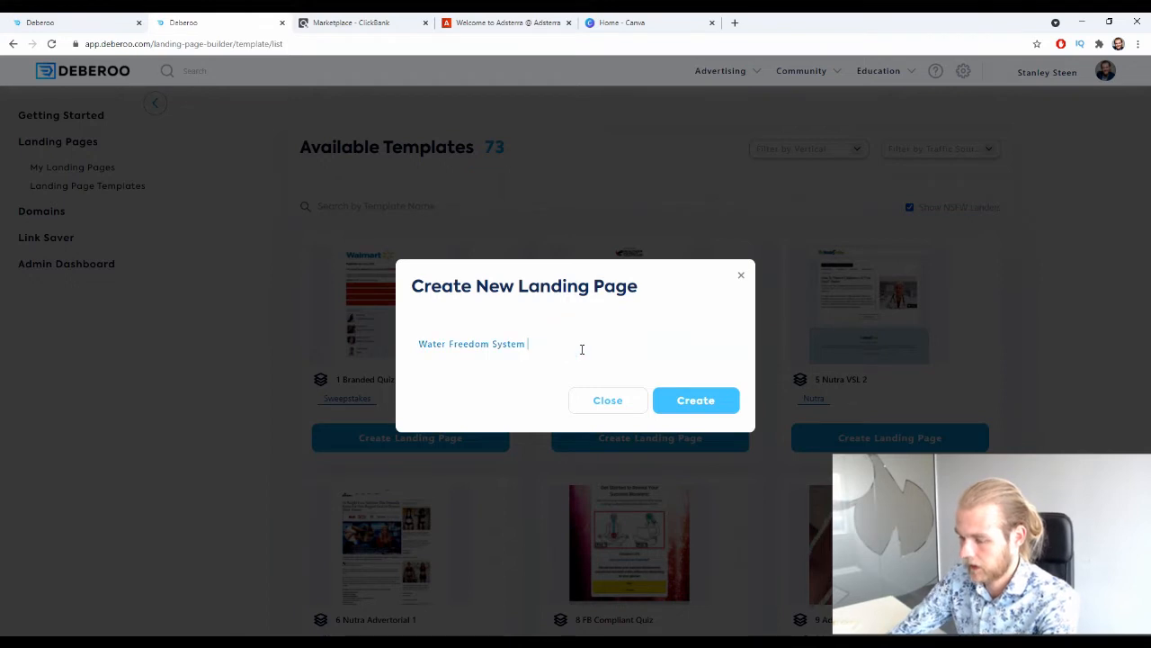
type("- CB")
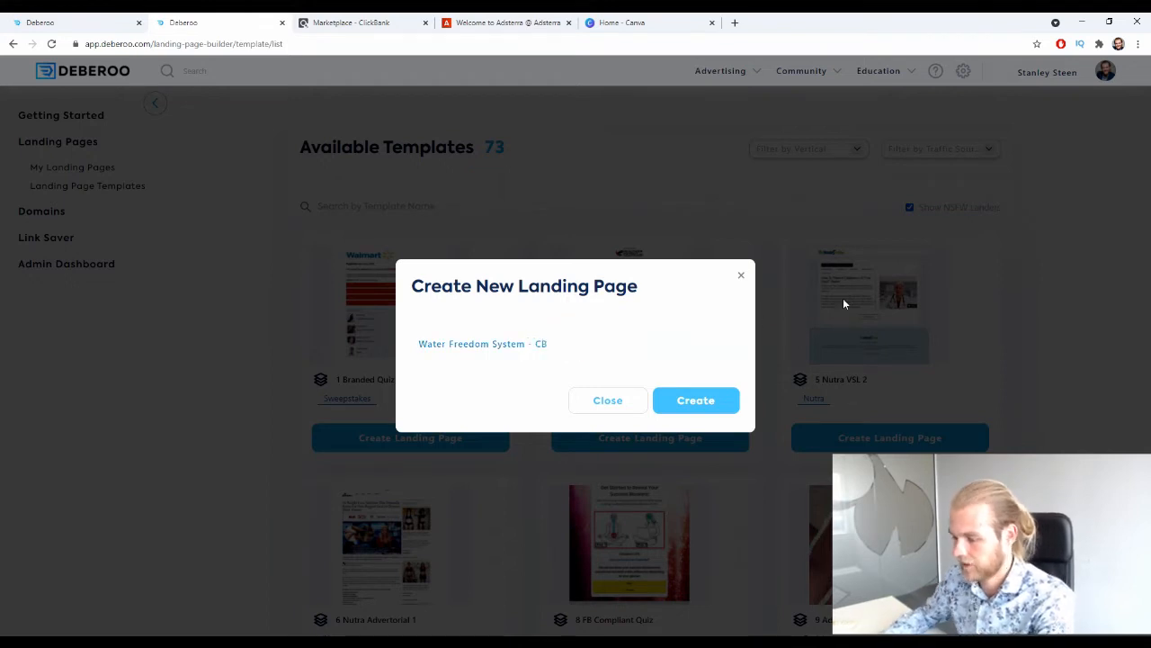
left_click(693, 401)
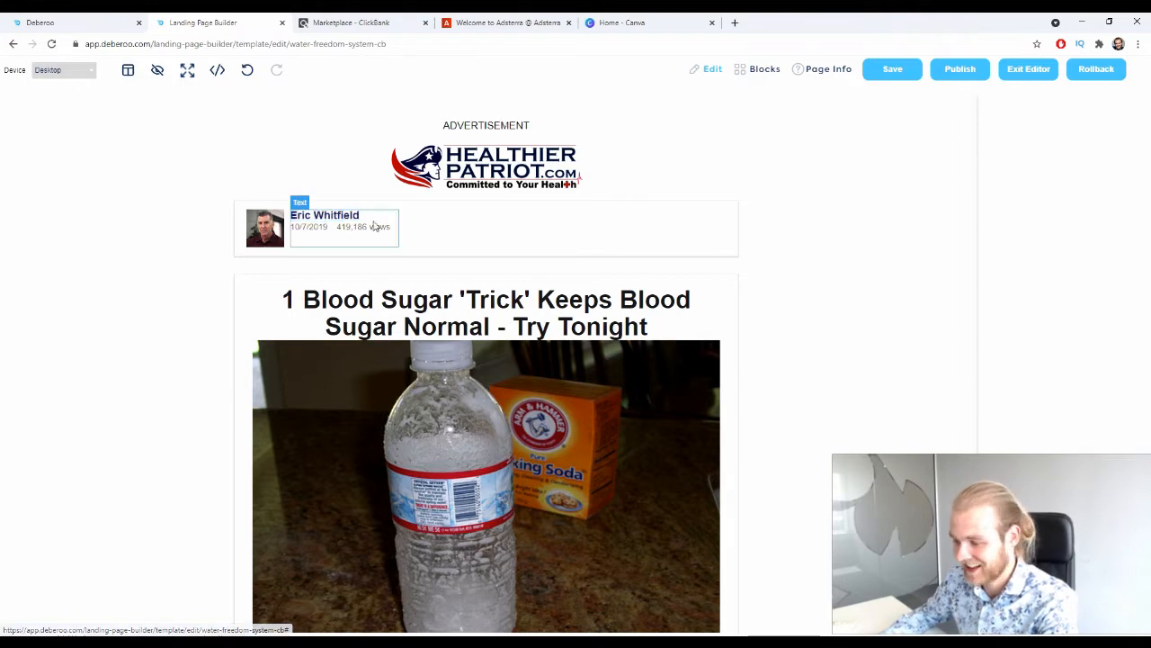
scroll(467, 207, "down", 2)
scroll(391, 321, "down", 2)
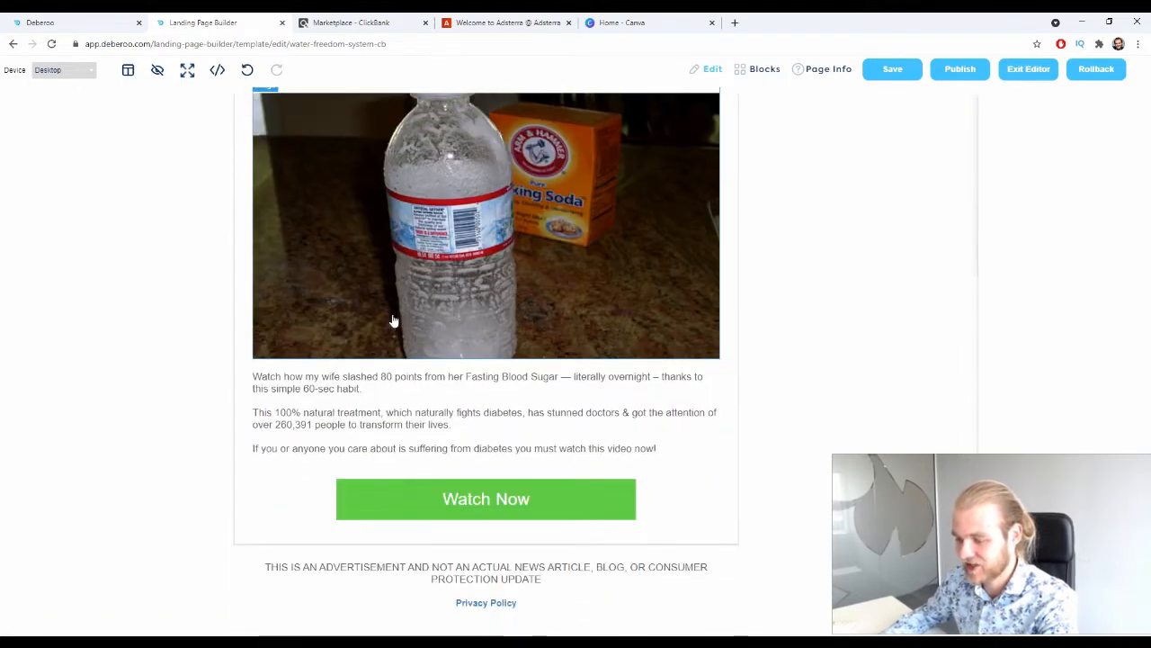
left_click(542, 485)
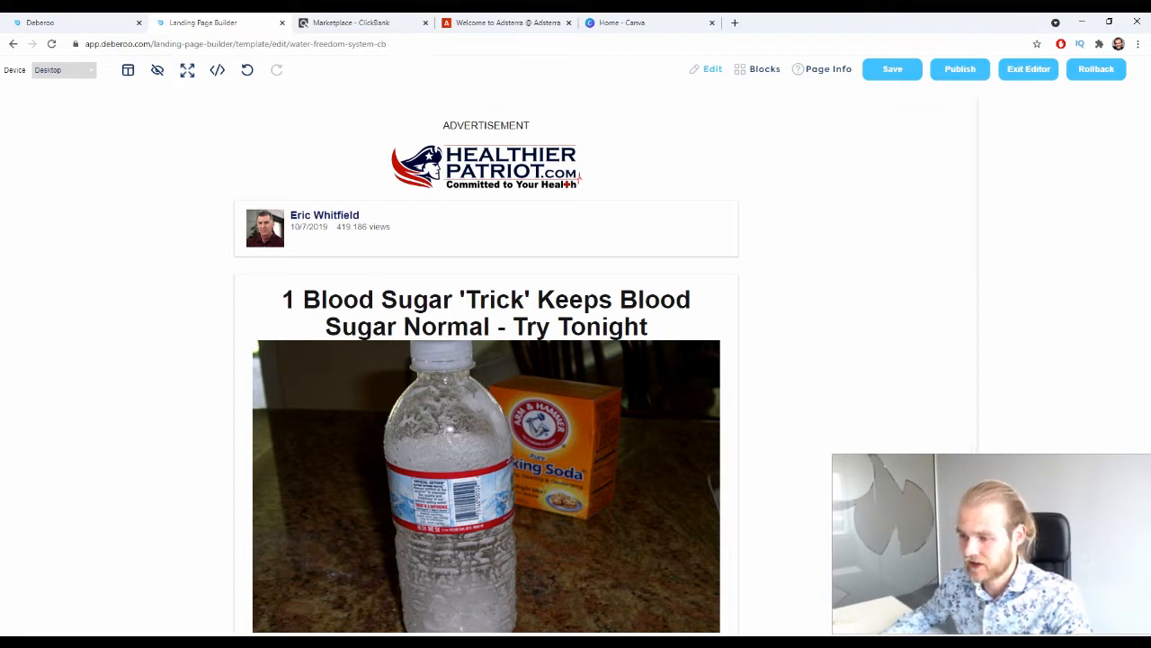
Copy the click URL from the Tracking URLs page of the tracker settings.
left_click(108, 20)
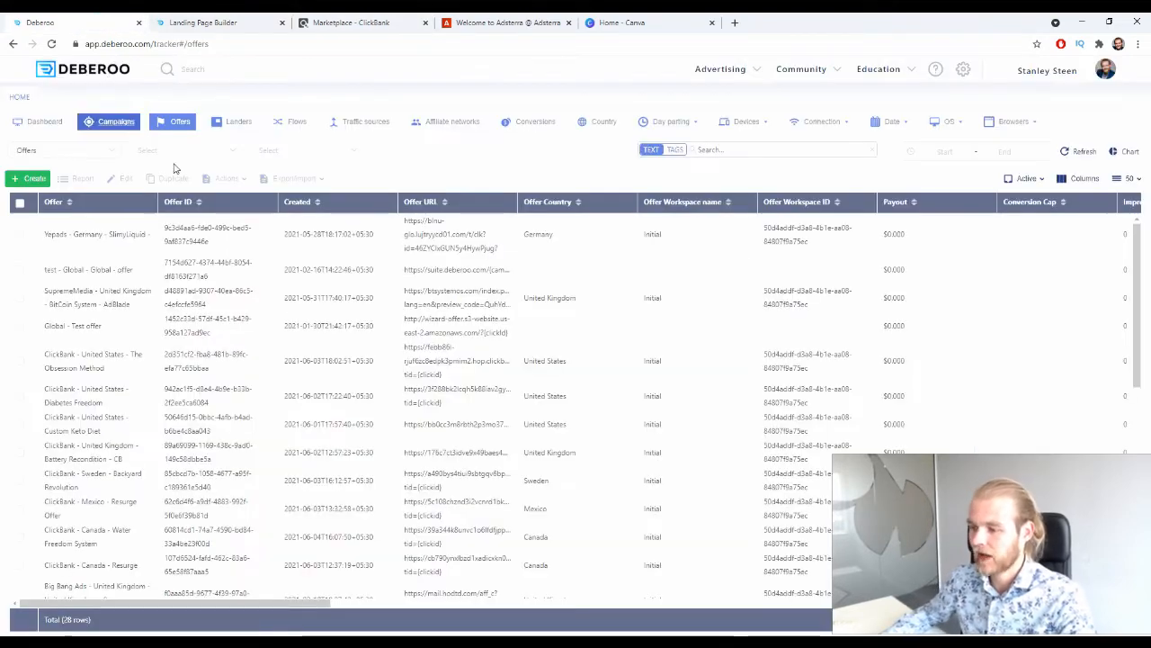
left_click(1047, 70)
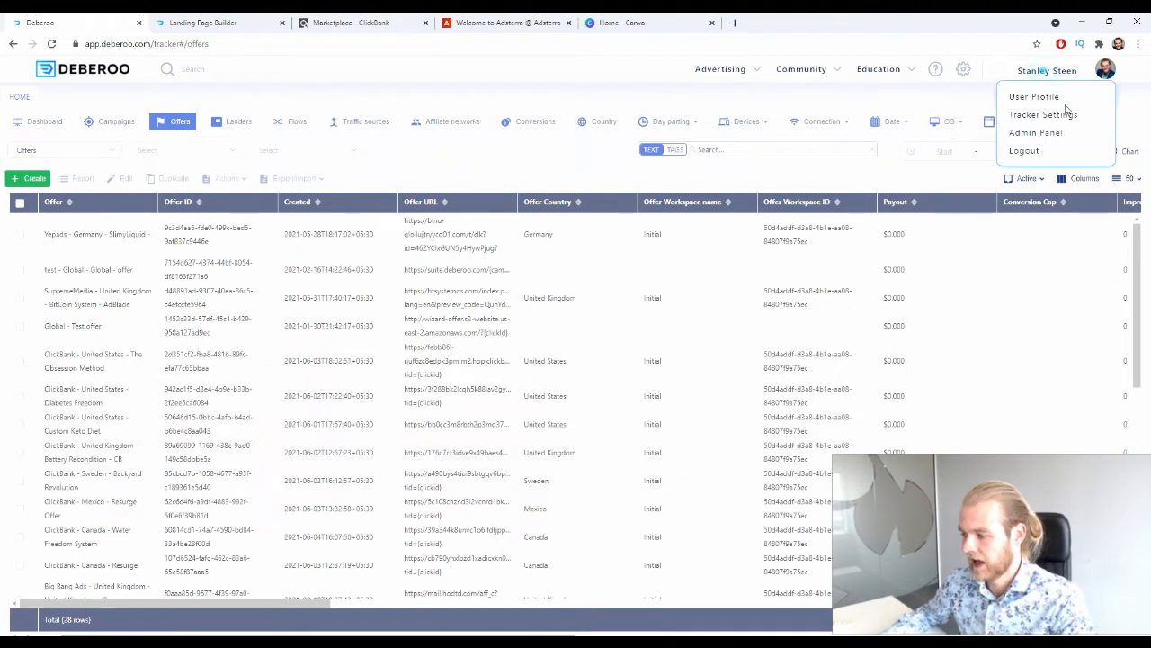
left_click(1062, 115)
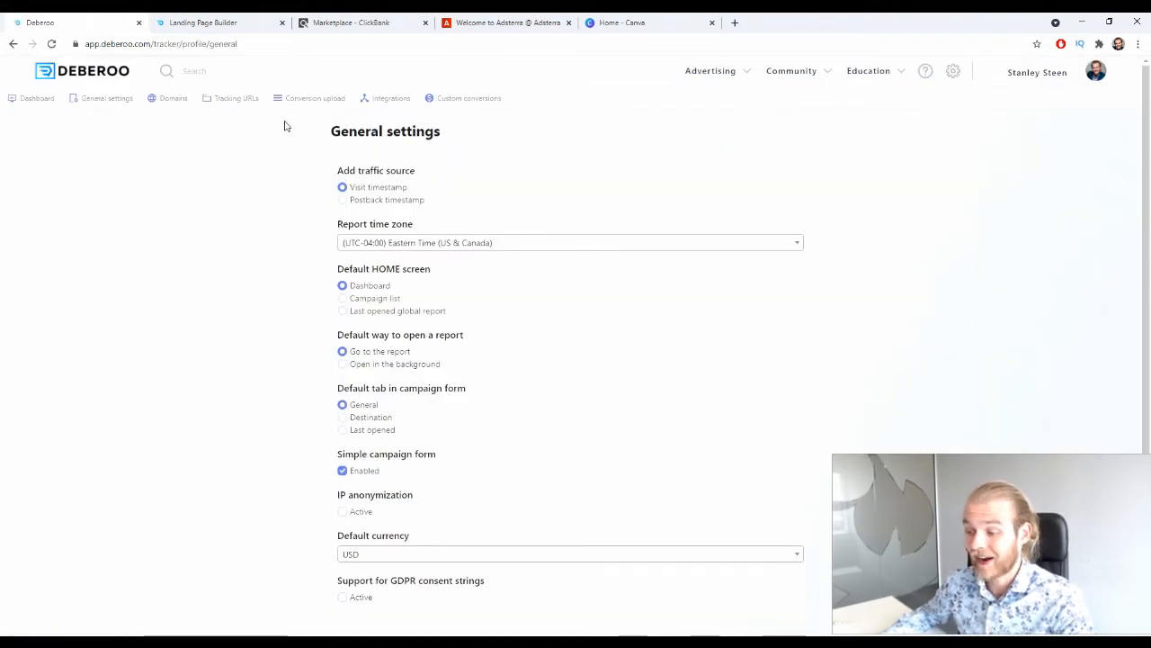
left_click(229, 98)
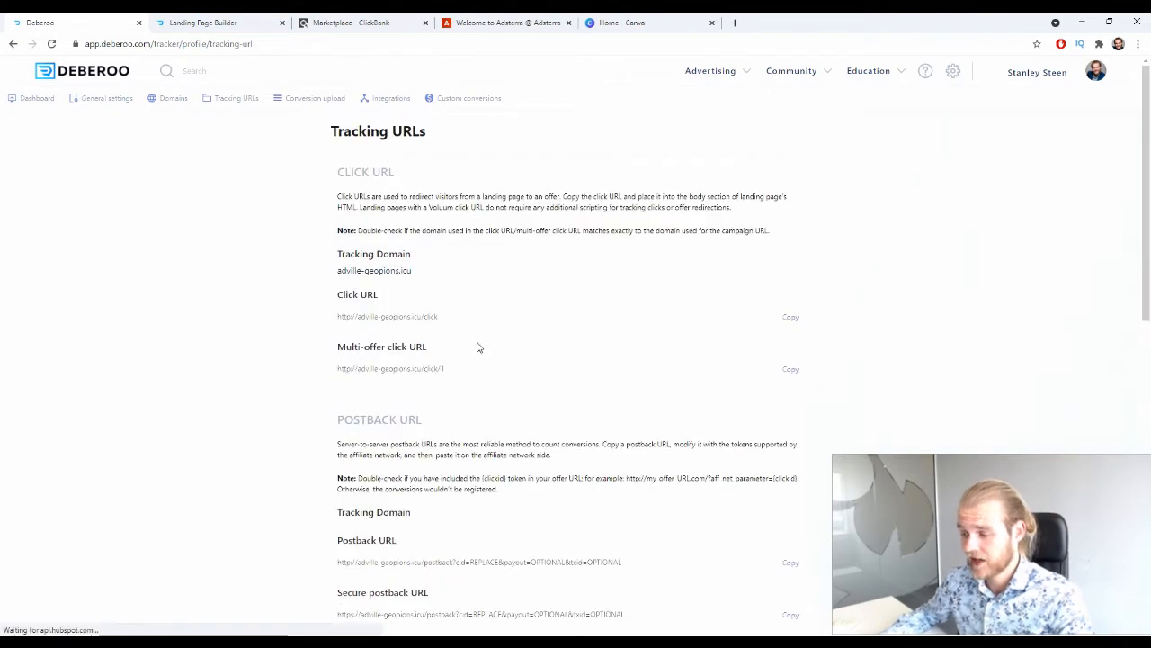
left_click_drag(480, 311, 314, 321)
key("ctrl+c")
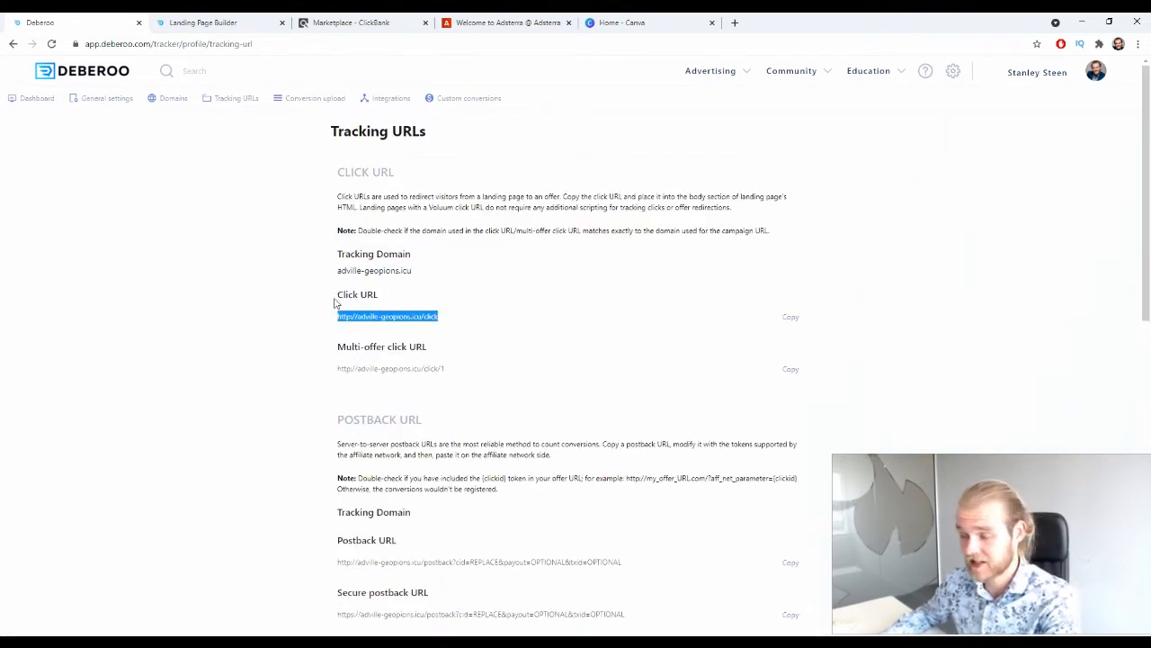
left_click(239, 20)
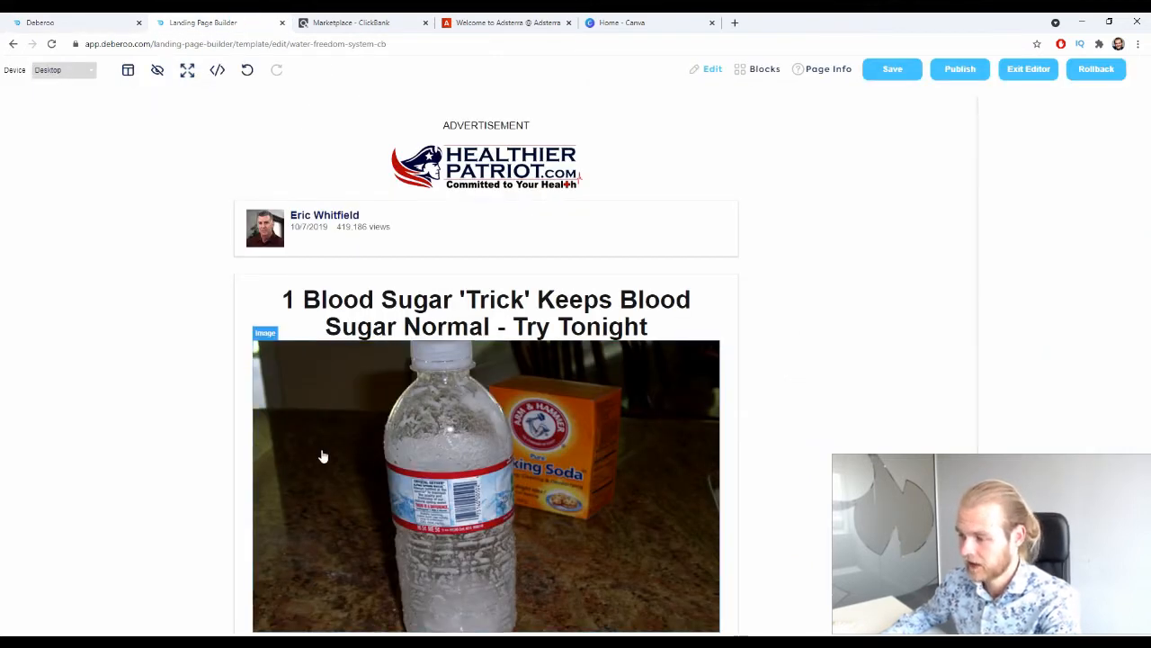
left_click(819, 75)
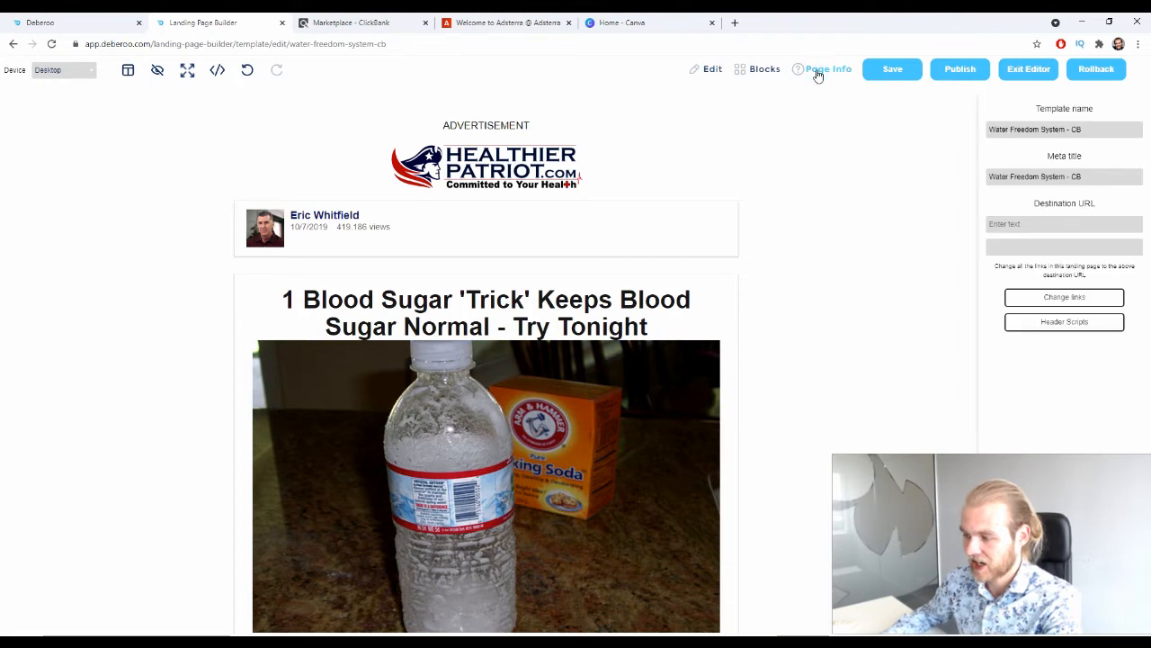
left_click(1046, 224)
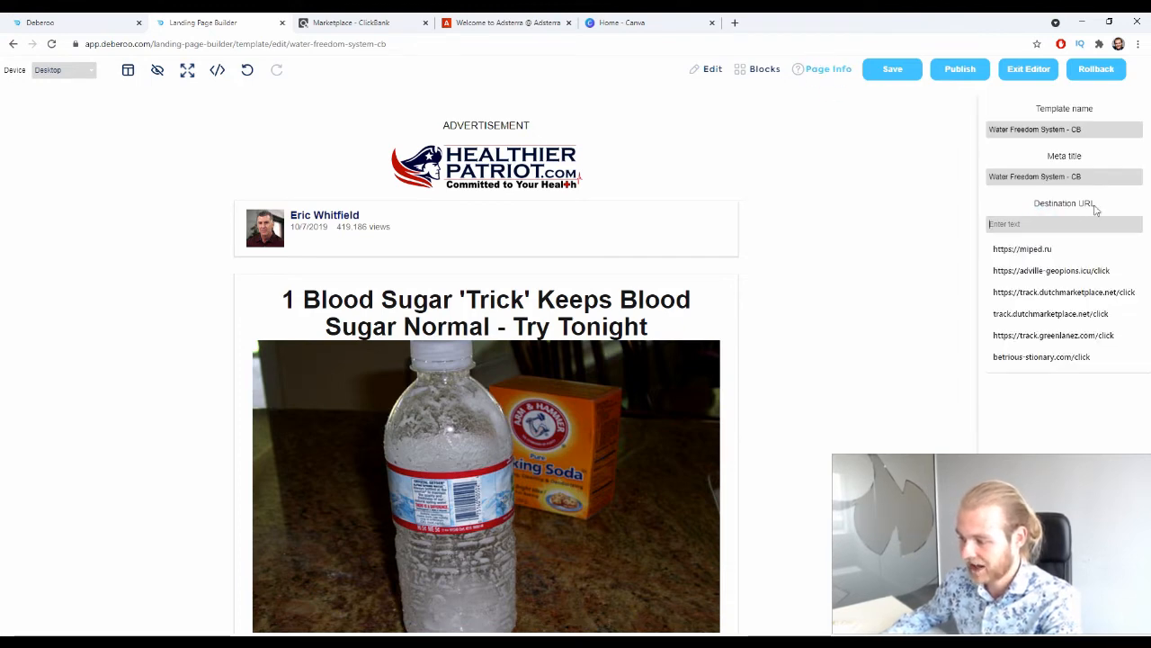
left_click_drag(1088, 203, 1050, 213)
left_click(1100, 204)
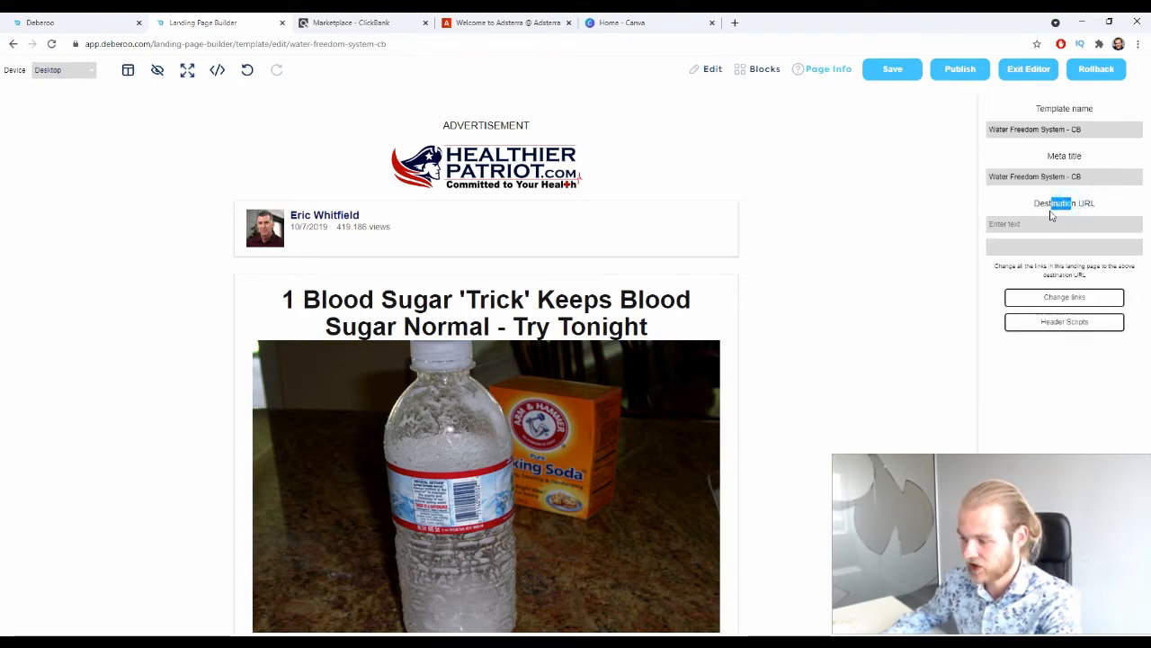
left_click(1050, 224)
key("ctrl+v")
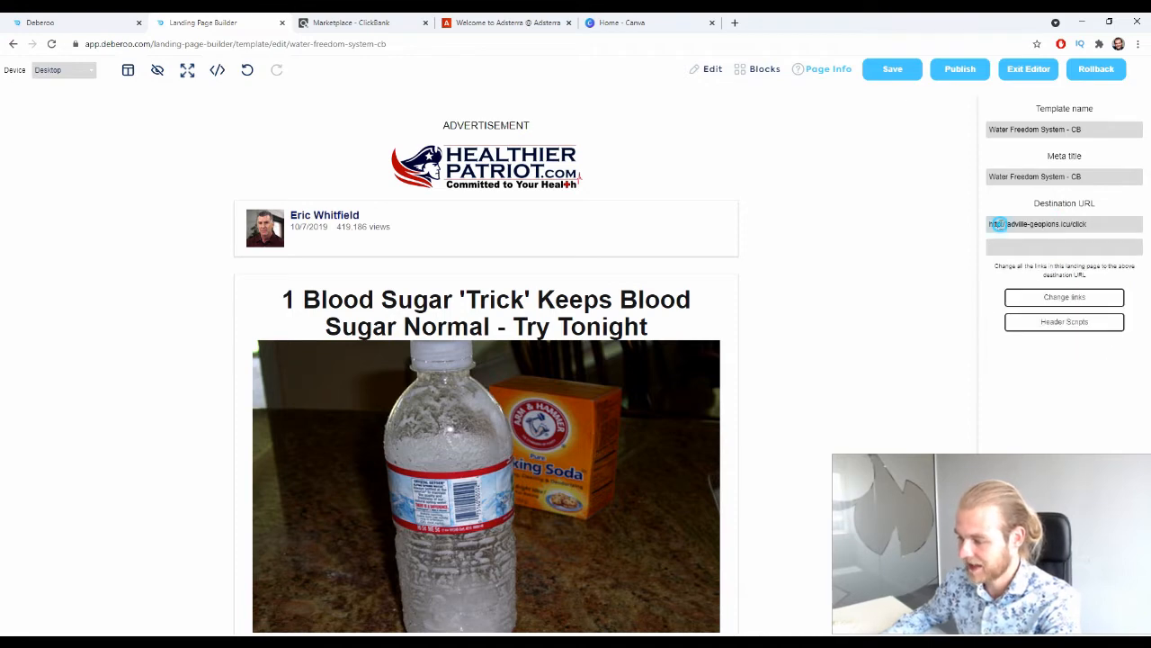
type("s")
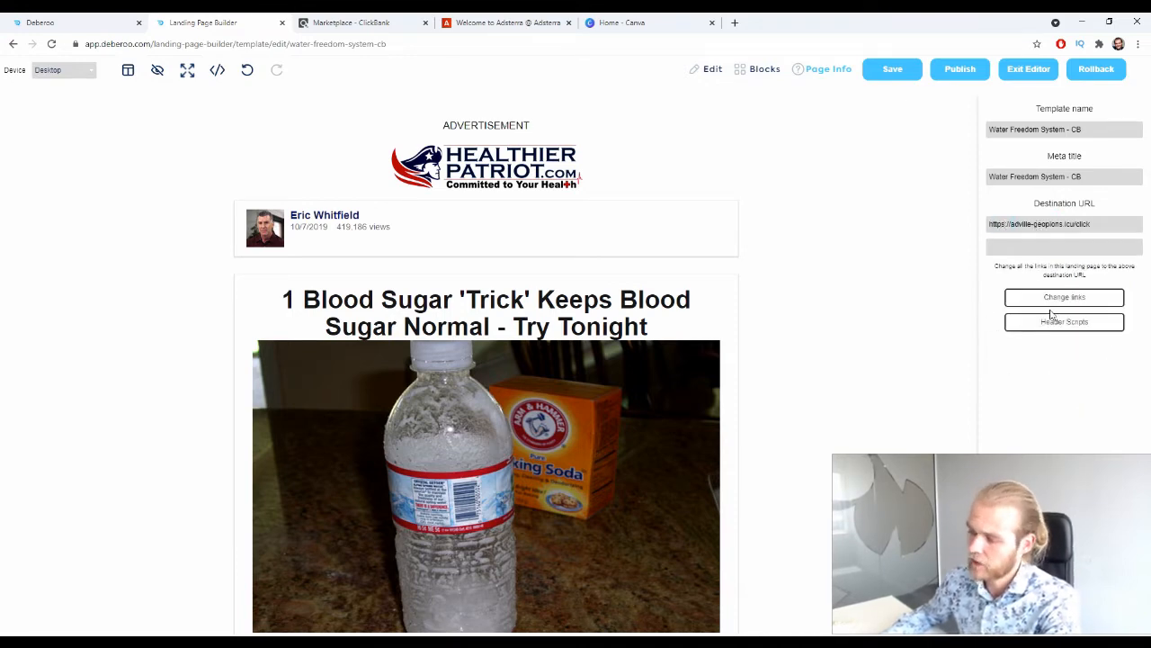
left_click(1077, 299)
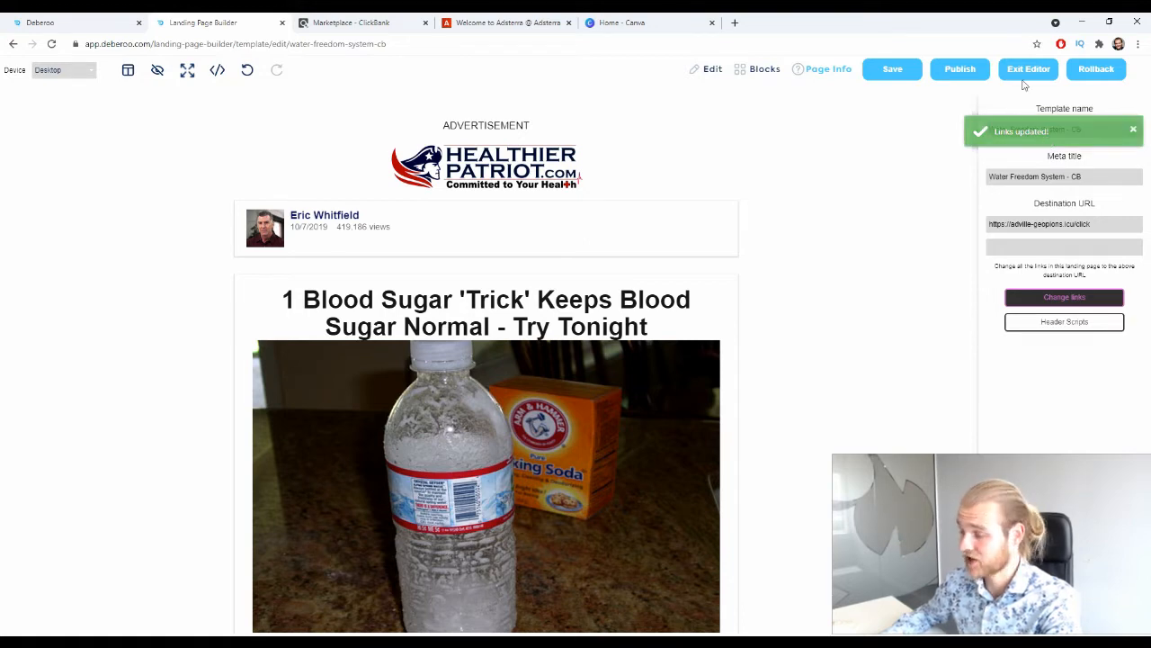
Publish the landing page to the imakeshhmoney-com domain and open the published page.
left_click(967, 72)
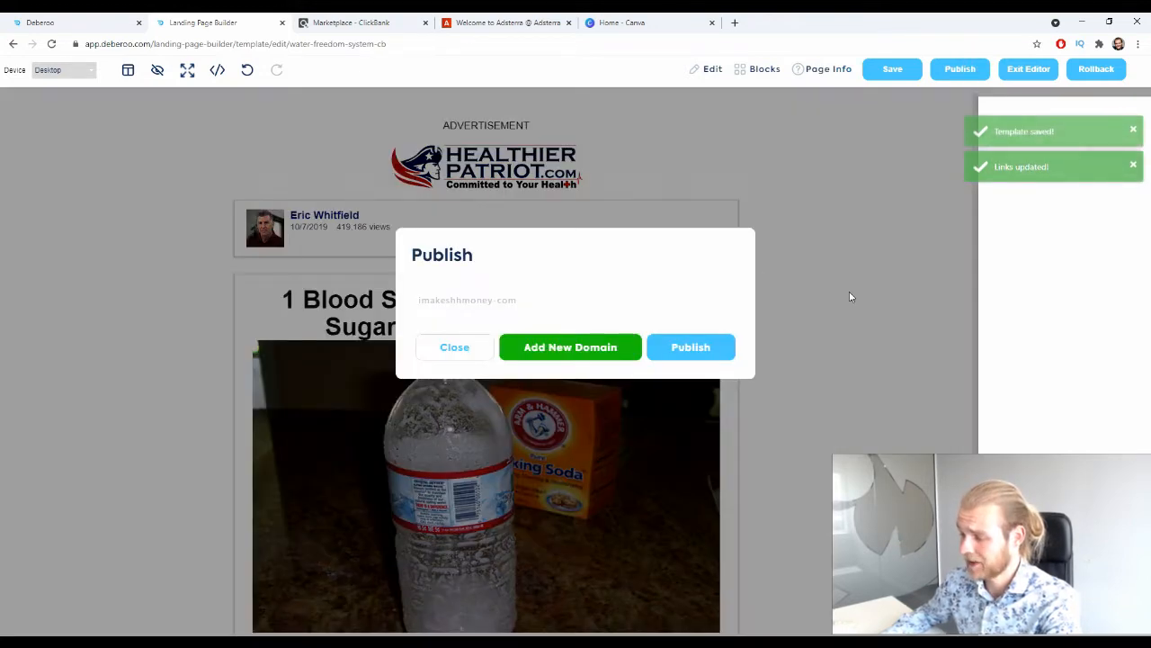
left_click(695, 360)
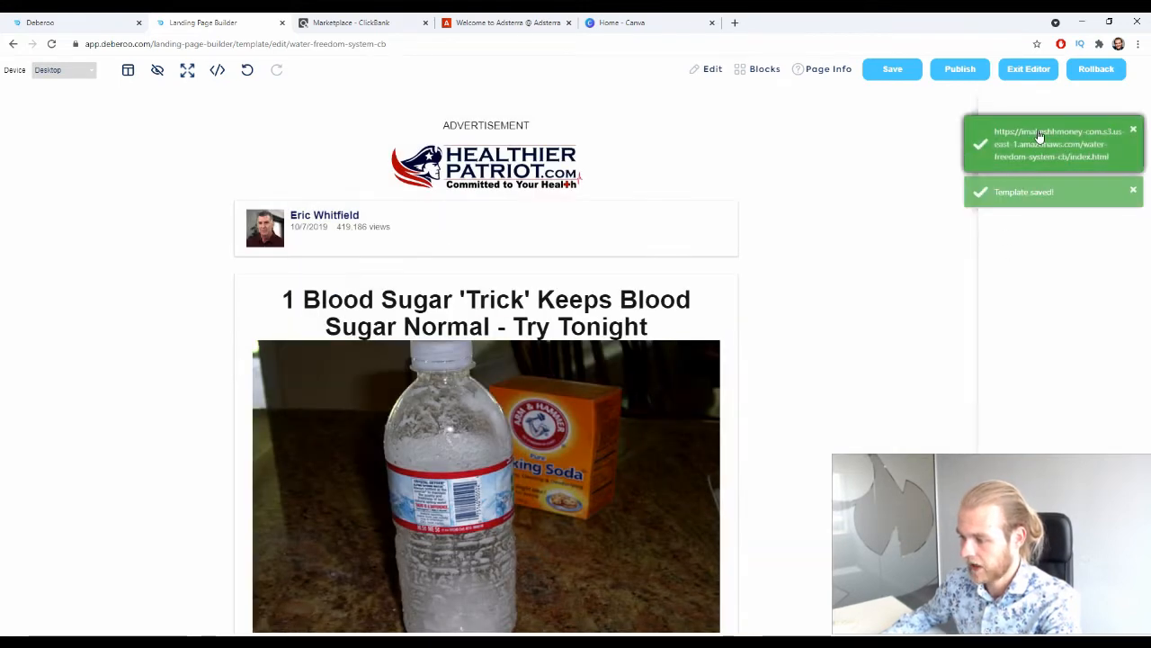
left_click(1037, 132)
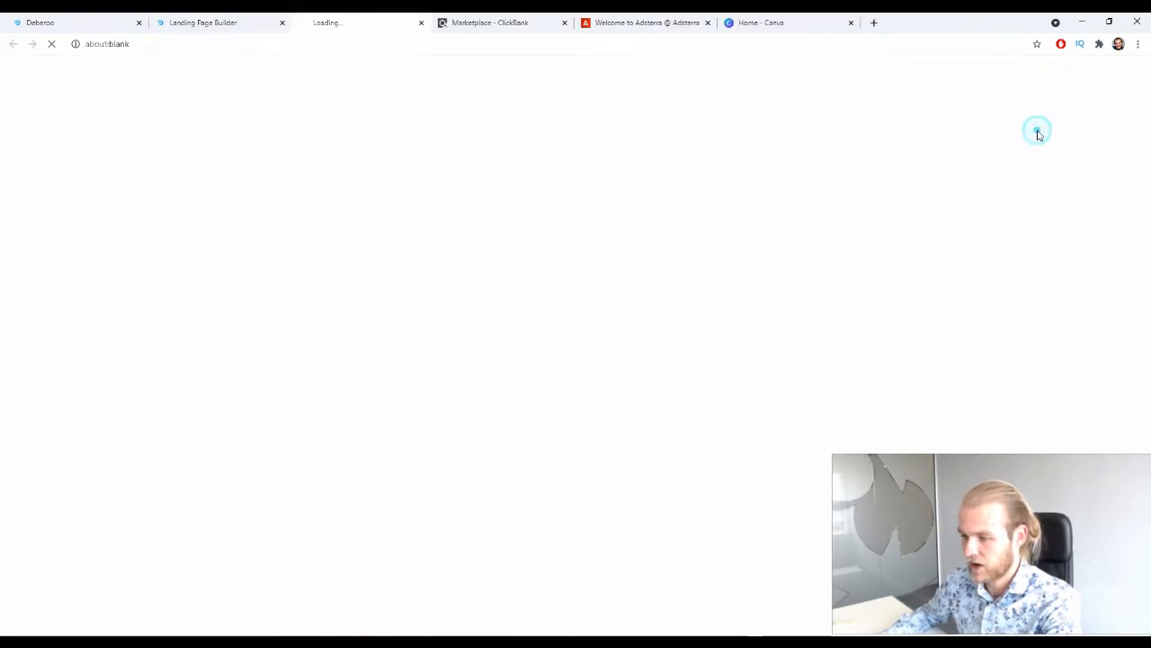
Look over the published landing page, copy its web address and close the page.
scroll(562, 94, "down", 4)
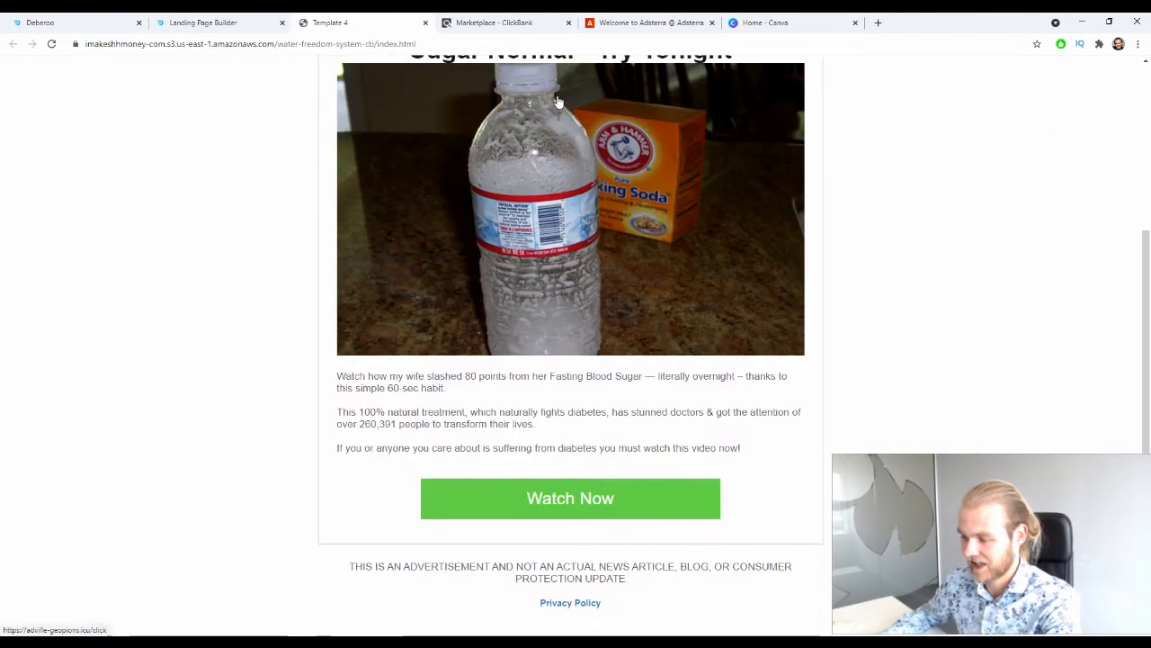
scroll(345, 306, "up", 3)
scroll(302, 462, "down", 2)
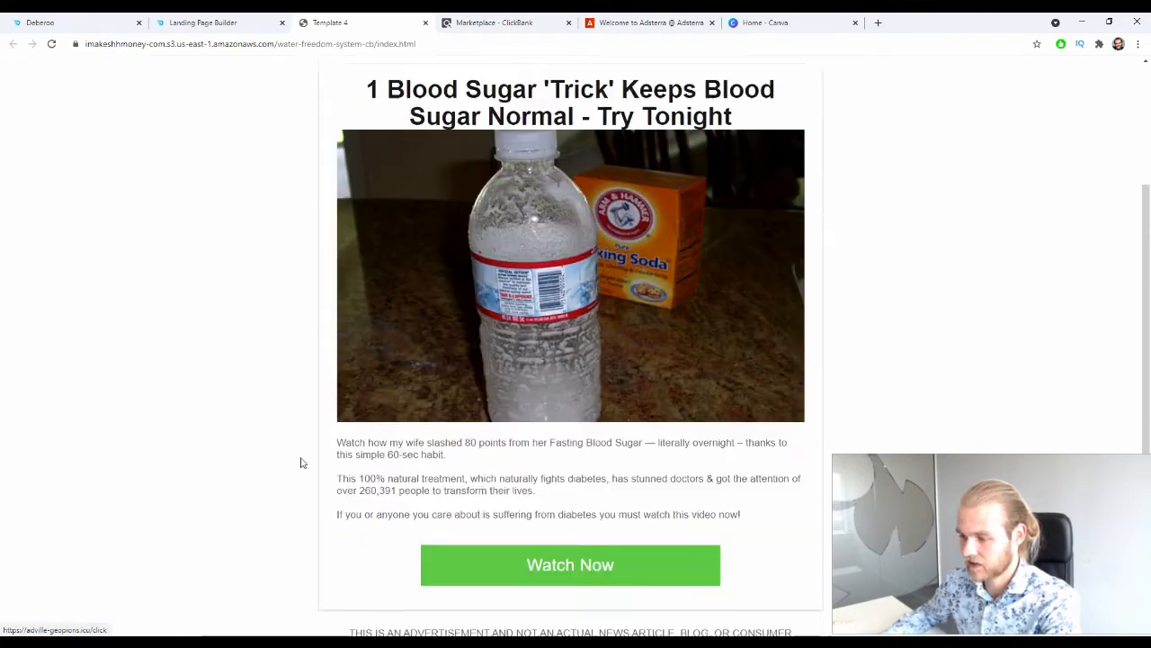
scroll(302, 463, "up", 3)
left_click(339, 42)
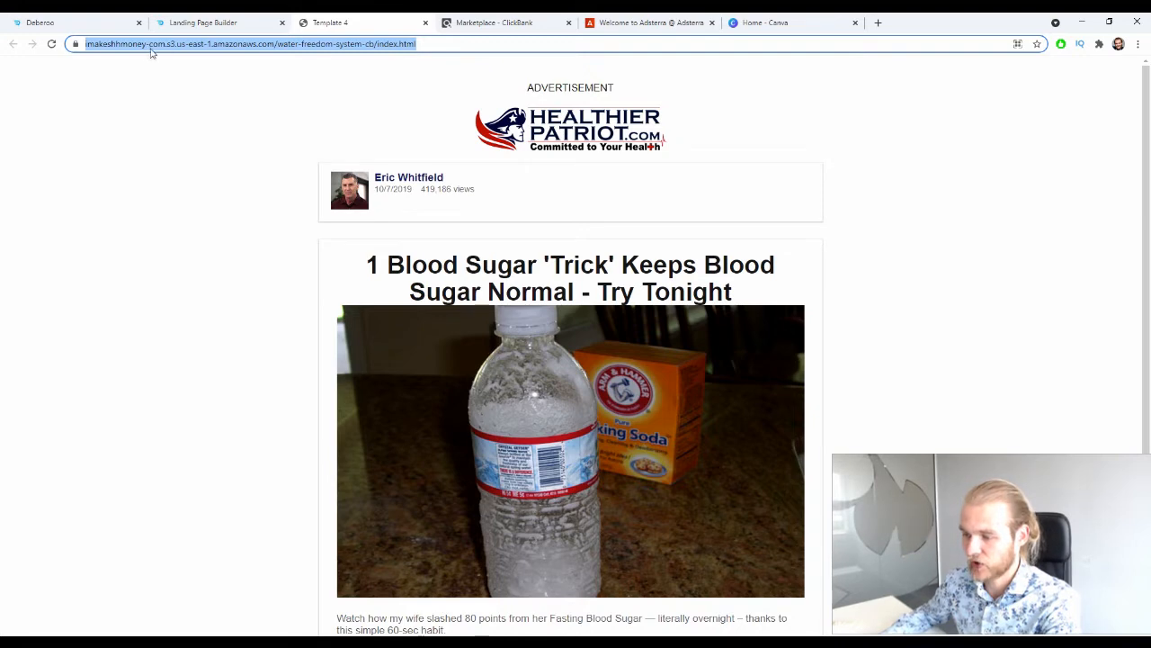
left_click(426, 23)
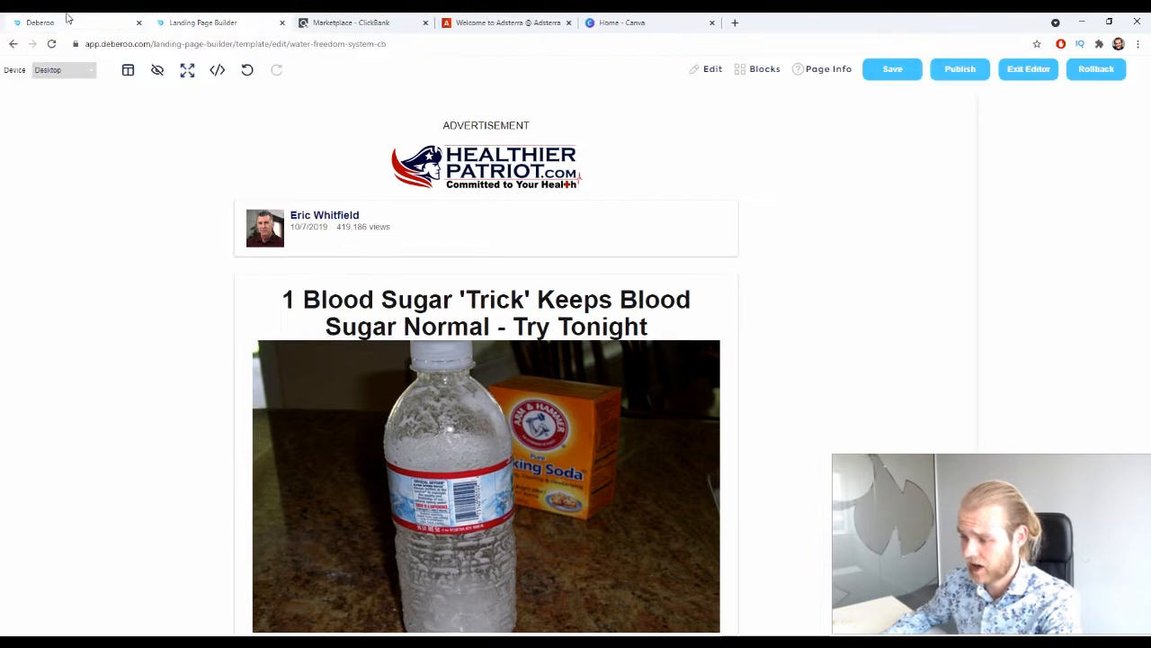
Start a new lander in the Deberoo tracker and set its country tag to Canada.
left_click(63, 22)
left_click(38, 97)
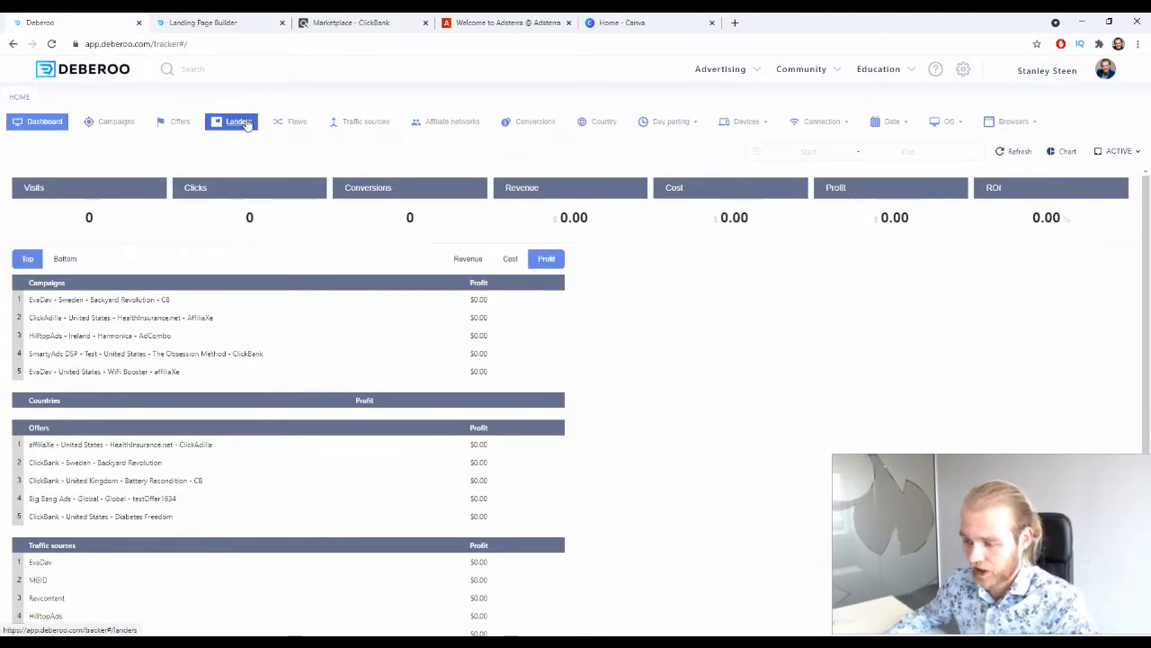
left_click(238, 122)
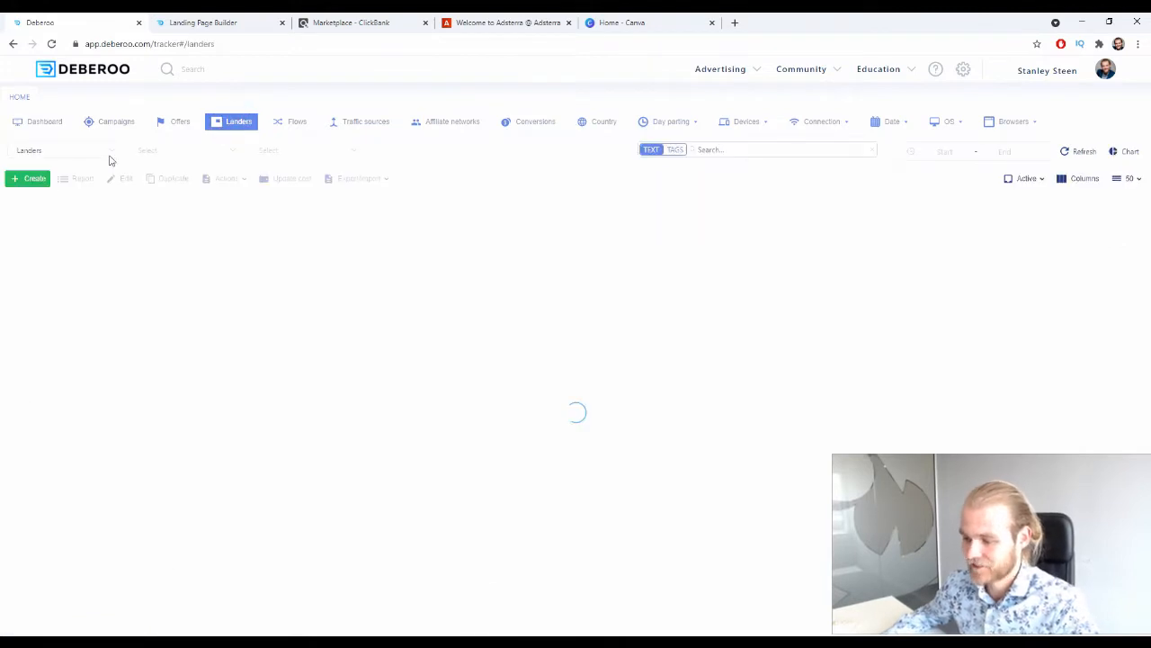
left_click(33, 180)
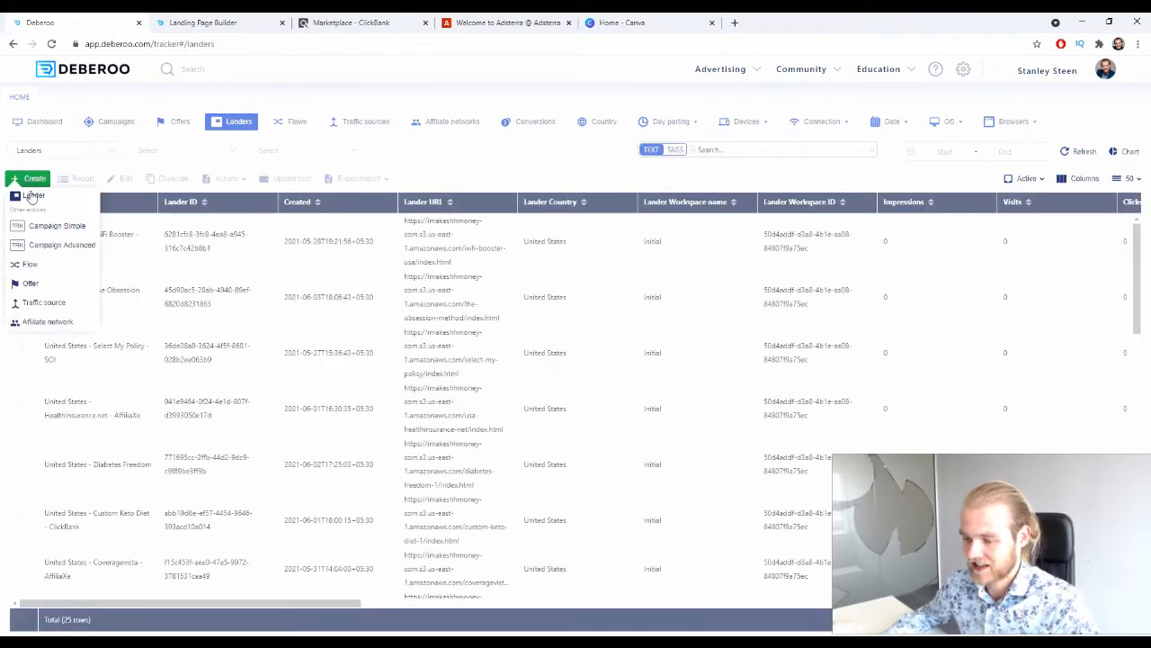
left_click(32, 198)
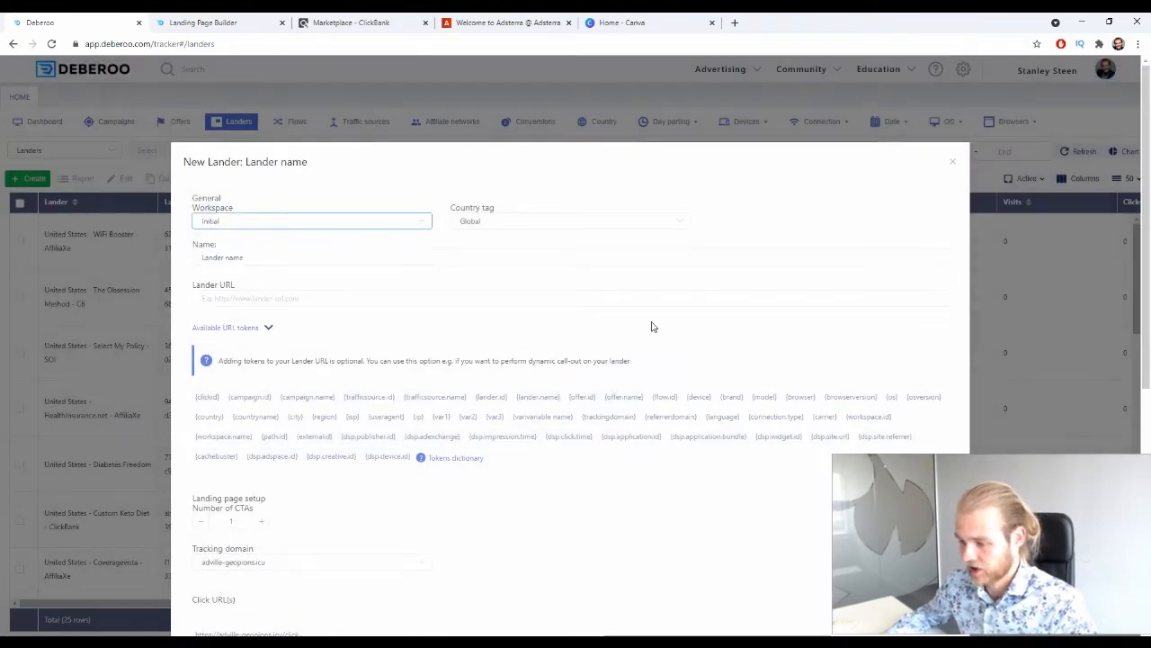
left_click(497, 221)
type("can")
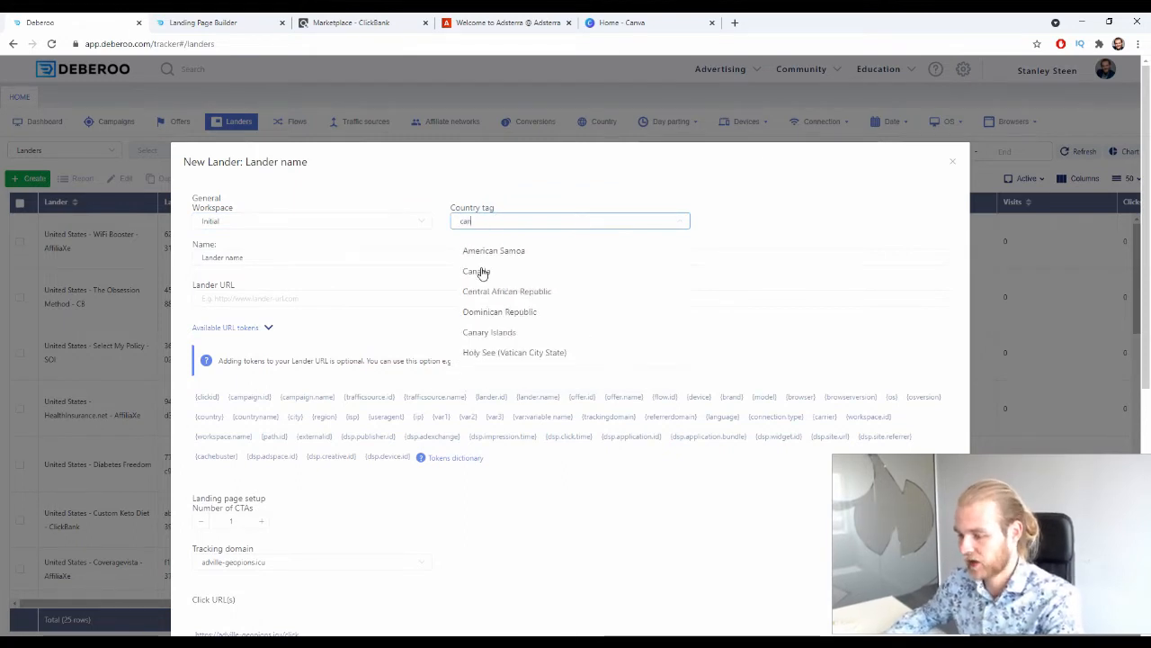
left_click(483, 272)
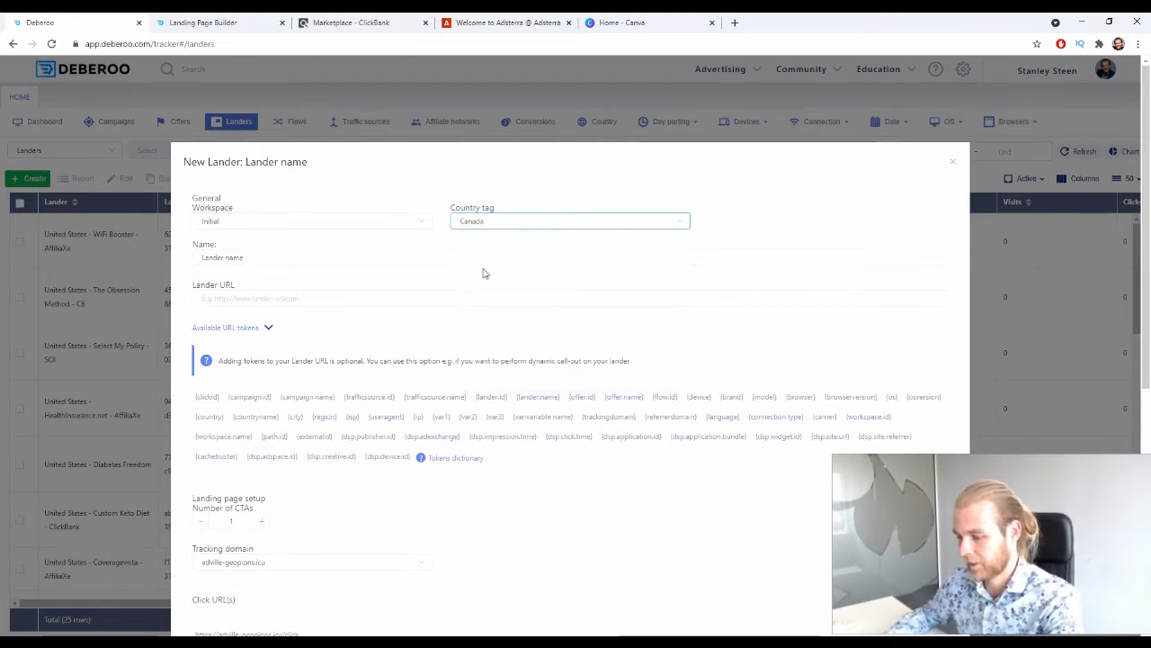
Name the new lander Water Freedom System - CB.
left_click(250, 257)
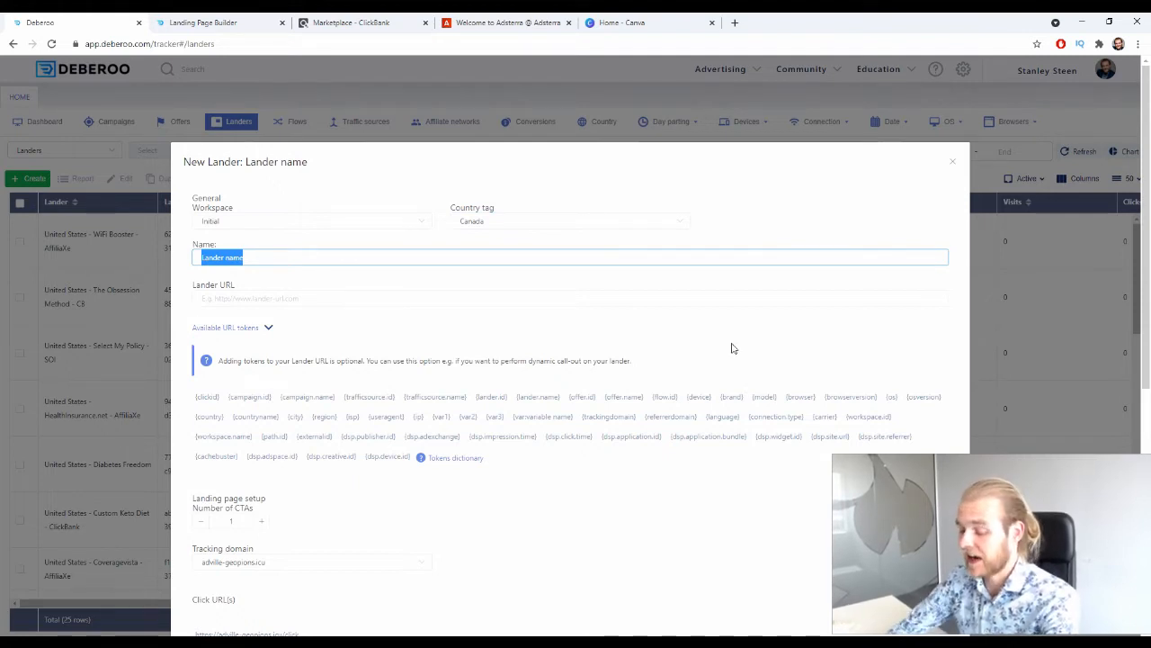
type("Water")
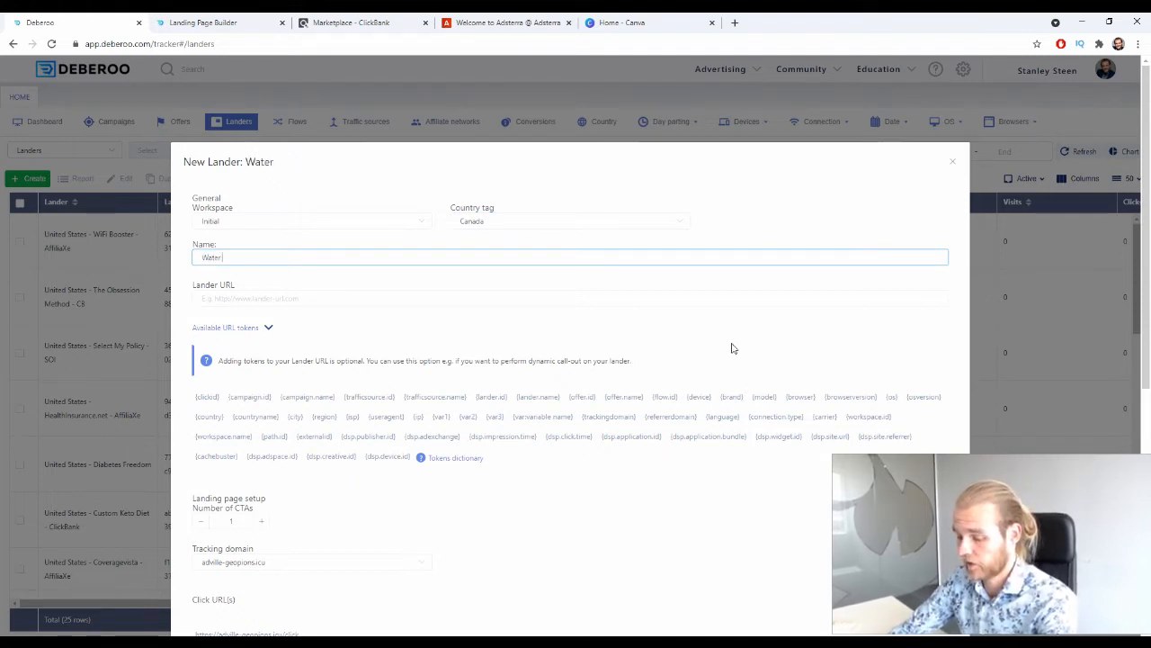
type(" Freedom ")
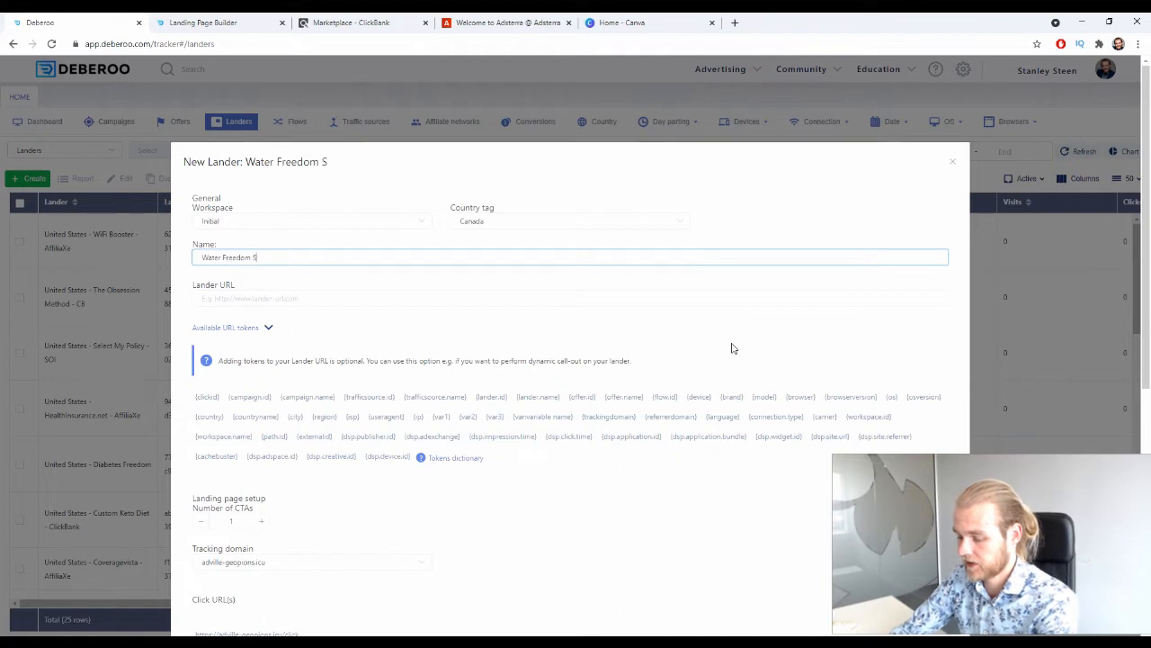
type("System - CB")
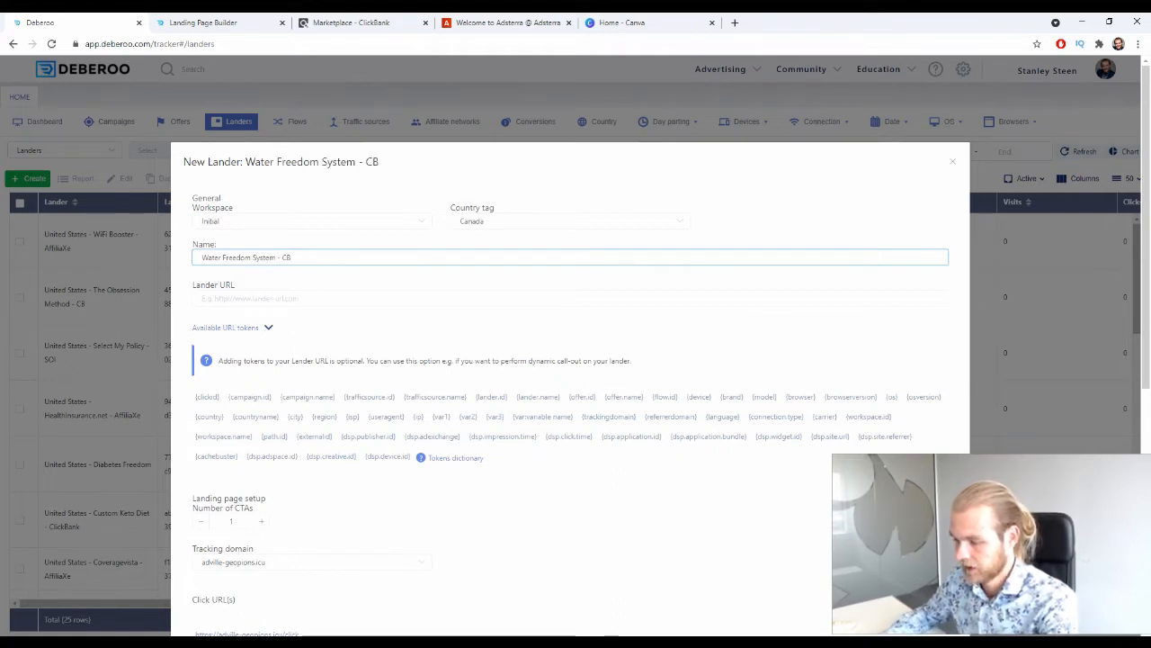
left_click(228, 294)
left_click_drag(196, 284, 234, 284)
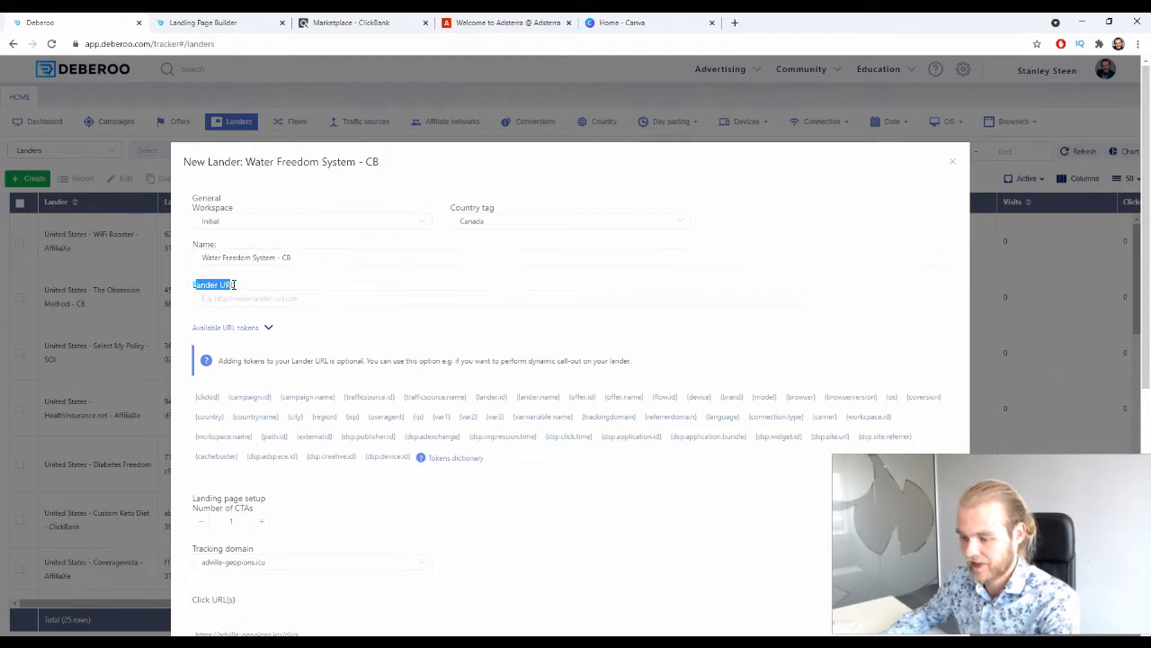
left_click(269, 301)
type("https://makeshmoney.com.s3.us-east-1.amazonaws.com/water-freedom-system-cb/index.html")
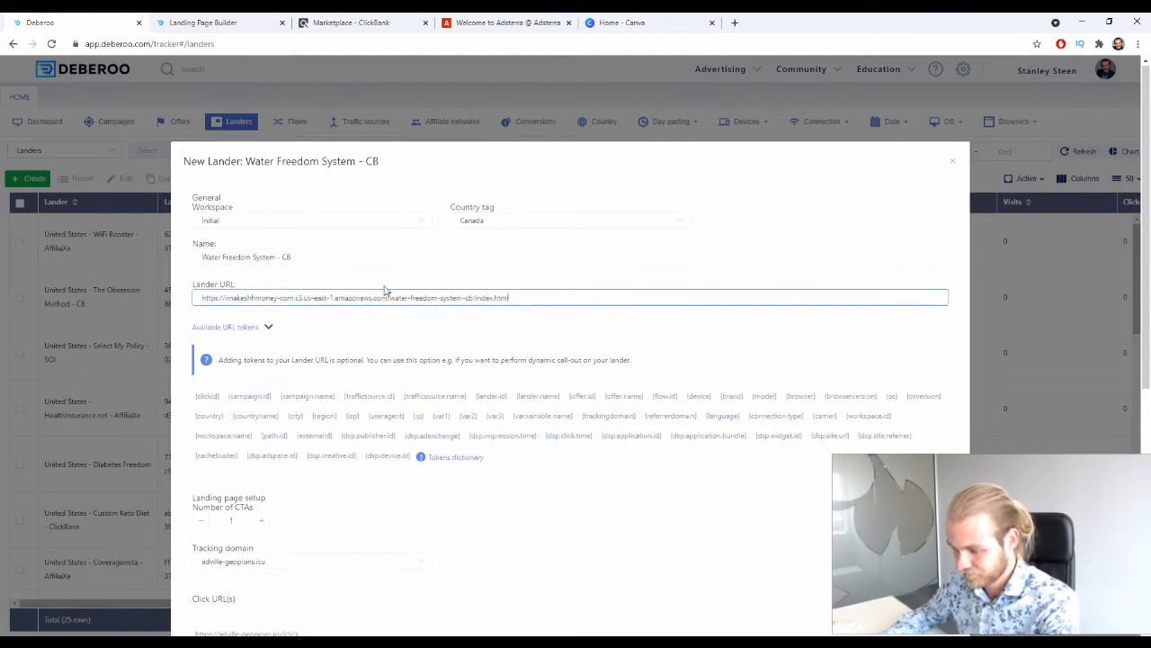
scroll(567, 217, "down", 1)
scroll(681, 243, "down", 3)
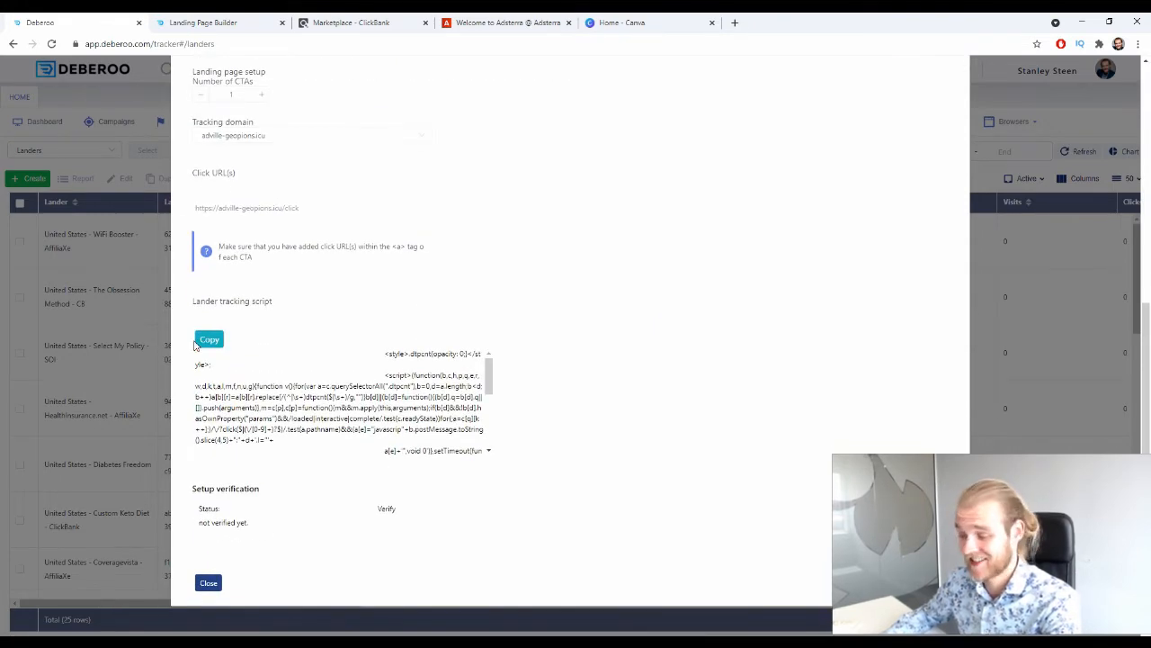
key("Escape")
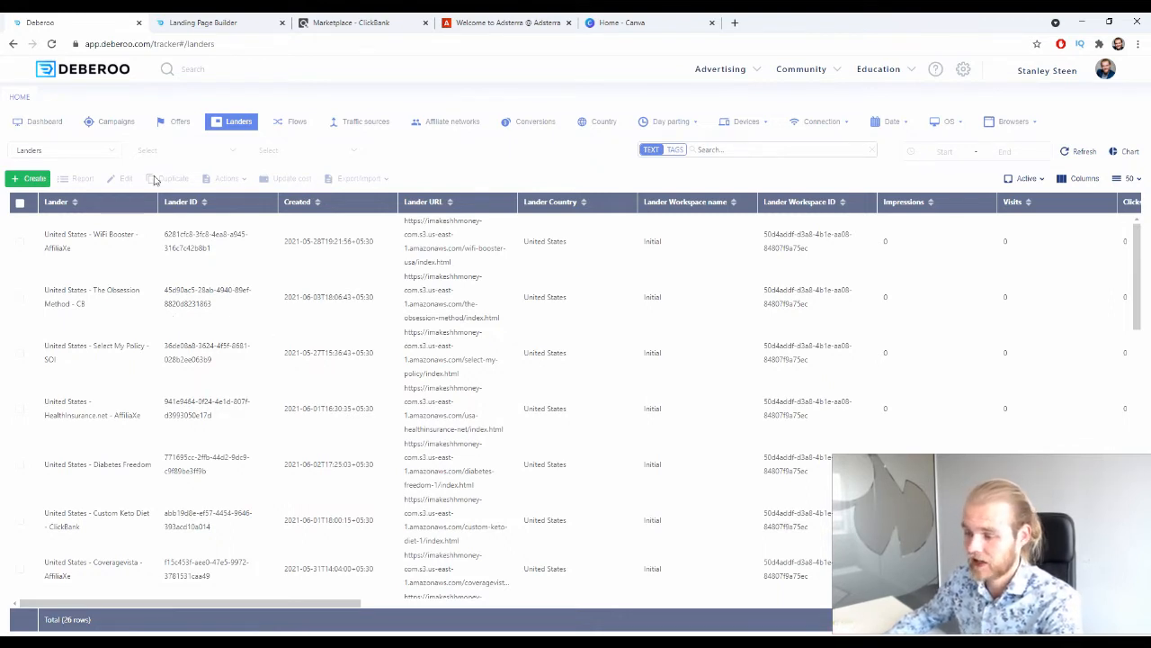
Start a new simple campaign in the Initial workspace with Adsterra as traffic source and Canada as country tag.
left_click(119, 127)
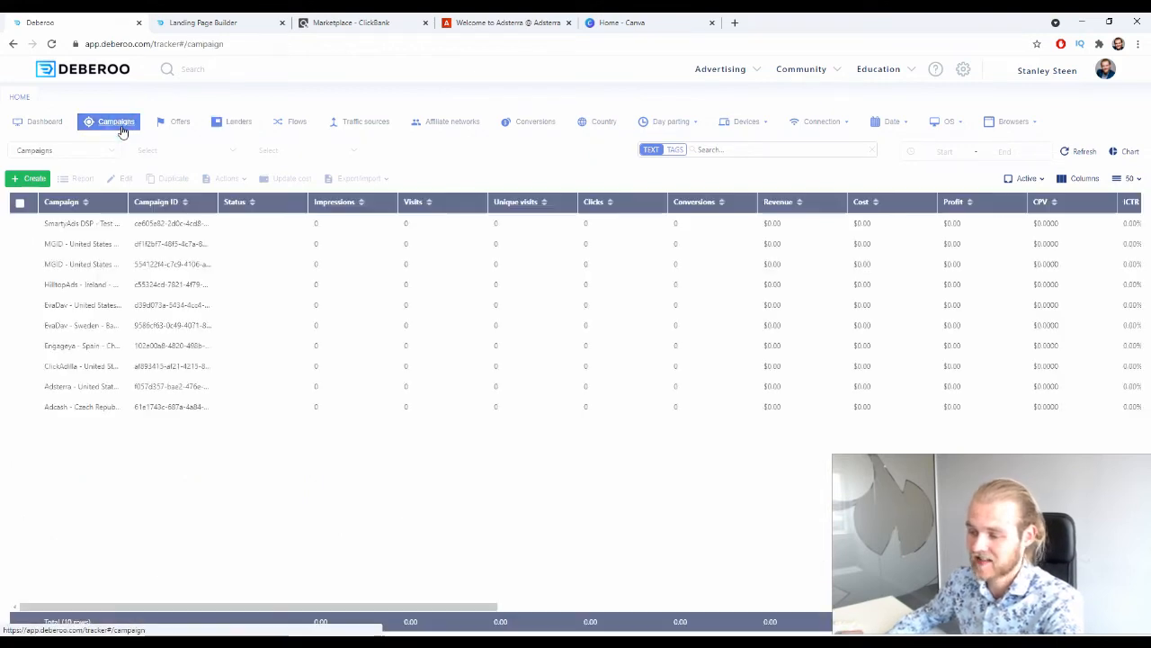
left_click(27, 178)
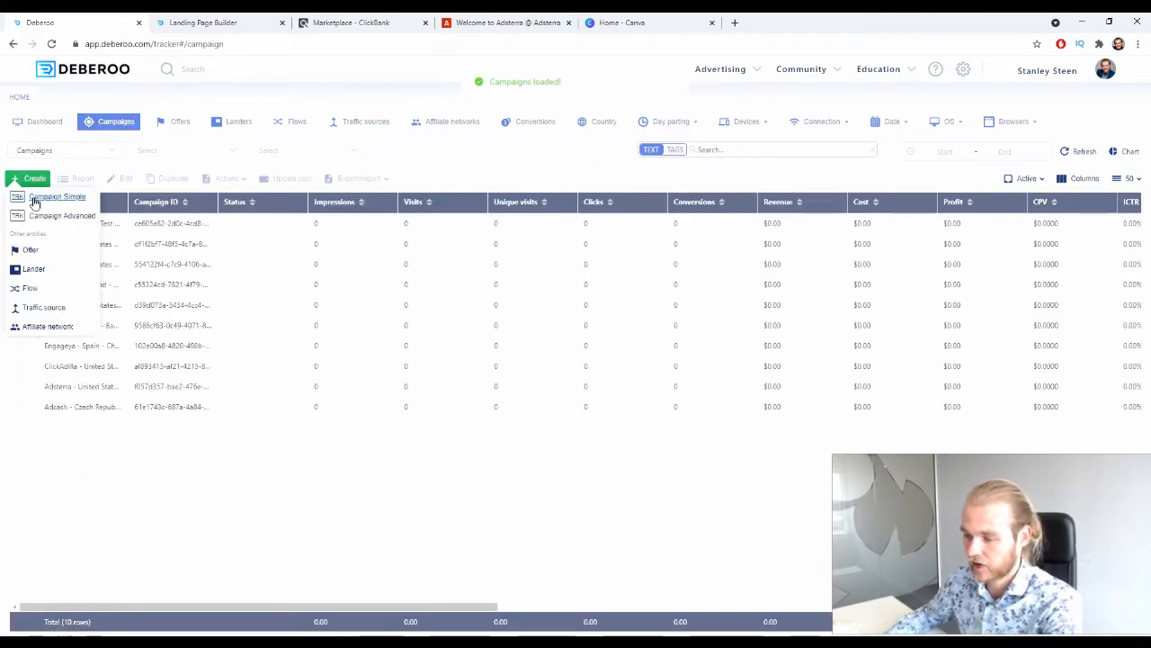
left_click(40, 196)
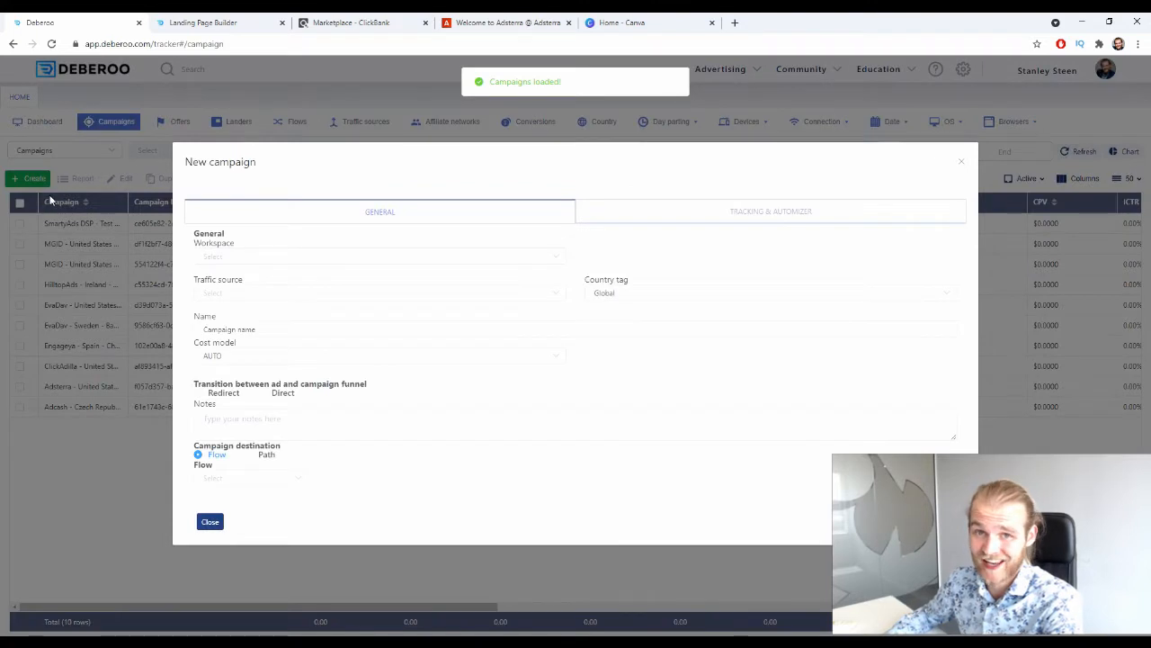
left_click(246, 255)
left_click(237, 289)
left_click(239, 295)
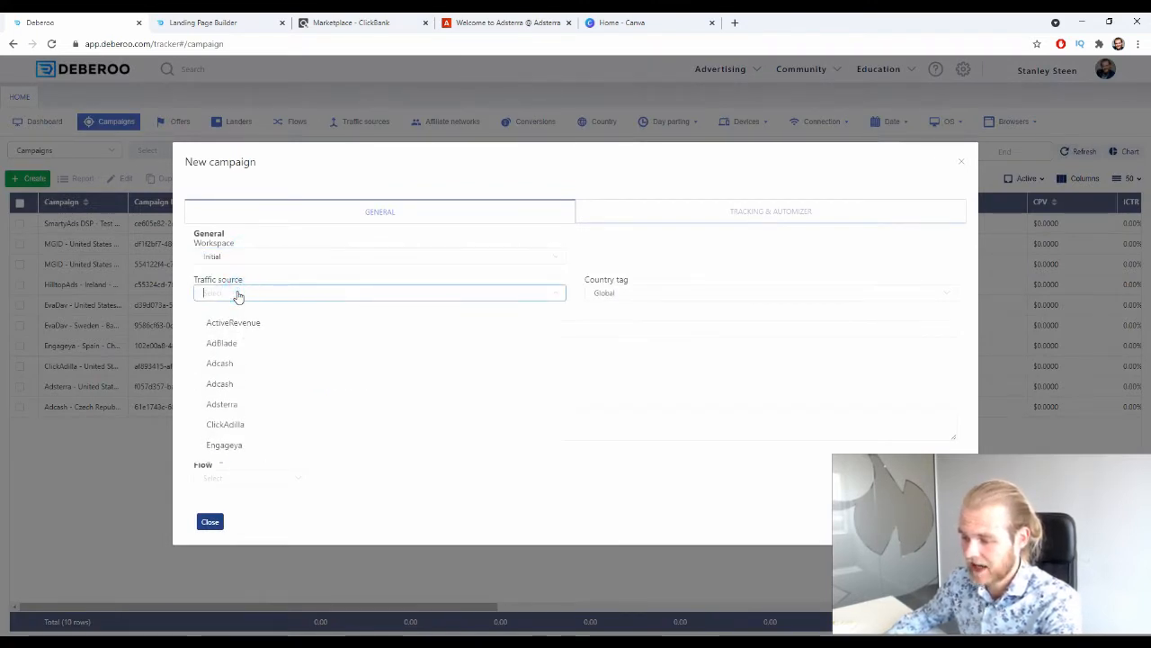
left_click(254, 405)
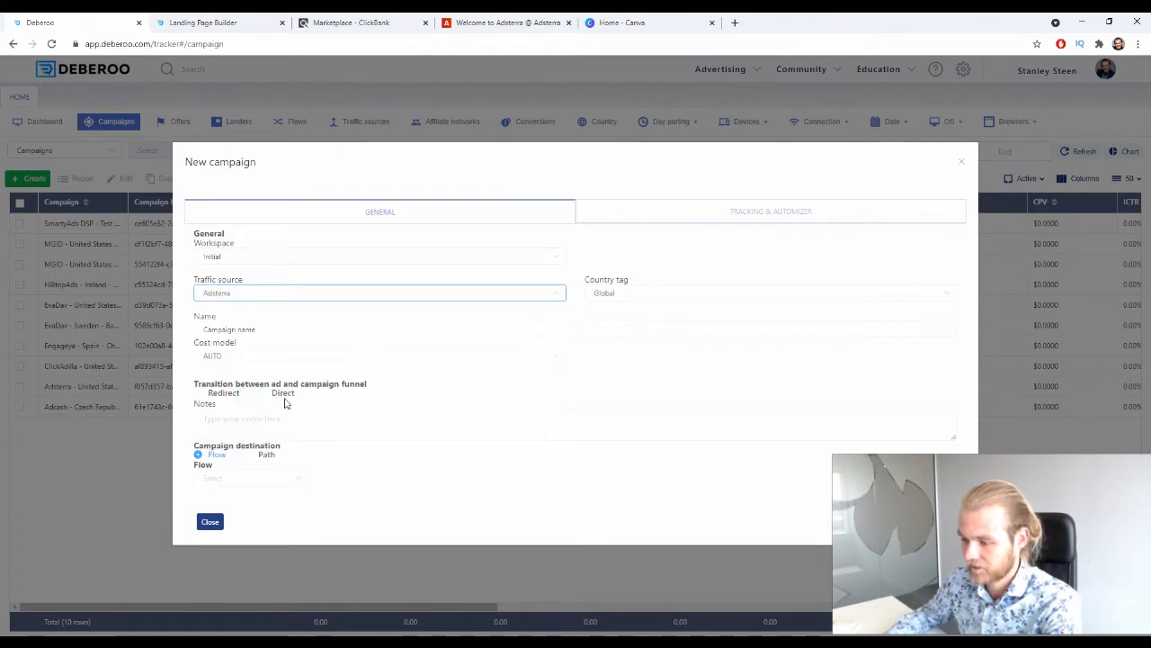
left_click(632, 295)
type("ca")
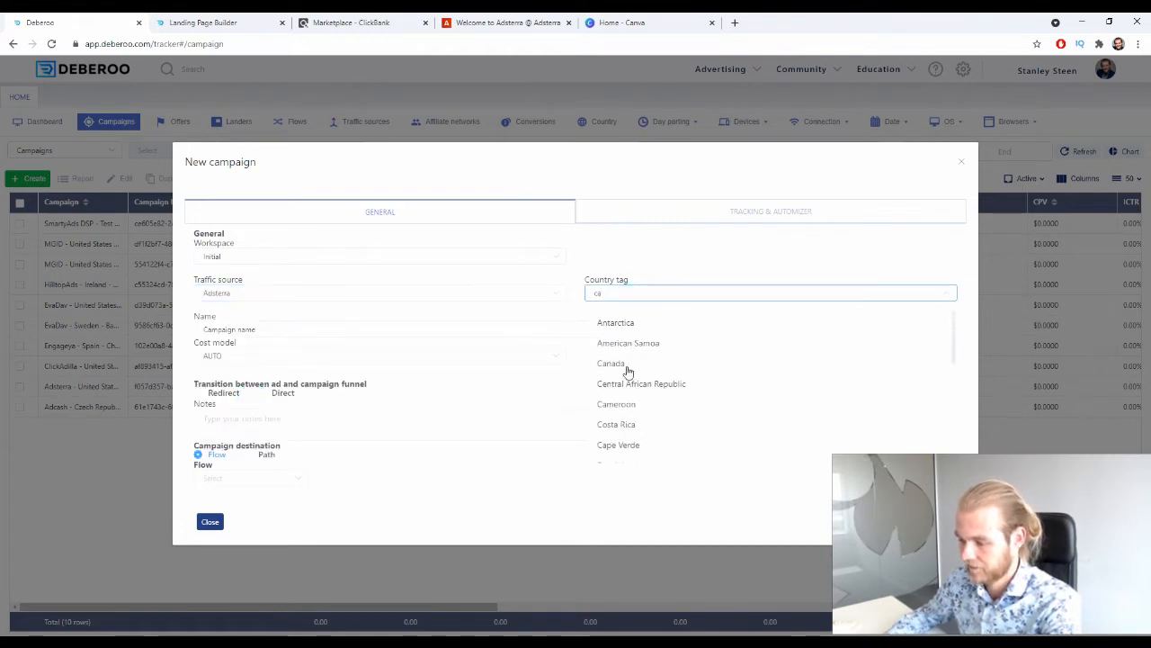
left_click(627, 369)
Name the new campaign Water Freedom System - CB.
left_click_drag(289, 327, 199, 329)
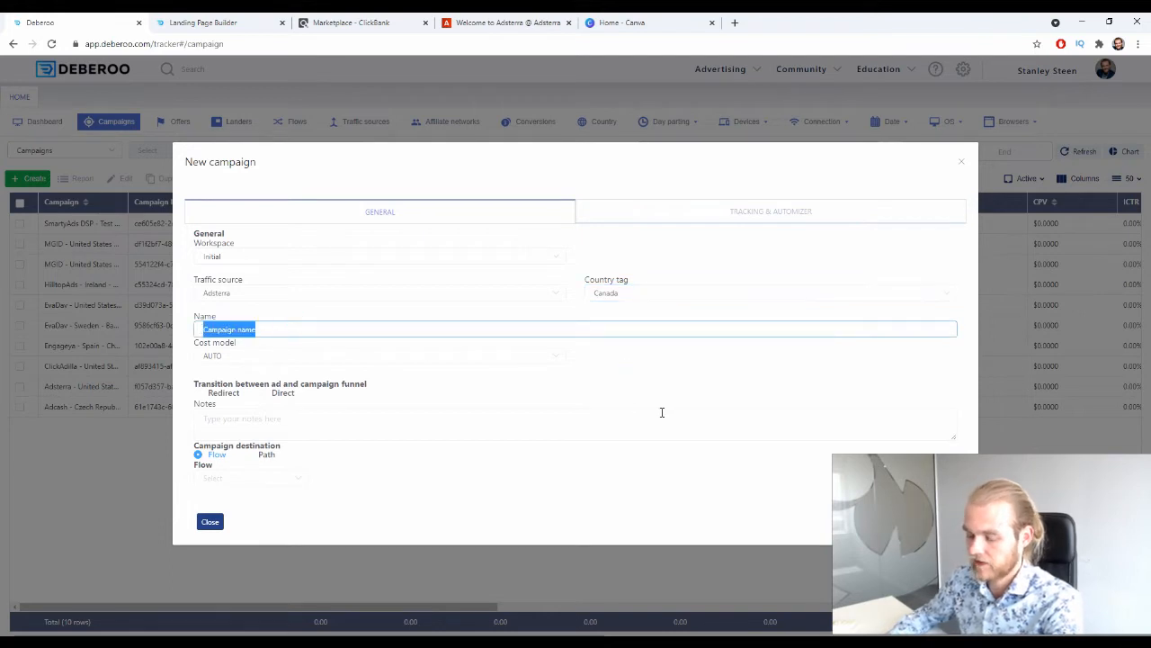
type("Water")
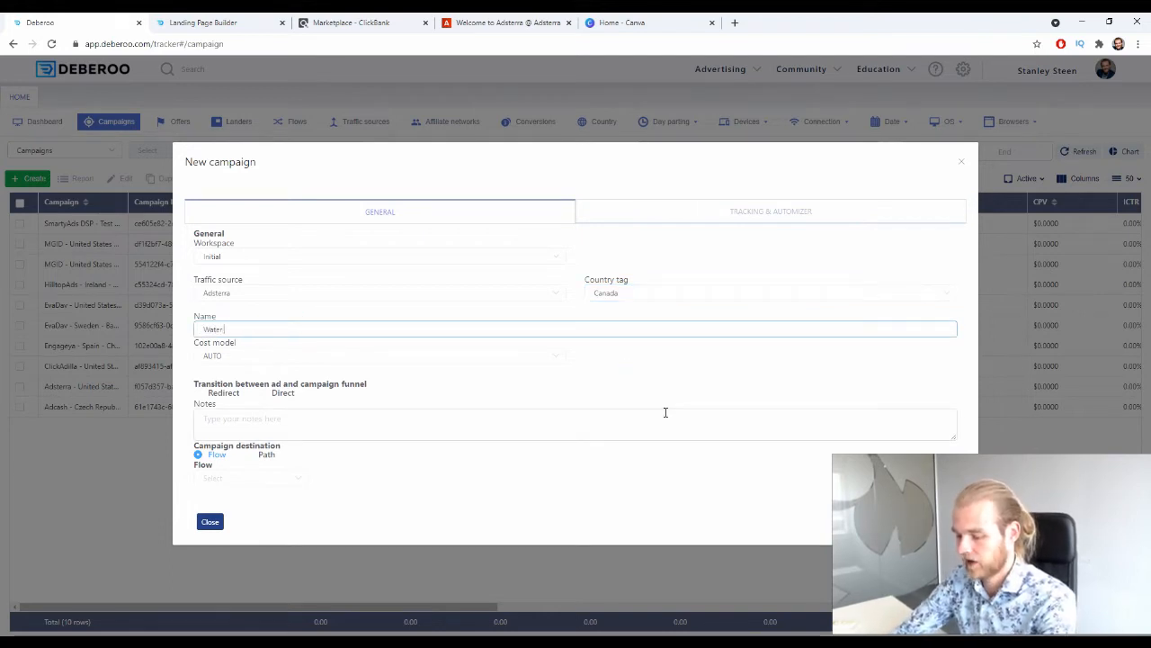
type(" Freedom Sy")
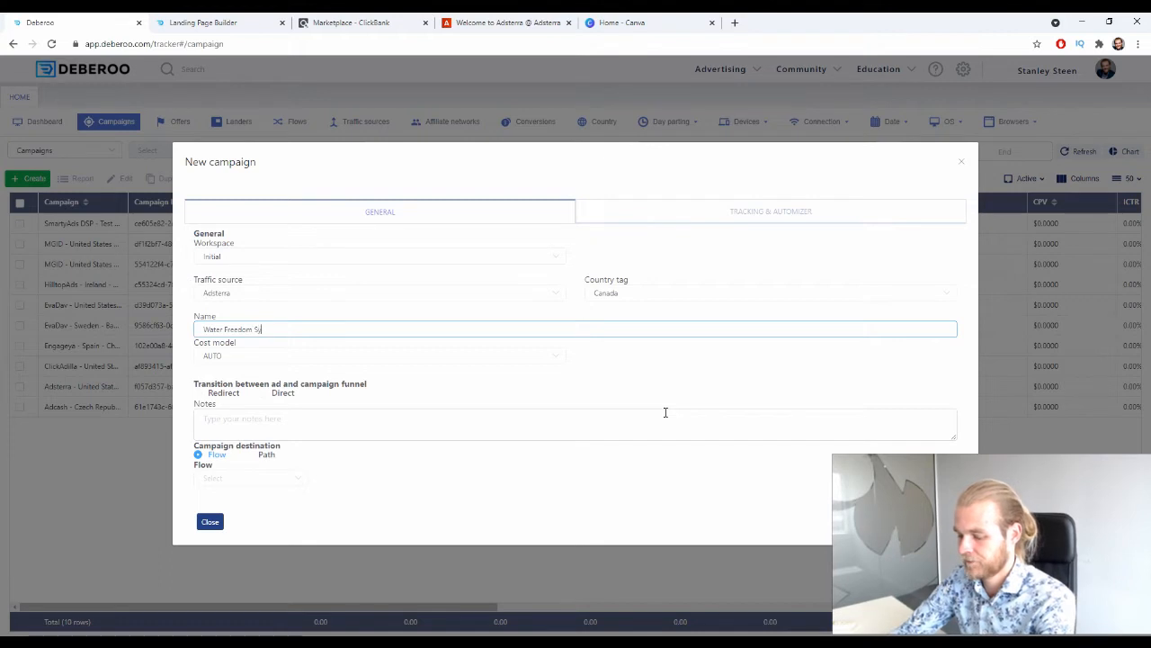
type("stem - C")
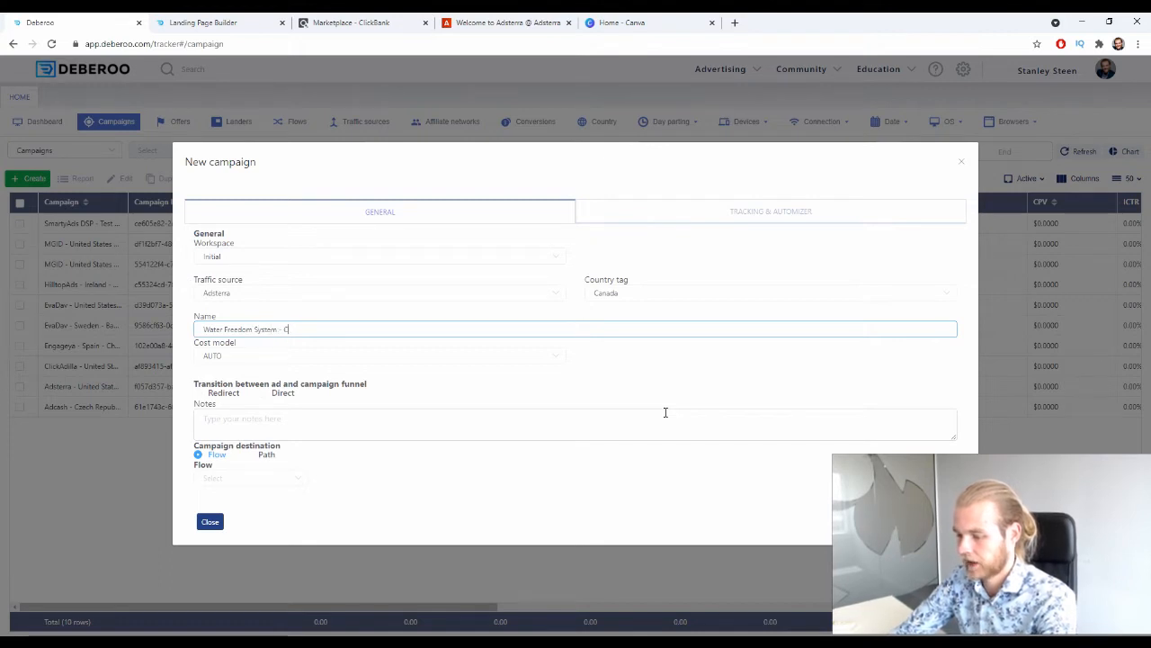
type("B")
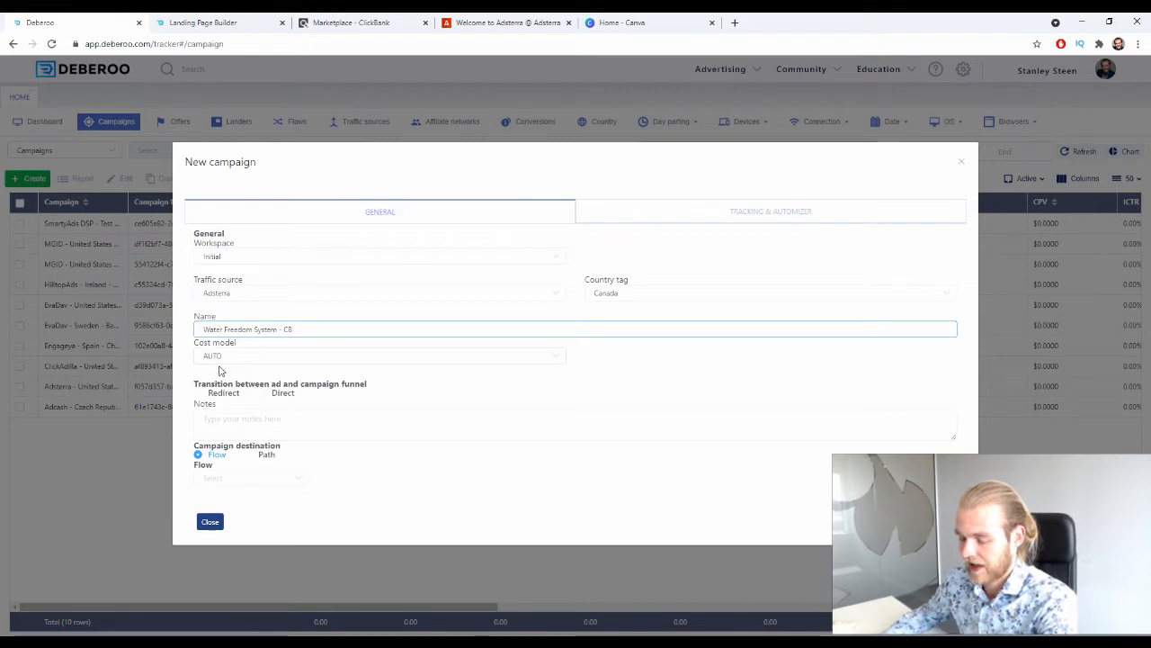
left_click_drag(201, 381, 290, 399)
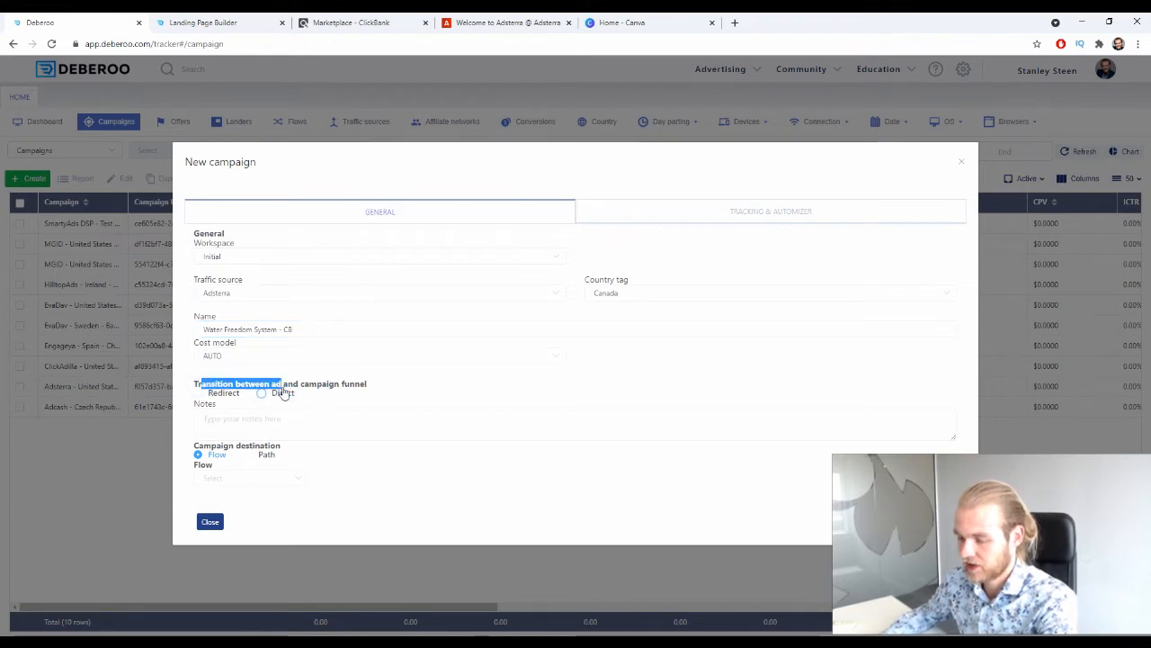
Set the transition between ad and campaign funnel to Redirect and the campaign destination to Path.
left_click(280, 392)
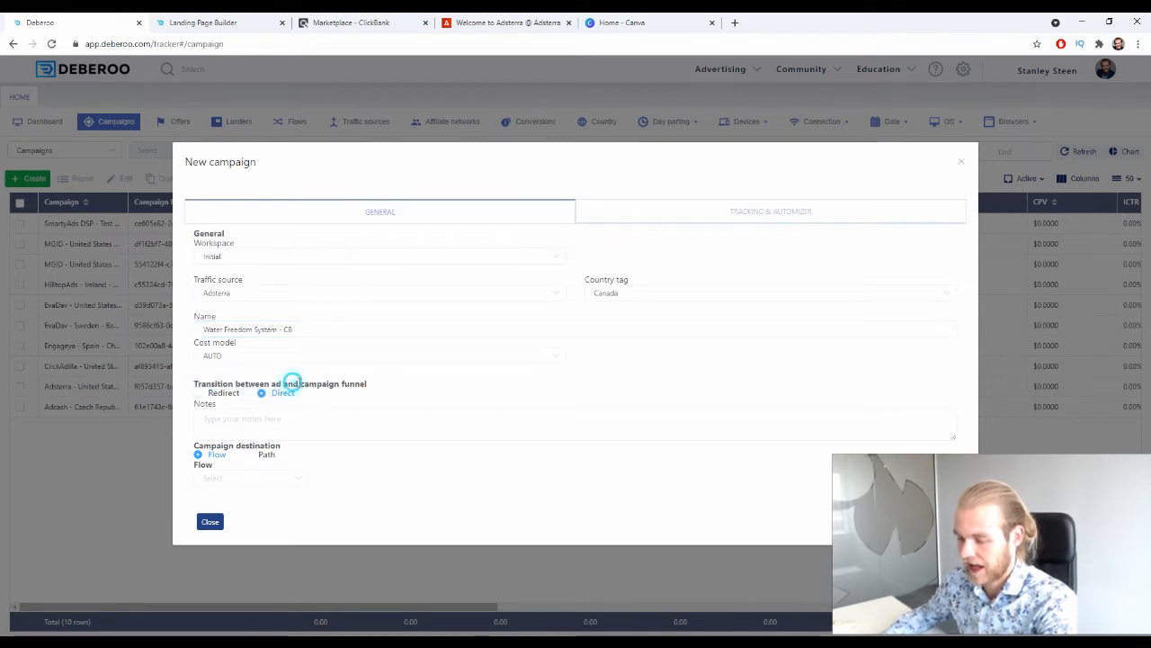
left_click(223, 396)
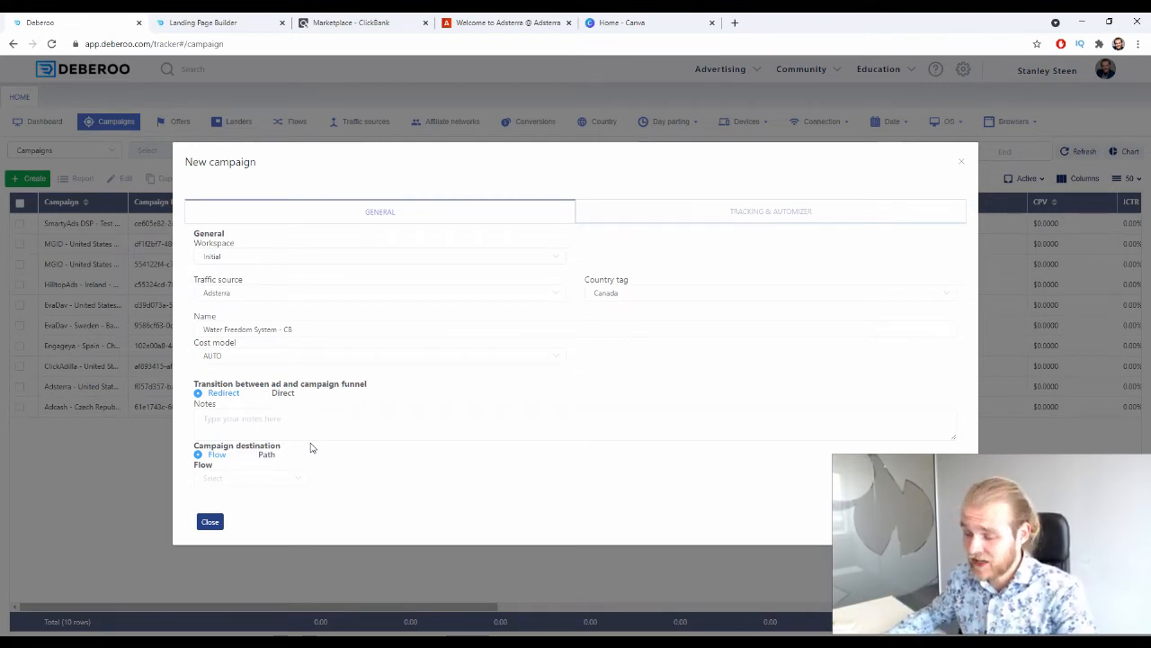
left_click(247, 478)
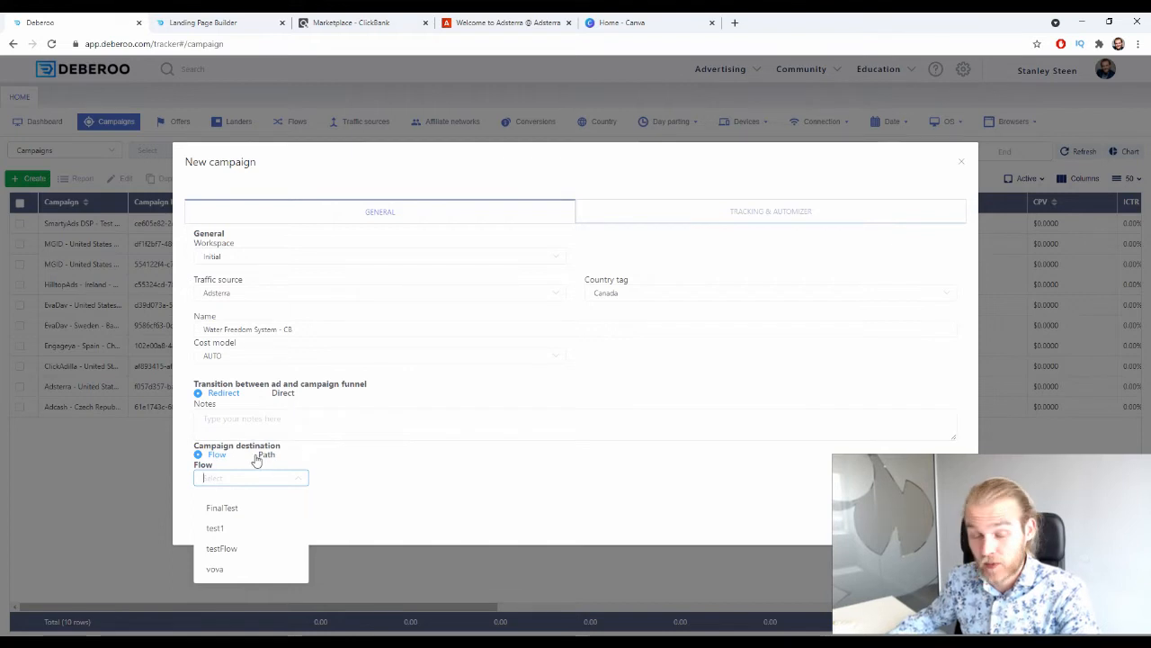
left_click(258, 456)
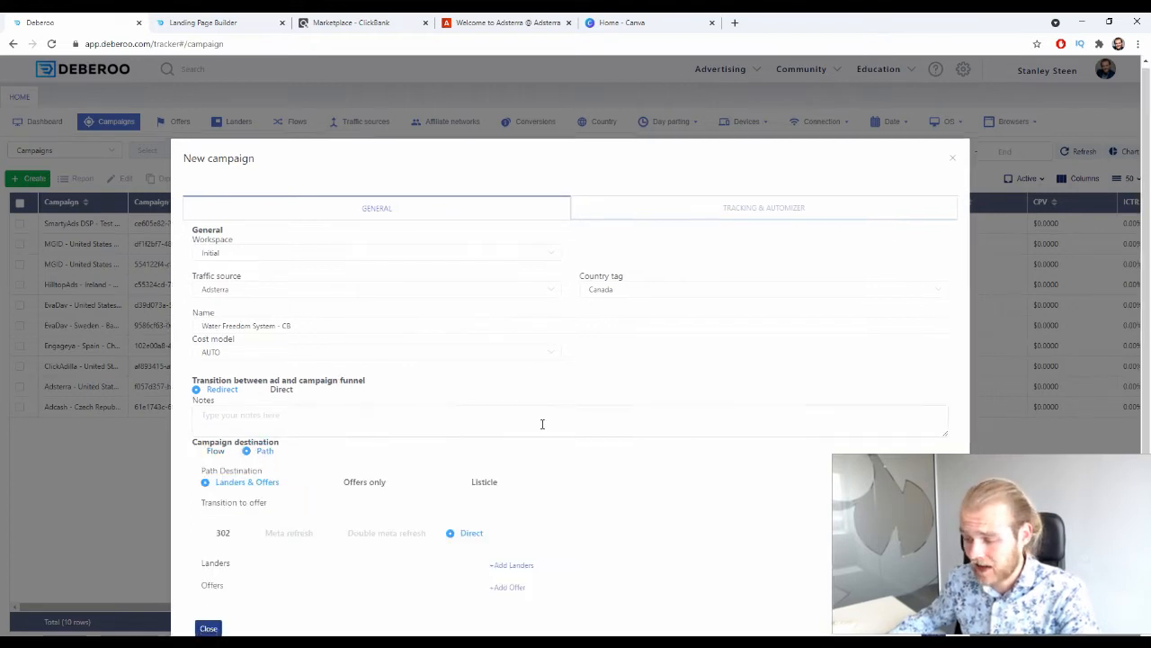
scroll(542, 424, "down", 1)
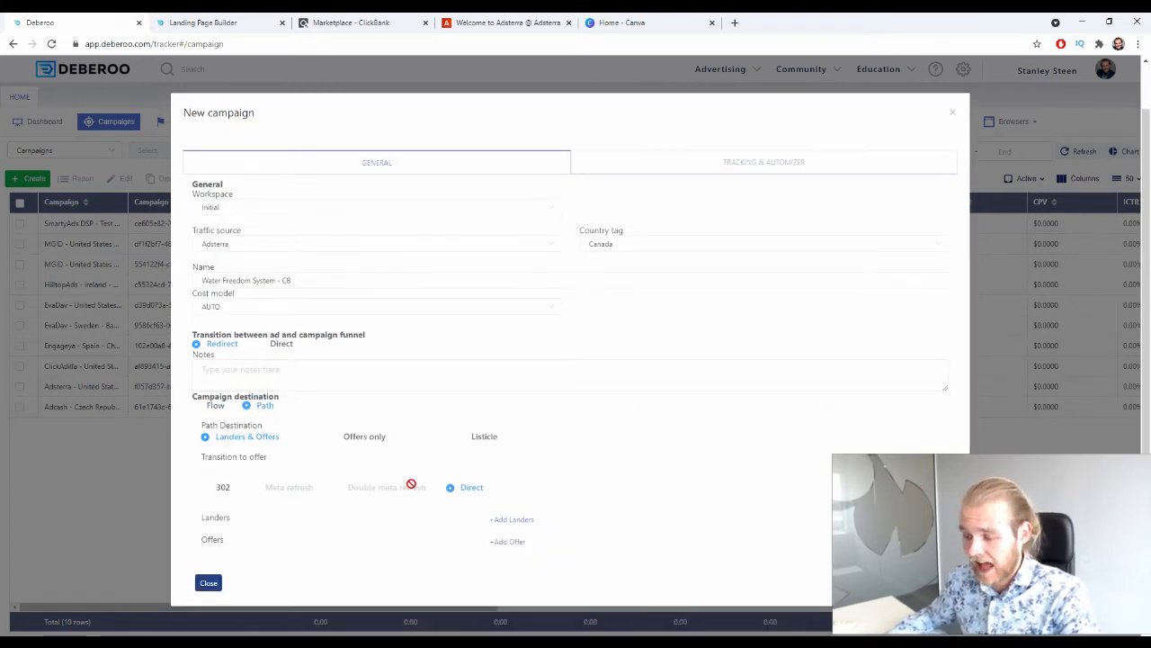
left_click_drag(203, 421, 270, 429)
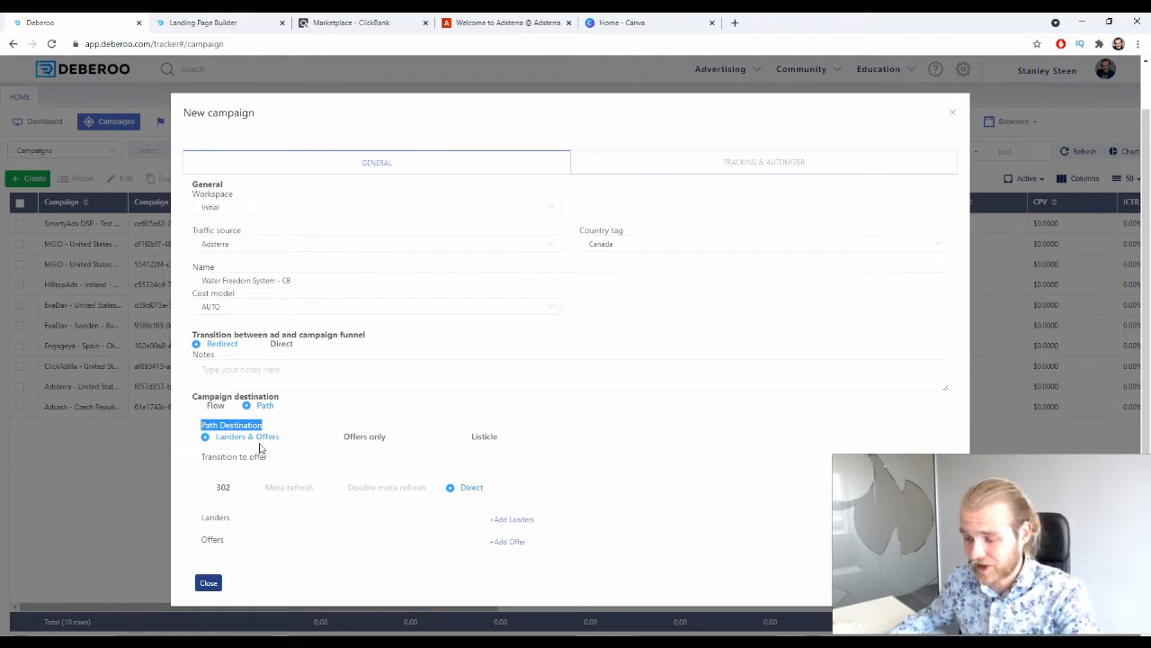
left_click(178, 432)
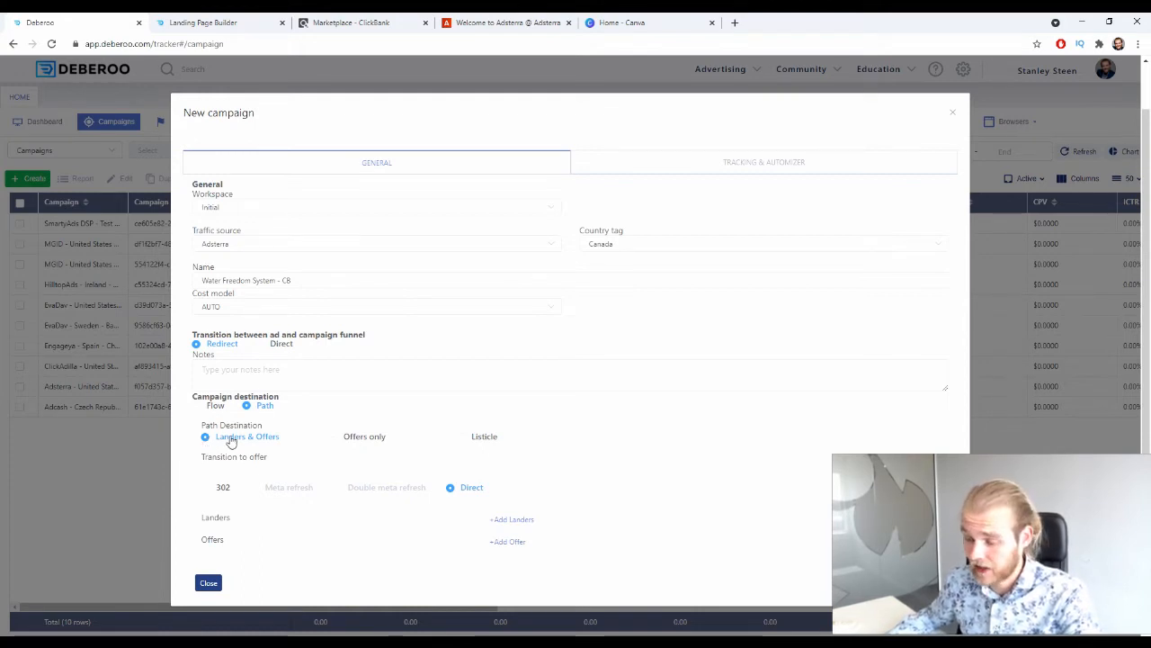
Set the path destination to Landers & Offers and the transition to offer to 302.
left_click(372, 437)
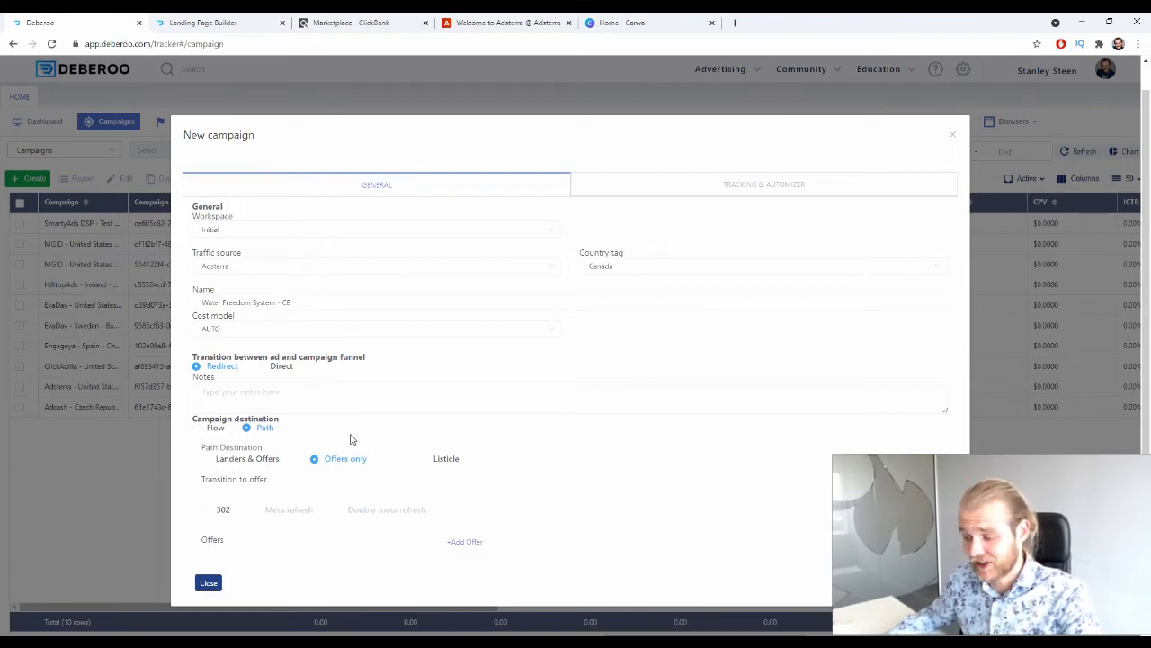
left_click(434, 460)
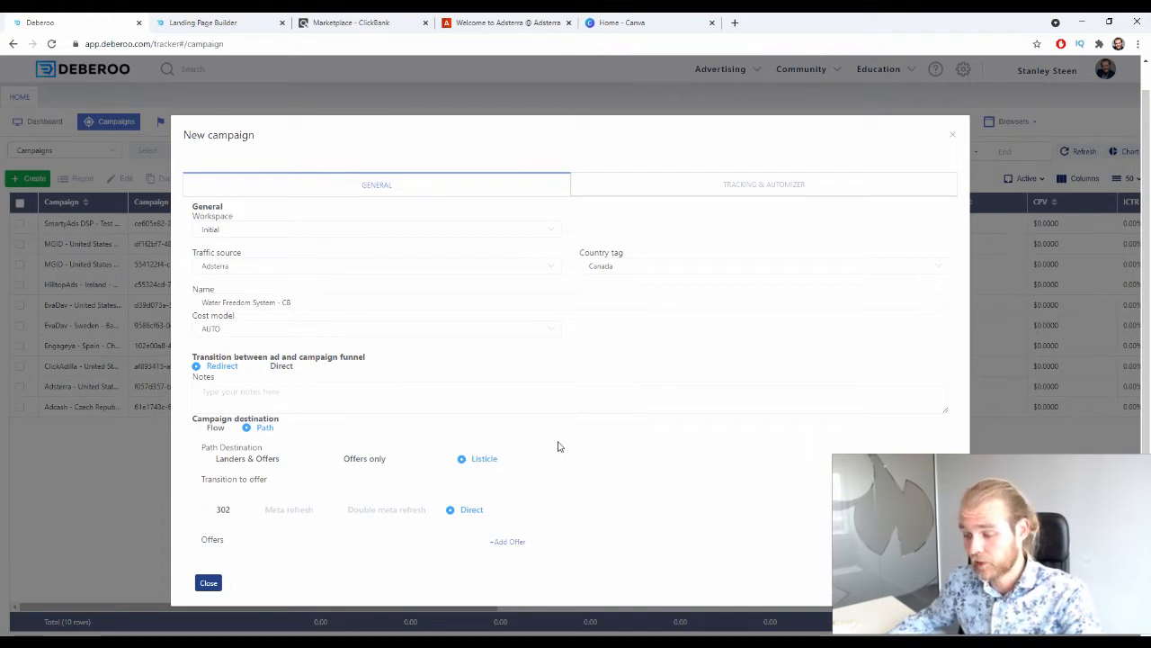
left_click(271, 459)
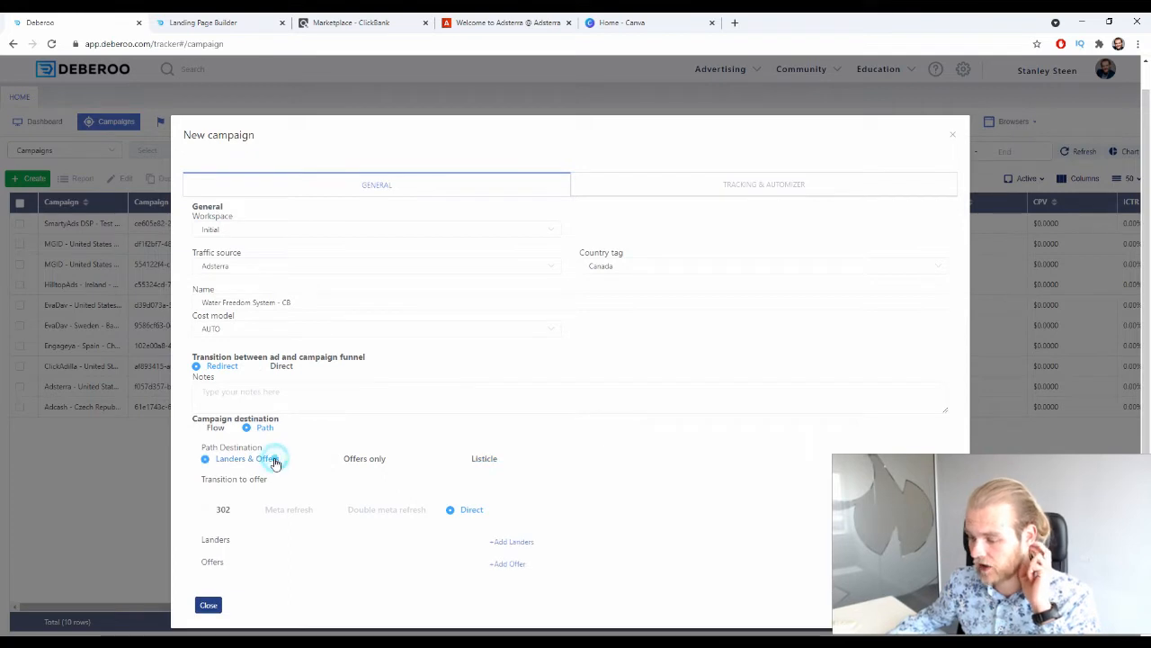
scroll(521, 451, "down", 1)
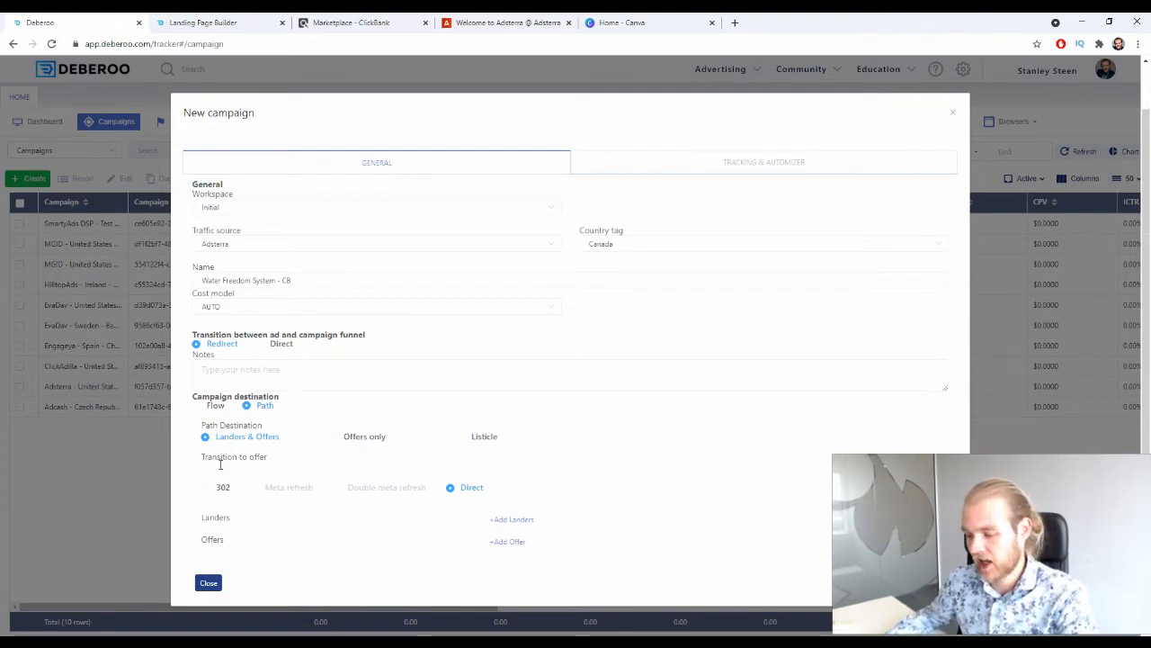
left_click(223, 491)
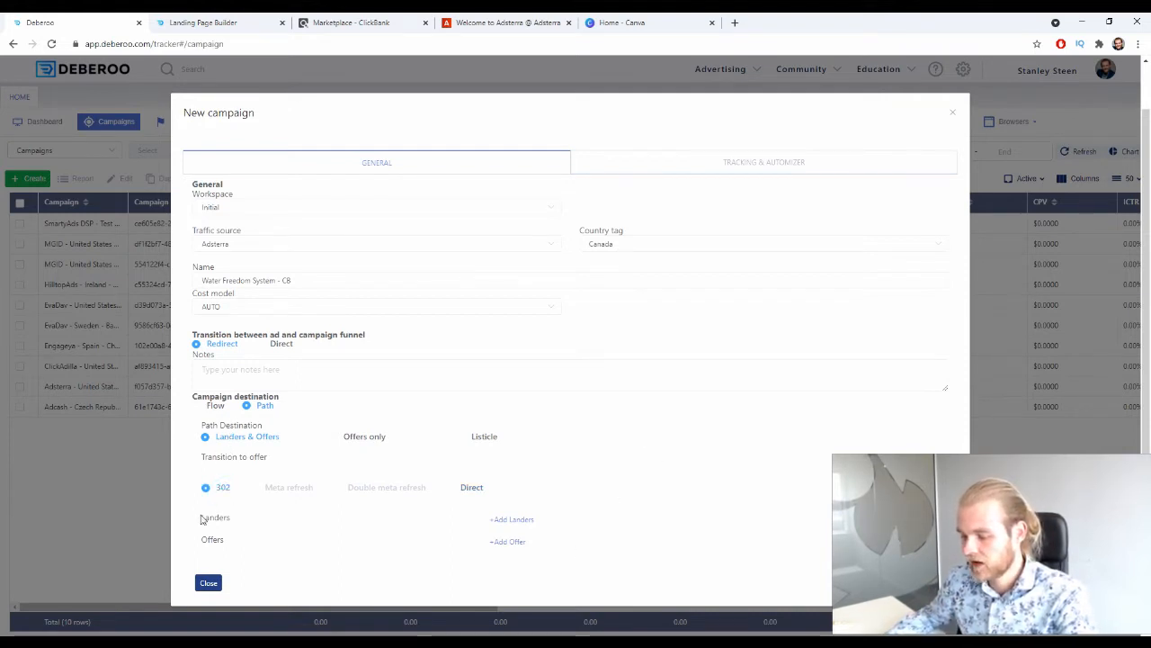
Add a lander and an offer entry to the path and choose Canada - Water Freedom System - CB as the lander.
left_click(508, 521)
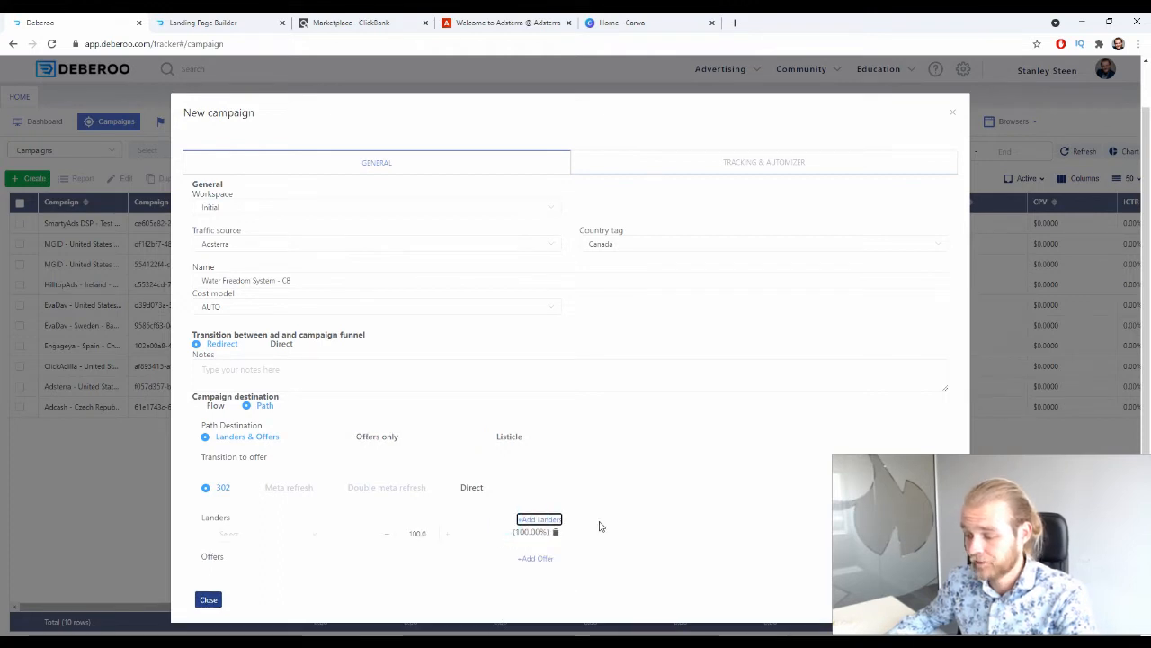
left_click(537, 560)
scroll(306, 503, "down", 1)
left_click(306, 504)
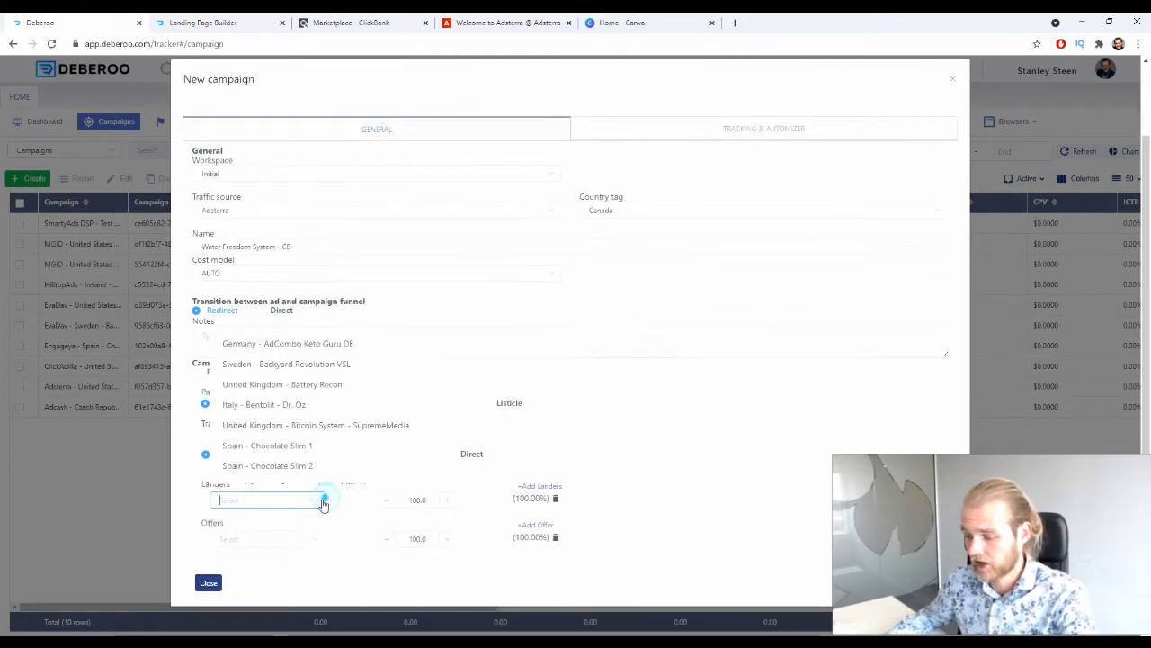
scroll(321, 388, "down", 1)
scroll(321, 387, "down", 8)
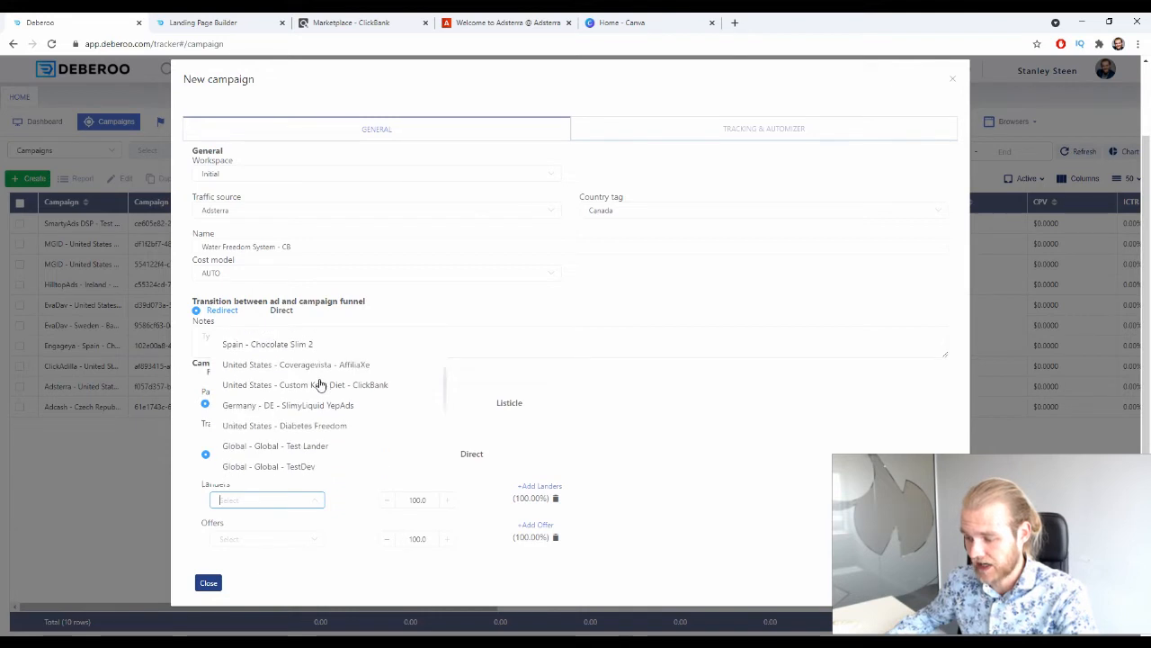
scroll(321, 387, "down", 1)
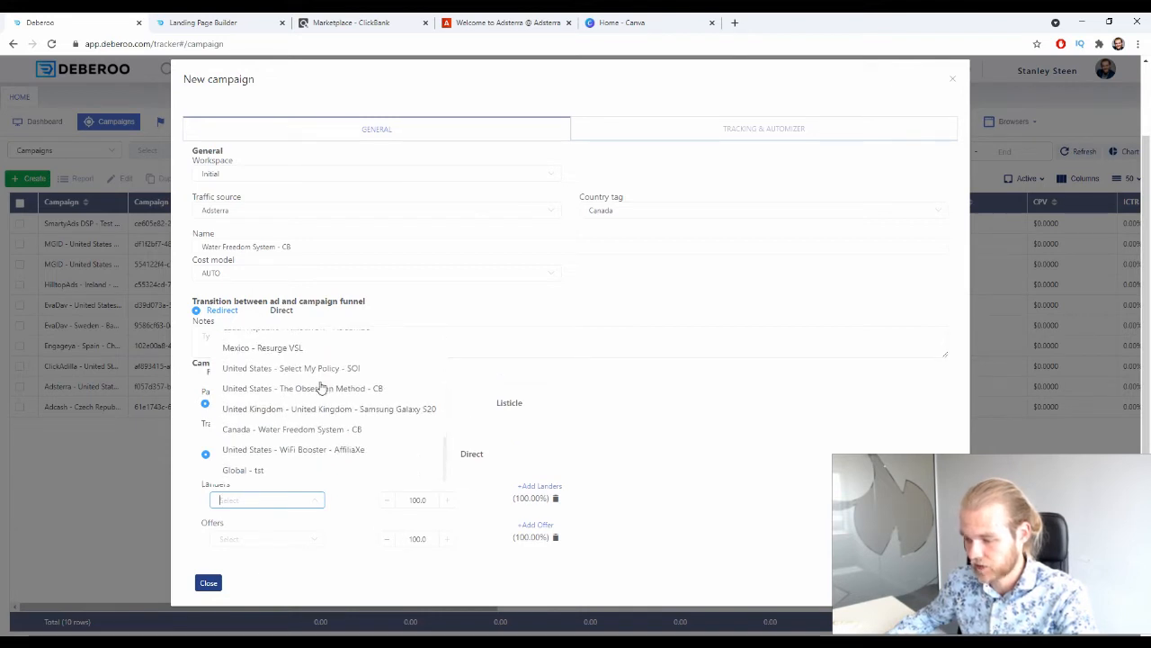
left_click(336, 432)
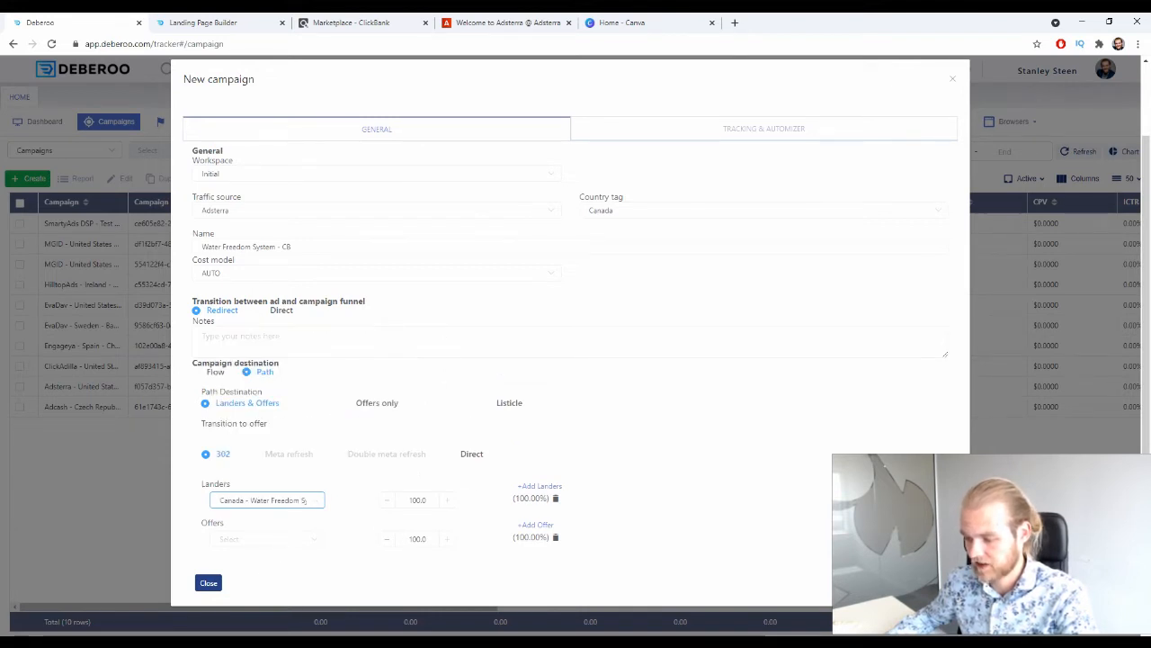
Choose ClickBank - Canada - Water Freedom System as the path's offer and save the campaign.
left_click(282, 535)
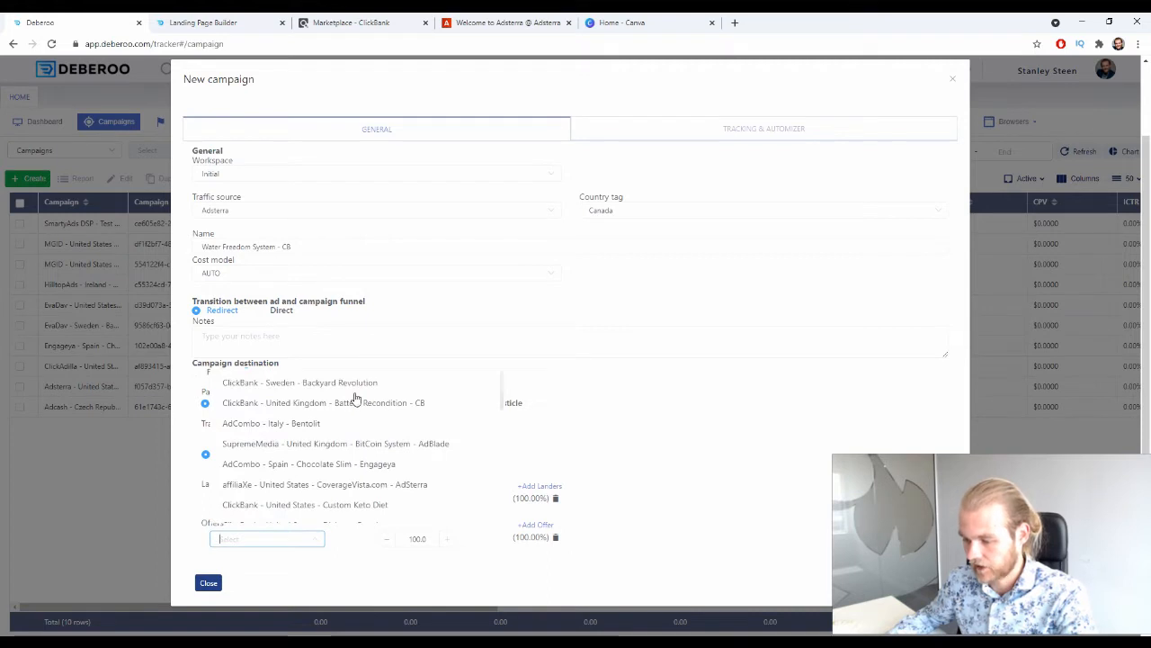
scroll(354, 401, "down", 2)
scroll(353, 405, "down", 2)
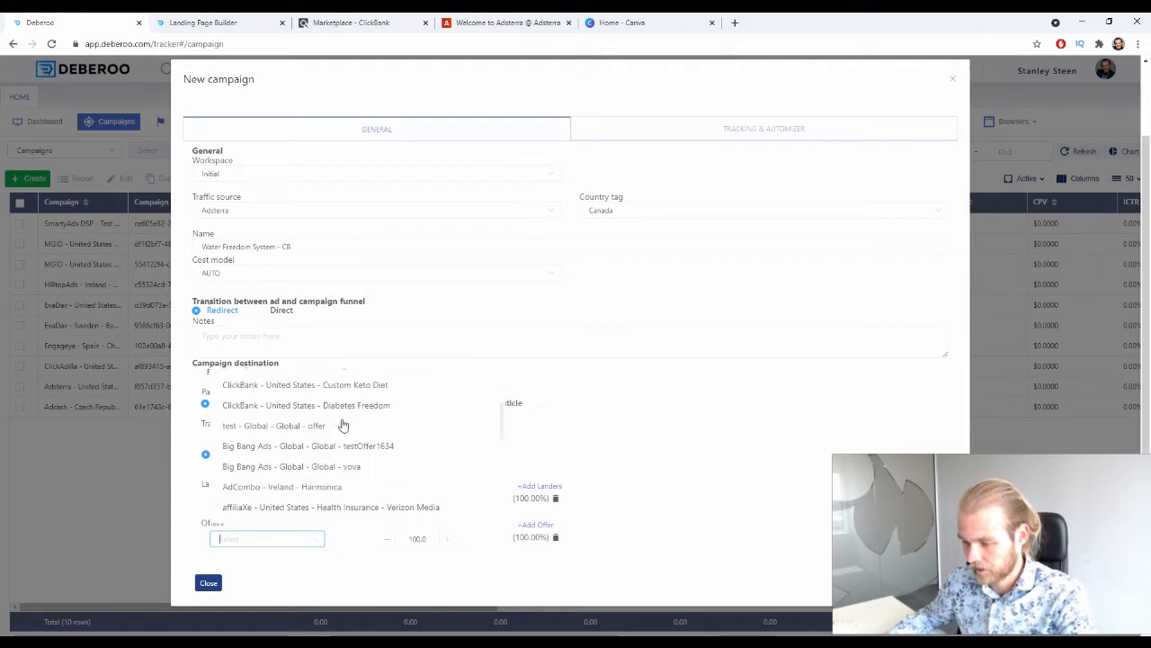
scroll(342, 426, "down", 5)
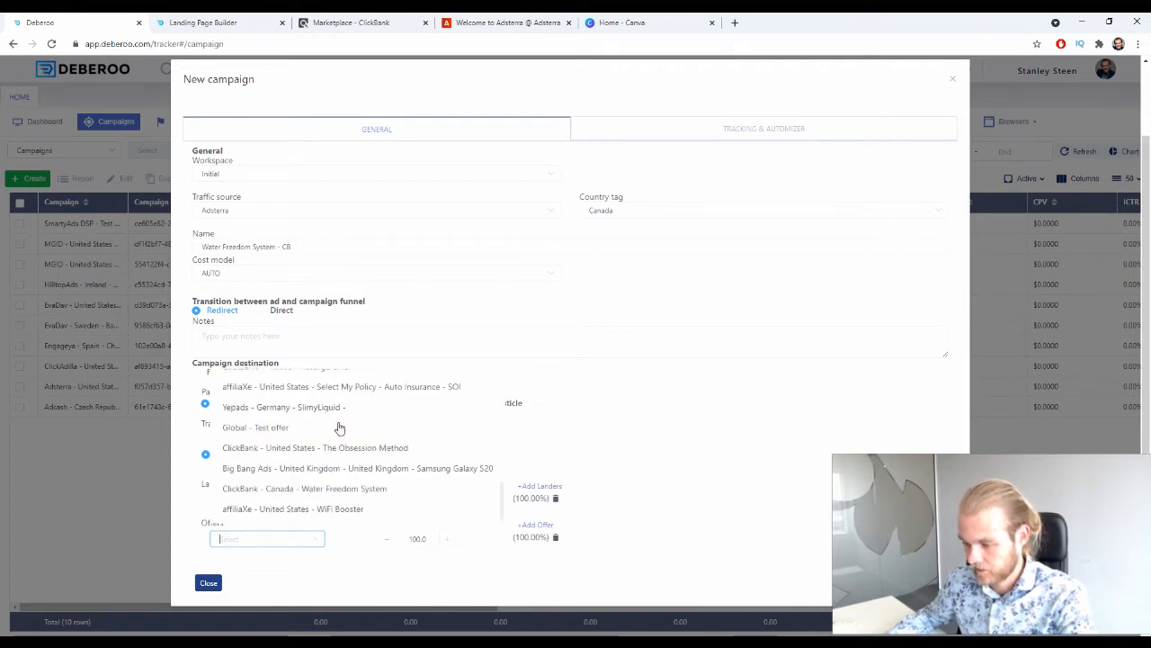
left_click(269, 489)
left_click(638, 551)
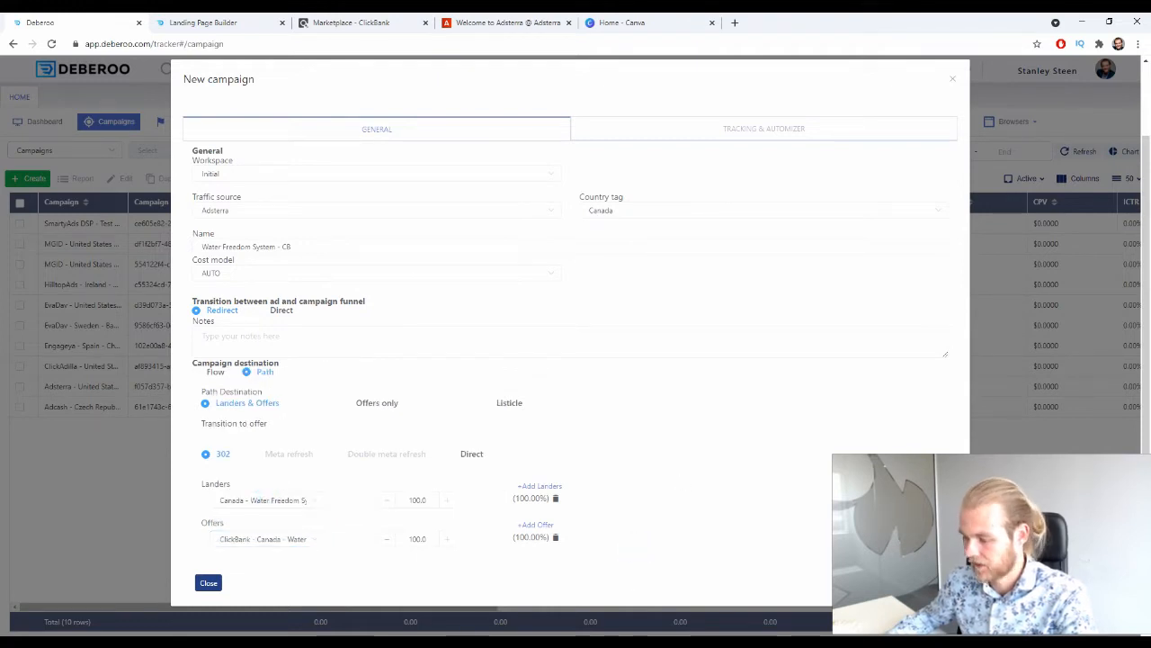
left_click(933, 583)
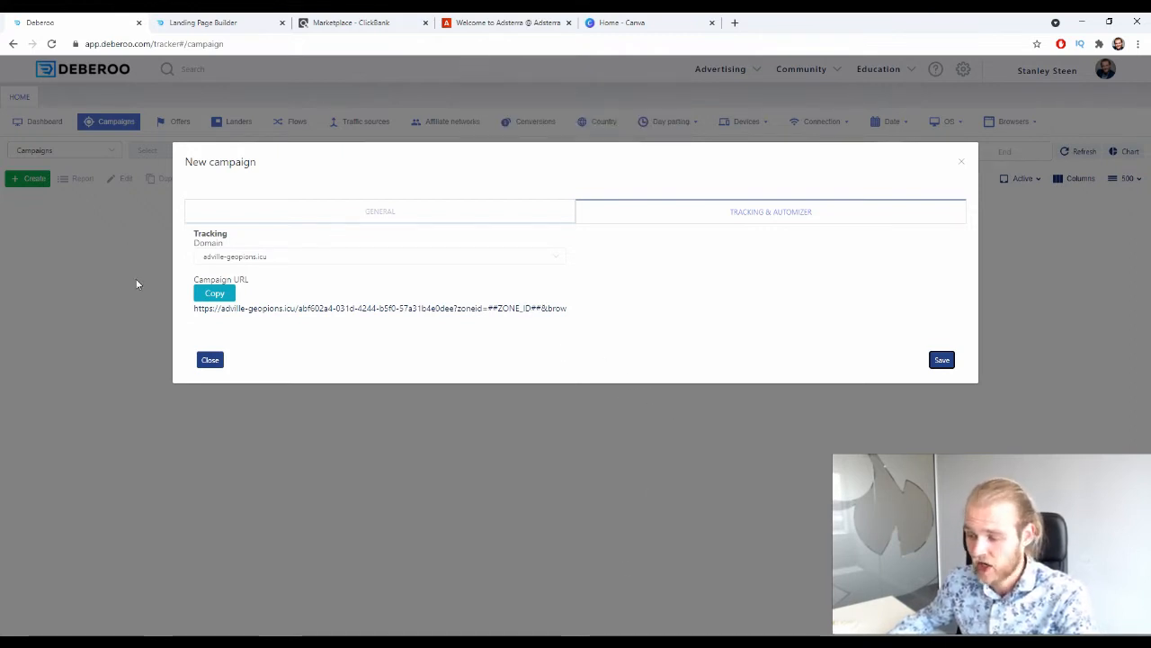
Copy the tracking campaign URL and start a new campaign in Adsterra.
left_click(215, 294)
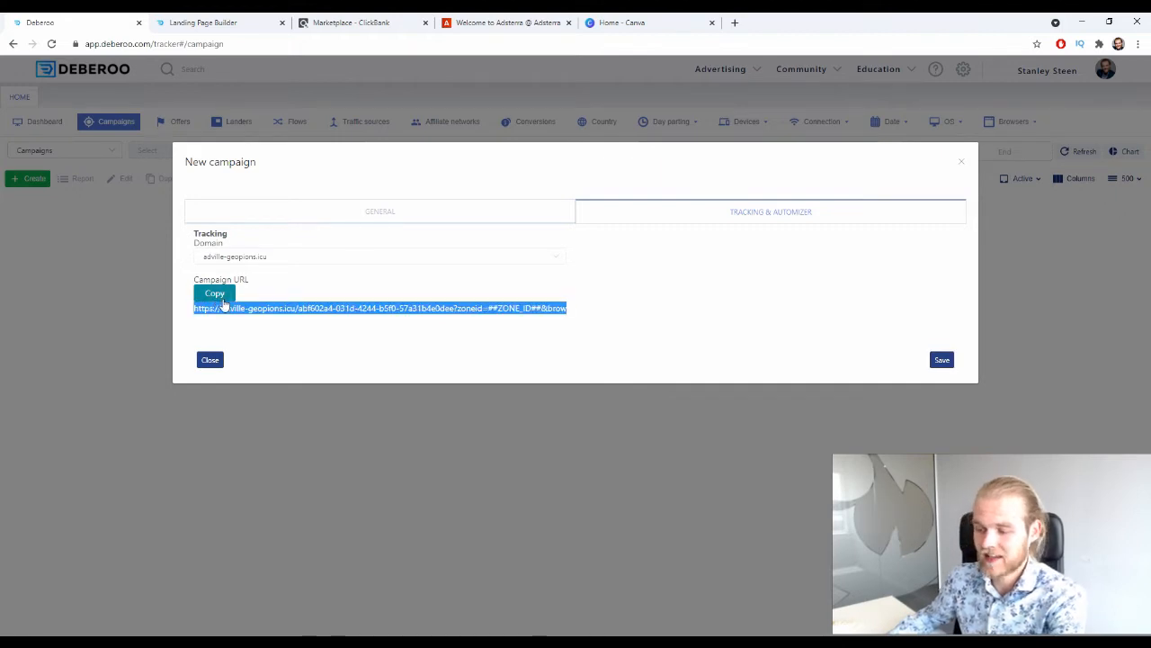
left_click(536, 22)
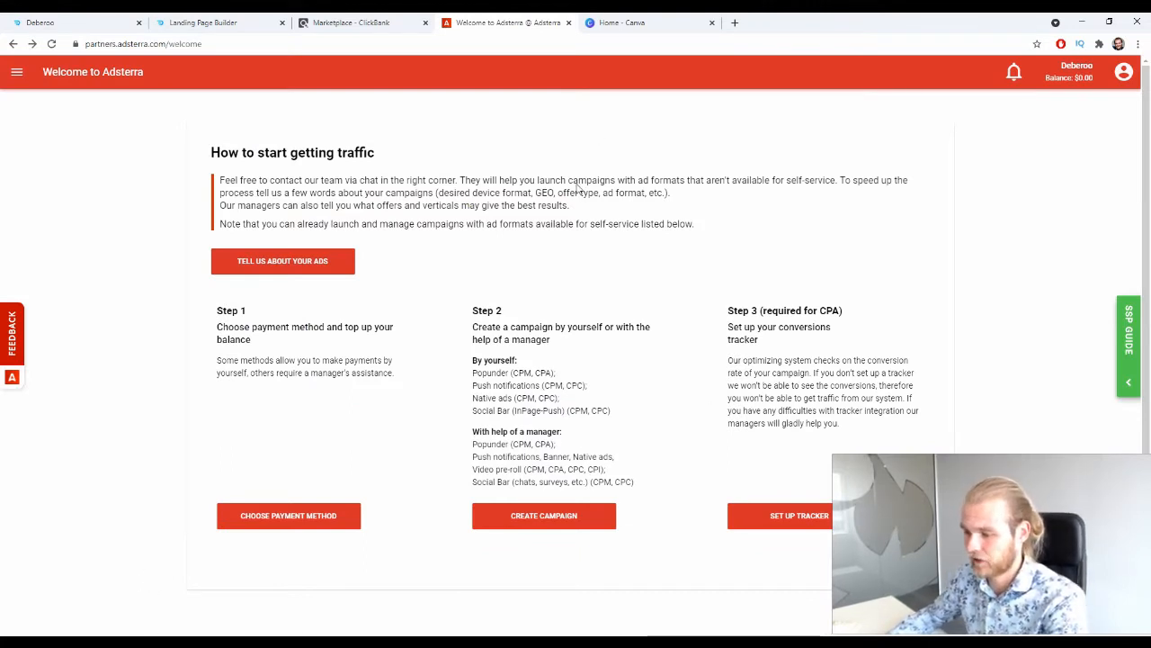
left_click(16, 71)
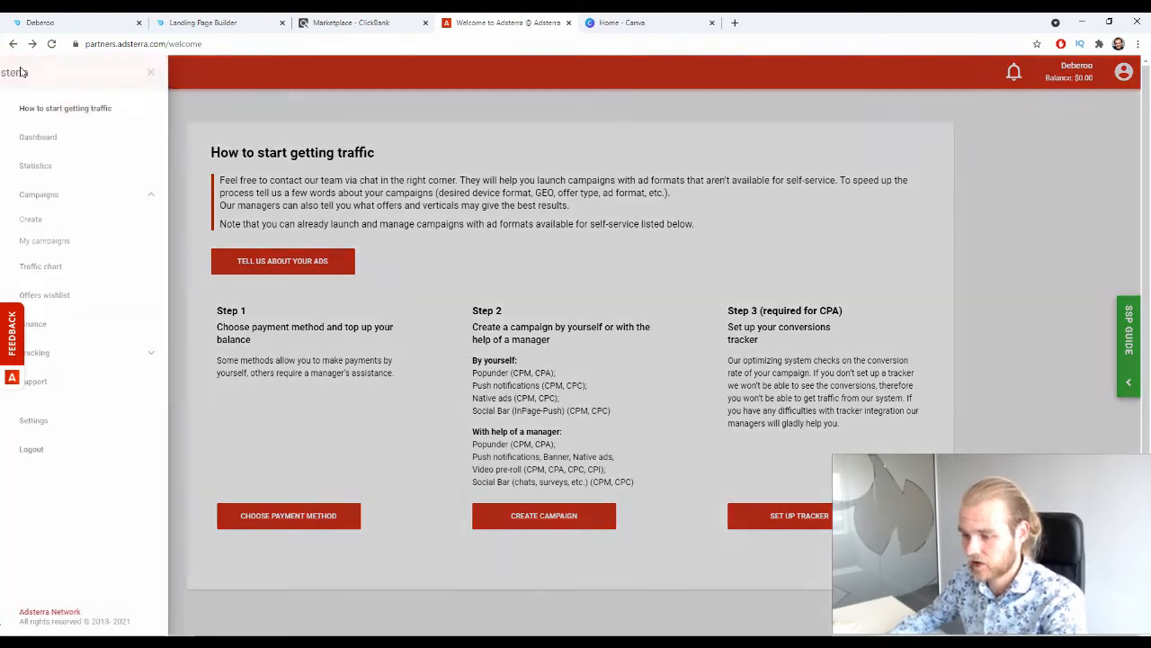
left_click(53, 223)
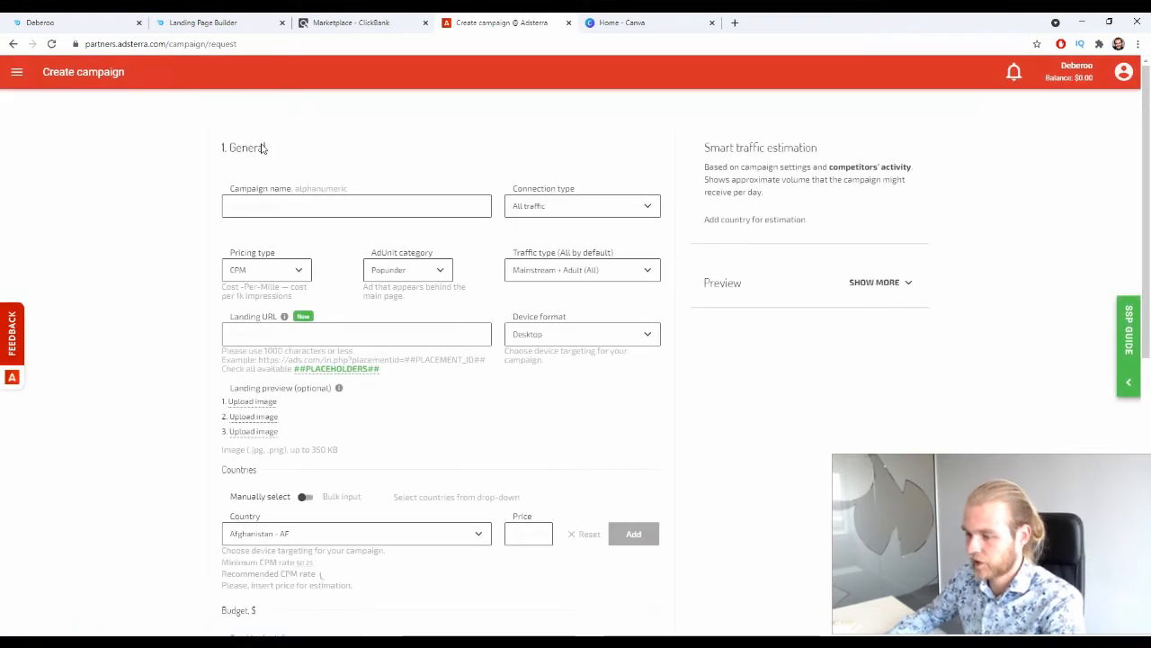
Name the Adsterra campaign CA - Water Freedom System - CB.
left_click(276, 203)
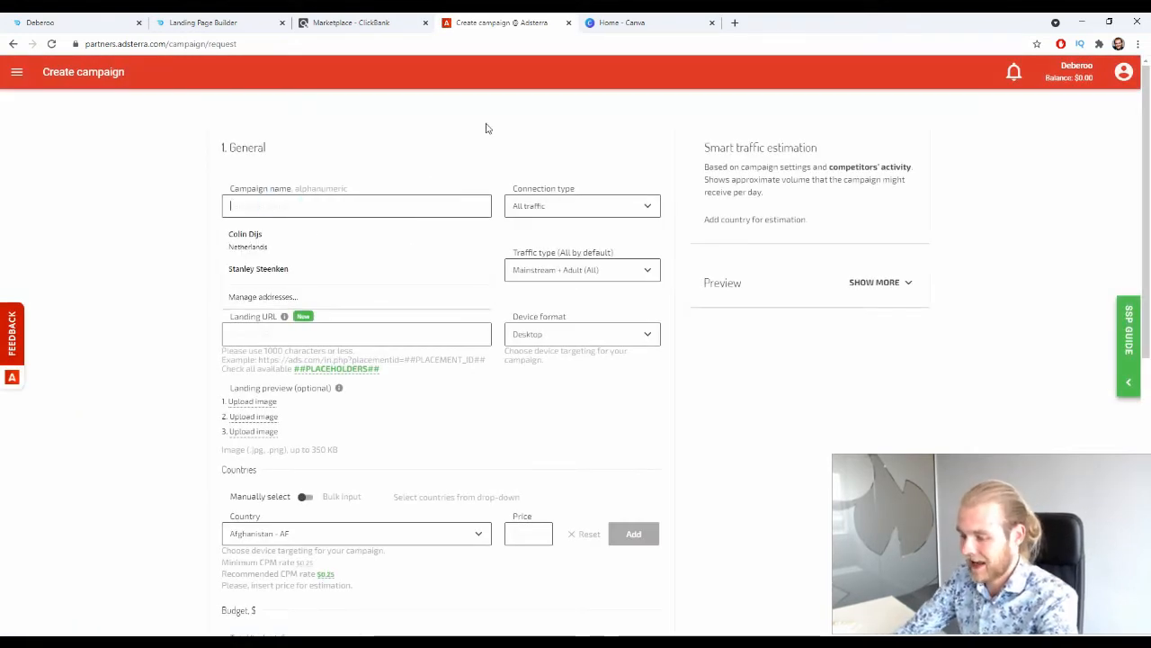
type("CA -")
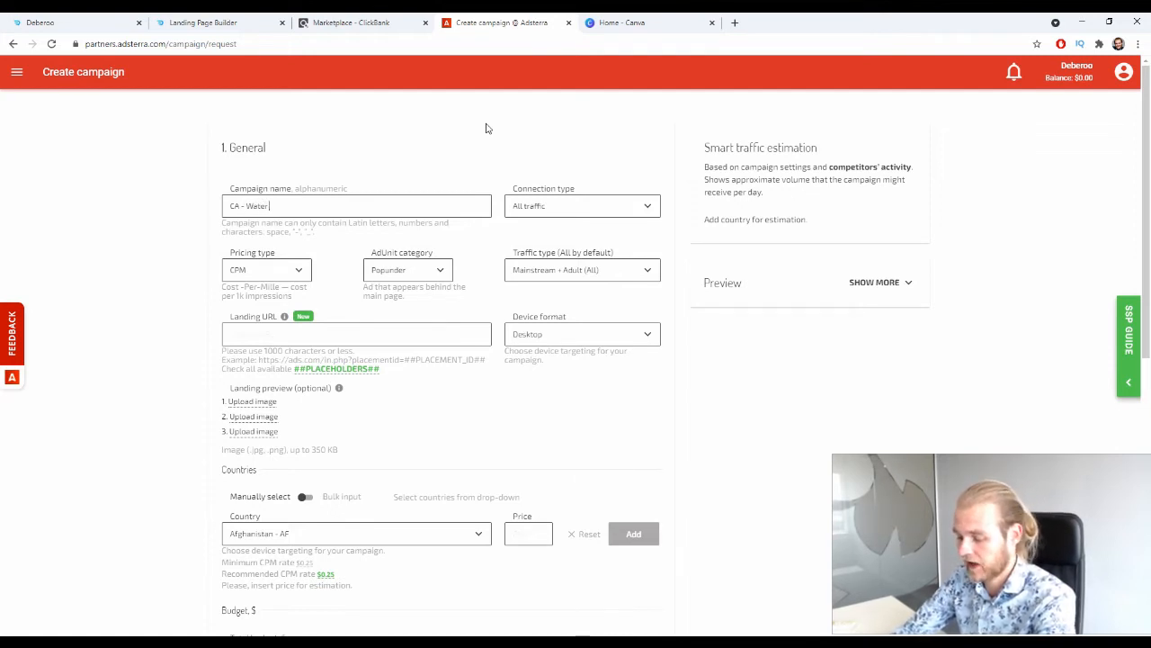
type("Water Freedom")
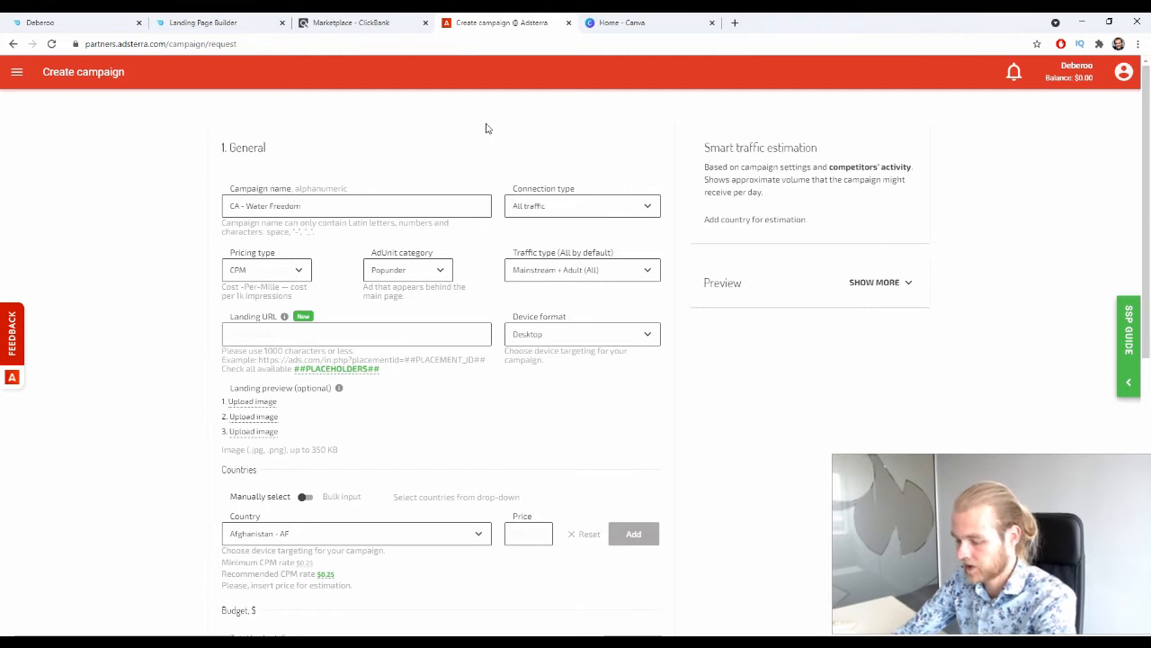
type(" System")
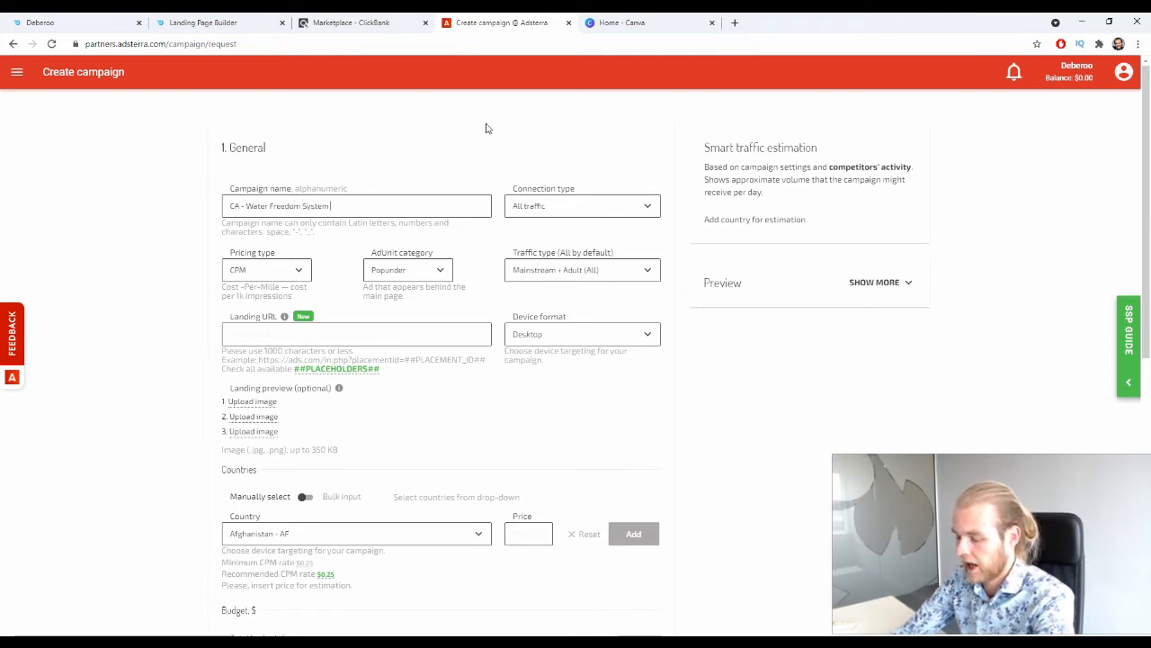
type(" - CB")
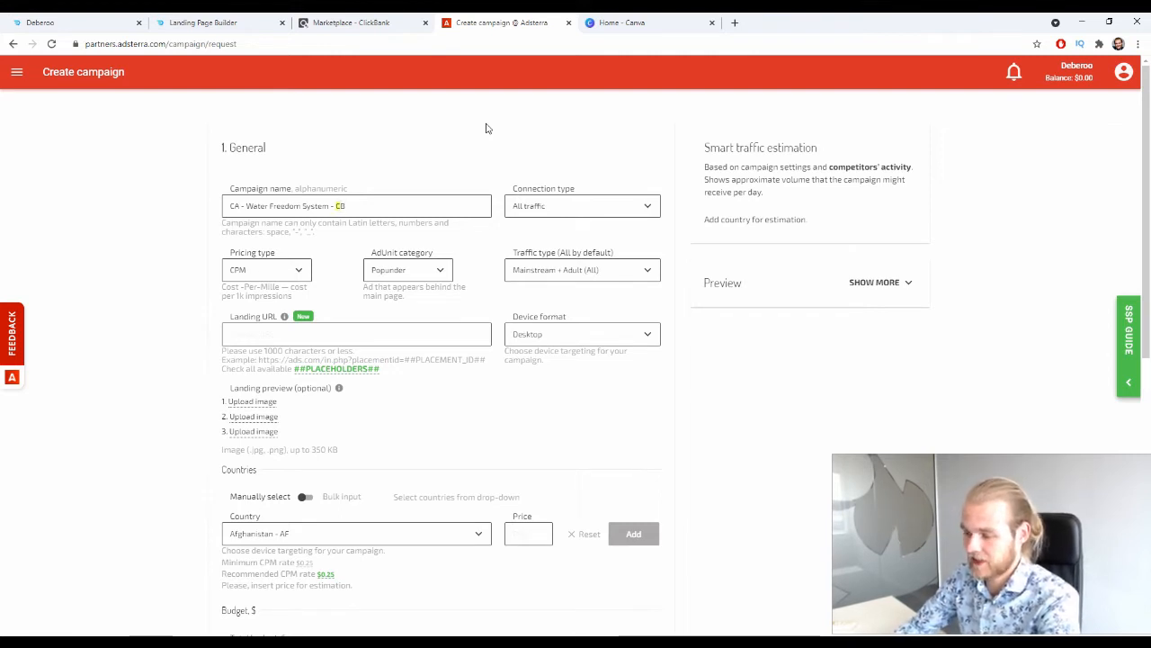
Select All traffic as the connection type and CPM as the pricing type.
left_click(576, 205)
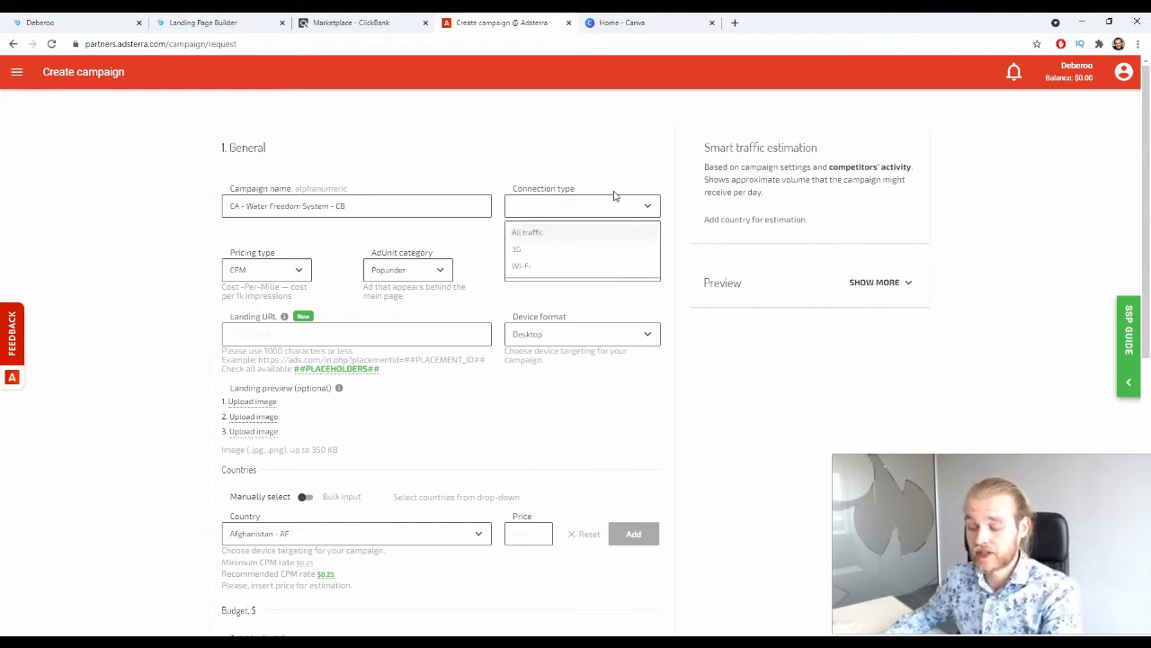
left_click(552, 233)
left_click(530, 233)
left_click(448, 238)
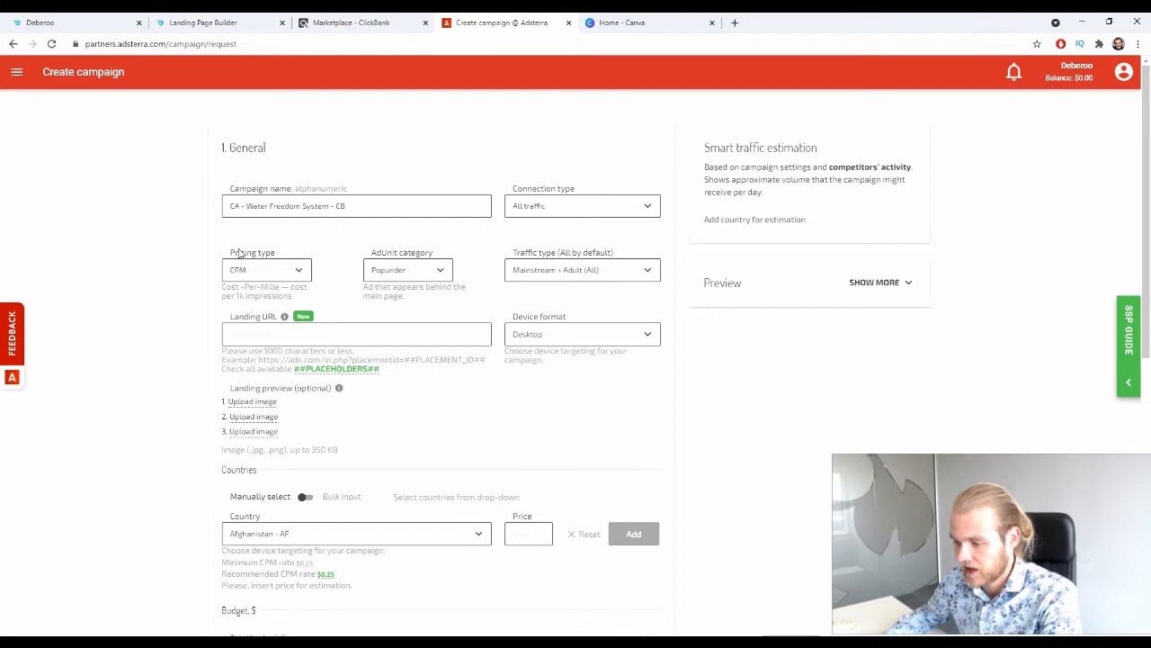
left_click(286, 267)
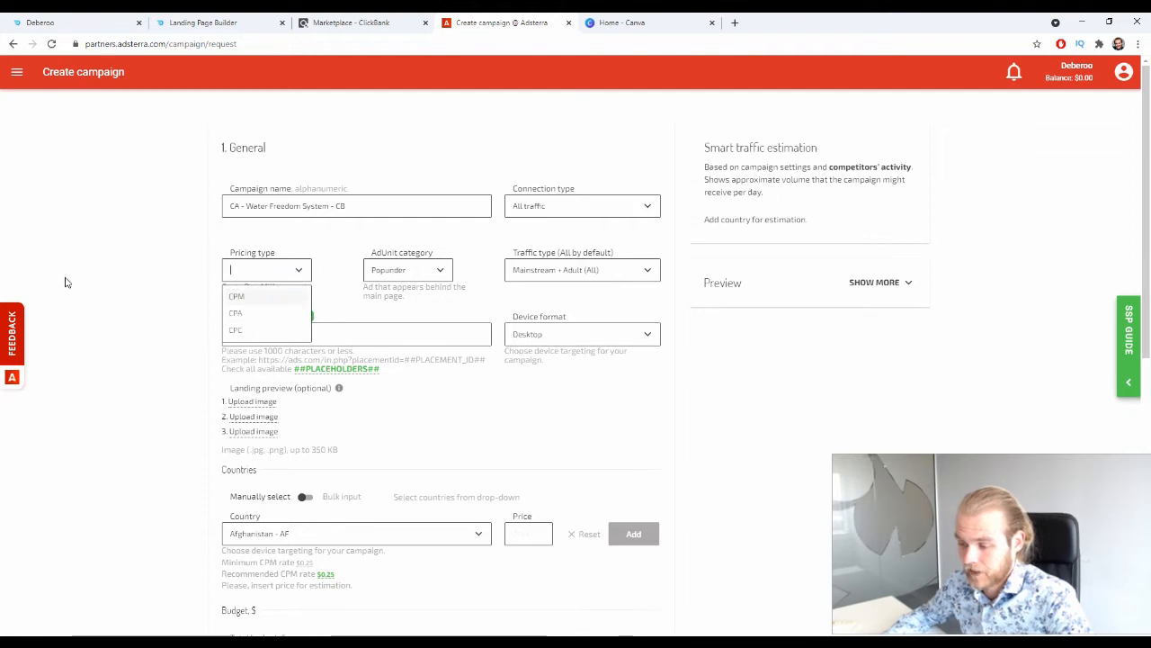
left_click(235, 296)
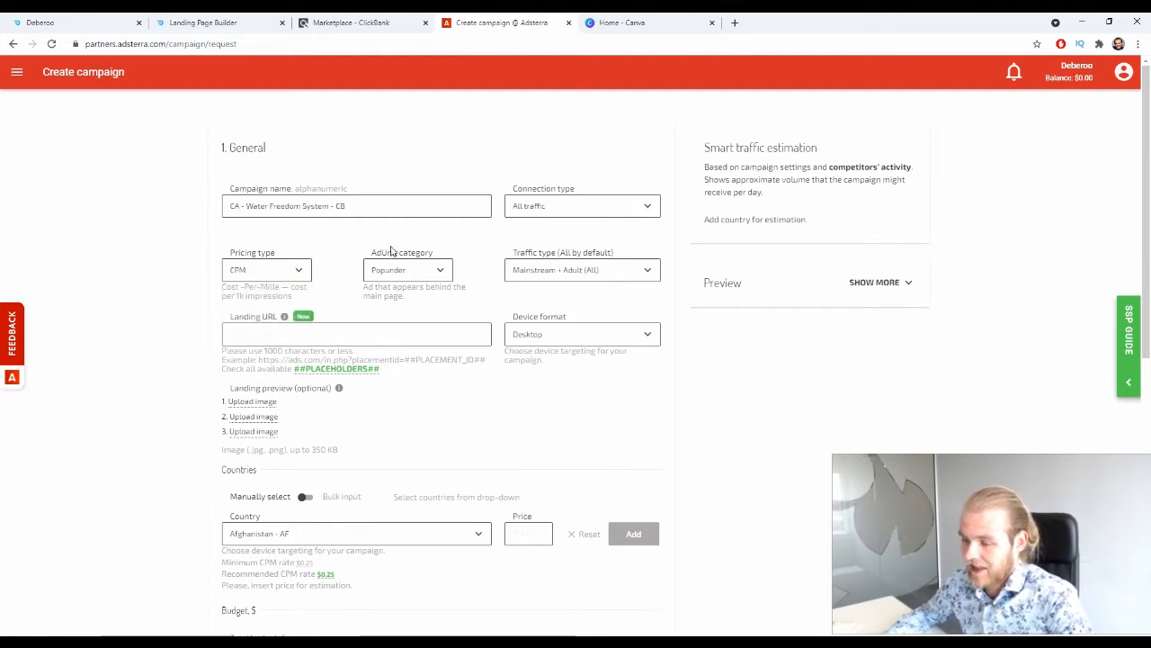
Choose Native banner as the ad unit category and Mainstream as the traffic type.
left_click(450, 270)
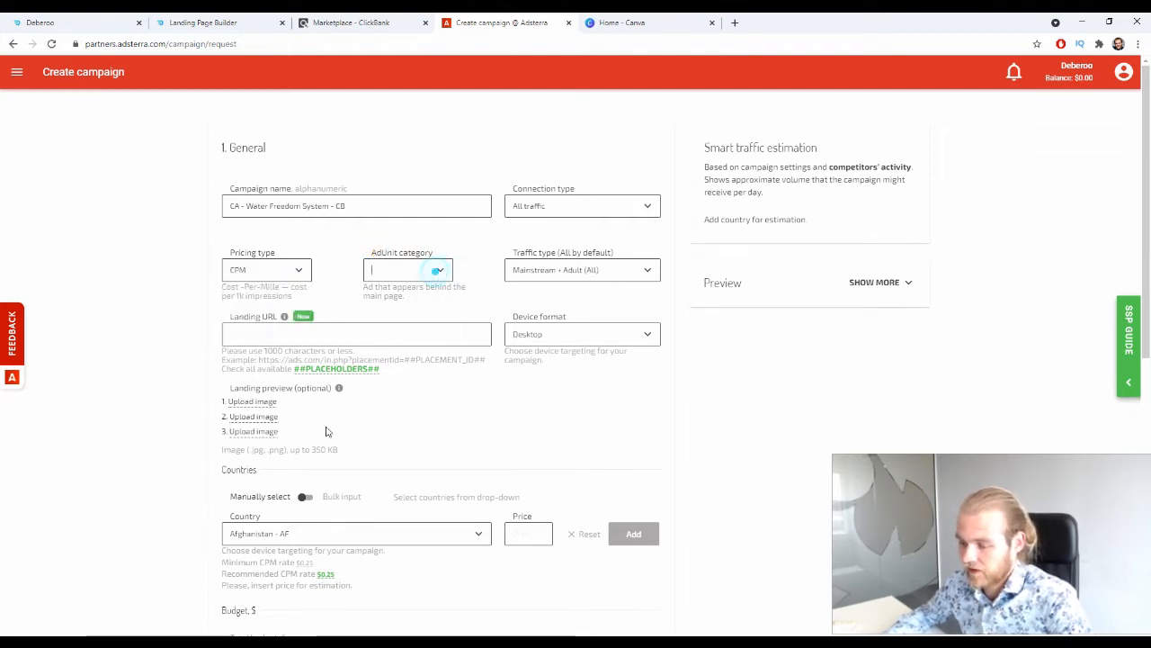
left_click(414, 325)
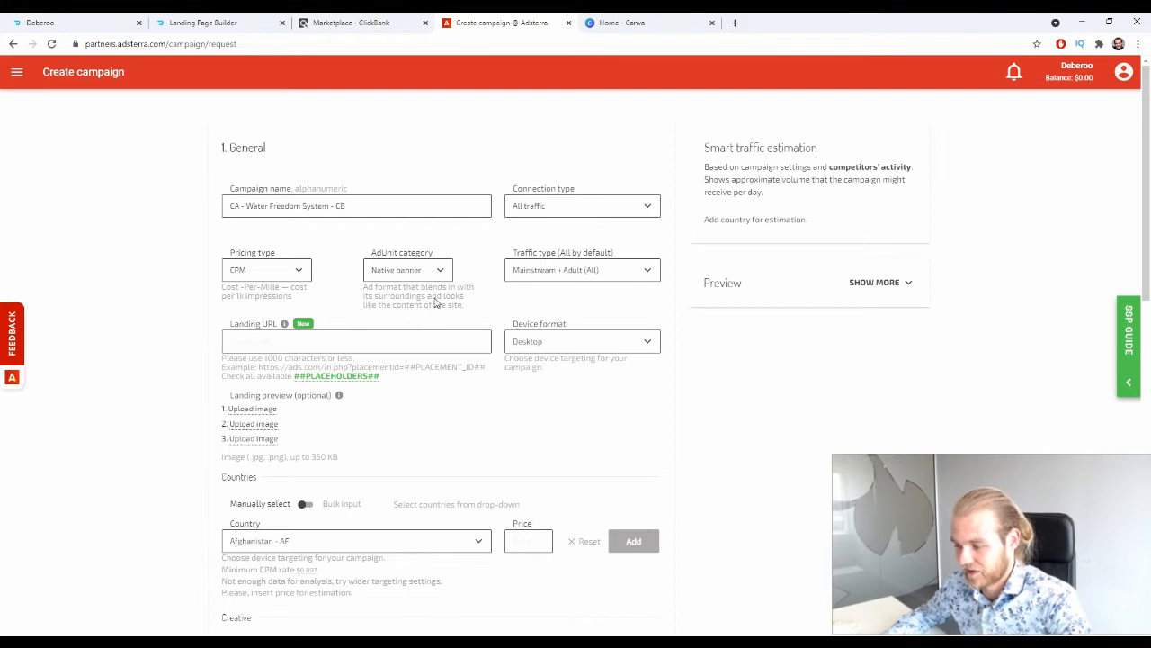
left_click(617, 269)
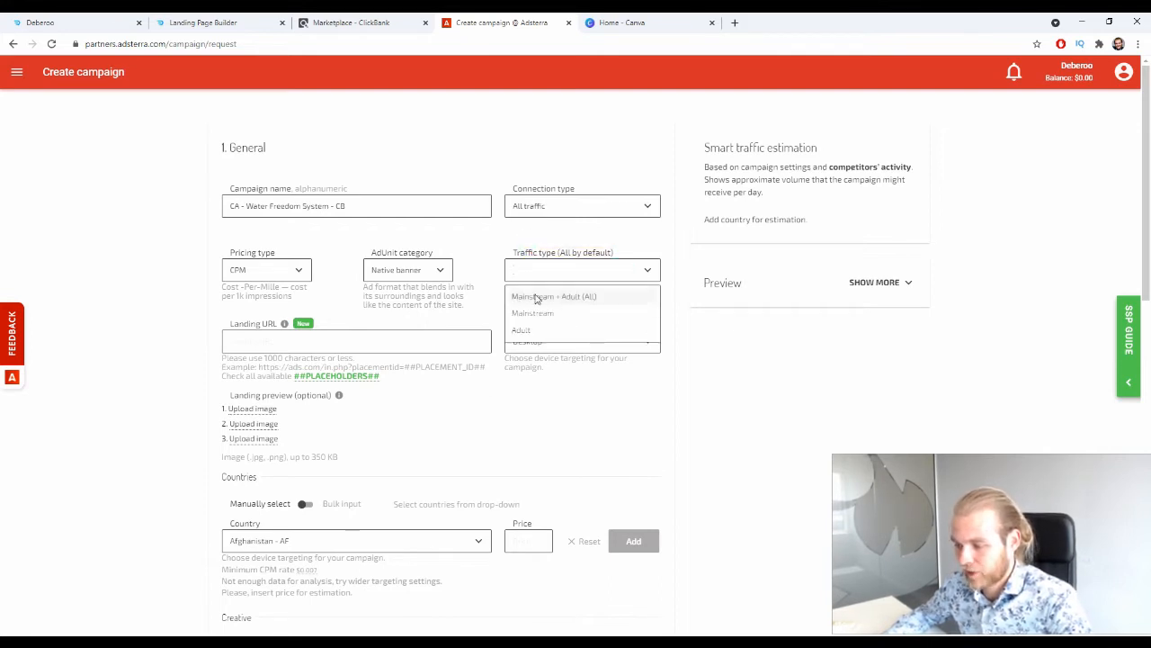
left_click(530, 315)
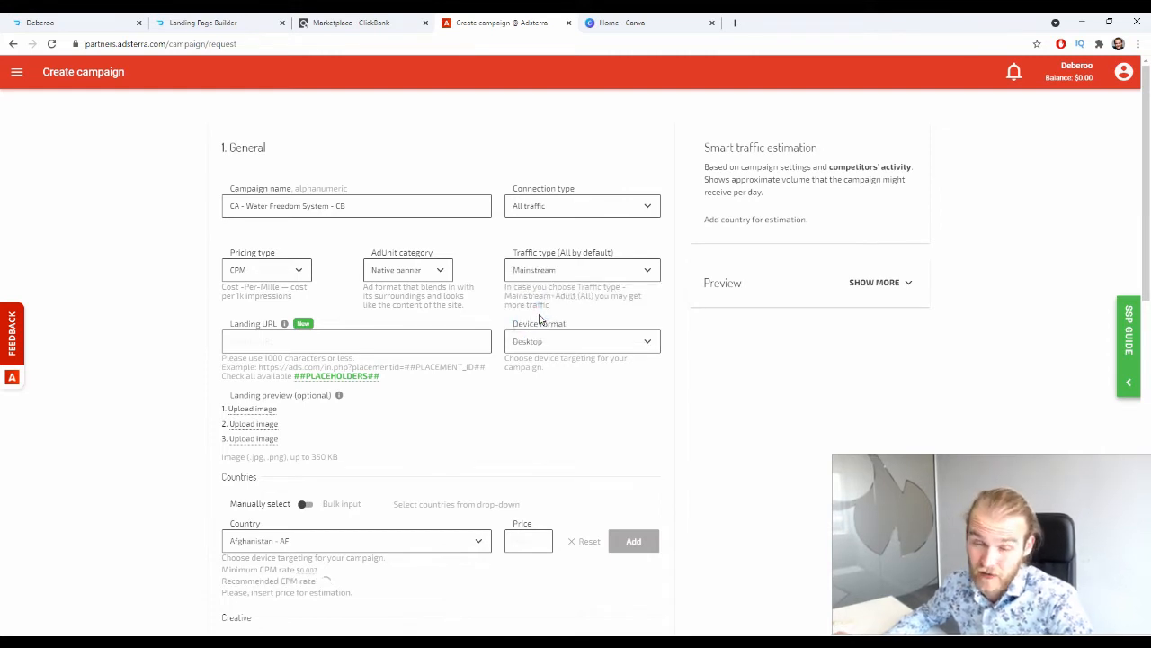
left_click(542, 265)
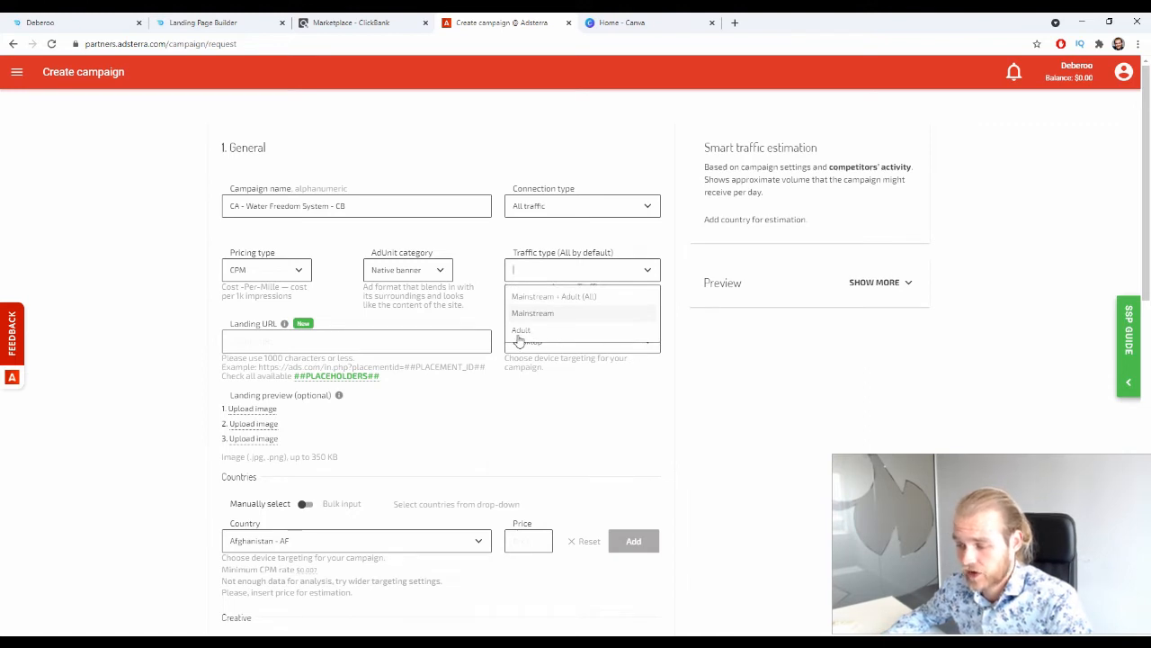
left_click(161, 264)
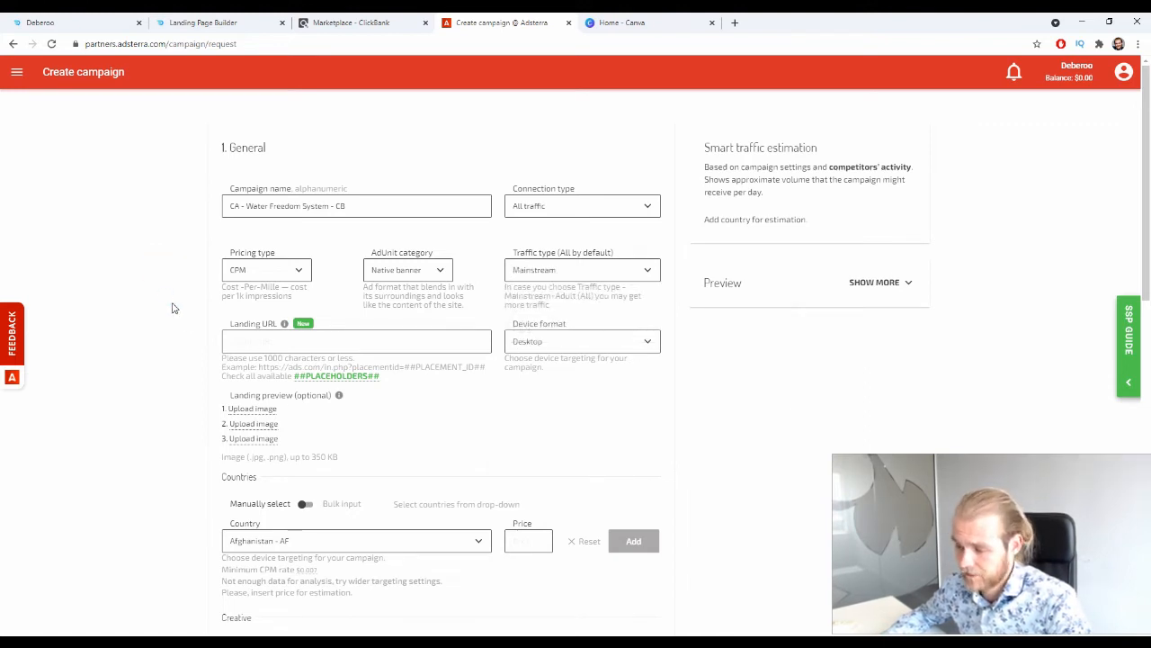
Paste the copied tracking campaign URL as the landing URL and select Desktop as the device format.
left_click(267, 340)
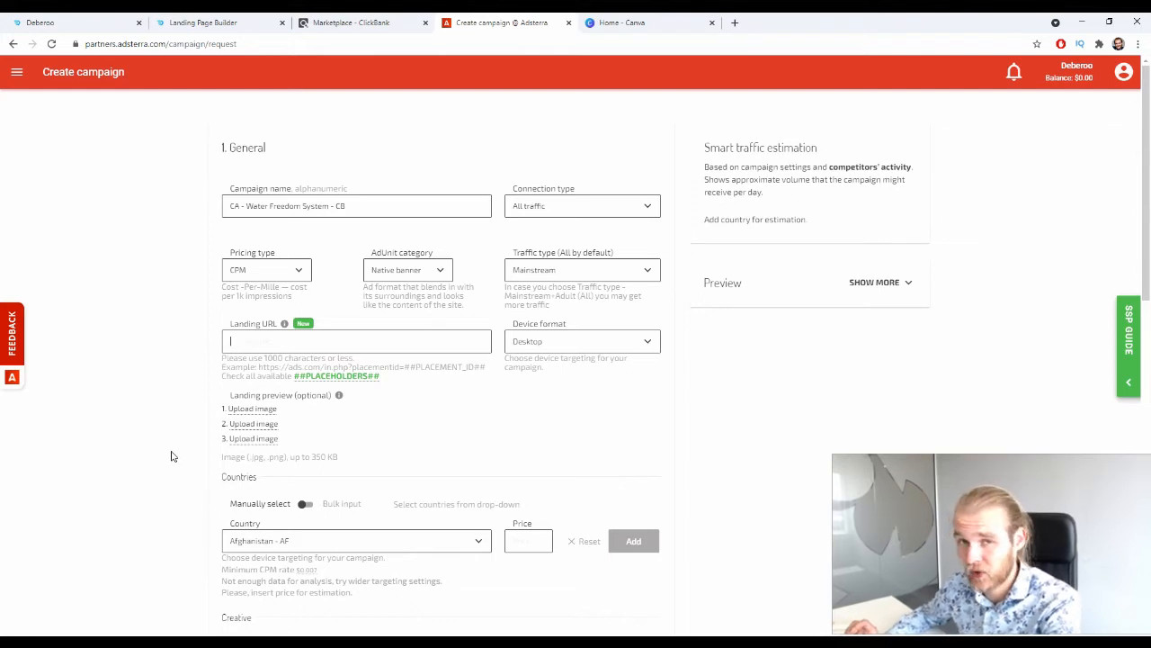
key("ctrl+v")
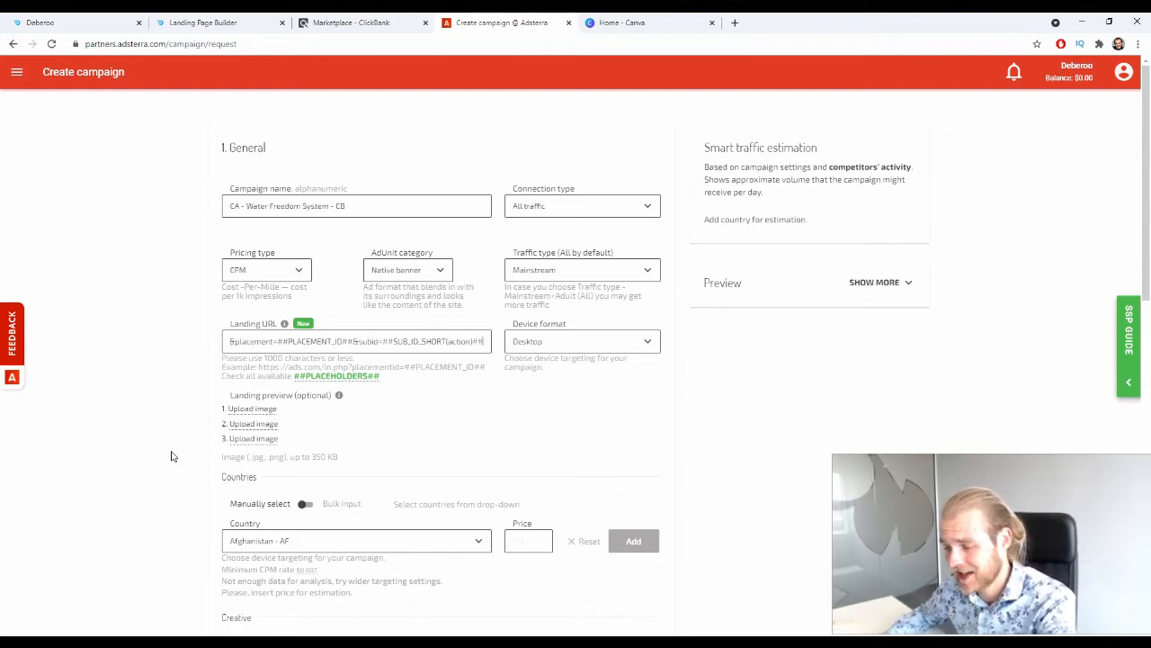
left_click(57, 335)
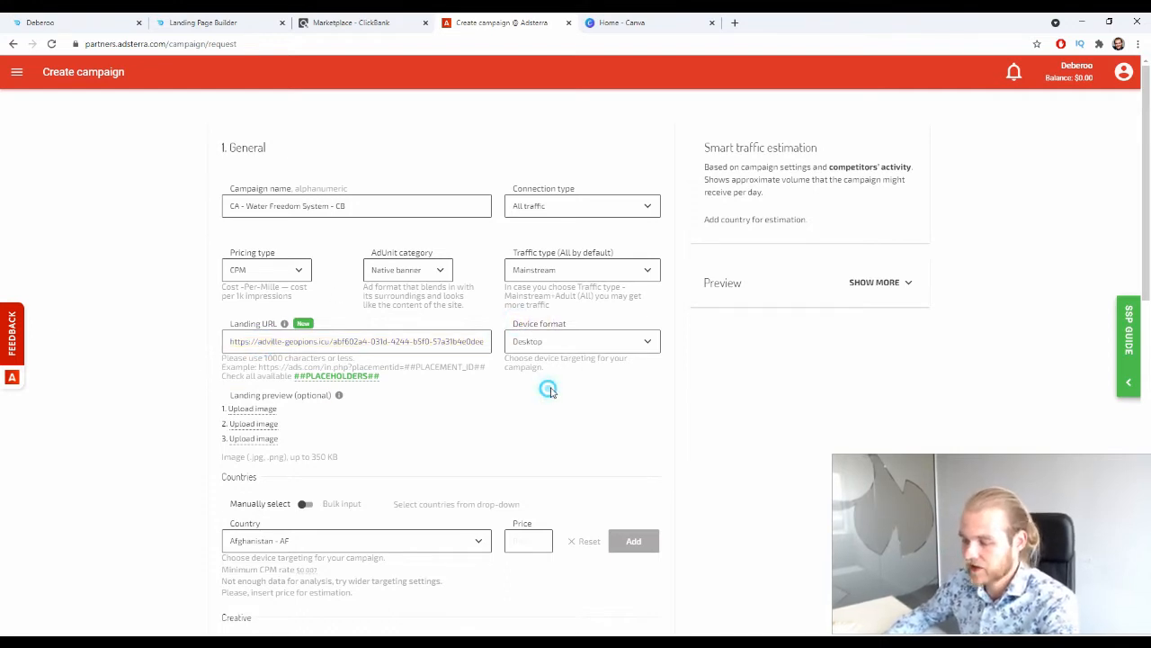
left_click(563, 338)
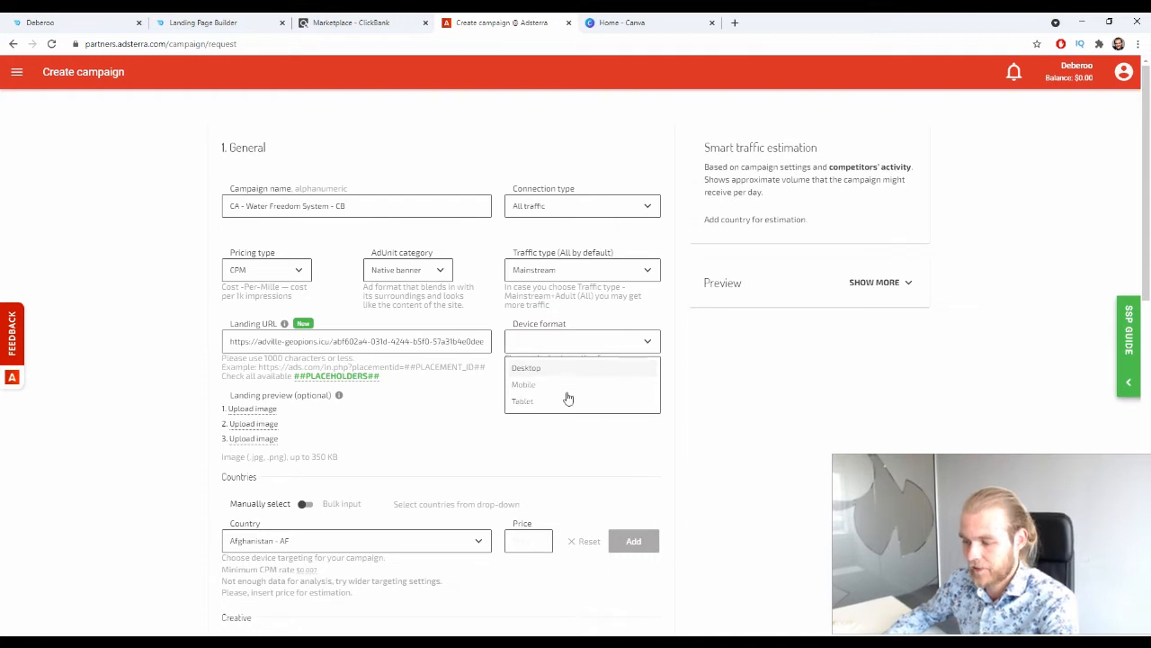
left_click(525, 368)
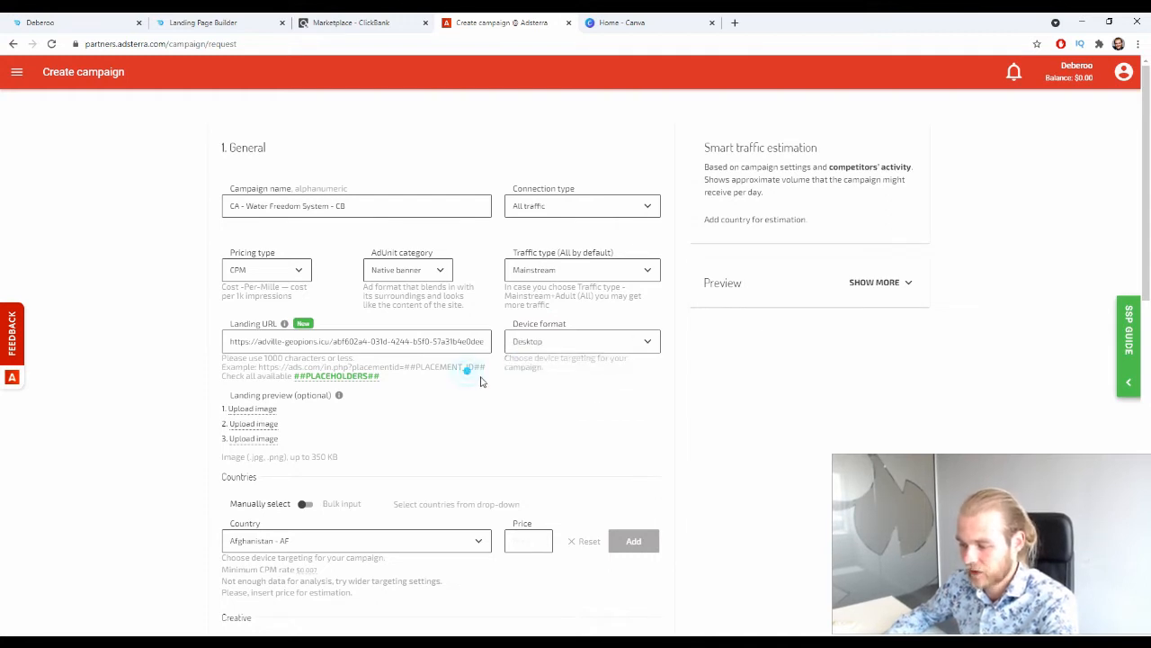
Select Canada - CA as the campaign's target country.
scroll(419, 388, "down", 2)
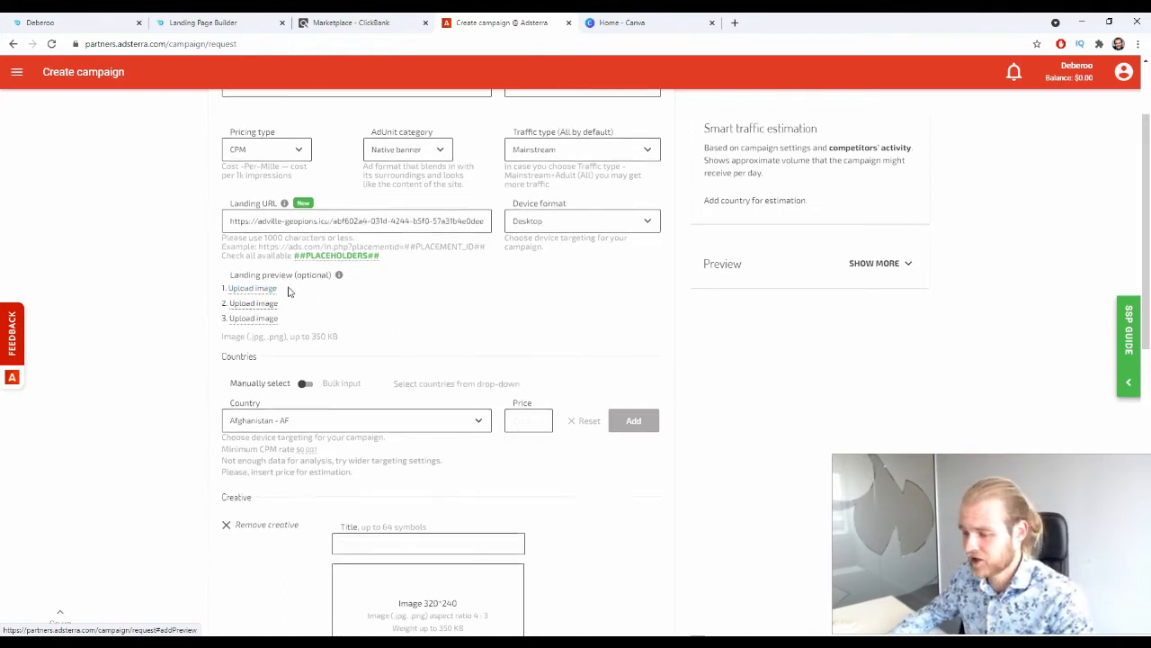
scroll(297, 292, "down", 1)
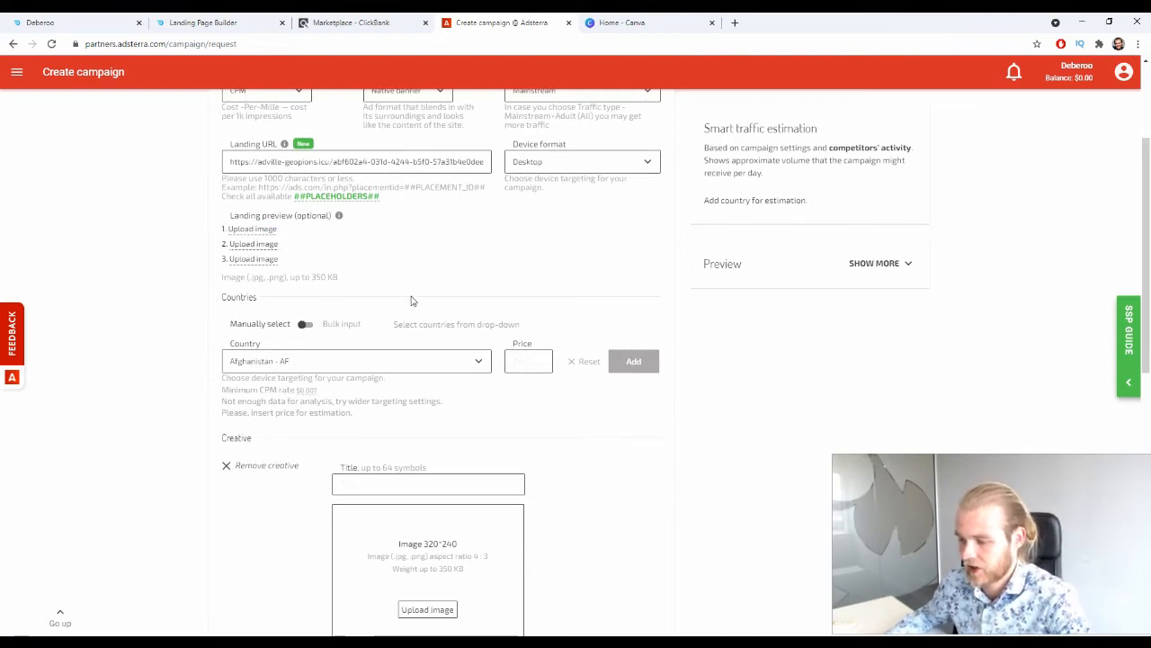
scroll(416, 299, "down", 1)
left_click(302, 301)
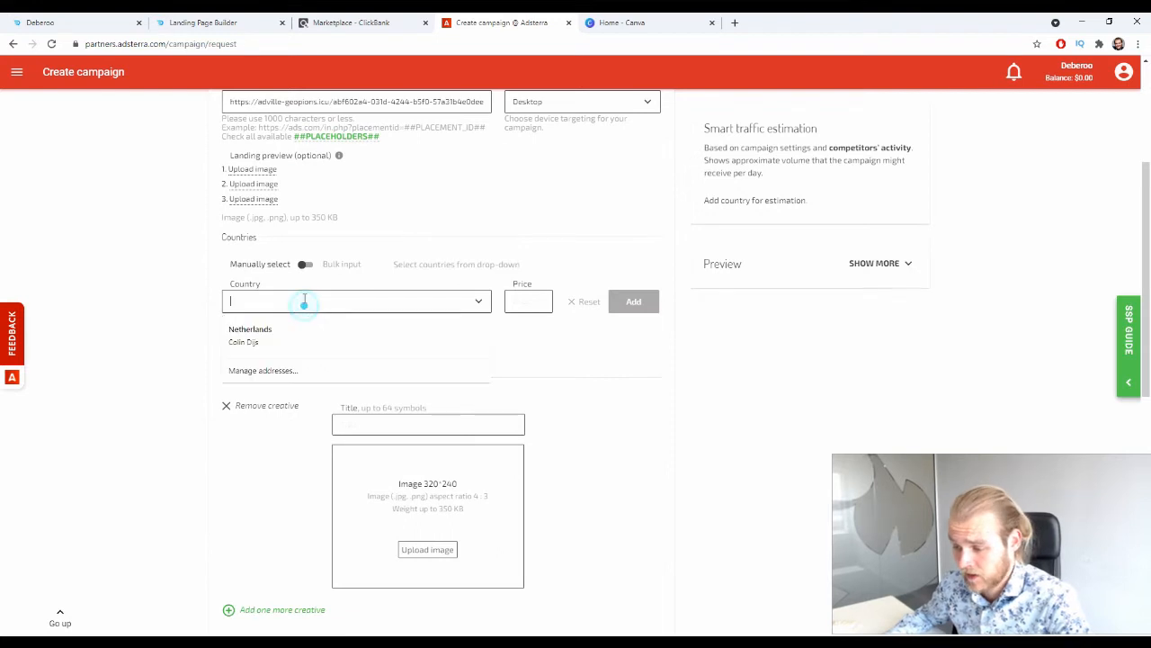
type("ca")
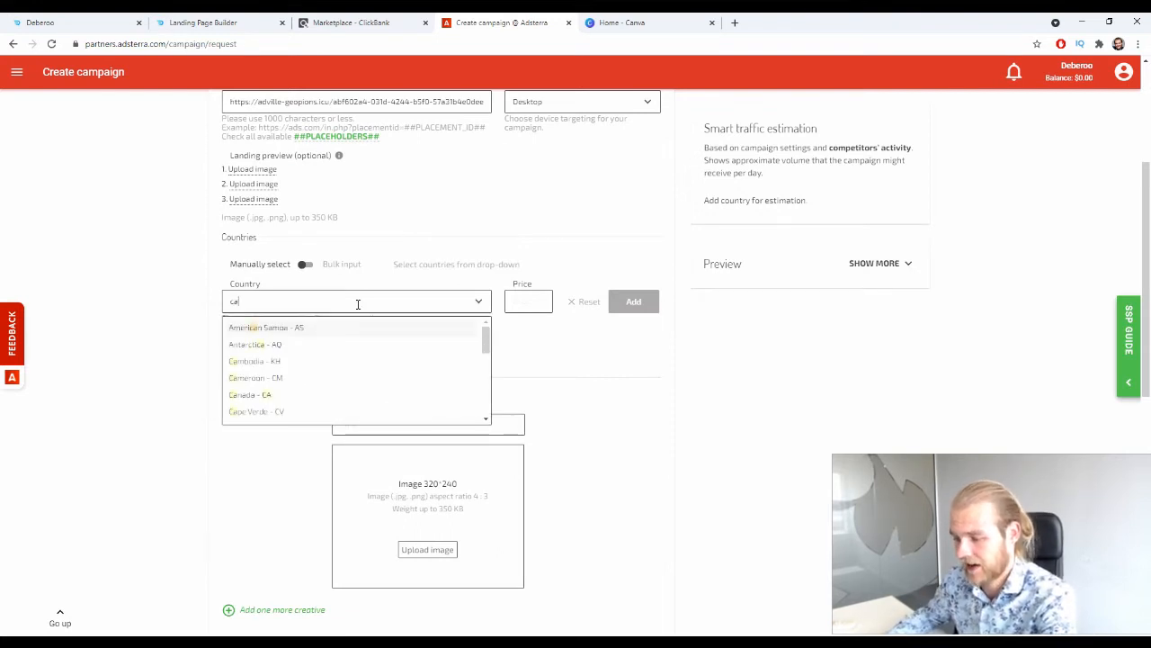
type("na")
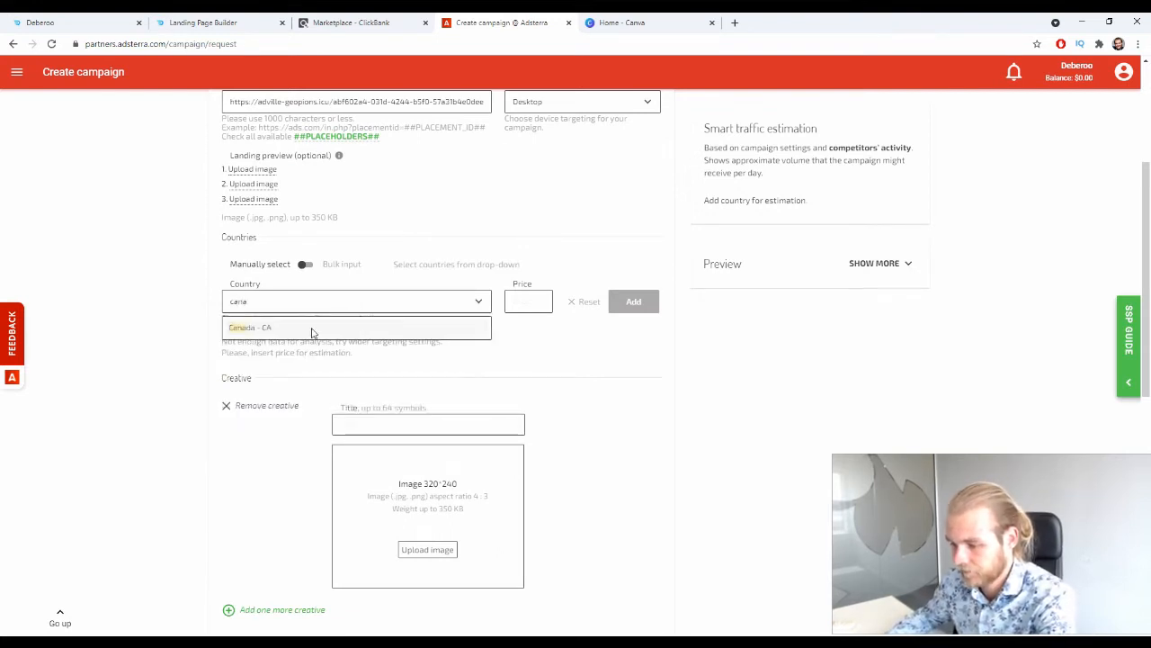
left_click(288, 327)
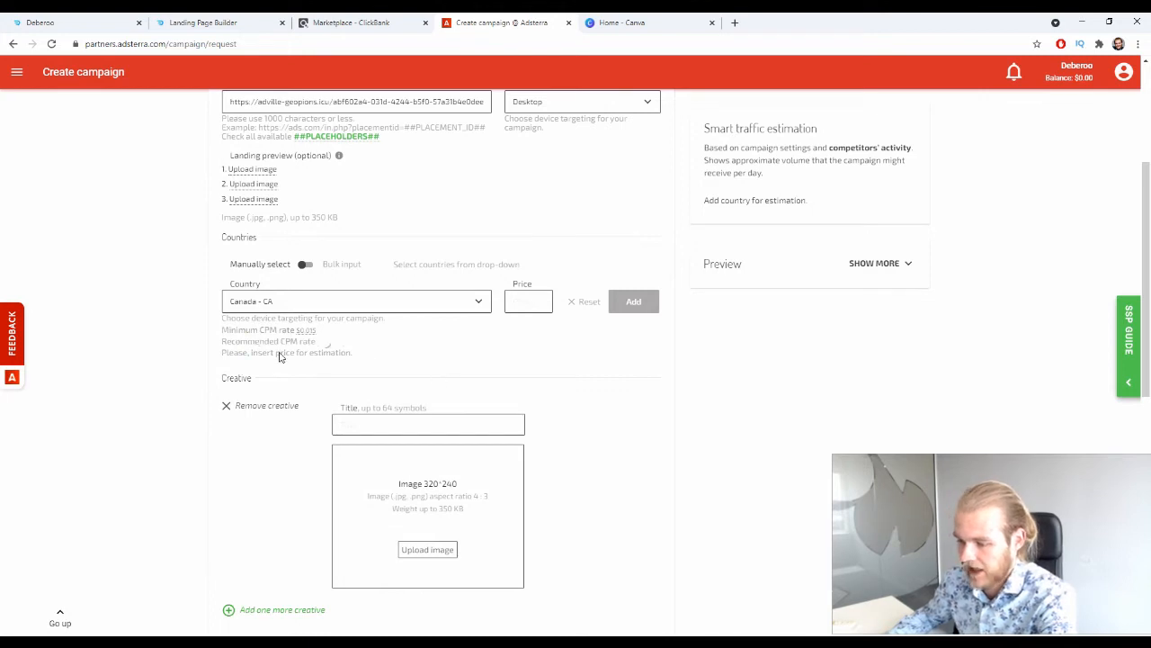
Set the CPM price for Canada to 0.035 and add the country to the campaign.
left_click_drag(222, 331, 279, 335)
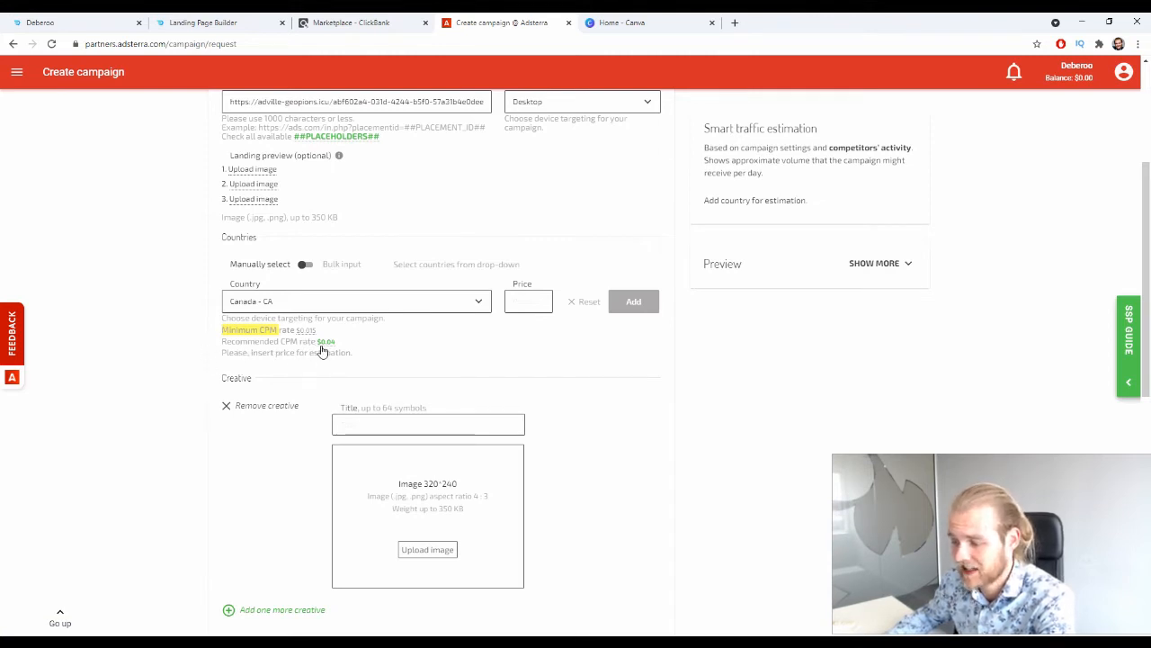
left_click(325, 342)
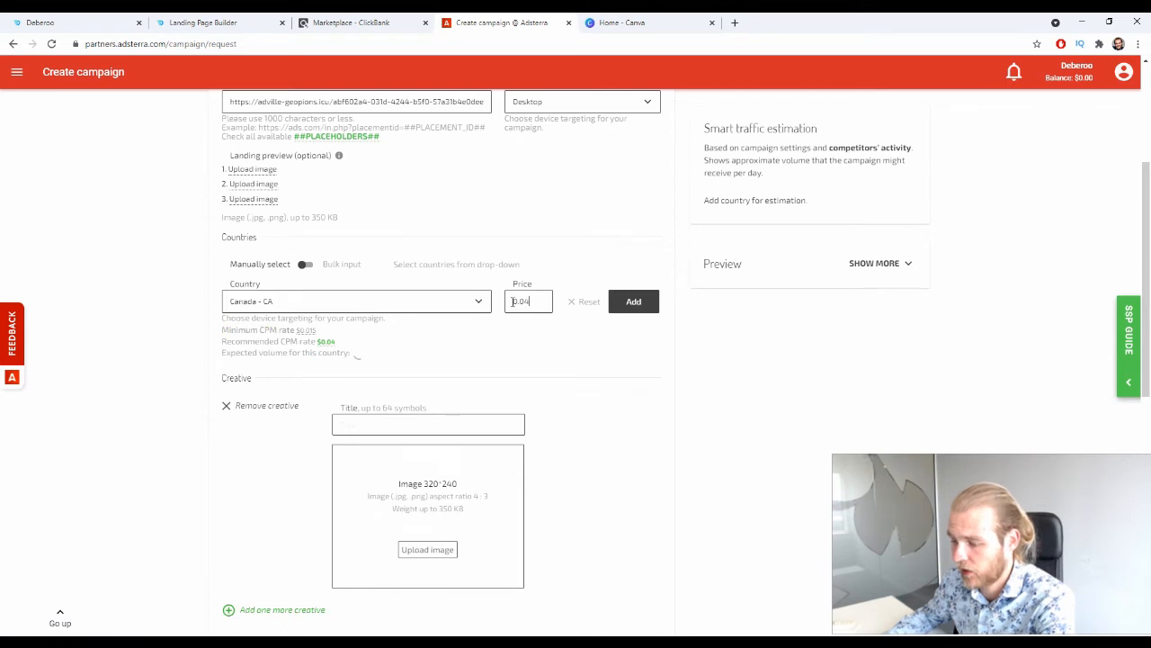
left_click(541, 301)
key("BackSpace")
type("35")
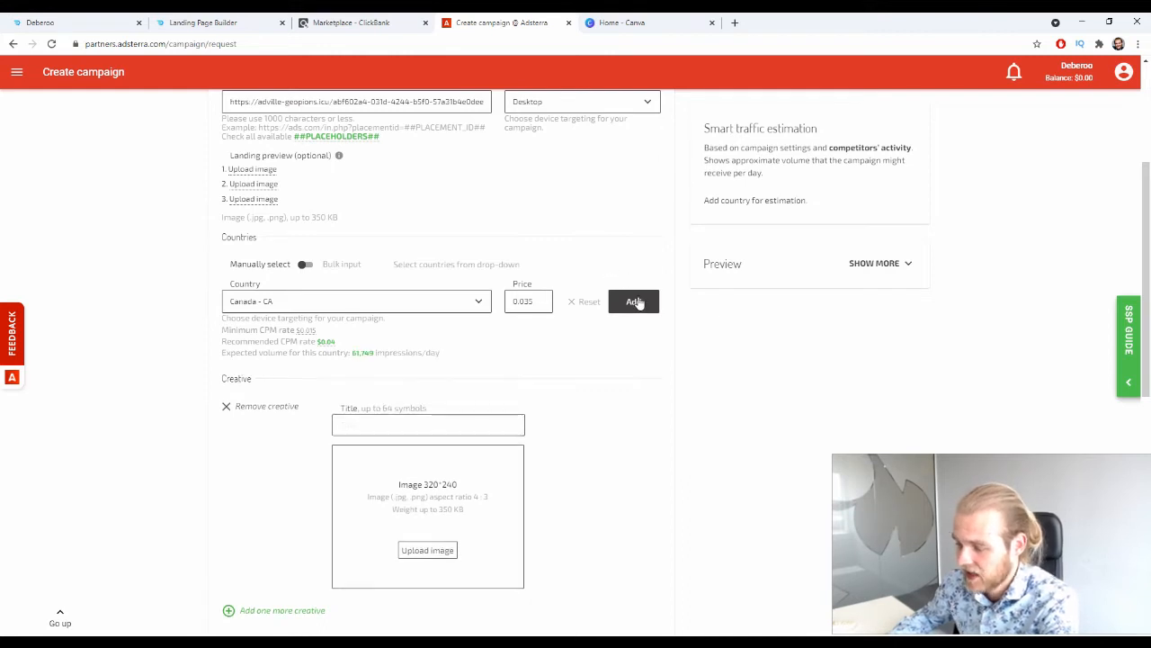
left_click(632, 300)
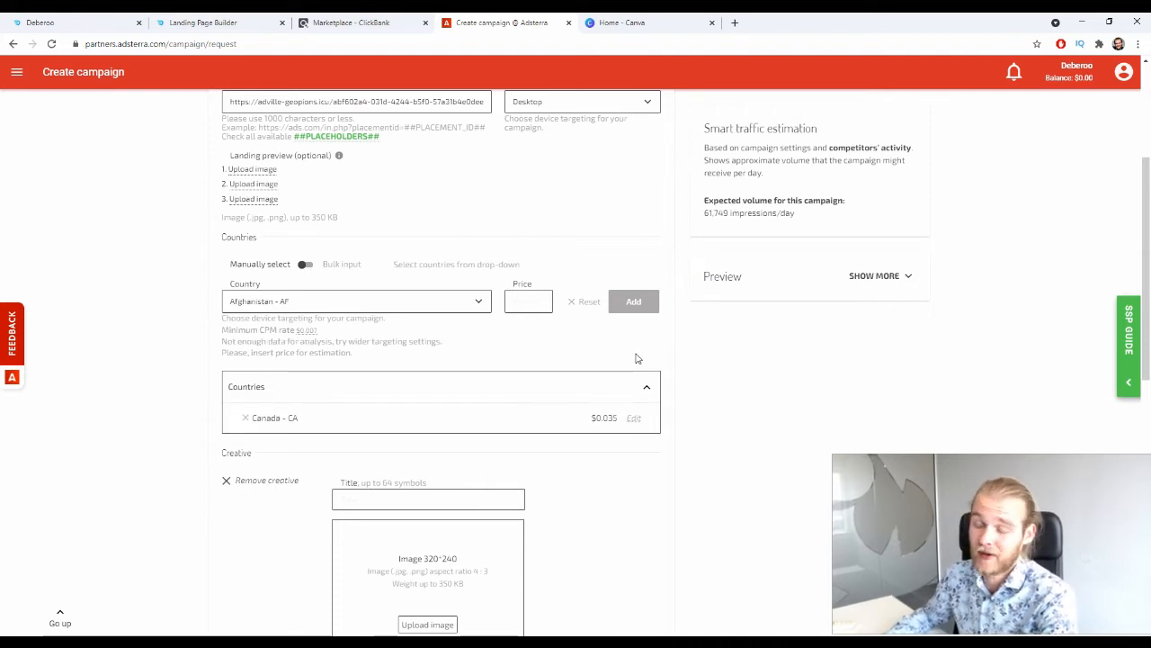
Title the creative "You Can Save Hundreds of Dollars a Year with This Water Hack".
scroll(683, 329, "down", 1)
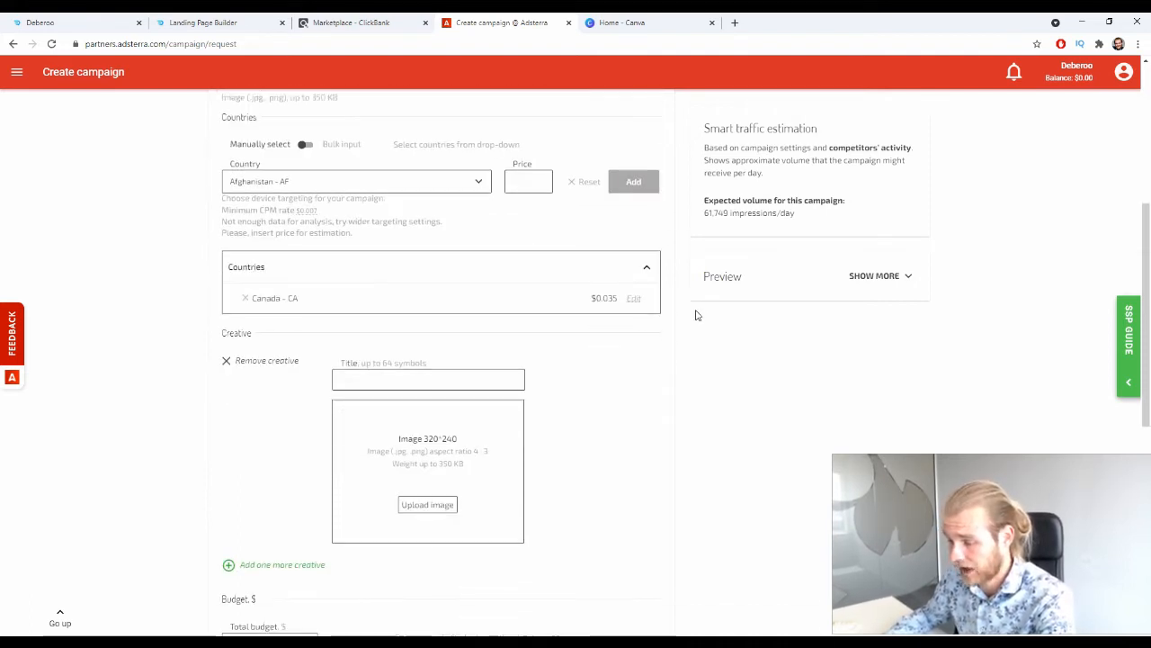
scroll(694, 314, "down", 1)
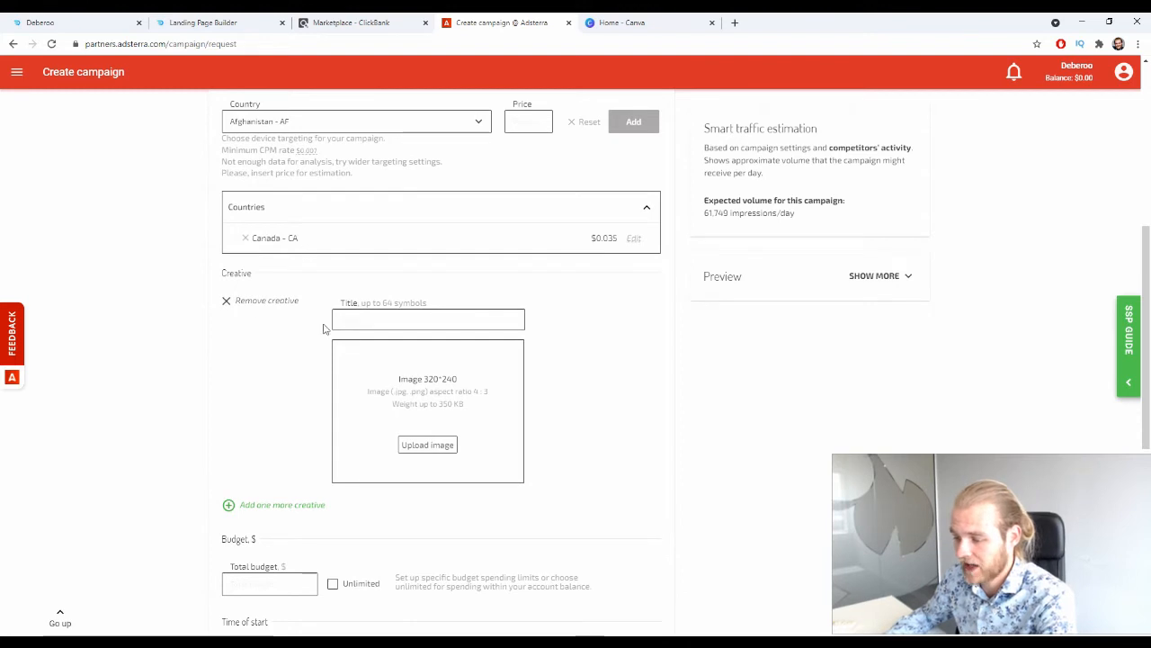
scroll(244, 209, "down", 1)
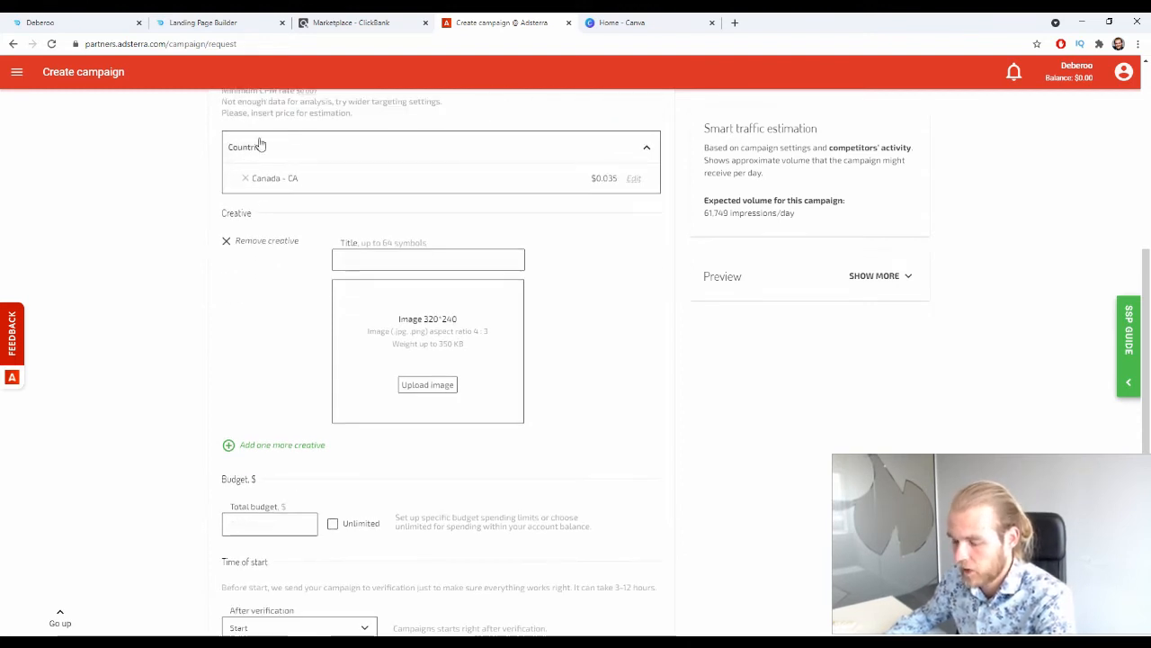
left_click(354, 255)
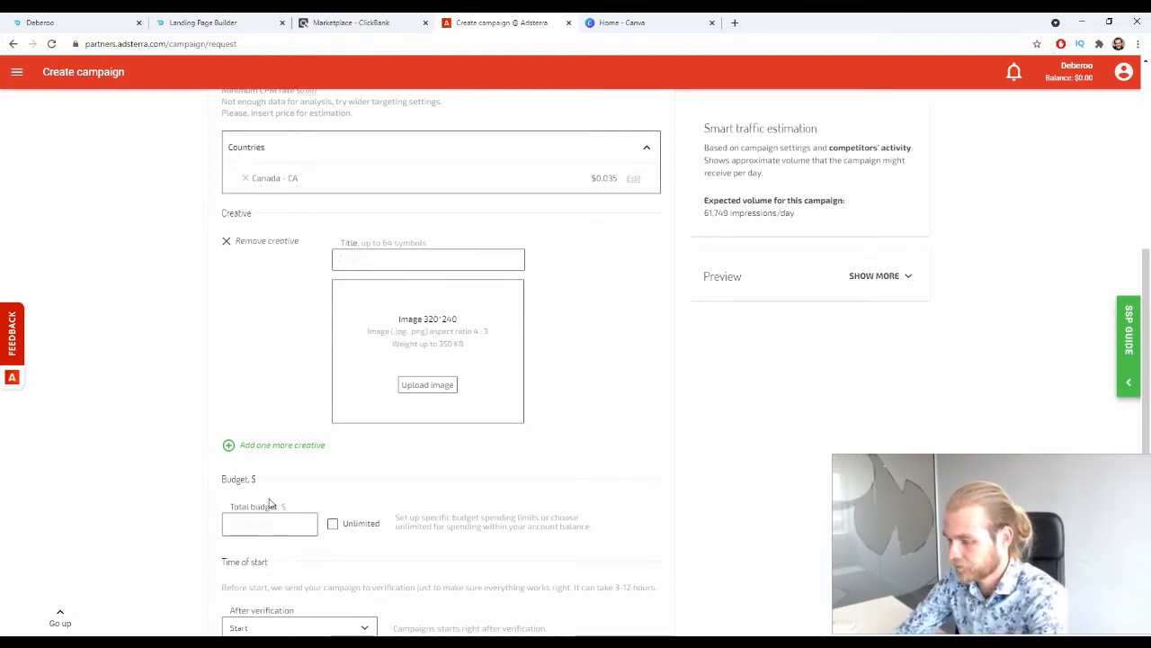
type("You Can Save Hundred")
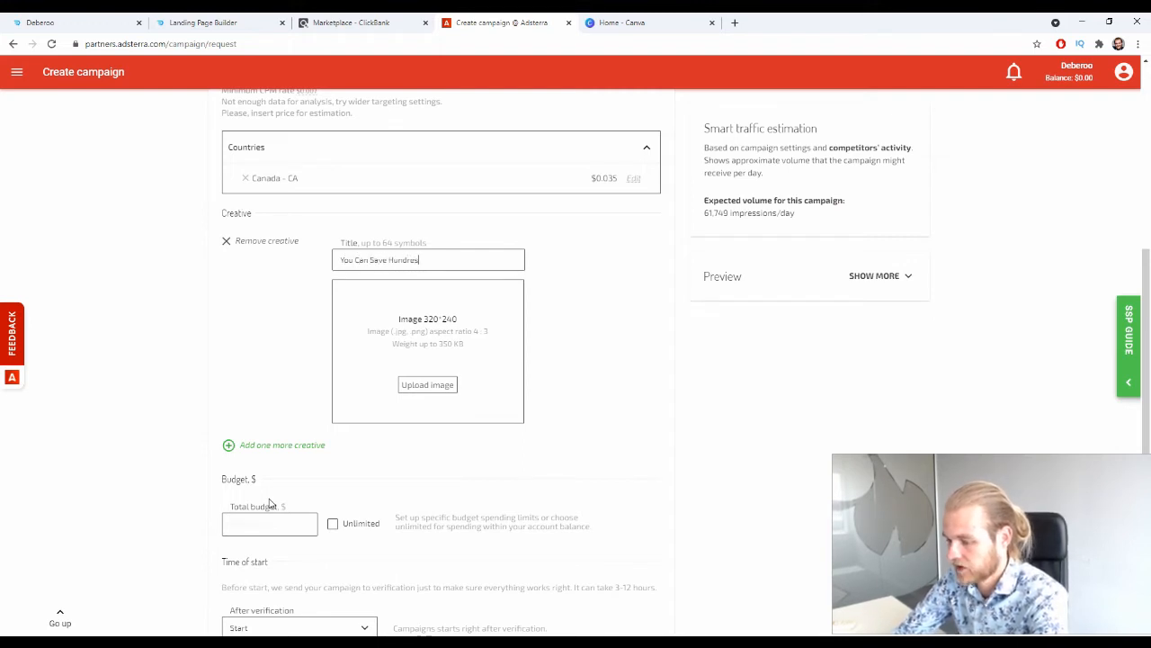
type("s ")
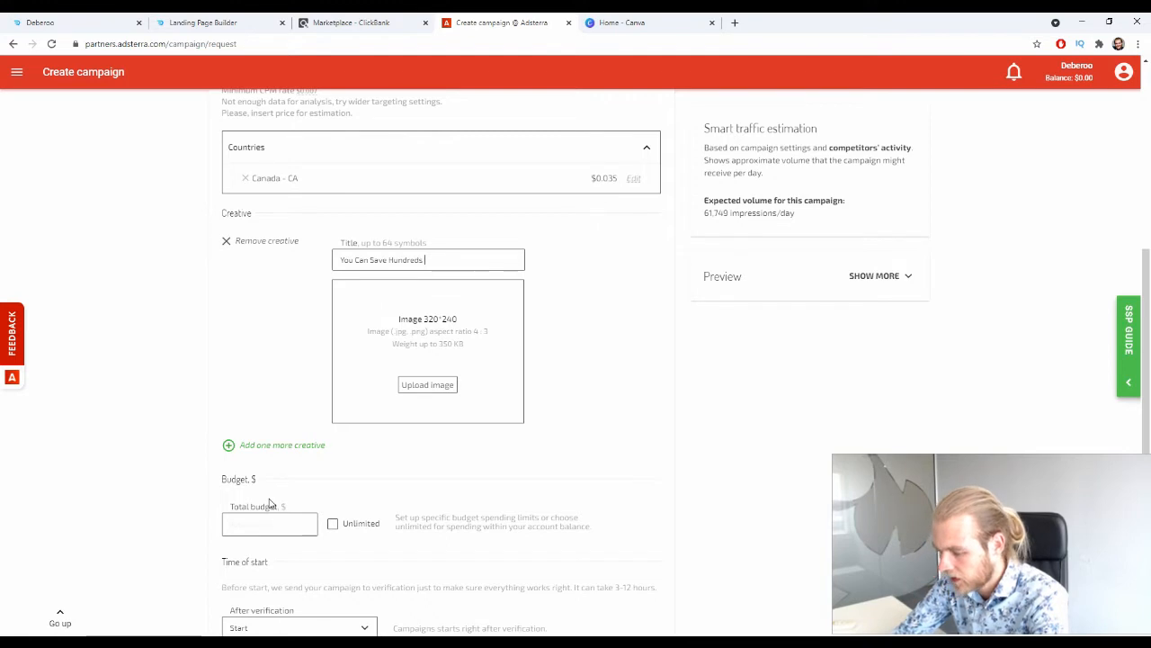
type("of Dollars")
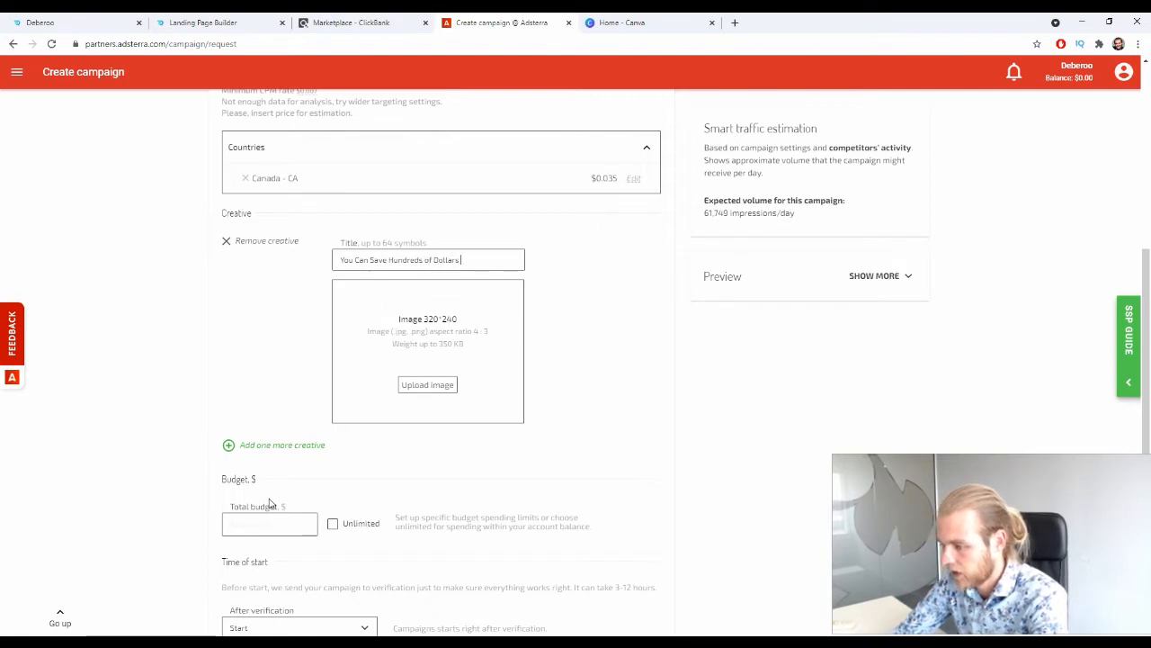
type(" a Year ")
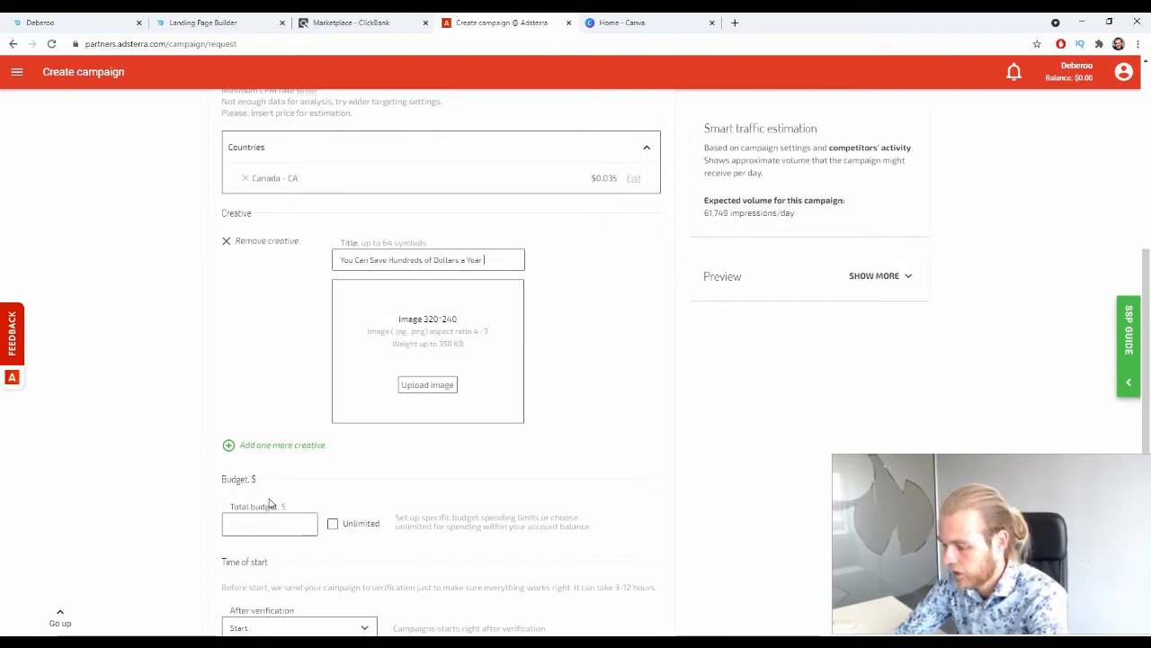
type("with This W")
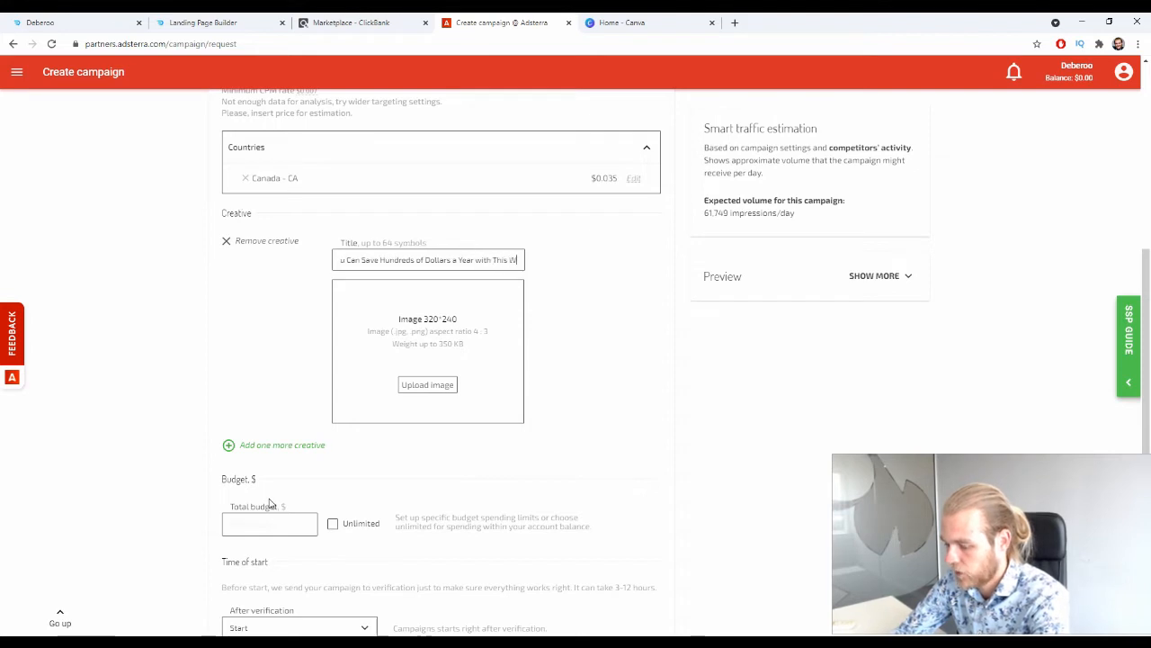
type("eier ")
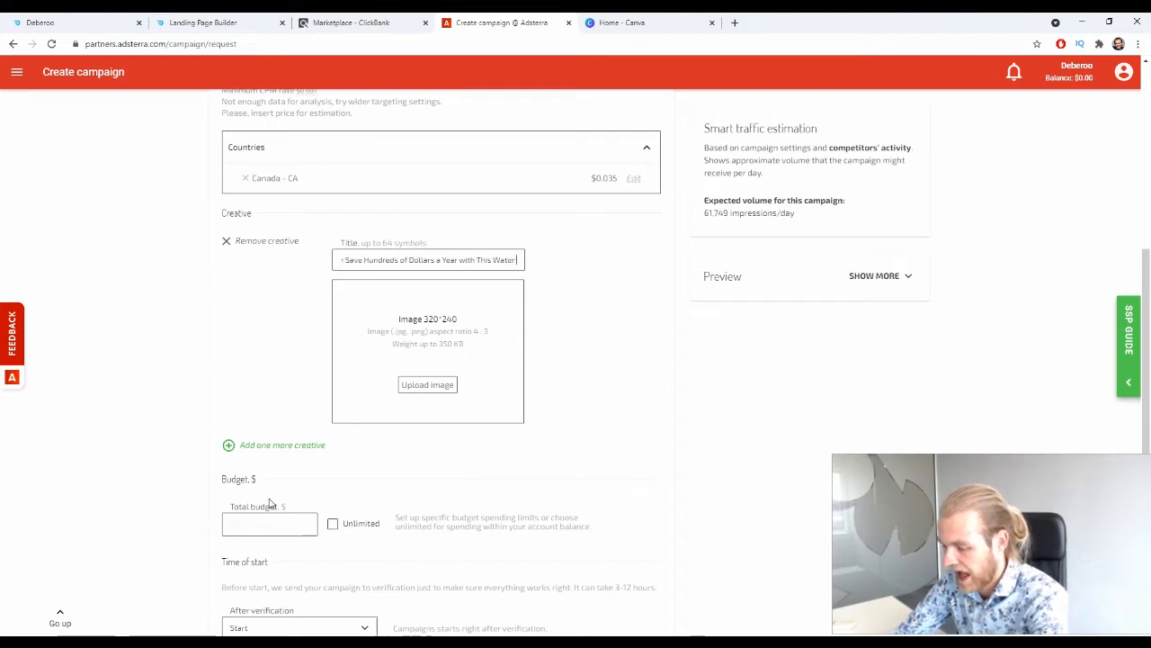
type("Heak")
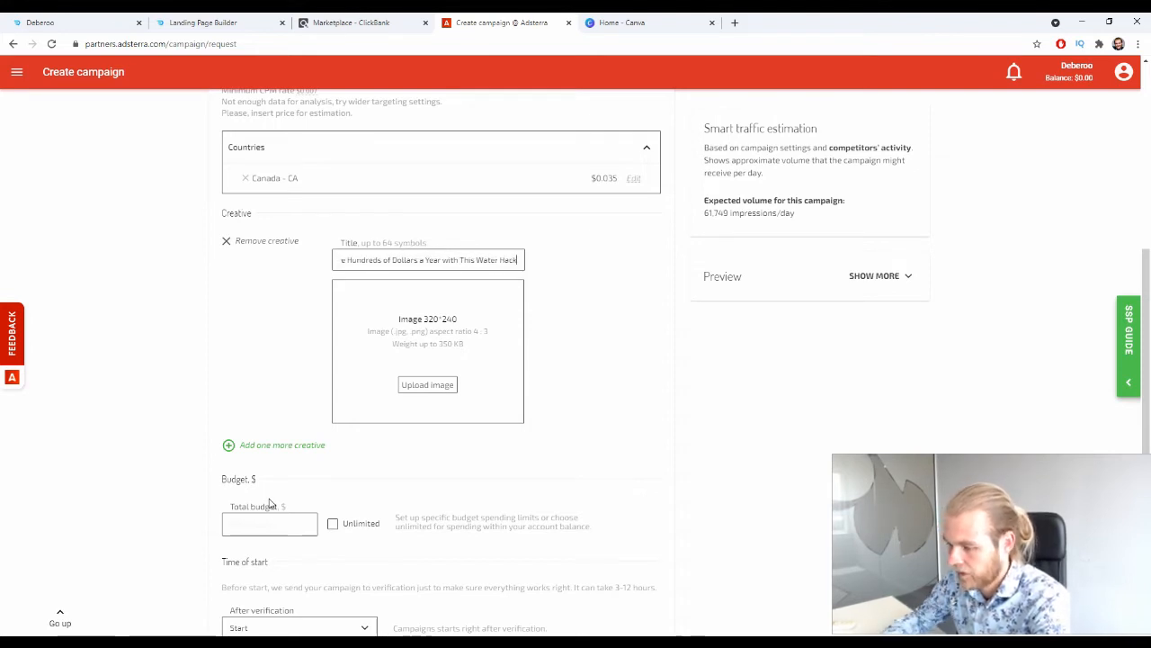
left_click(251, 384)
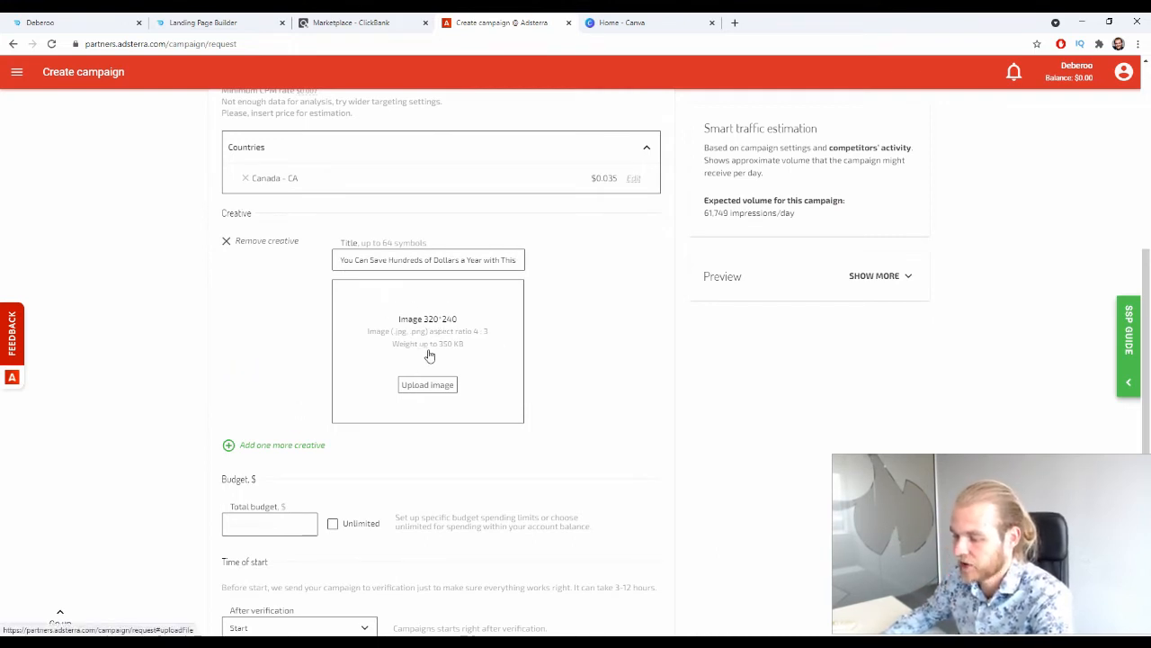
Switch to Canva and create a new custom-size design of 320 x 240 px.
left_click(642, 20)
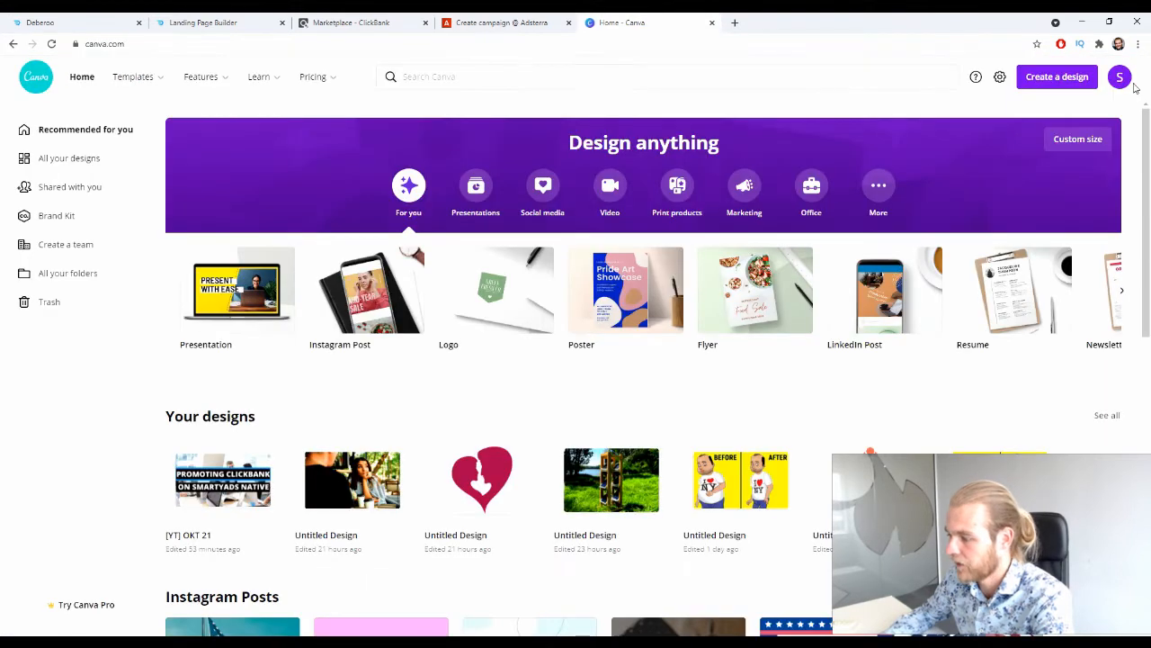
left_click(1057, 76)
left_click(997, 399)
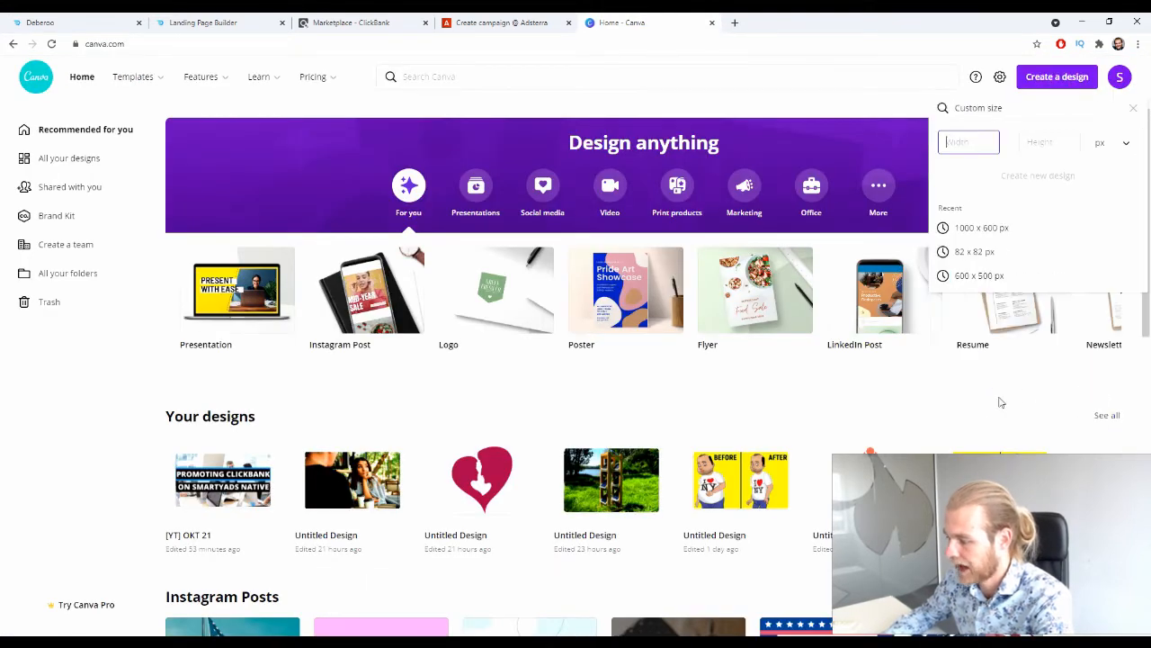
type("320")
key("Tab")
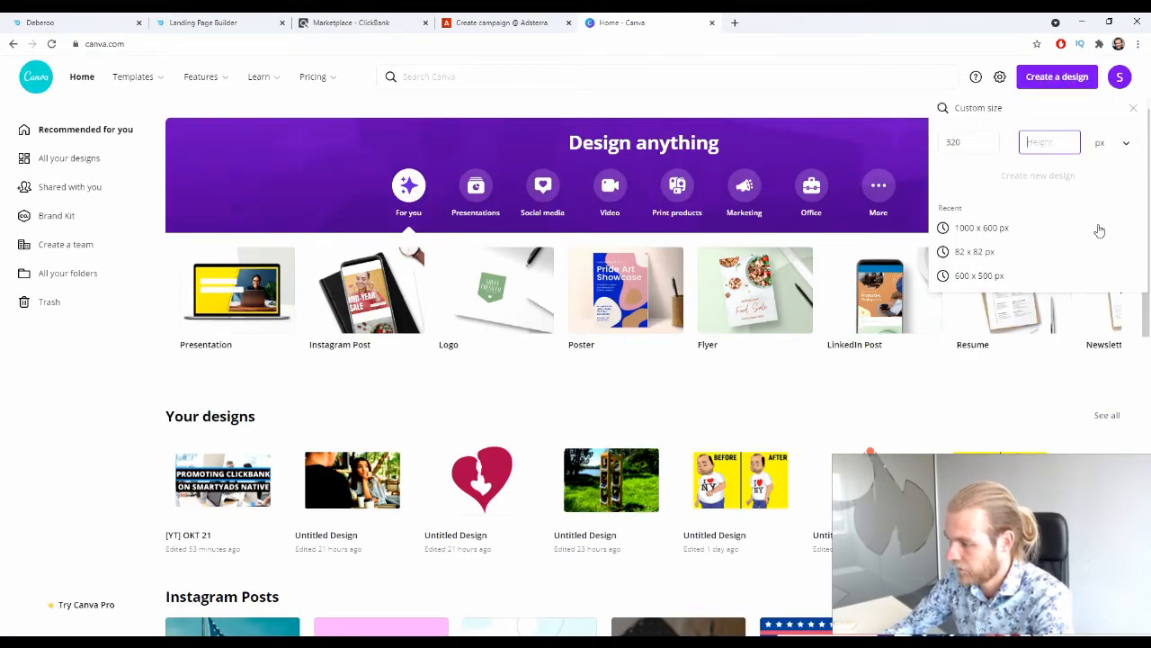
type("4")
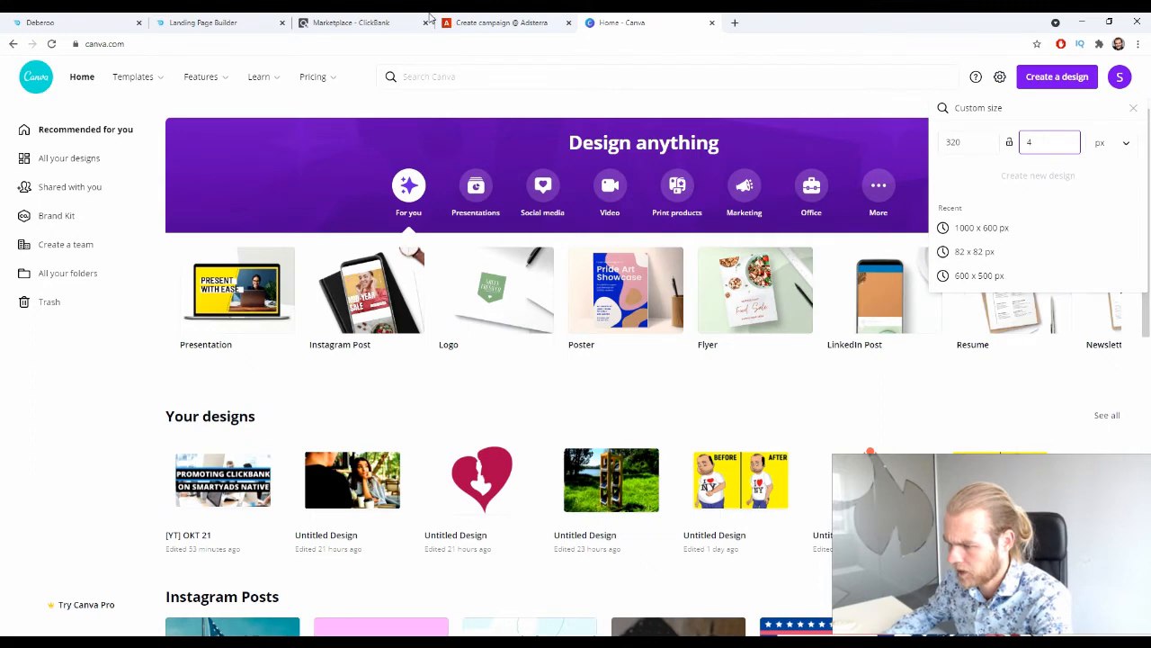
left_click(517, 22)
left_click(586, 20)
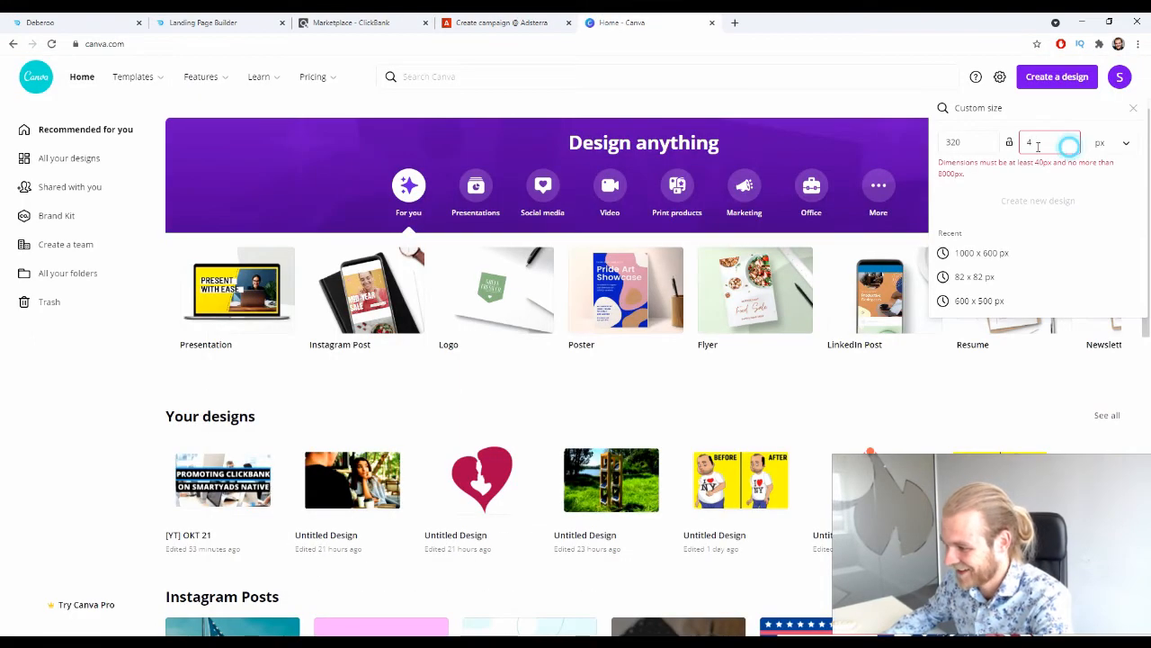
key("BackSpace")
type("240")
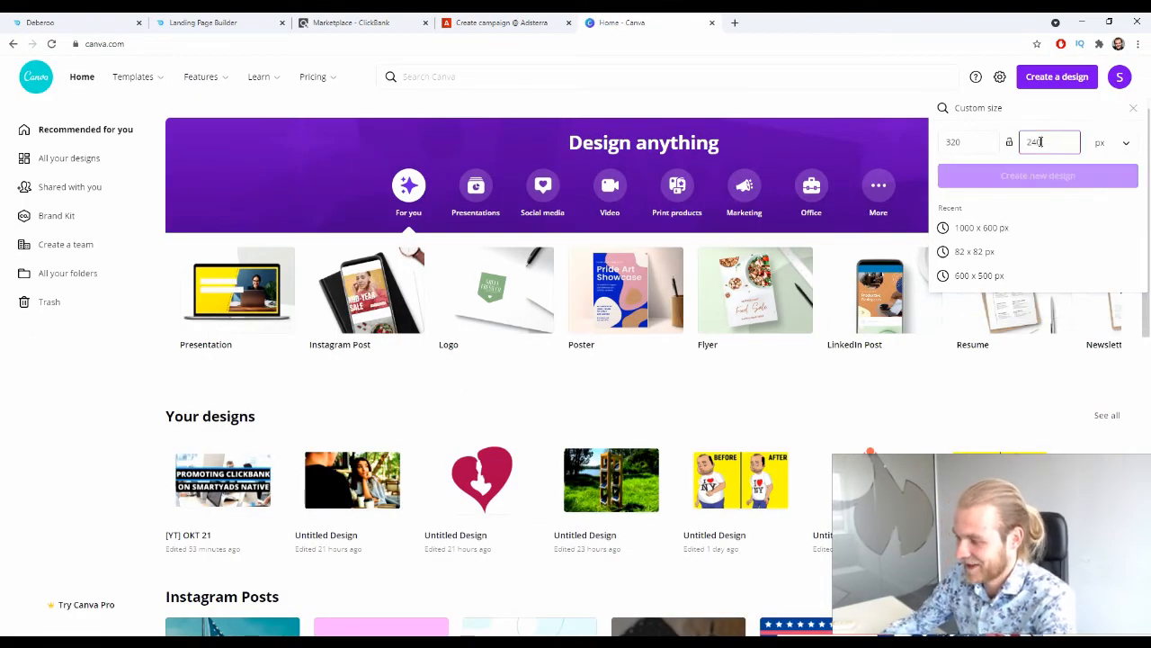
left_click(1015, 172)
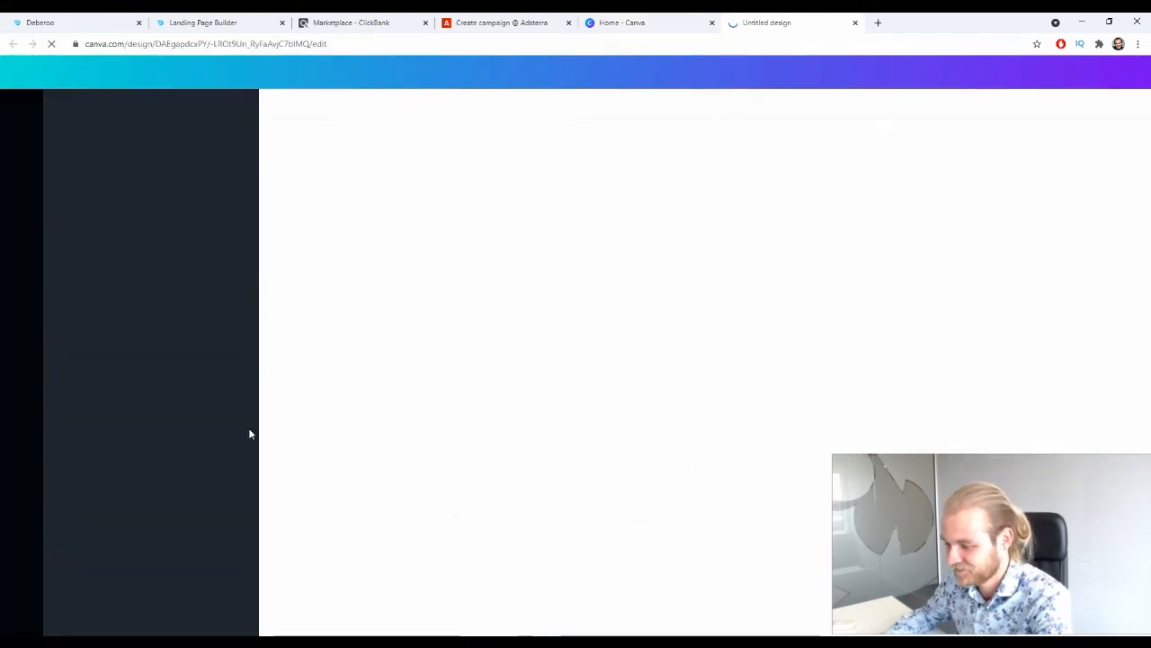
Search Google Images in a new browser tab for "weird water machine" and look through the pictures.
left_click(878, 22)
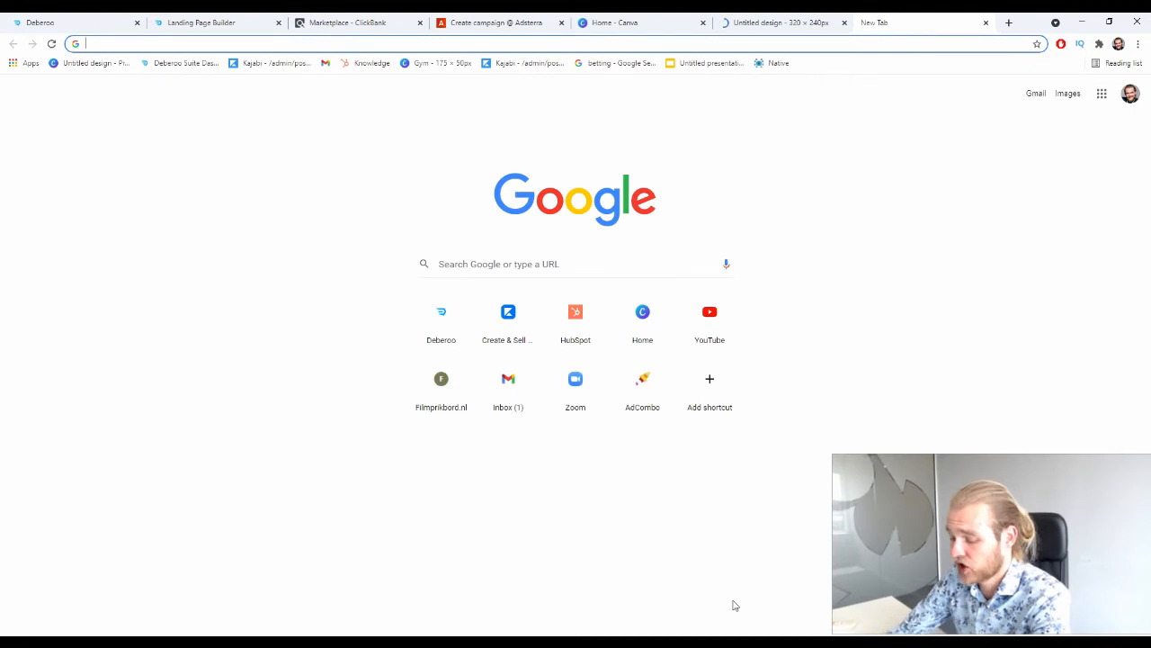
type("wi")
key("BackSpace")
type("eirfd")
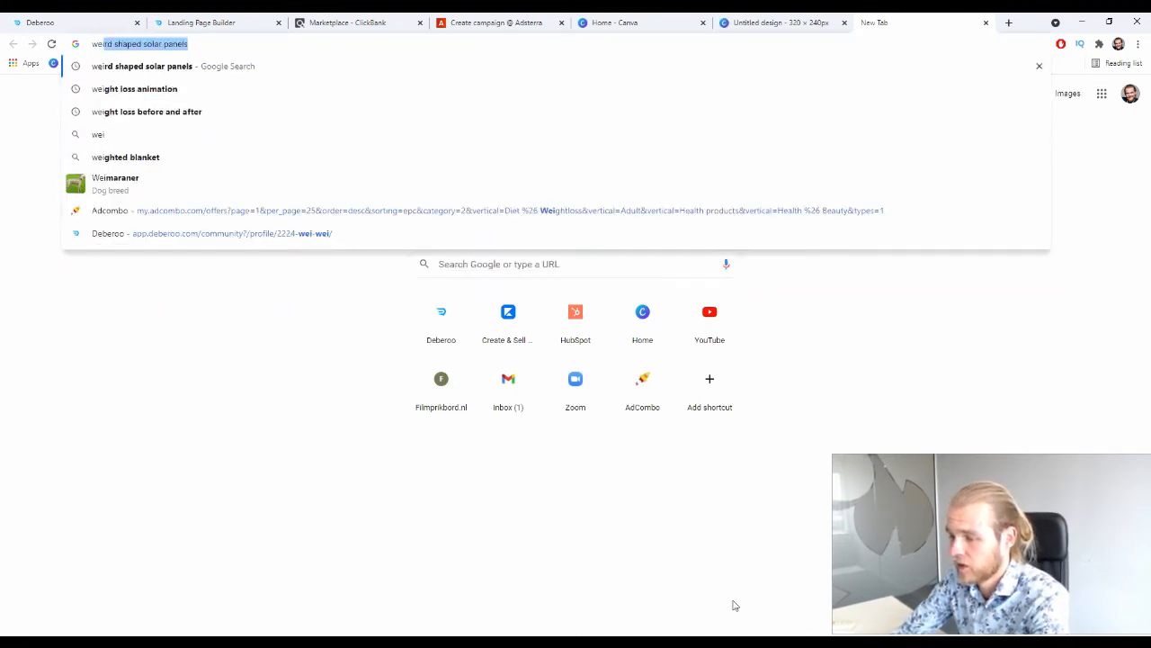
key("BackSpace")
key("BackSpace")
type("d water ")
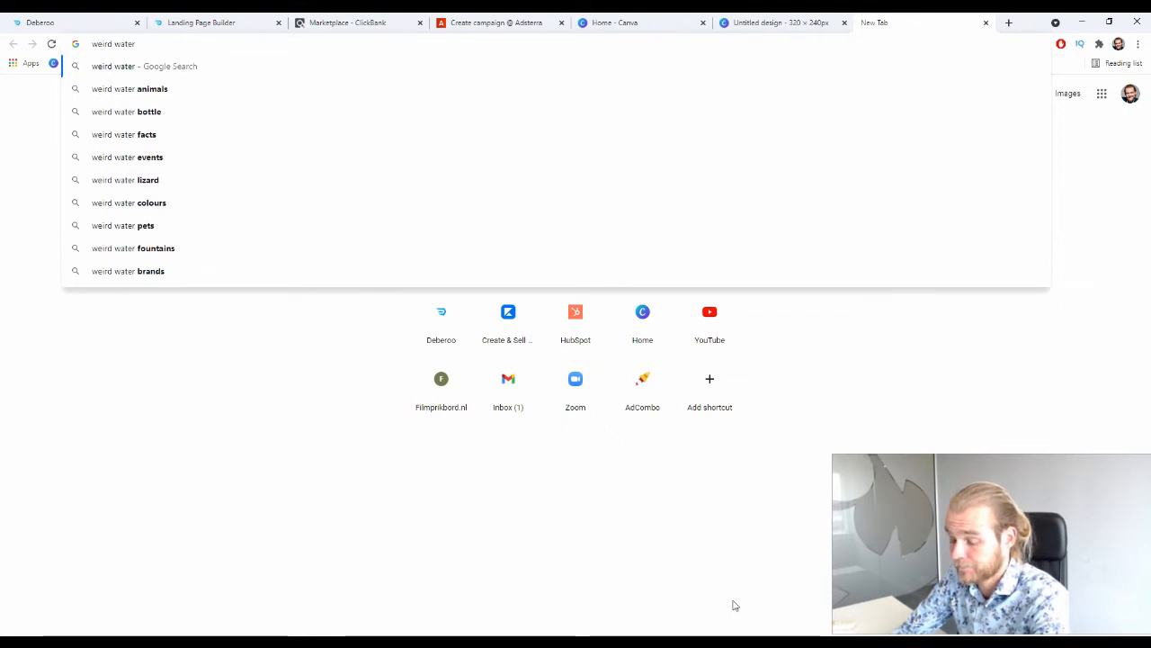
type("machine")
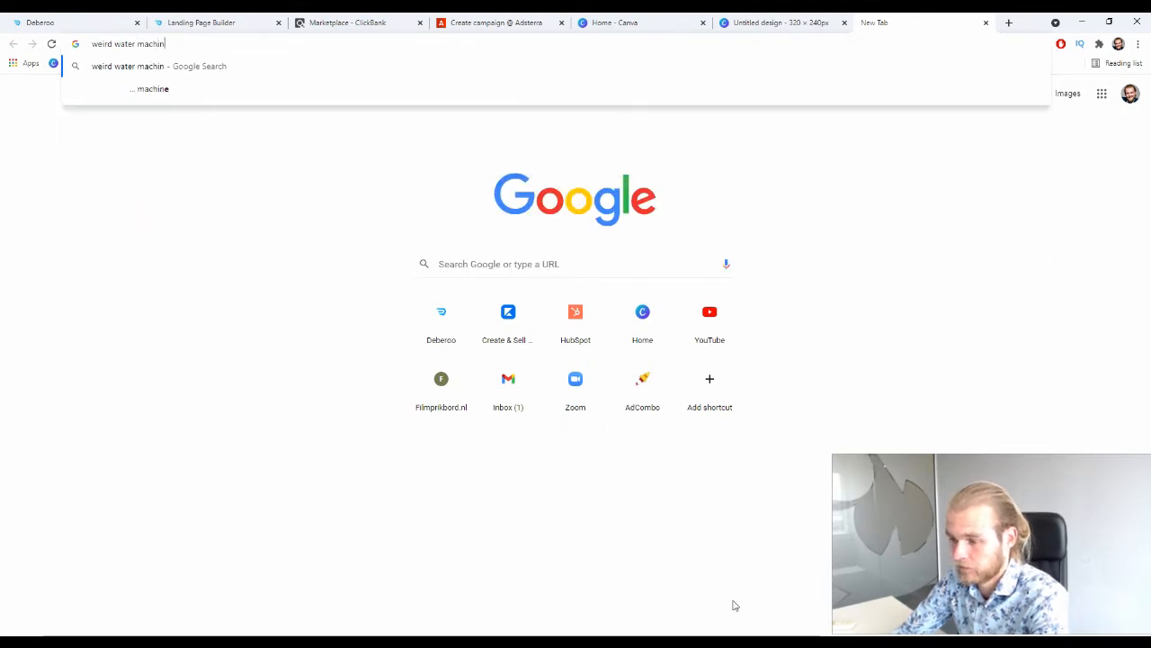
key("Return")
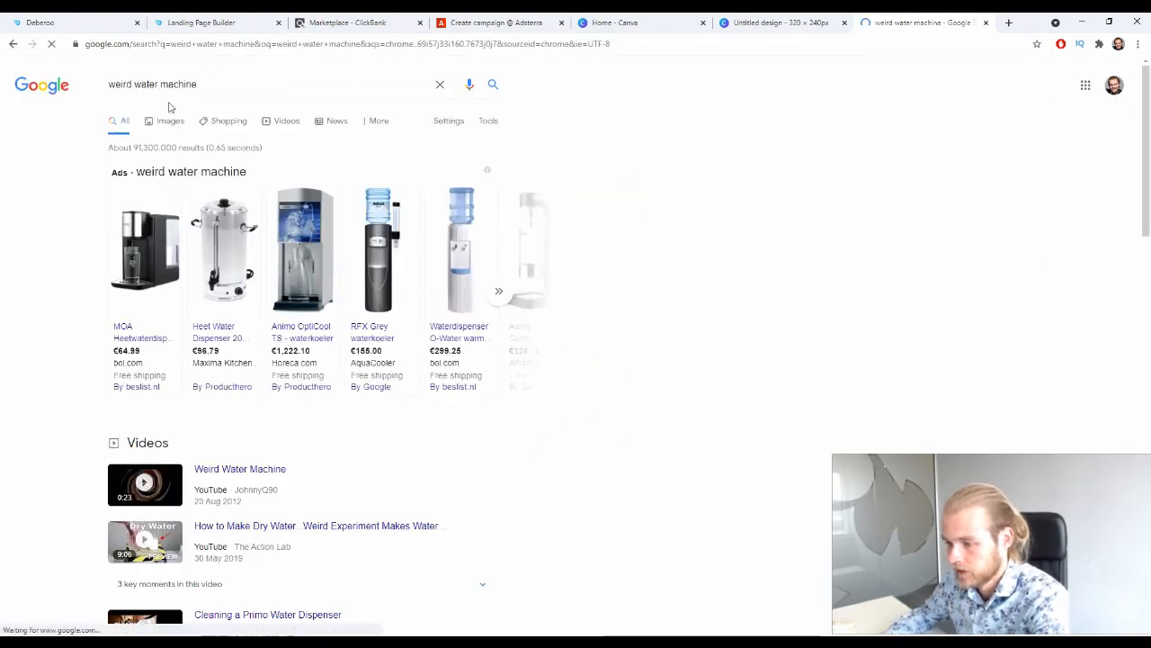
left_click(167, 117)
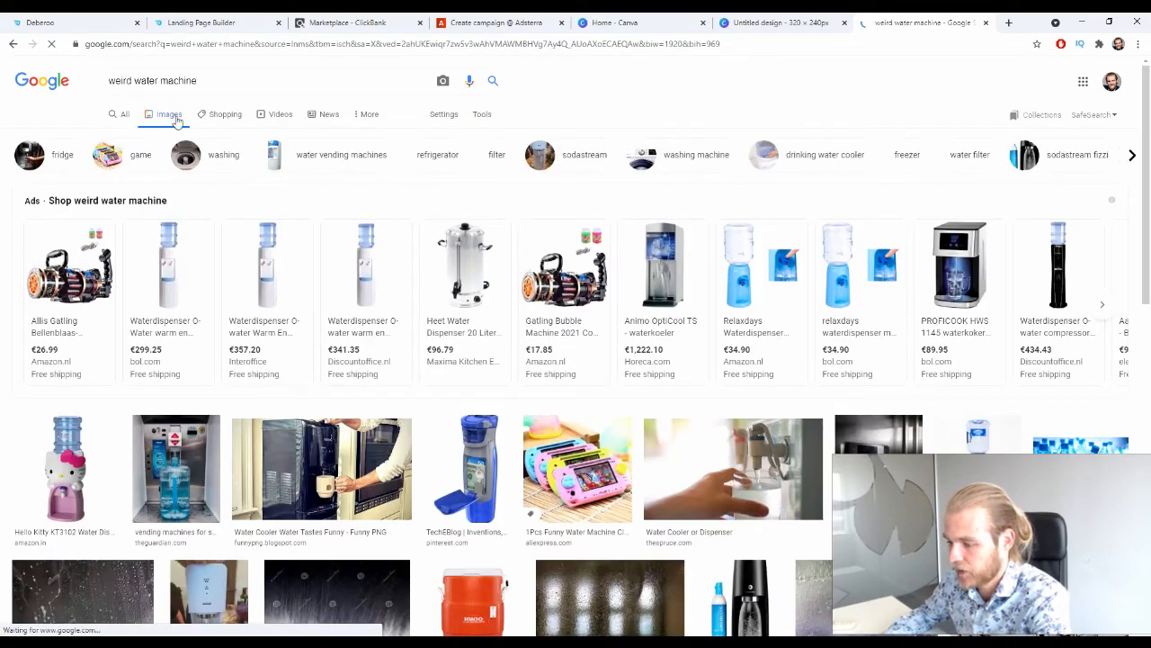
scroll(309, 183, "down", 3)
scroll(310, 183, "down", 3)
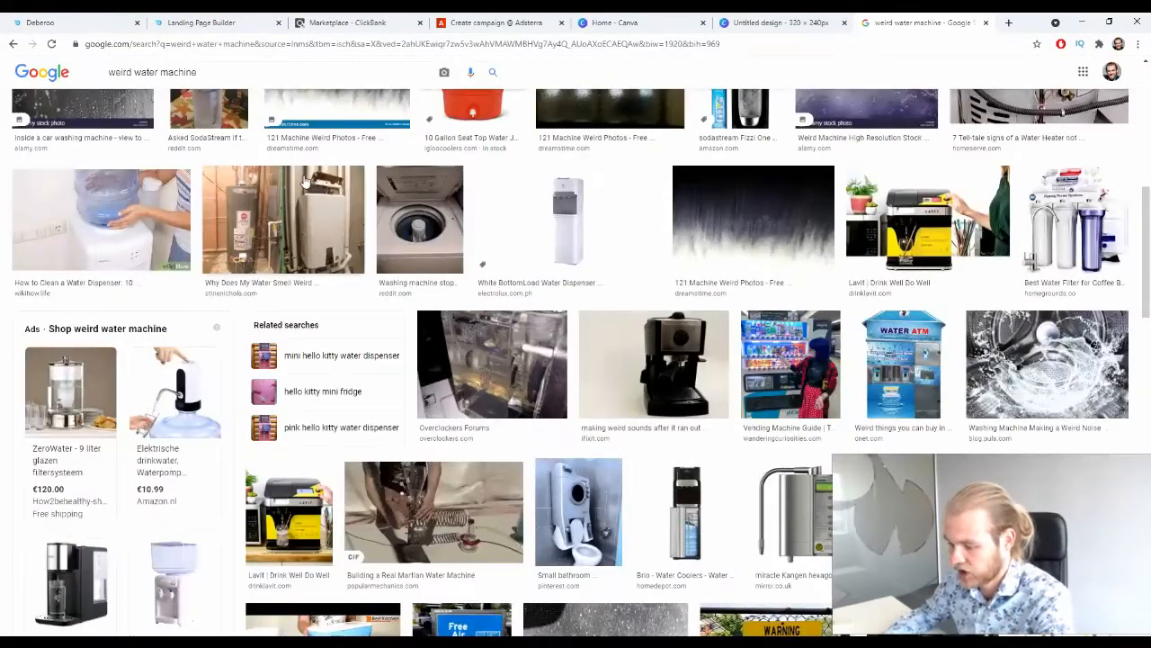
scroll(348, 194, "up", 6)
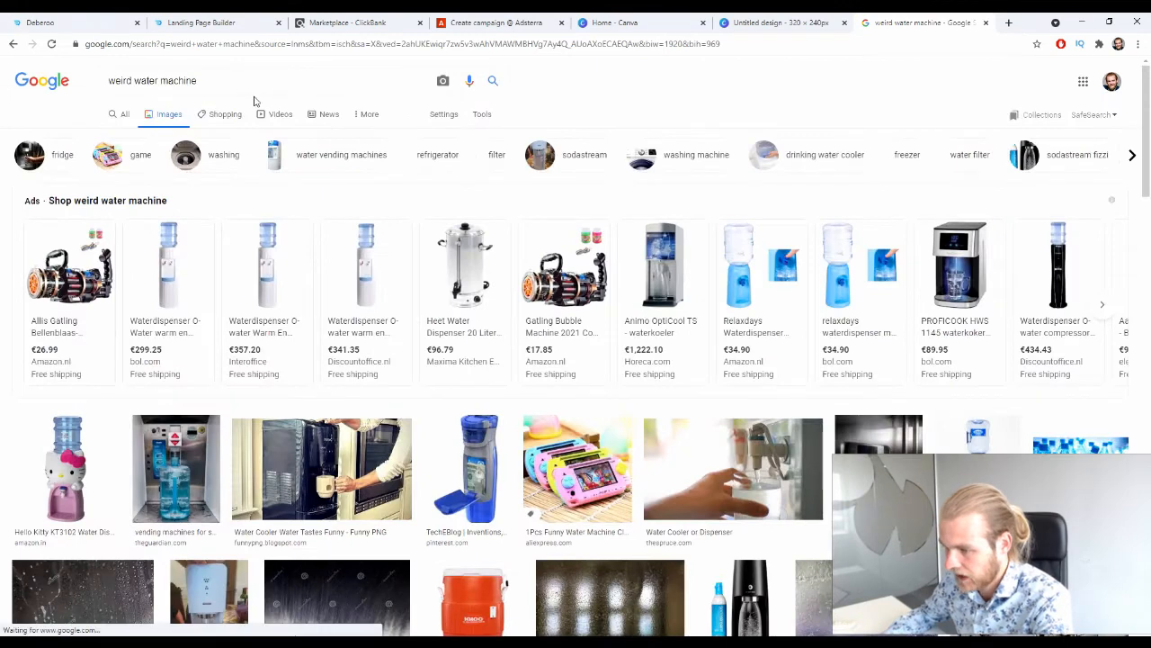
Change the image search to "weird way of getting water" and look through the pictures for an eye-catching ad image.
left_click_drag(231, 80, 133, 80)
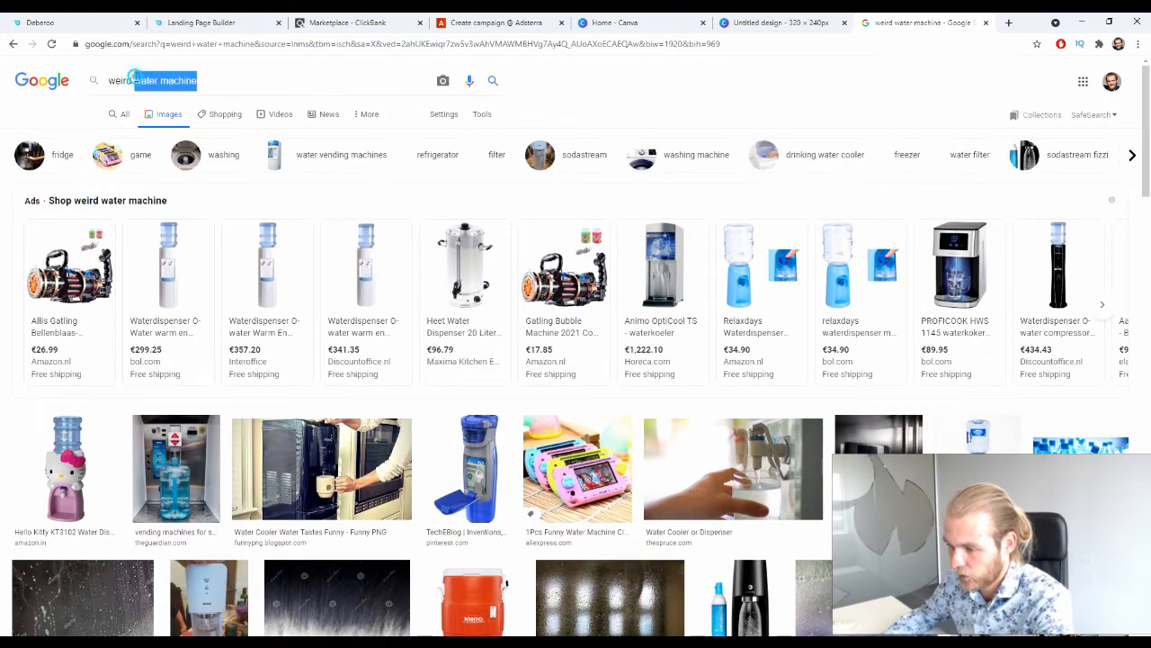
type("way of")
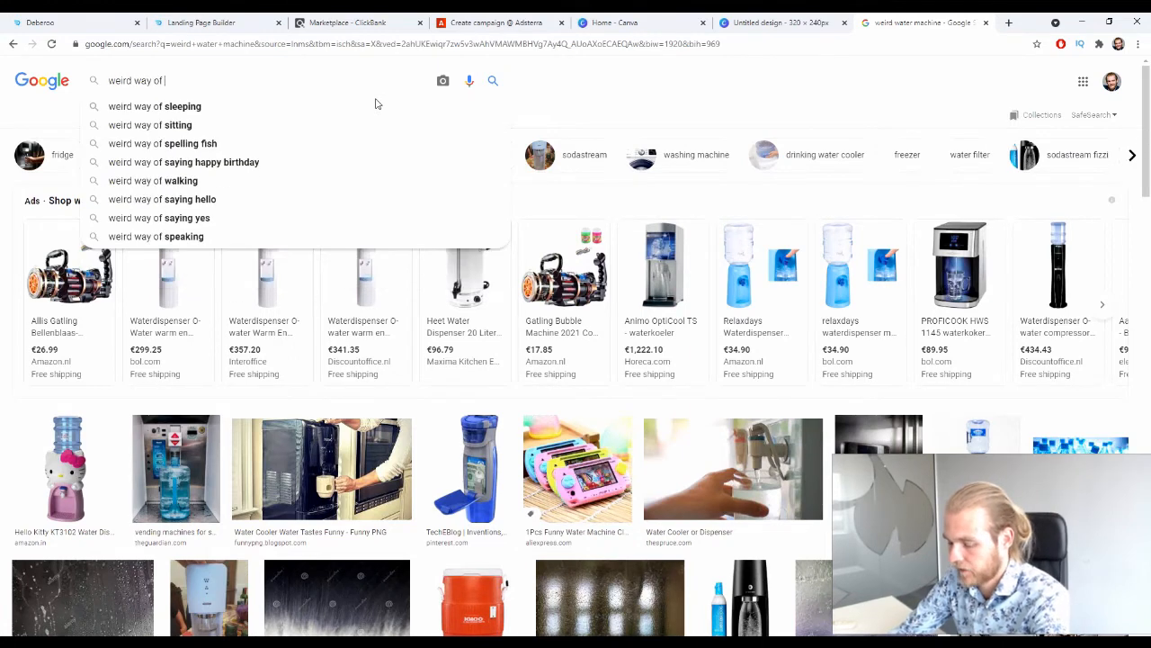
type(" getting water")
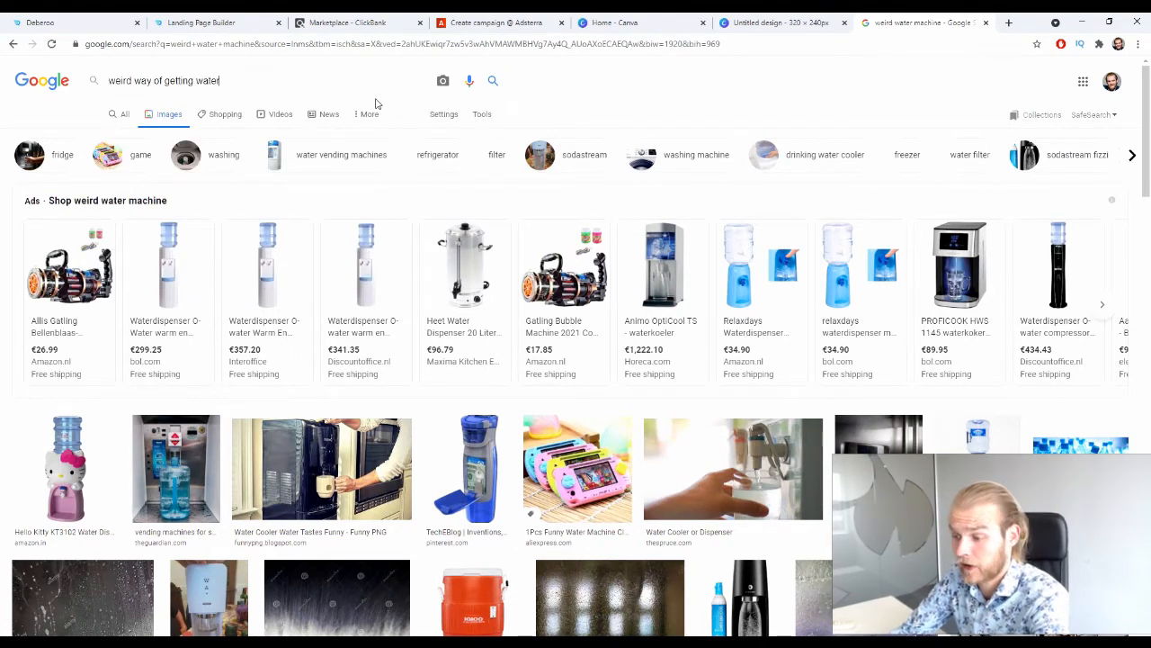
key("Return")
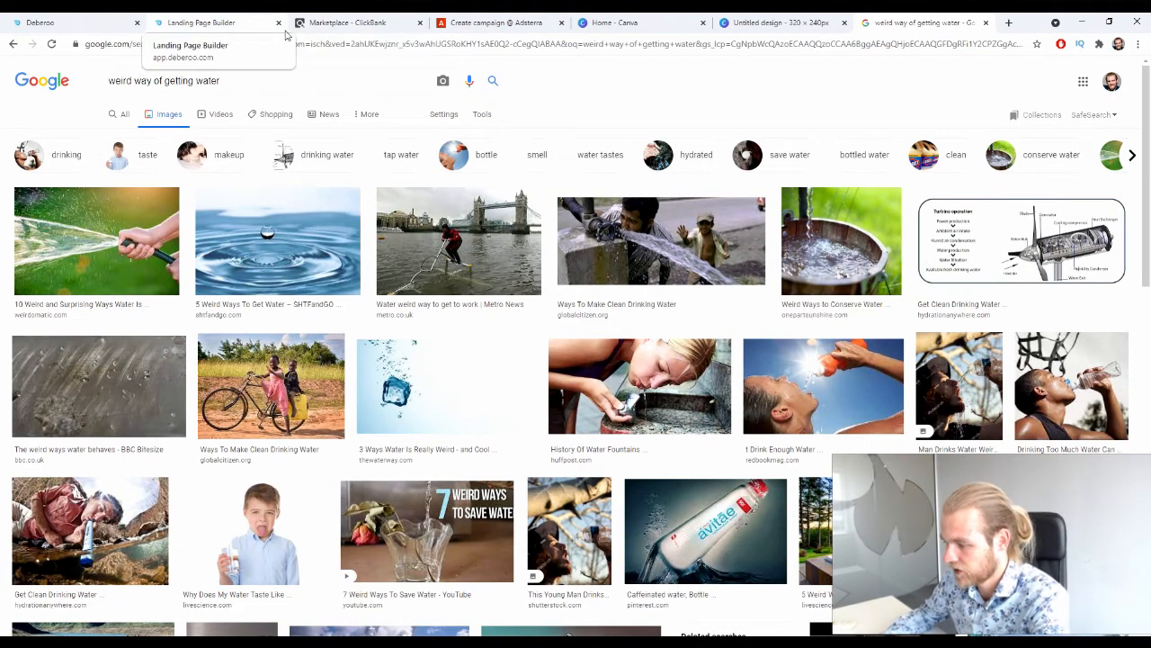
scroll(317, 182, "down", 2)
scroll(316, 182, "down", 1)
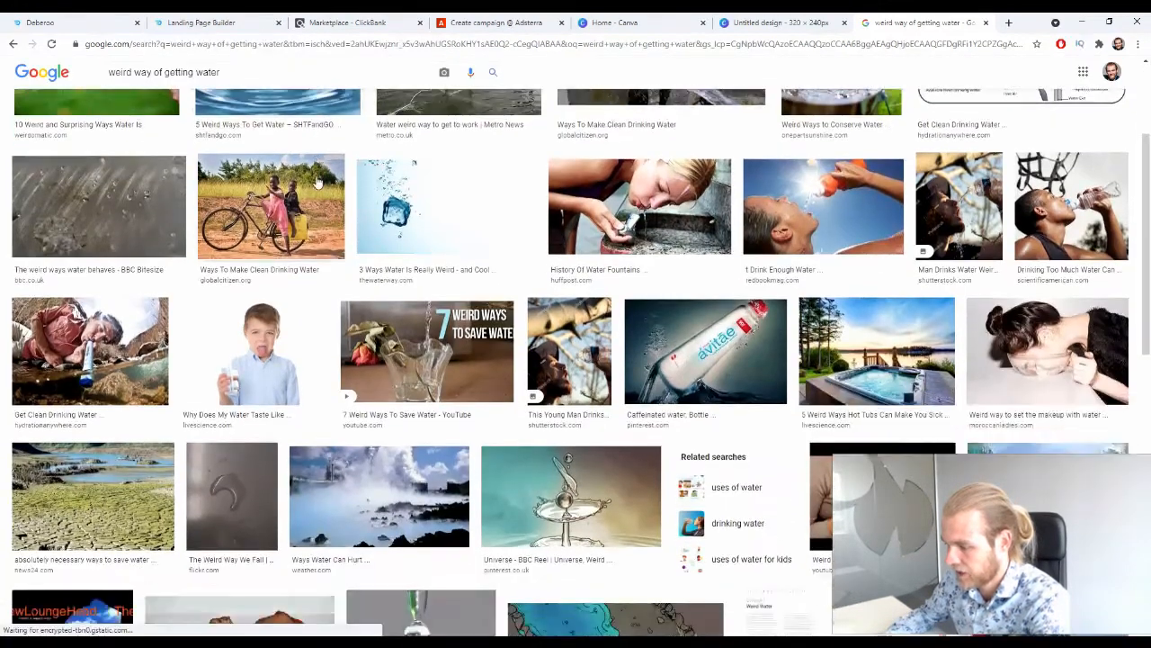
scroll(317, 183, "down", 2)
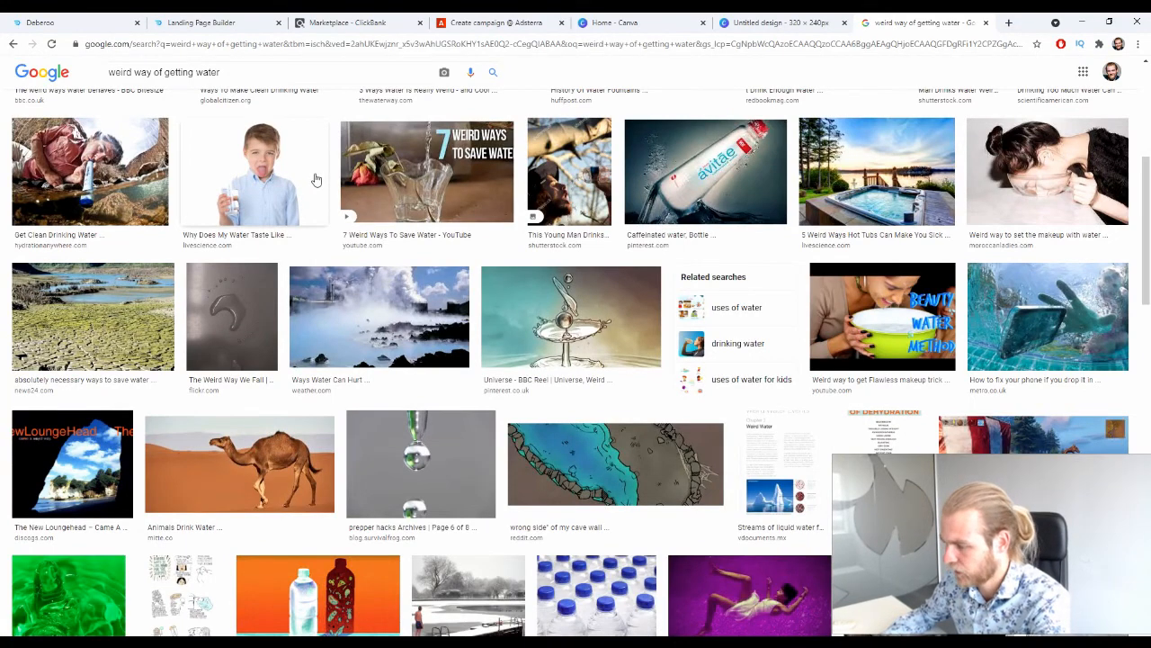
scroll(315, 180, "down", 3)
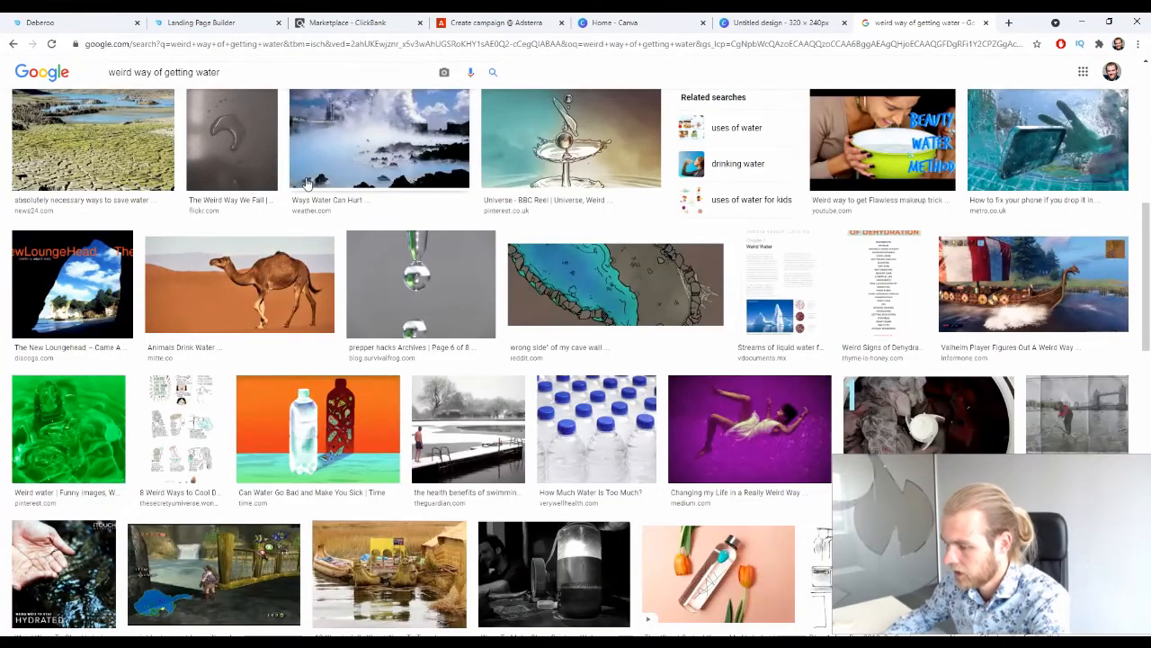
scroll(199, 131, "down", 5)
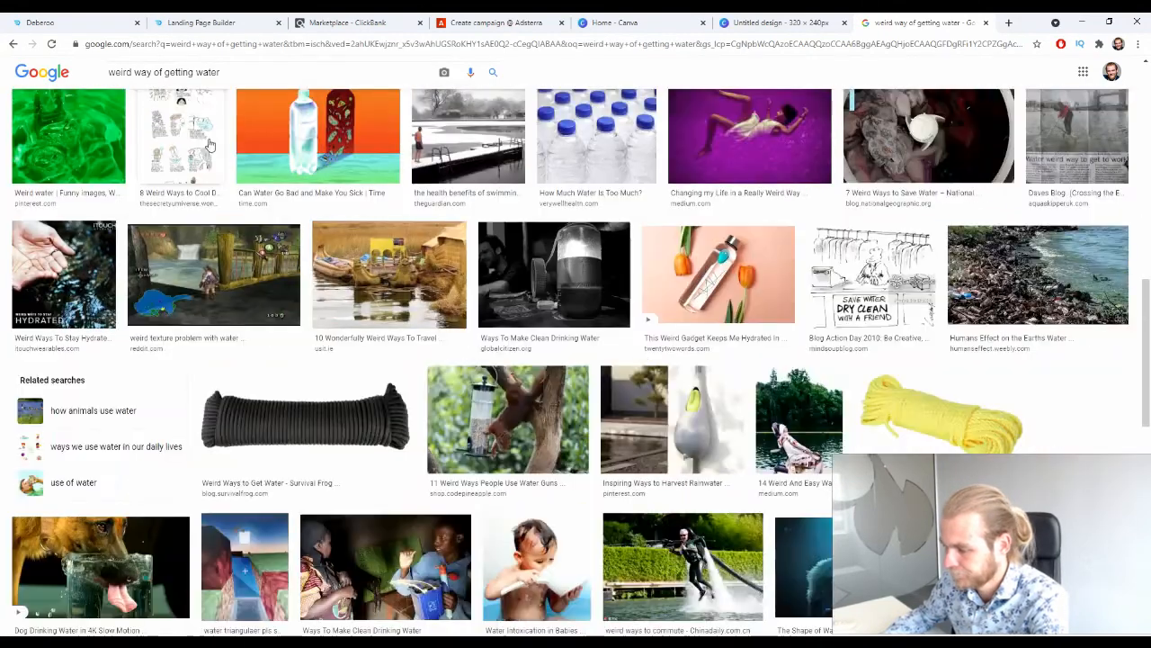
Replace the image search with "getting drinking water".
left_click(245, 65)
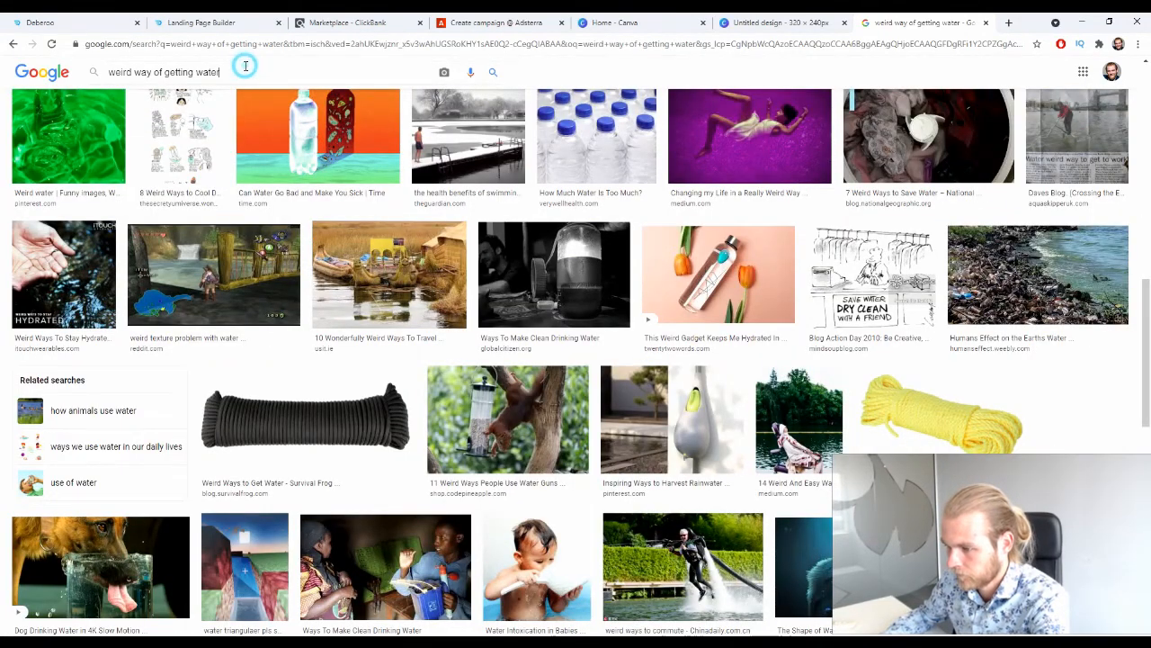
key("ctrl+a")
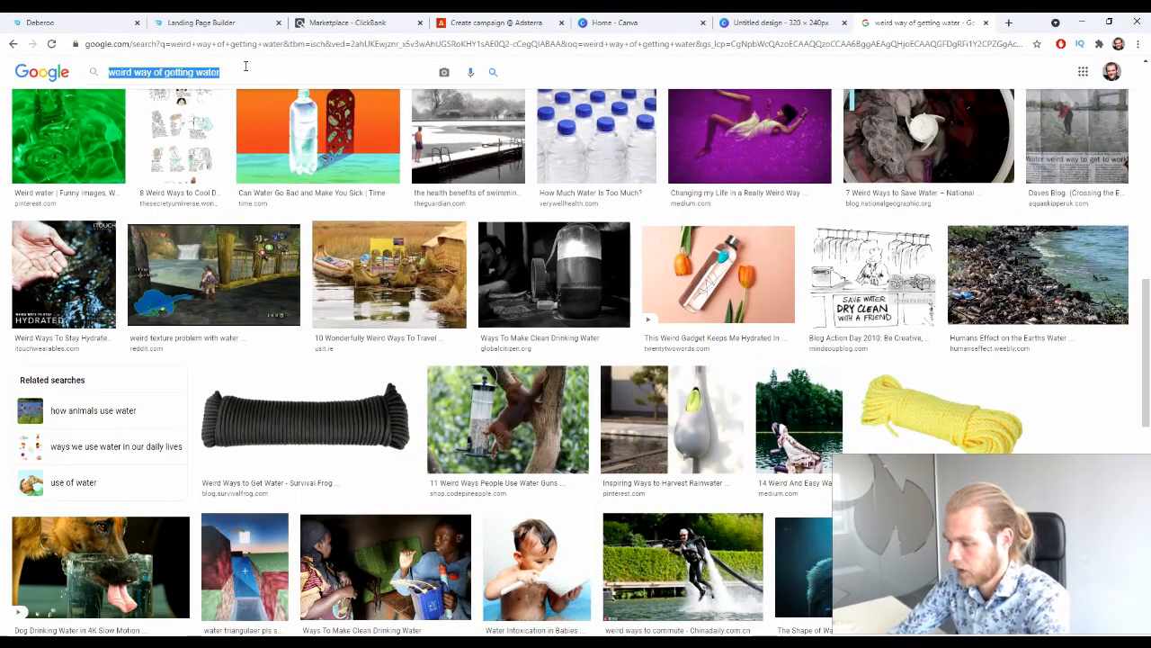
type("getting ")
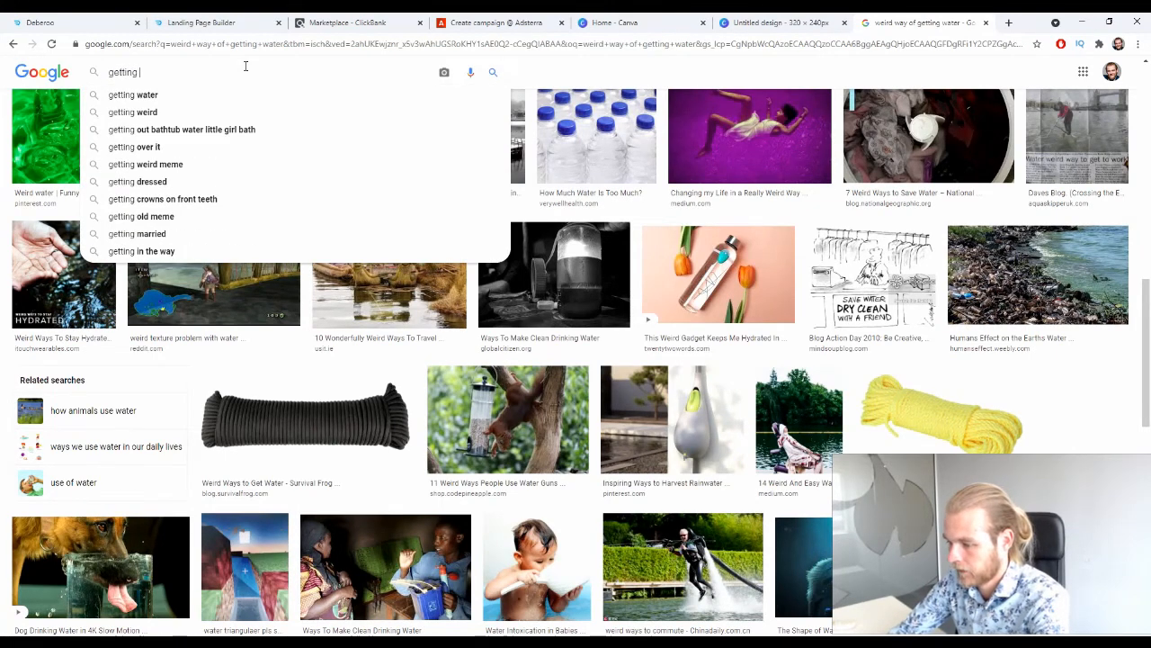
type("drinking")
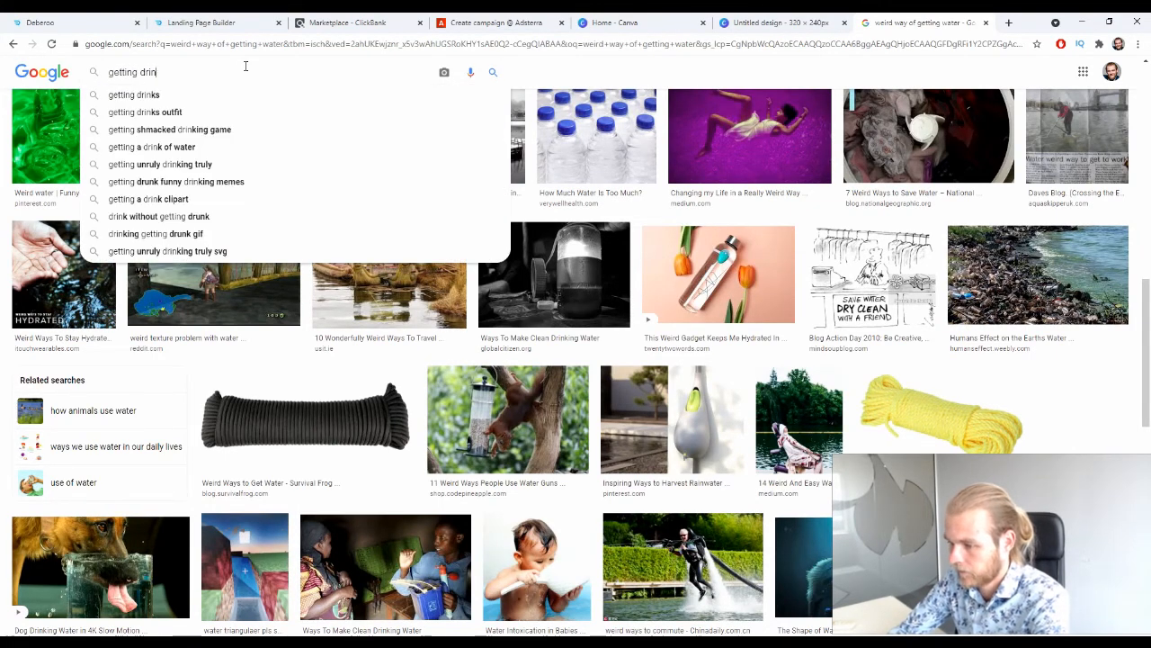
type(" water")
key("Return")
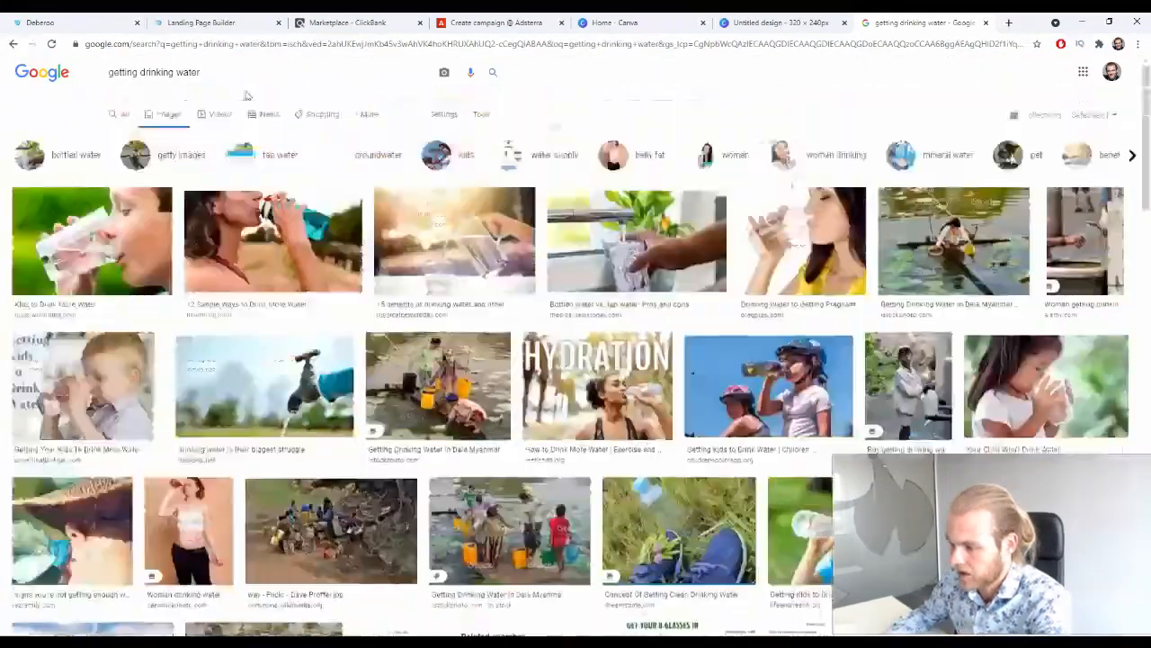
Refine the image search to "getting drinking water from the air" and preview the Water-Gen machine picture.
left_click(236, 80)
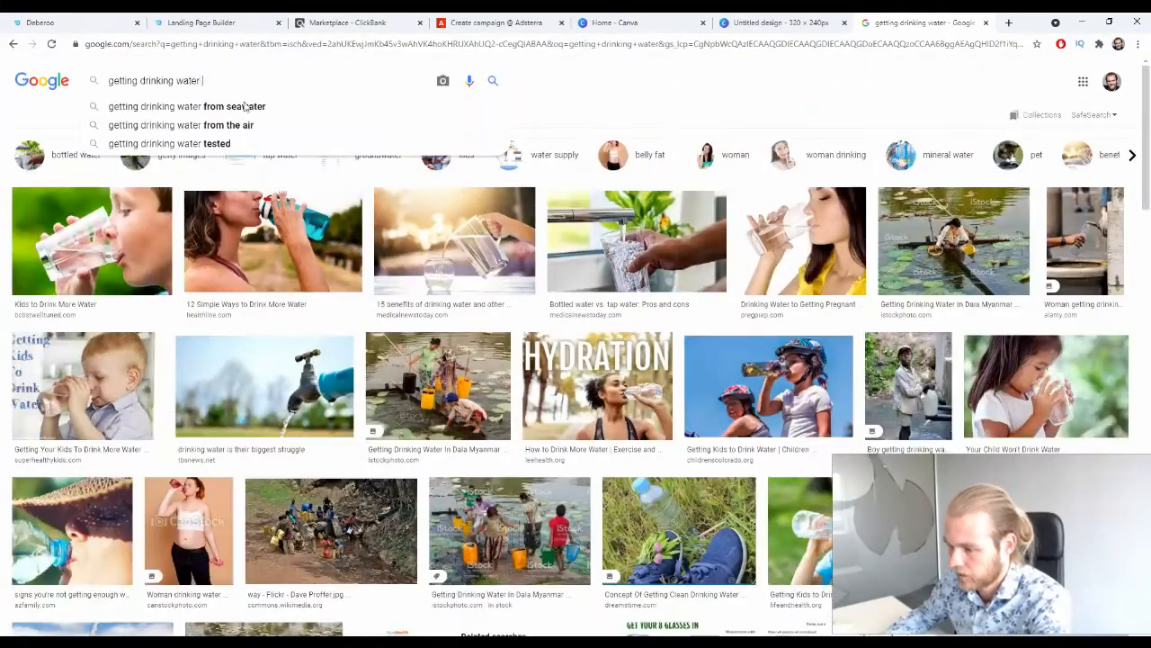
left_click(234, 124)
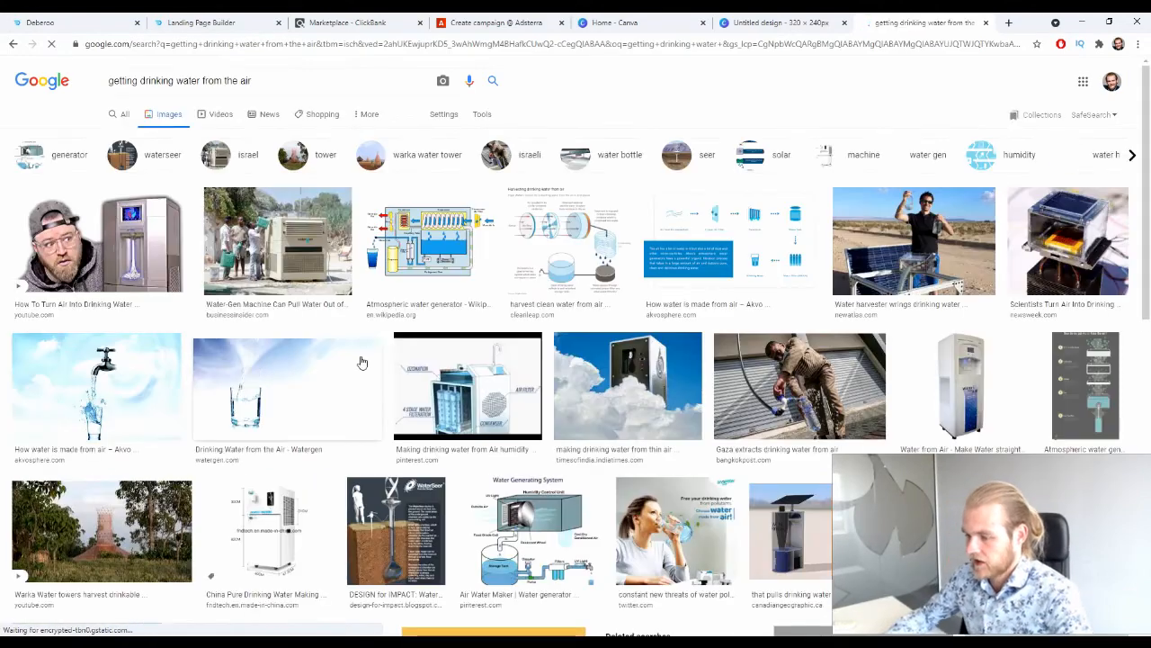
left_click(292, 249)
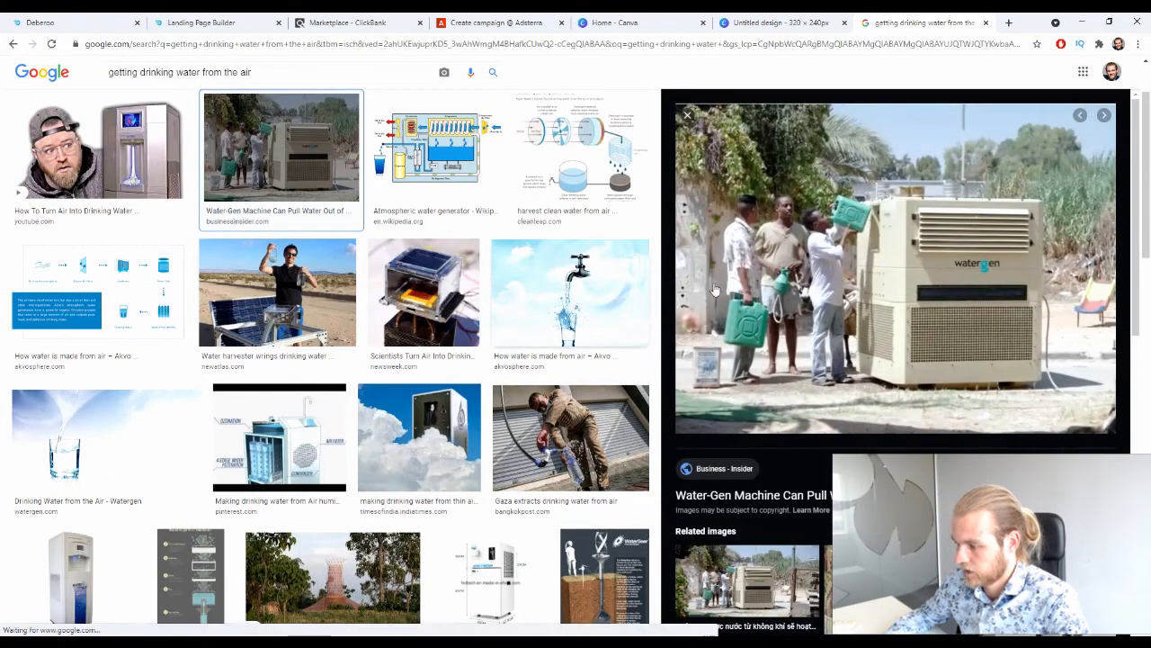
scroll(552, 210, "down", 2)
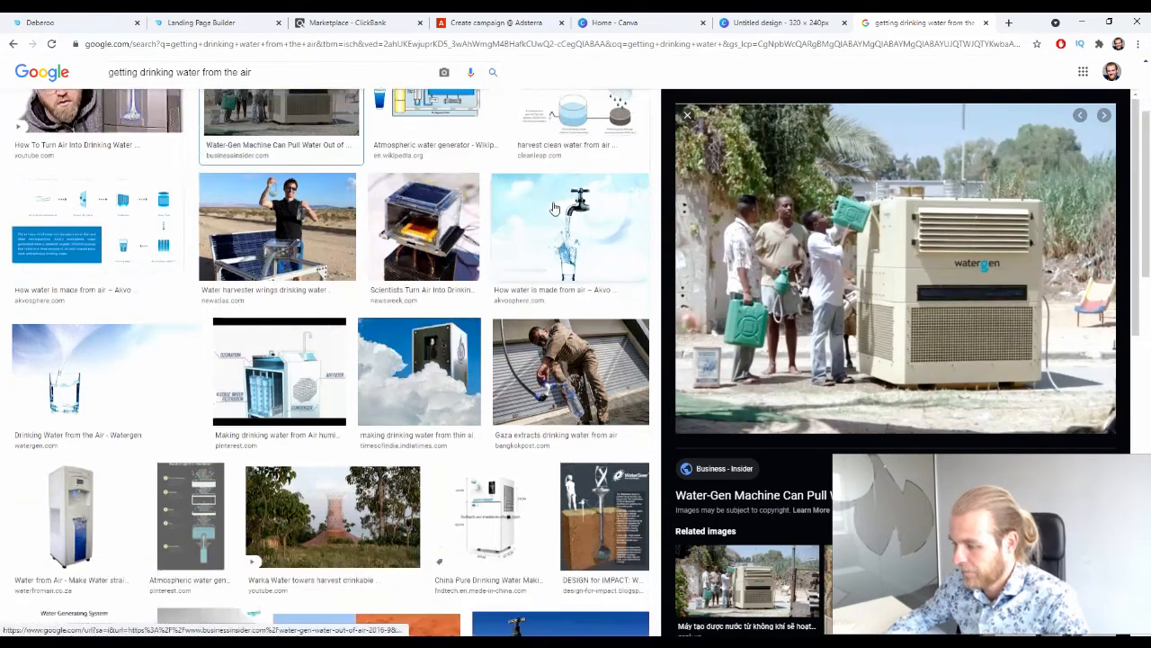
left_click(689, 116)
Look through the "getting drinking water from the air" image results and preview Wikipedia's atmospheric water generator picture.
scroll(612, 292, "down", 1)
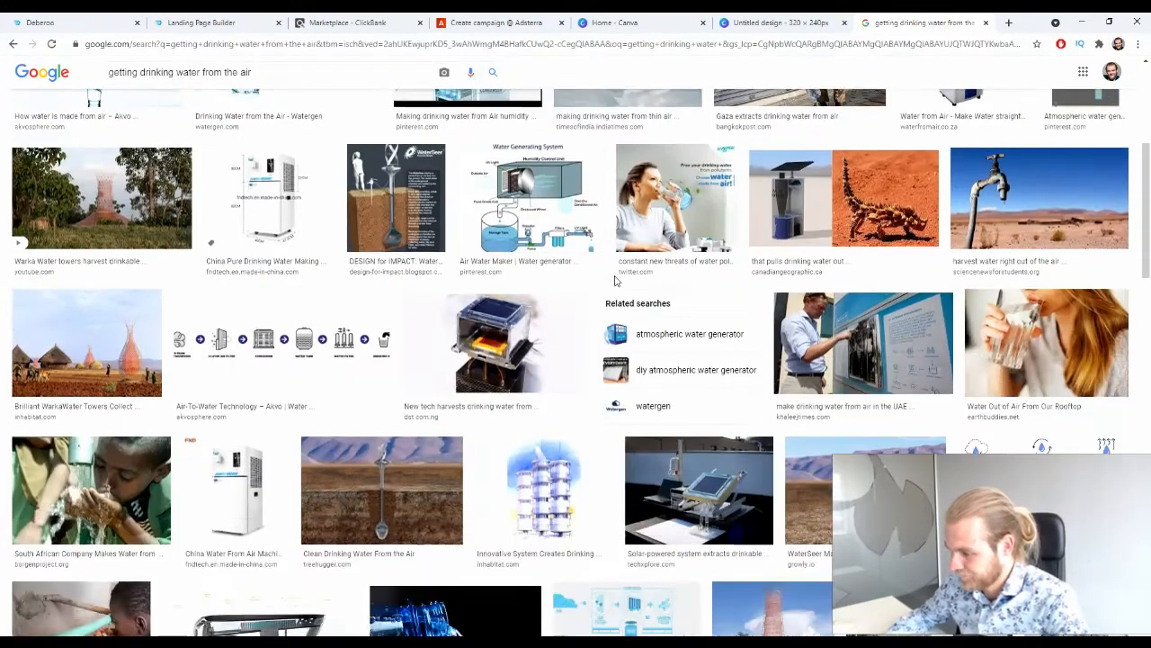
scroll(615, 280, "down", 3)
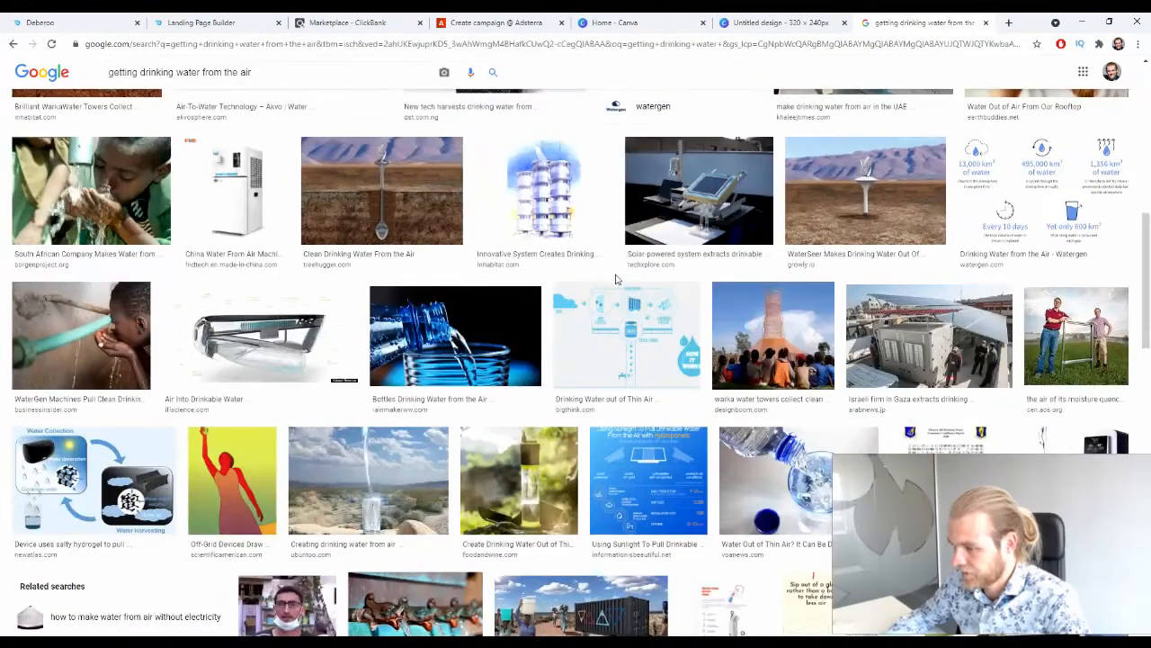
scroll(615, 280, "down", 1)
scroll(615, 281, "down", 1)
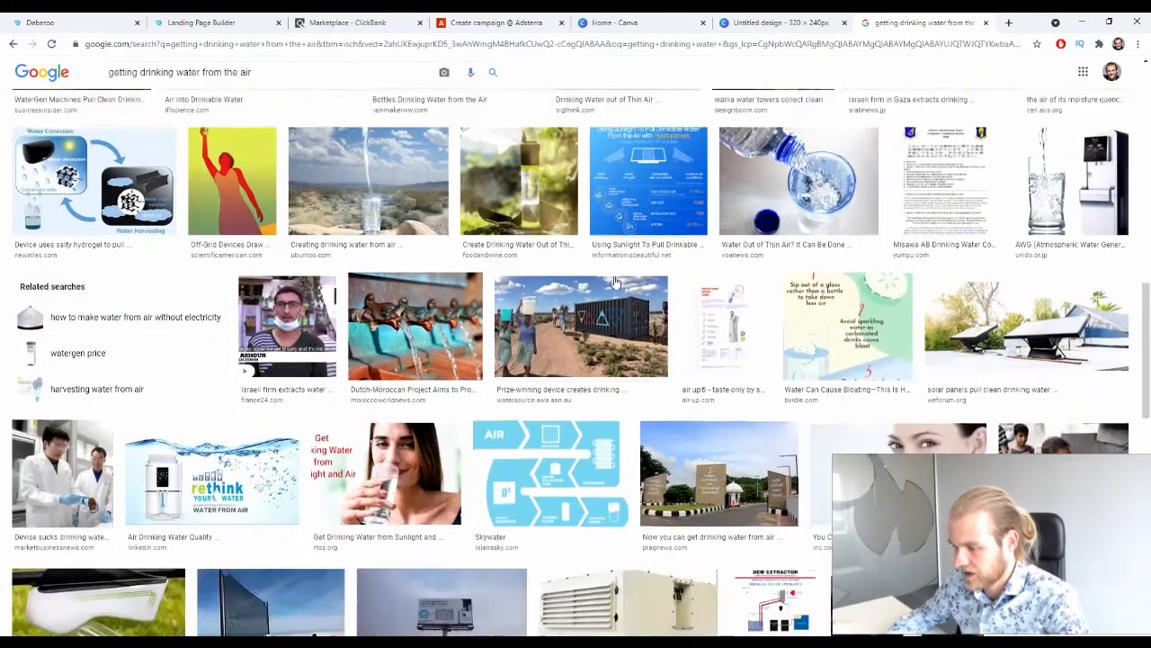
scroll(615, 280, "down", 3)
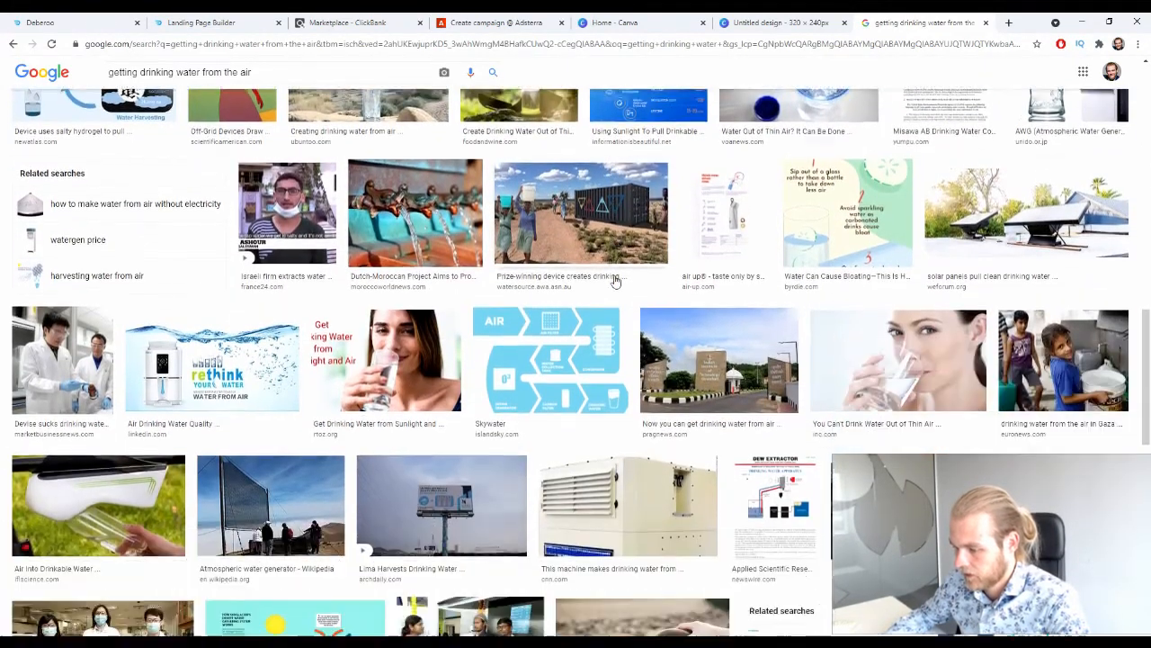
left_click(302, 448)
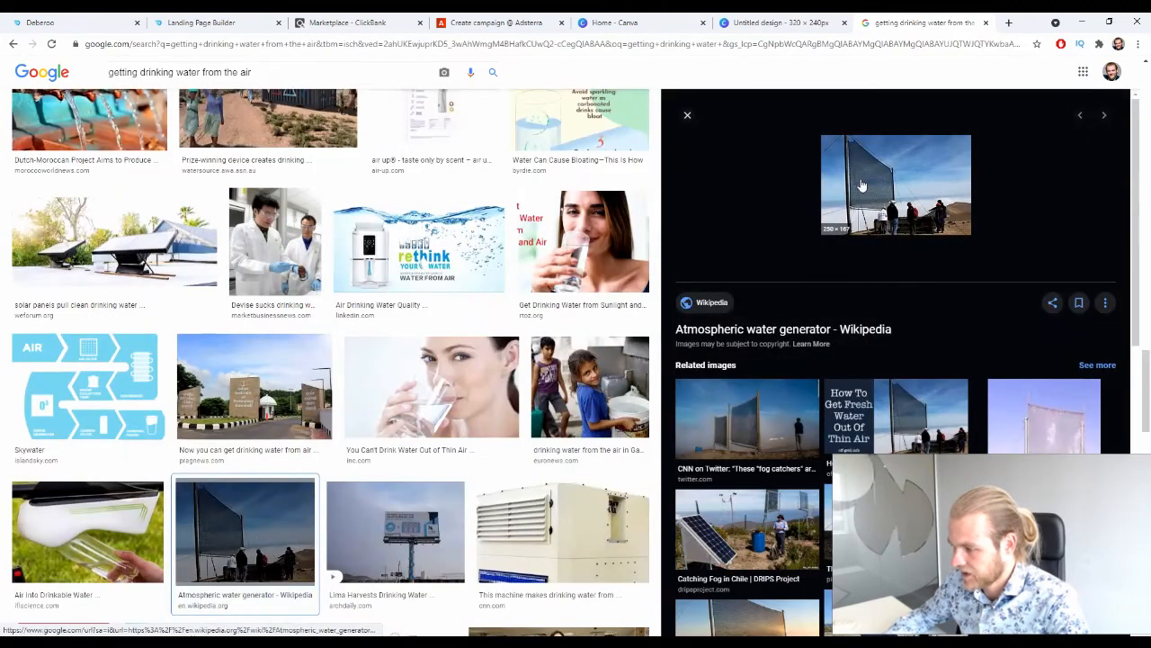
Examine the pictures related to the atmospheric water generator and further search results for an eye-catching ad image.
scroll(877, 182, "down", 2)
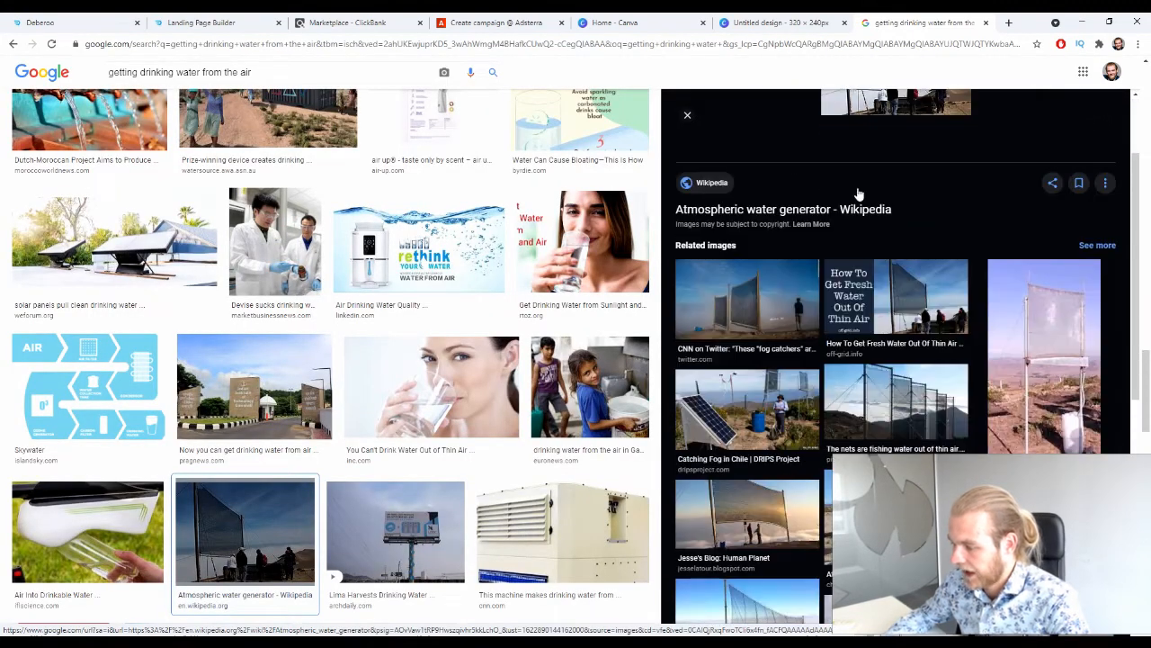
scroll(774, 263, "down", 1)
scroll(756, 272, "down", 2)
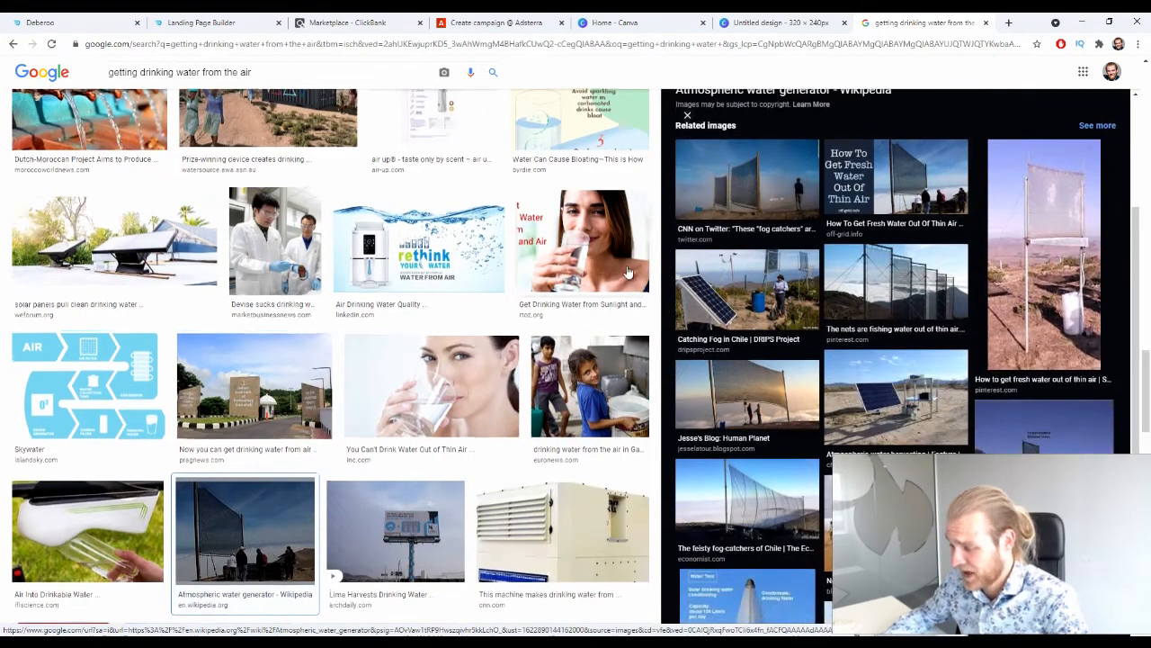
scroll(719, 313, "down", 3)
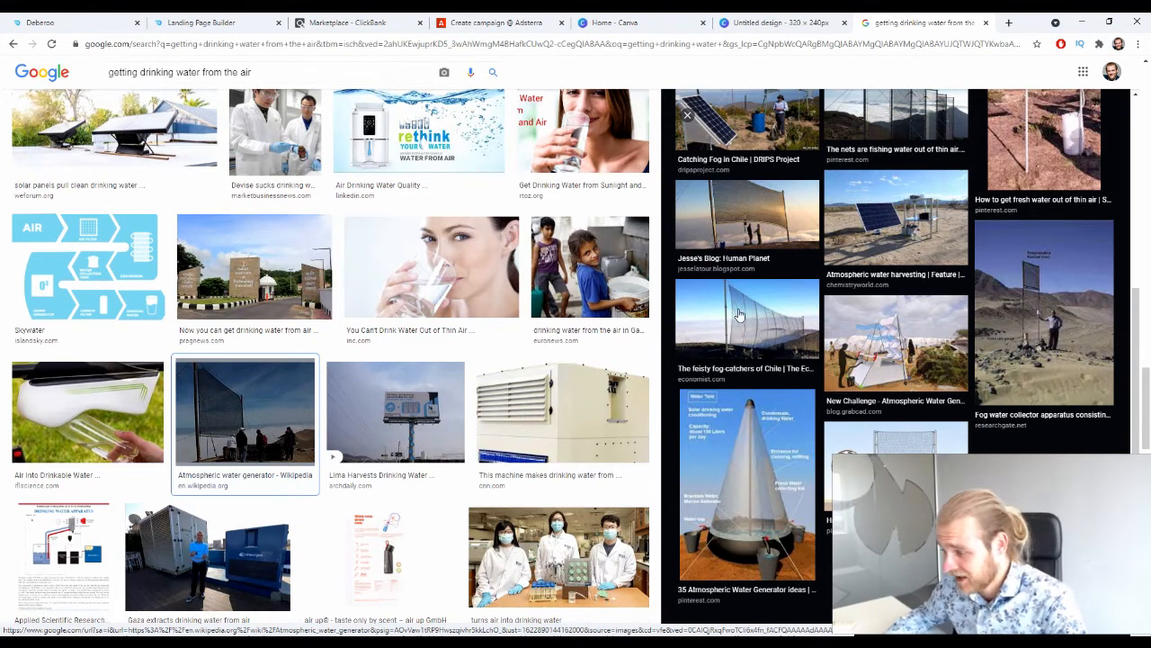
scroll(730, 297, "down", 1)
scroll(731, 288, "down", 2)
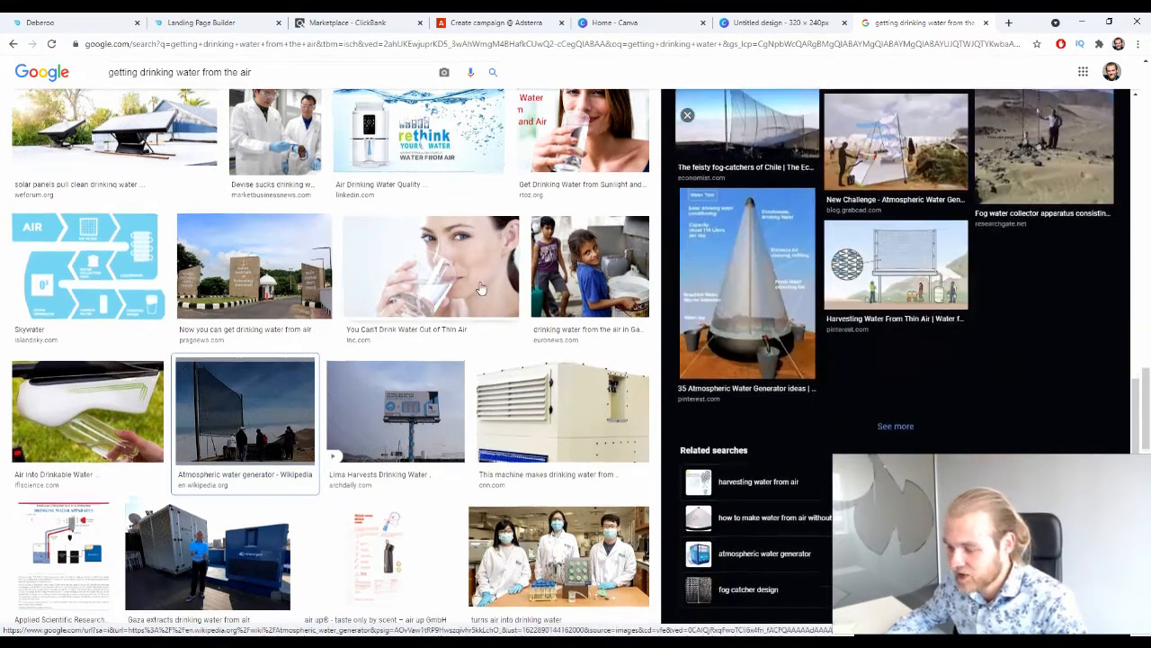
scroll(493, 274, "down", 7)
scroll(493, 274, "down", 4)
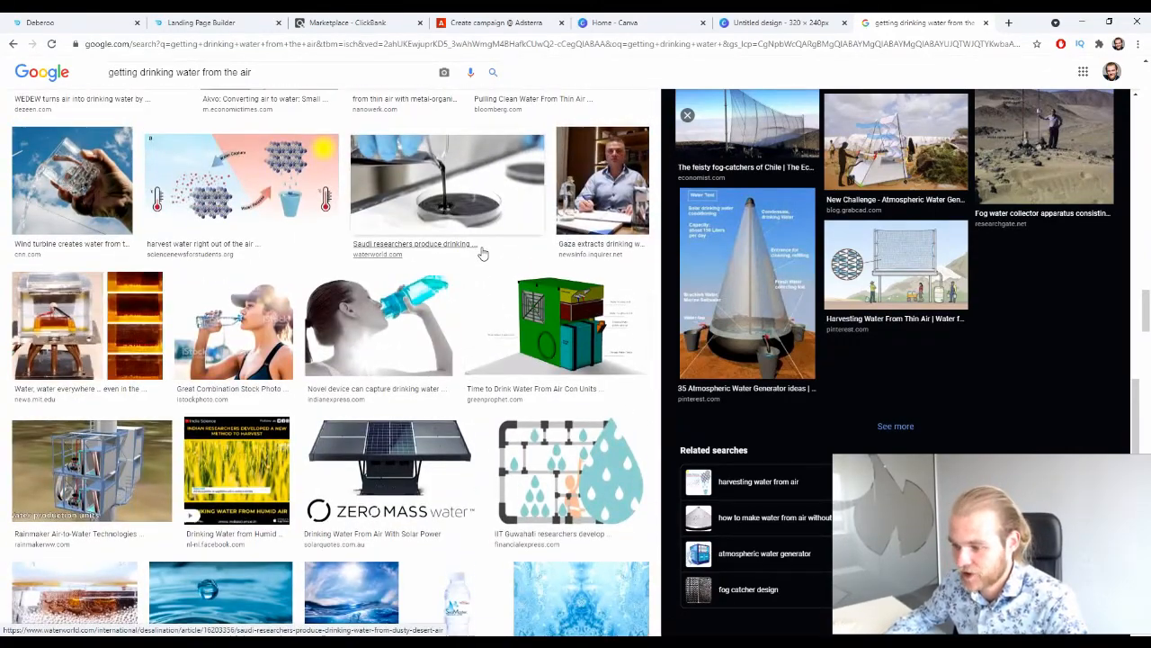
scroll(490, 259, "up", 3)
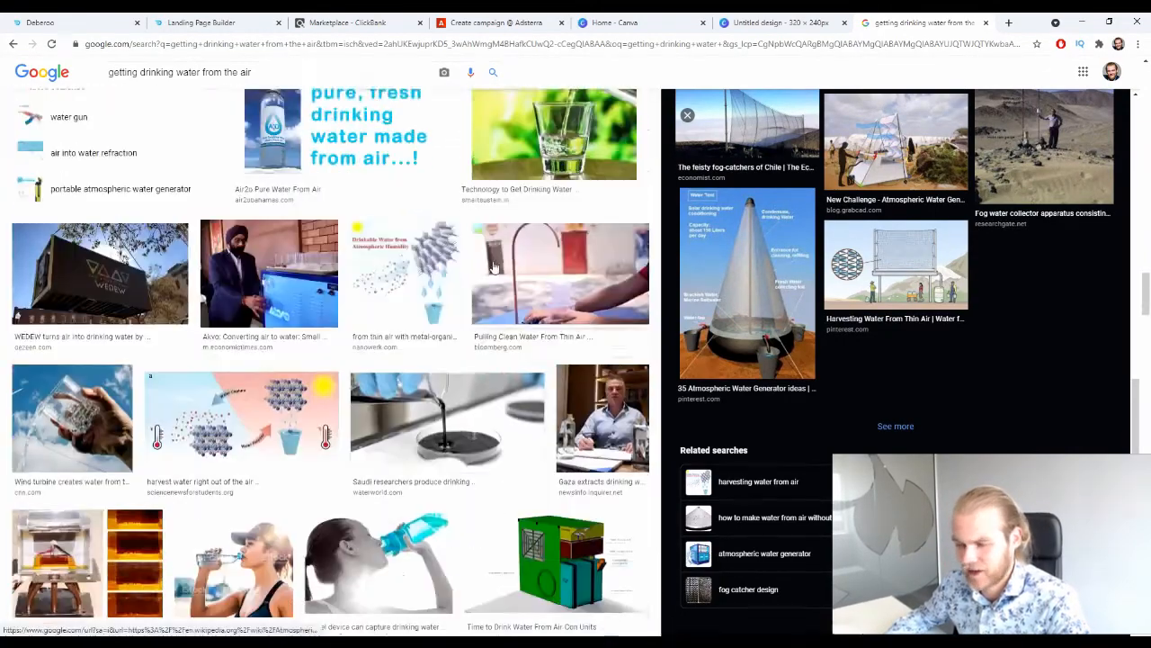
scroll(495, 263, "down", 4)
scroll(924, 343, "up", 8)
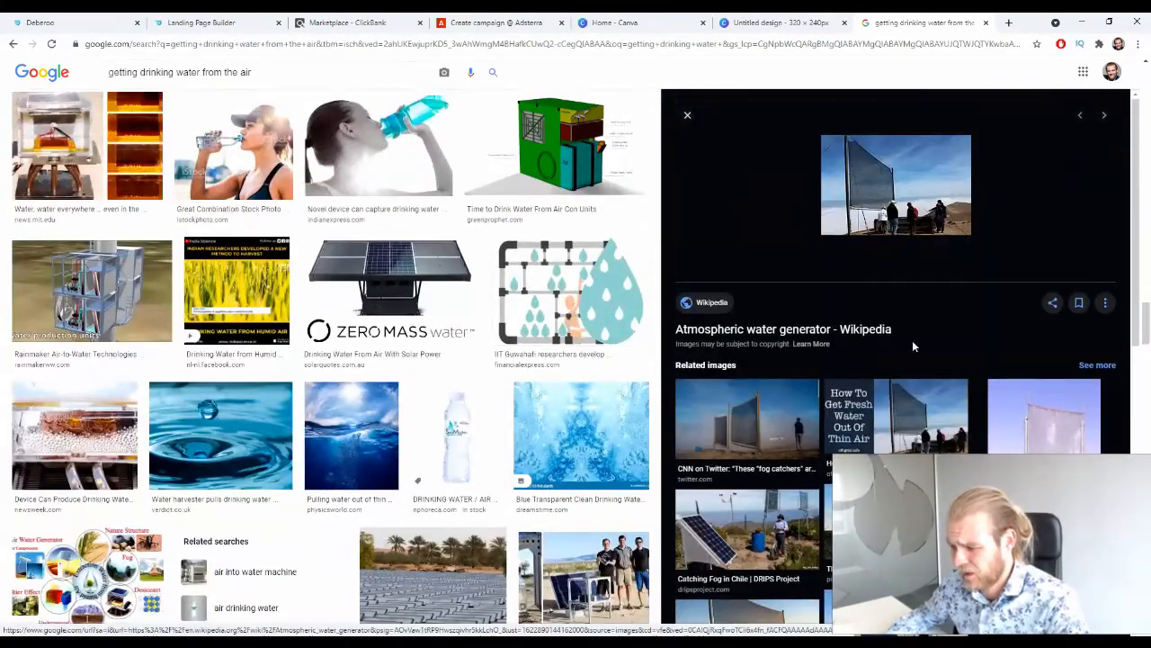
scroll(911, 346, "down", 3)
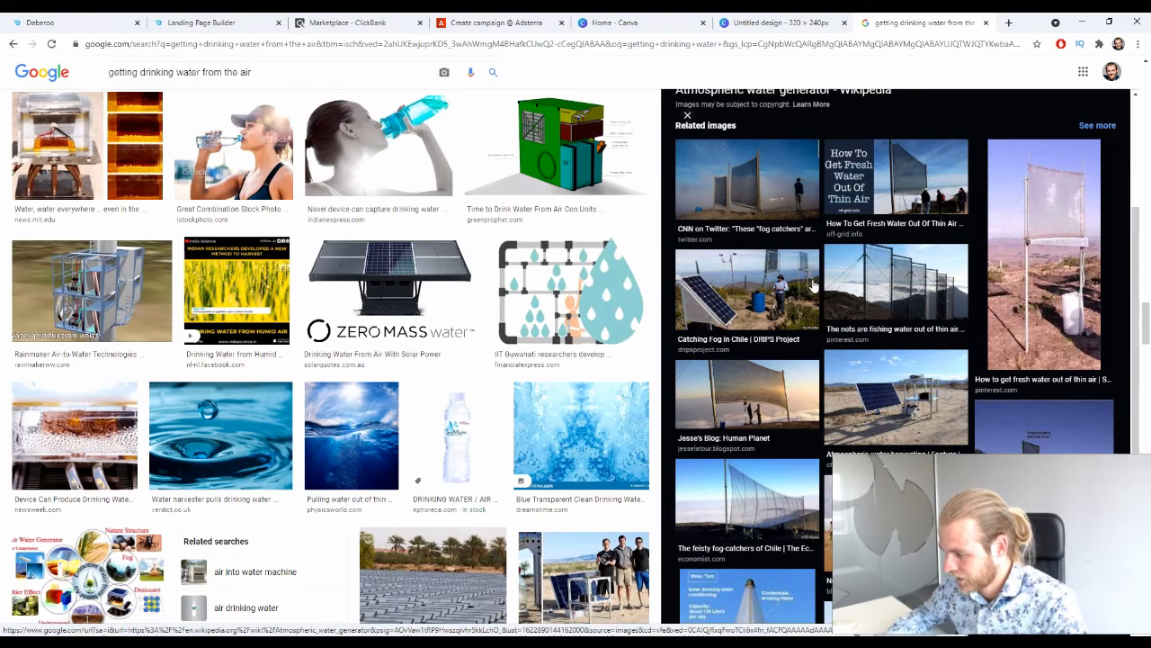
scroll(814, 281, "down", 3)
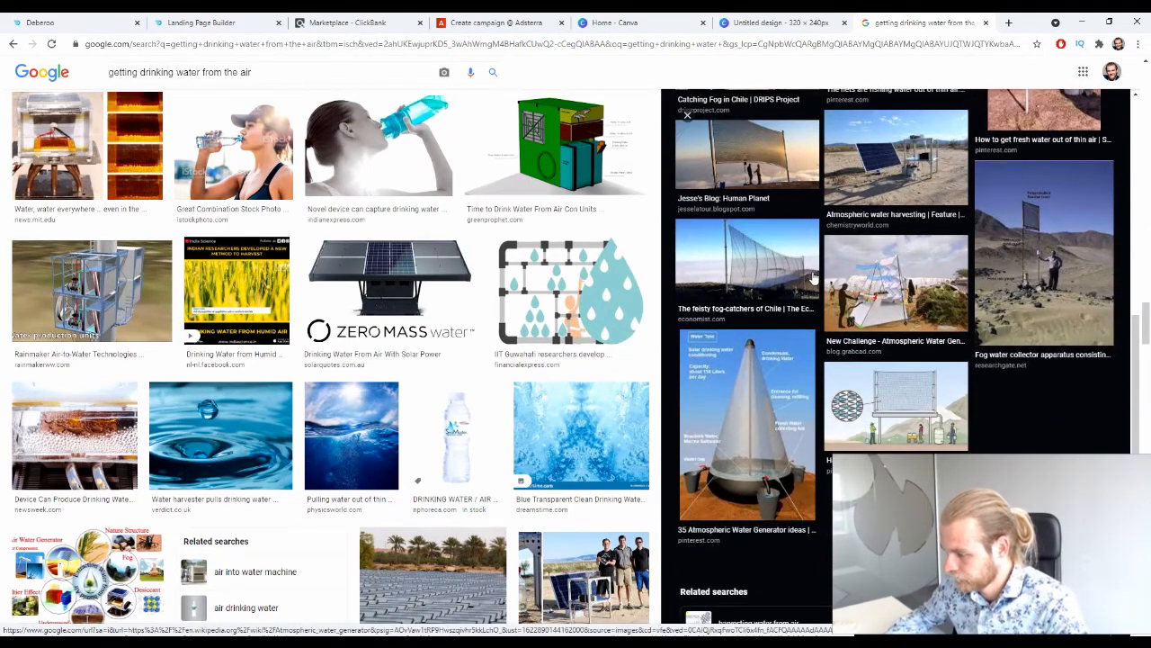
scroll(814, 279, "down", 1)
scroll(801, 283, "down", 1)
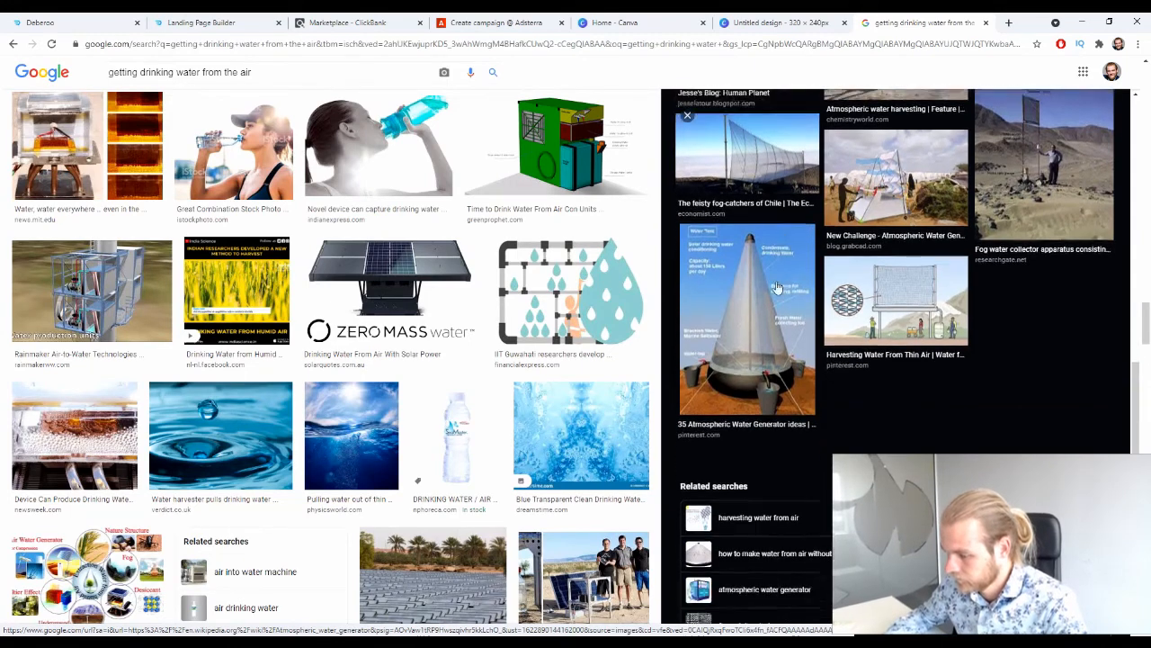
Open the full set of related images and save Green Prophet's pyramid-shaped desert greenhouse picture to the computer.
left_click(897, 425)
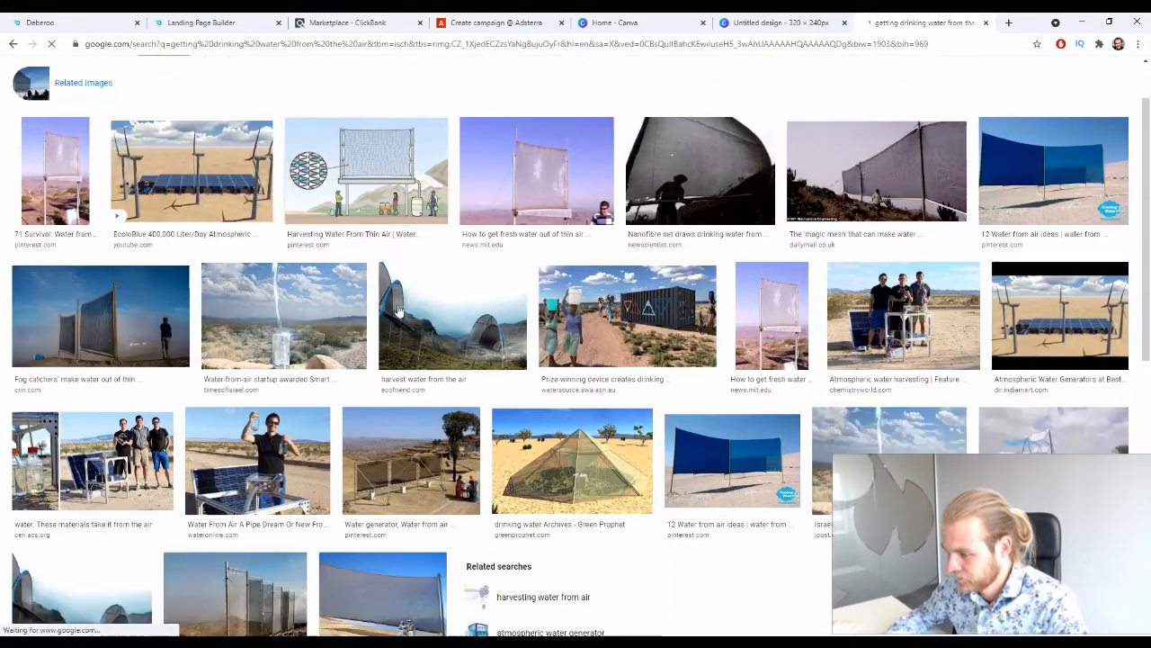
scroll(396, 310, "down", 3)
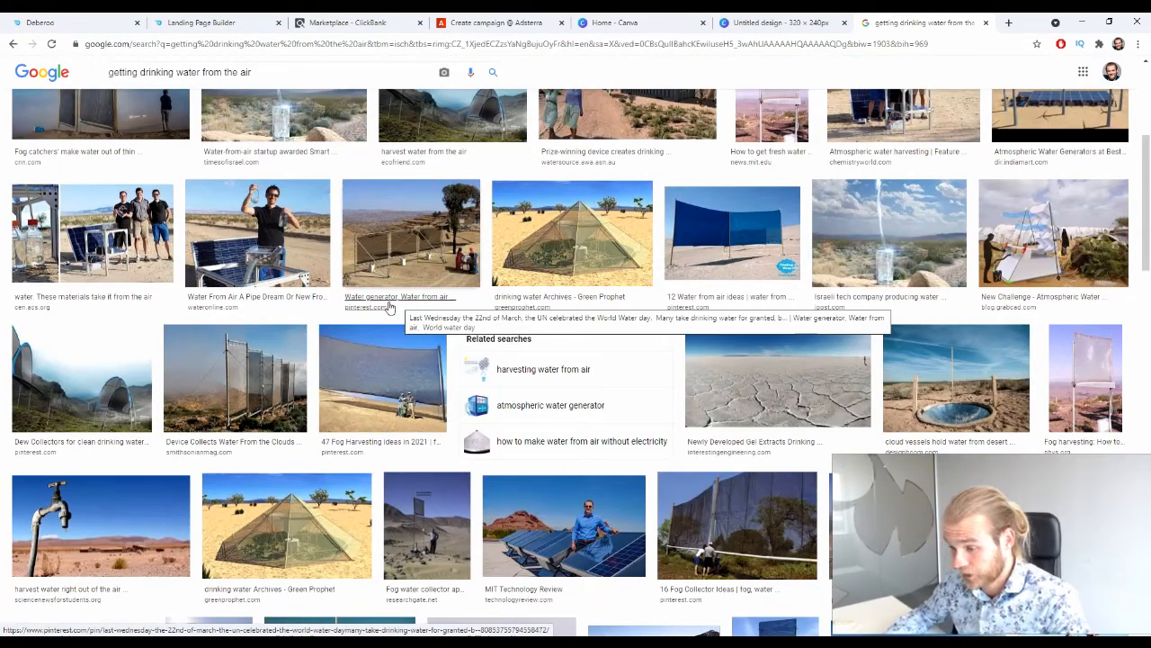
left_click(585, 219)
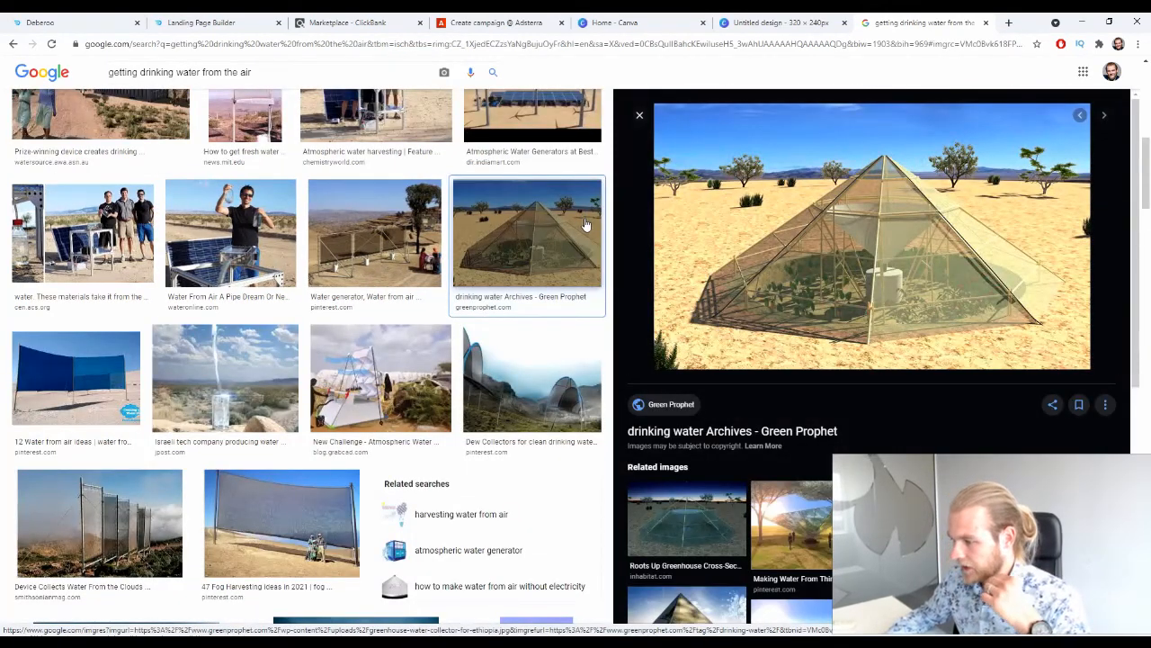
right_click(754, 254)
left_click(810, 380)
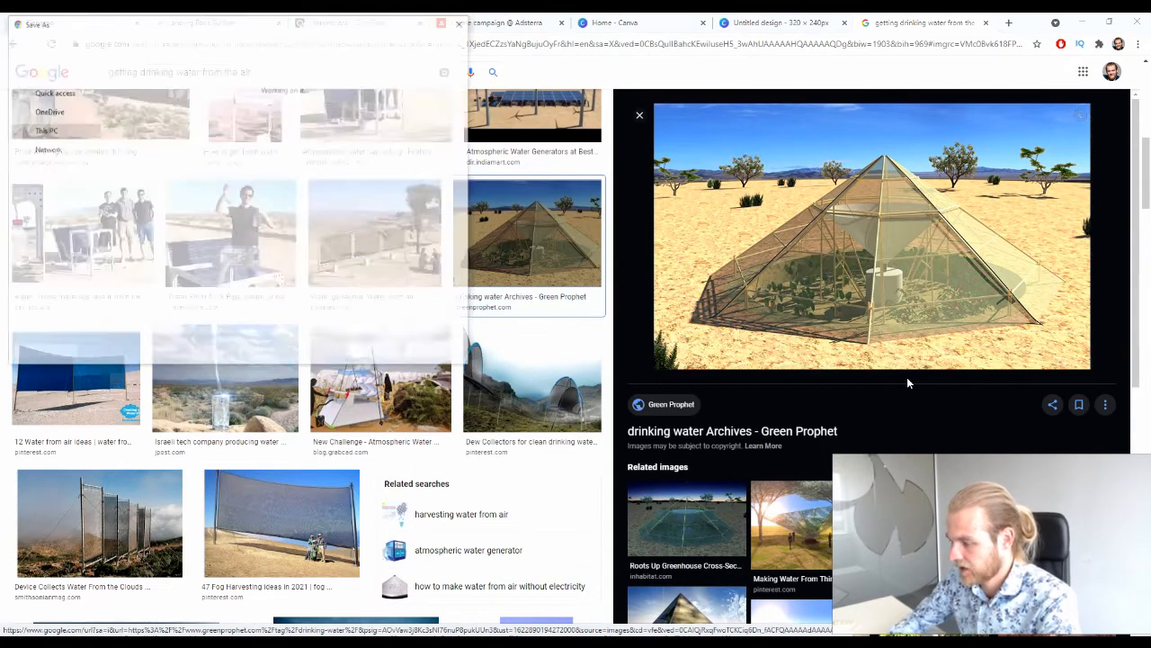
key("Return")
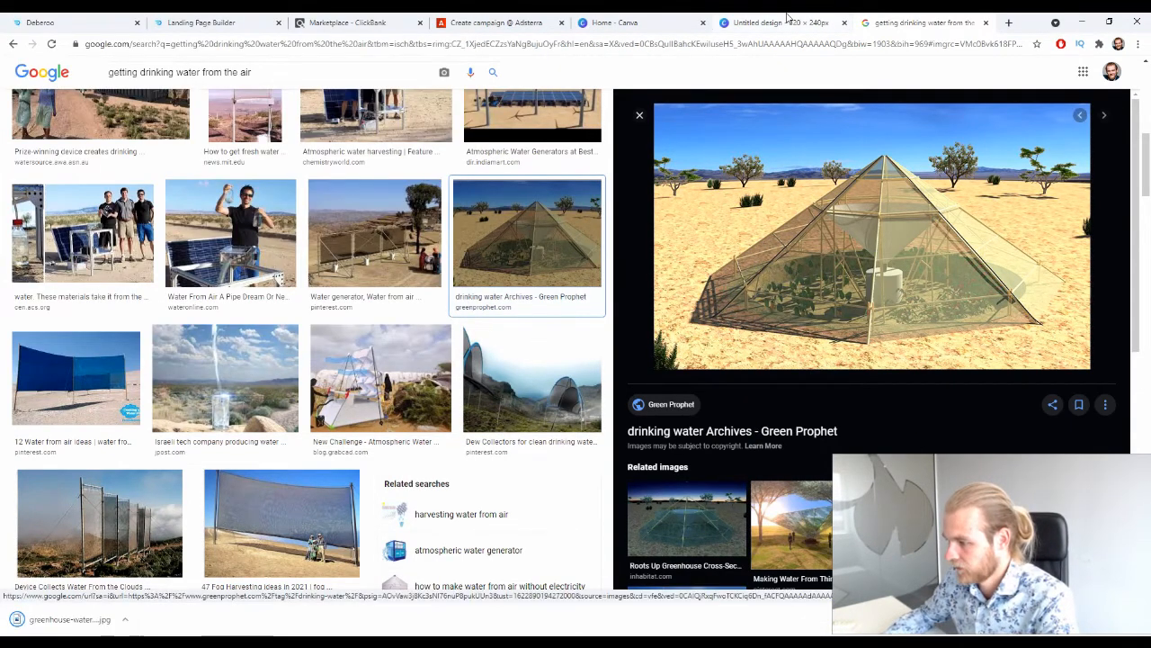
Switch to the 320 x 240 px Canva design, upload the saved greenhouse picture and fill the blank page with it.
key("ctrl+shift+Tab")
left_click_drag(69, 624, 242, 369)
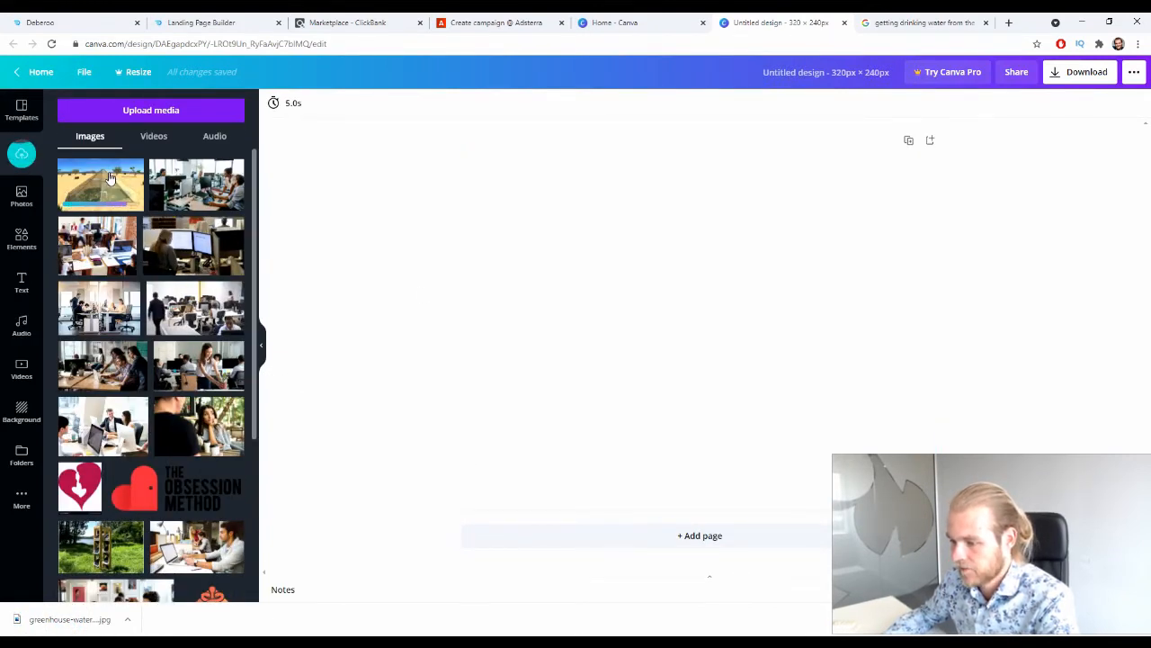
left_click_drag(109, 177, 632, 310)
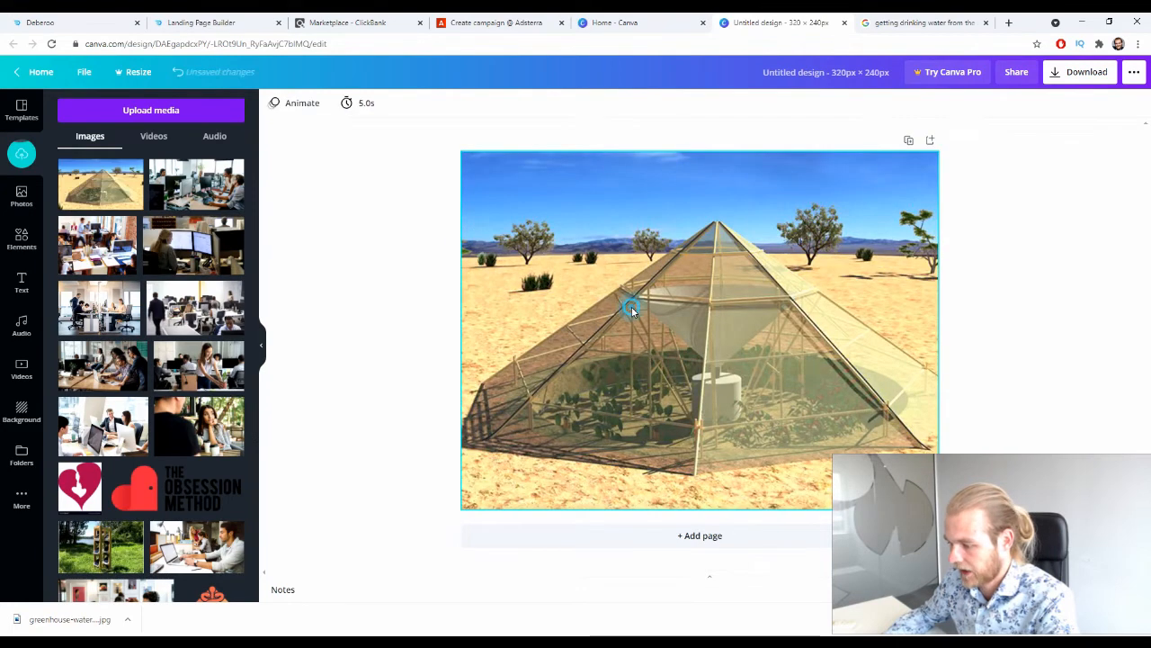
Adjust the greenhouse picture to brightness -6, contrast 45 and saturation 100, and lower its blur below zero to sharpen it.
left_click(356, 103)
left_click(392, 102)
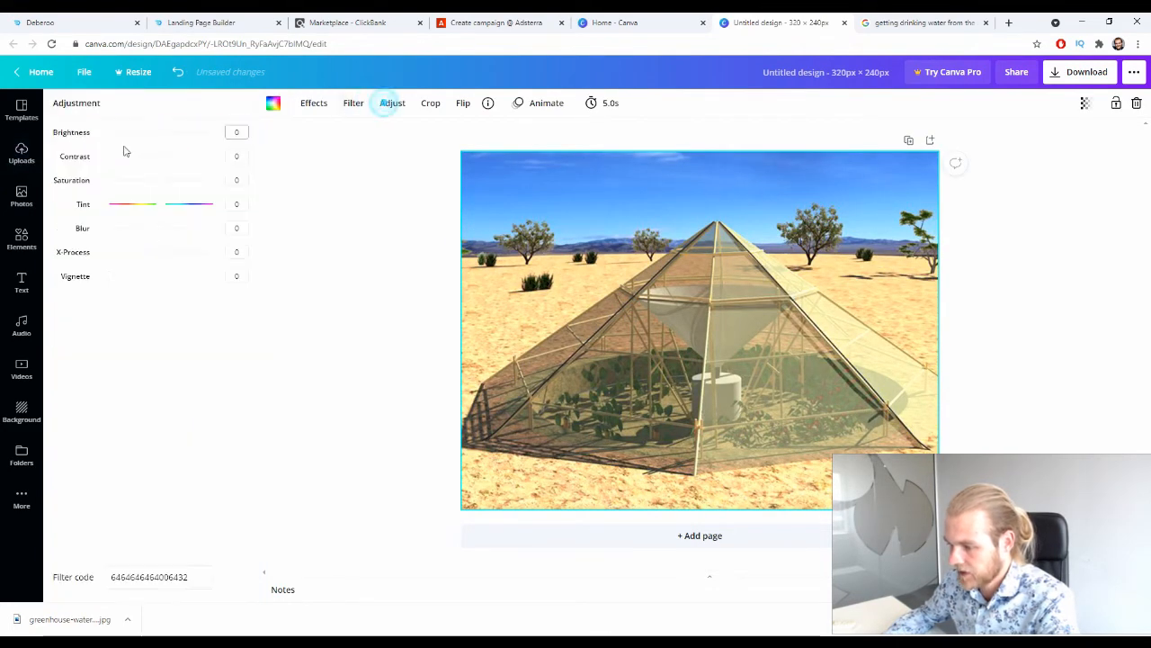
left_click_drag(161, 133, 235, 180)
left_click_drag(165, 187, 213, 180)
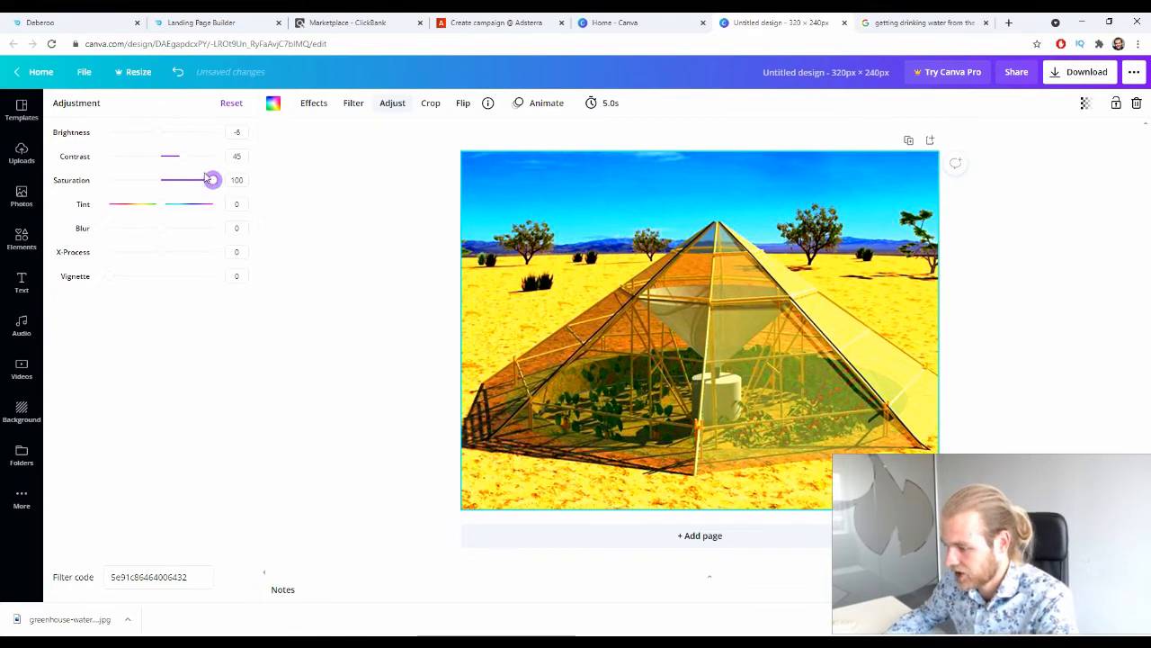
left_click_drag(164, 230, 153, 228)
left_click(315, 326)
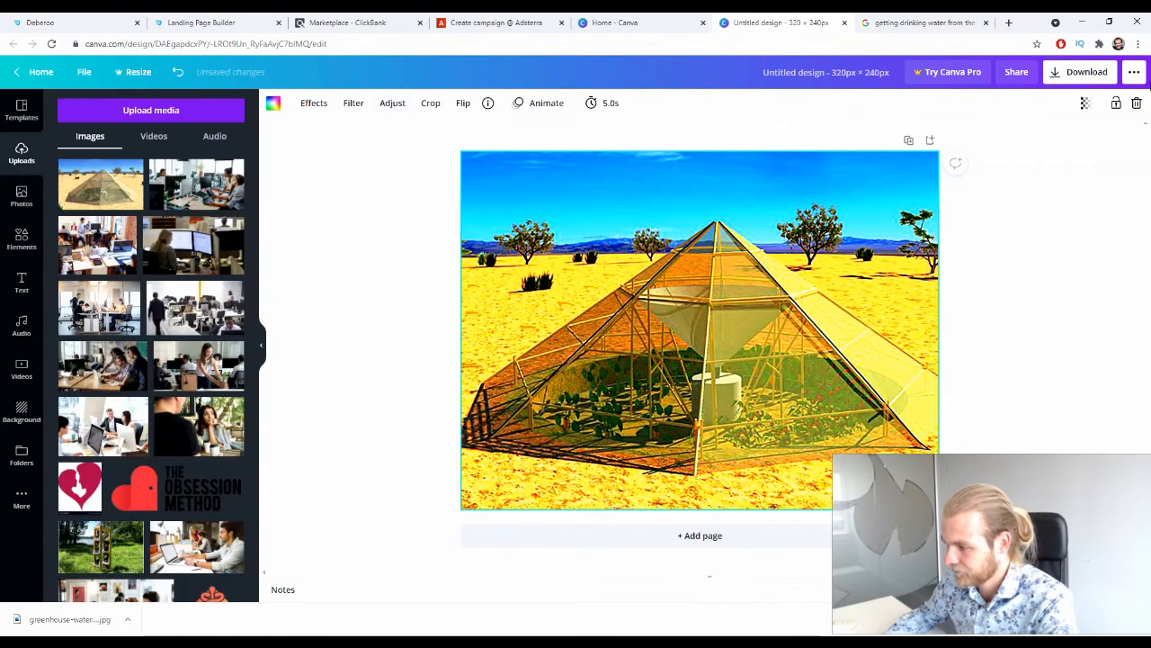
Download the finished Canva design as a PNG and switch to the Adsterra campaign form.
left_click(1108, 72)
left_click(1033, 272)
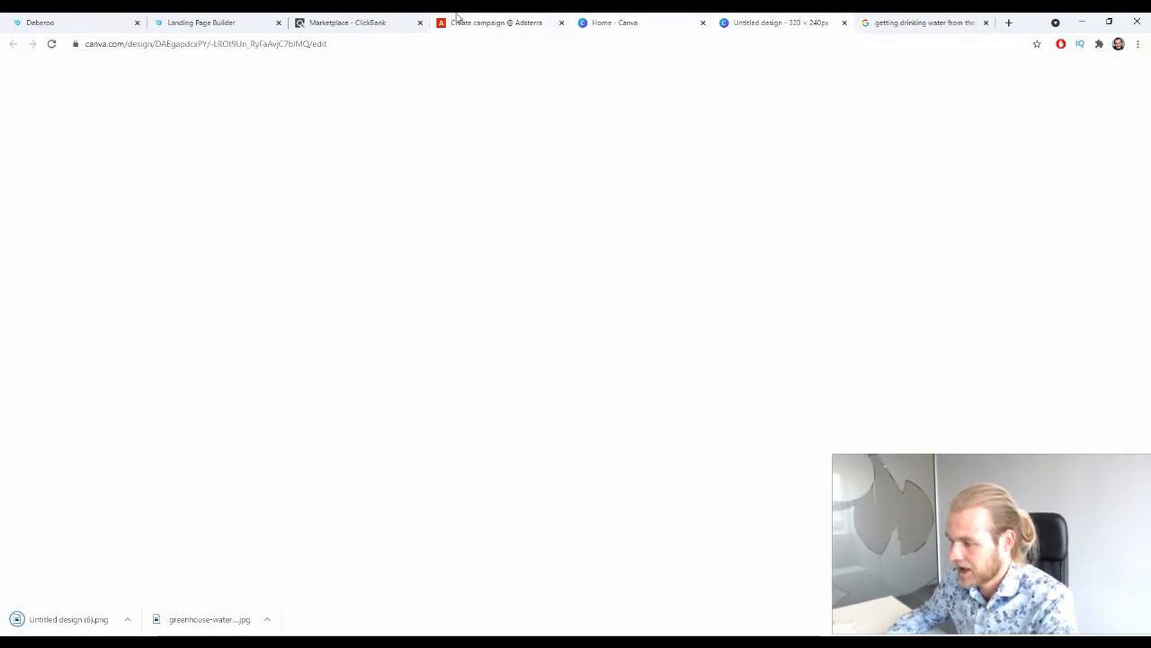
left_click(454, 20)
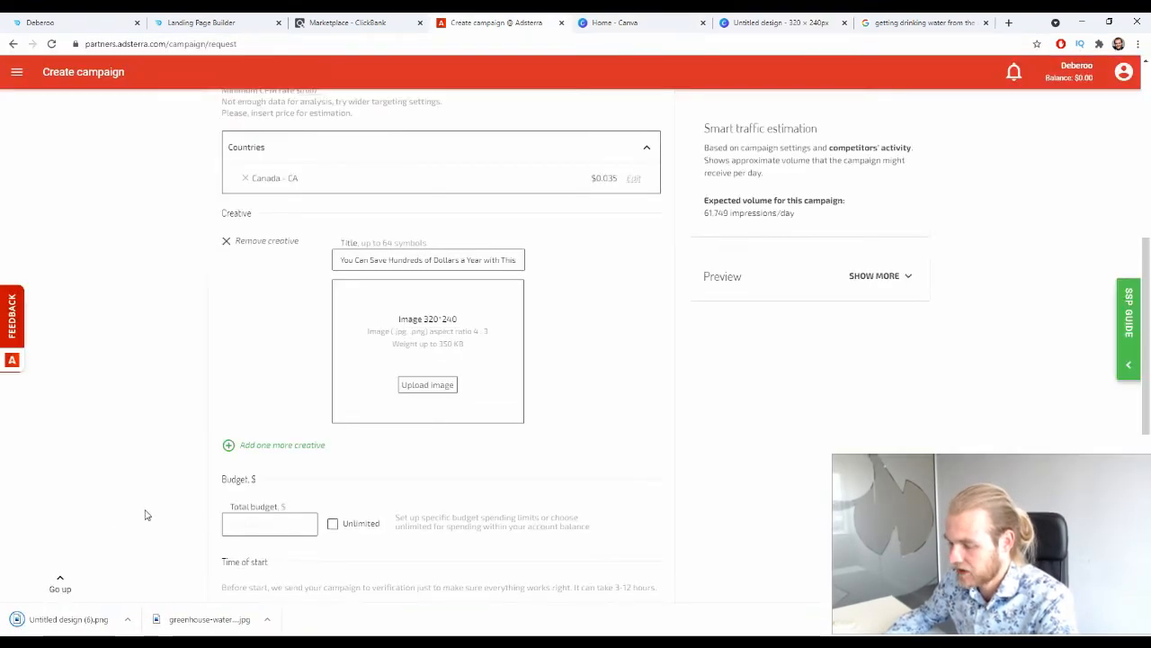
Upload "Untitled design (6)" as the 320 x 240 creative image, with the crop area covering the whole picture.
left_click_drag(50, 630, 437, 344)
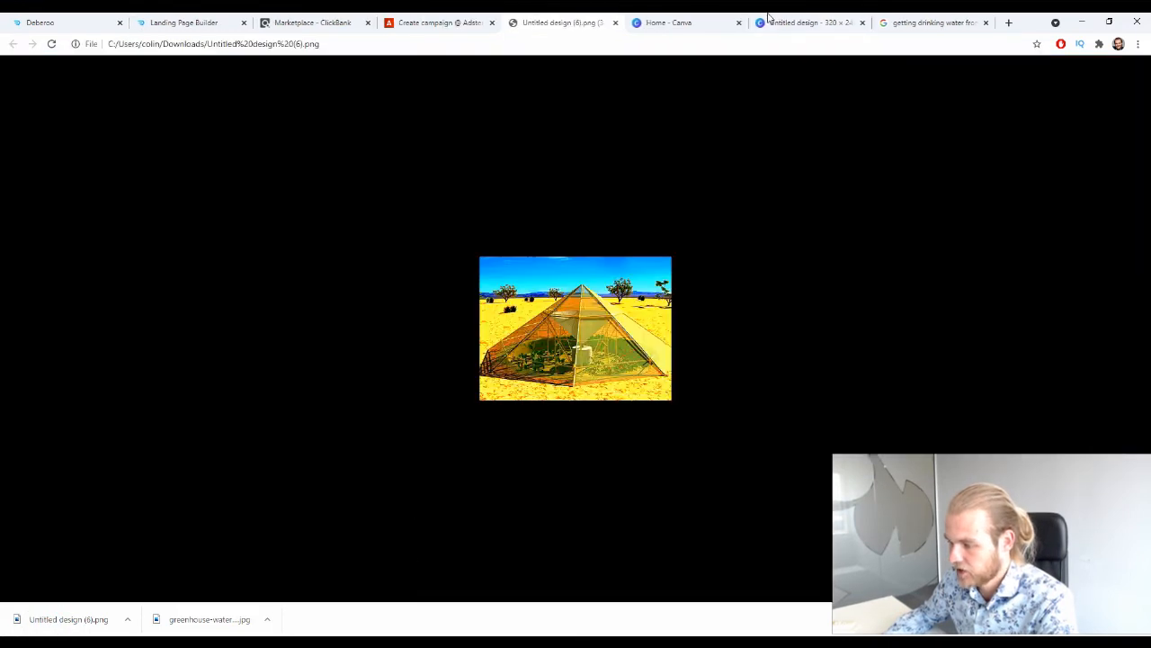
left_click(615, 24)
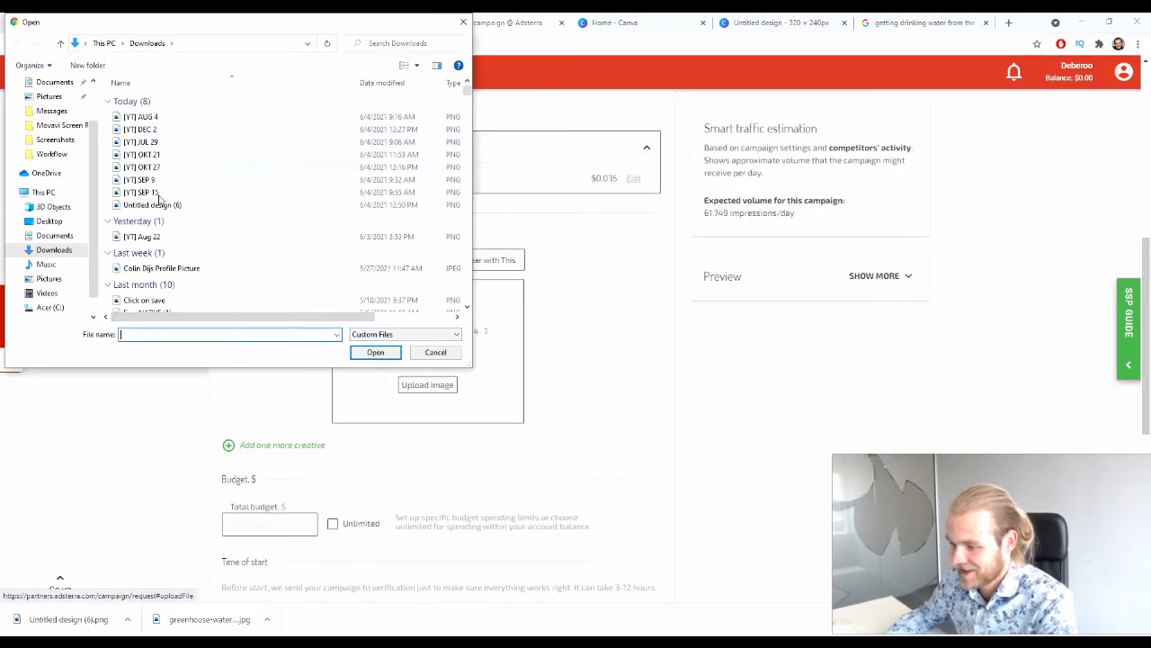
left_click(169, 205)
double_click(169, 205)
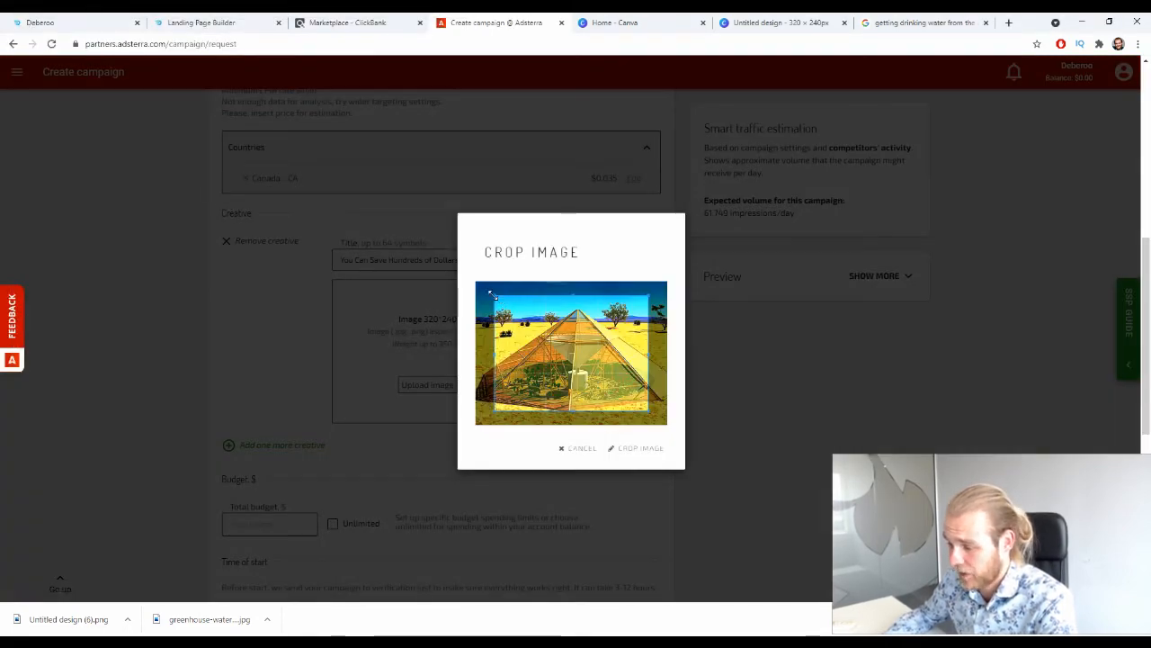
left_click_drag(493, 294, 351, 219)
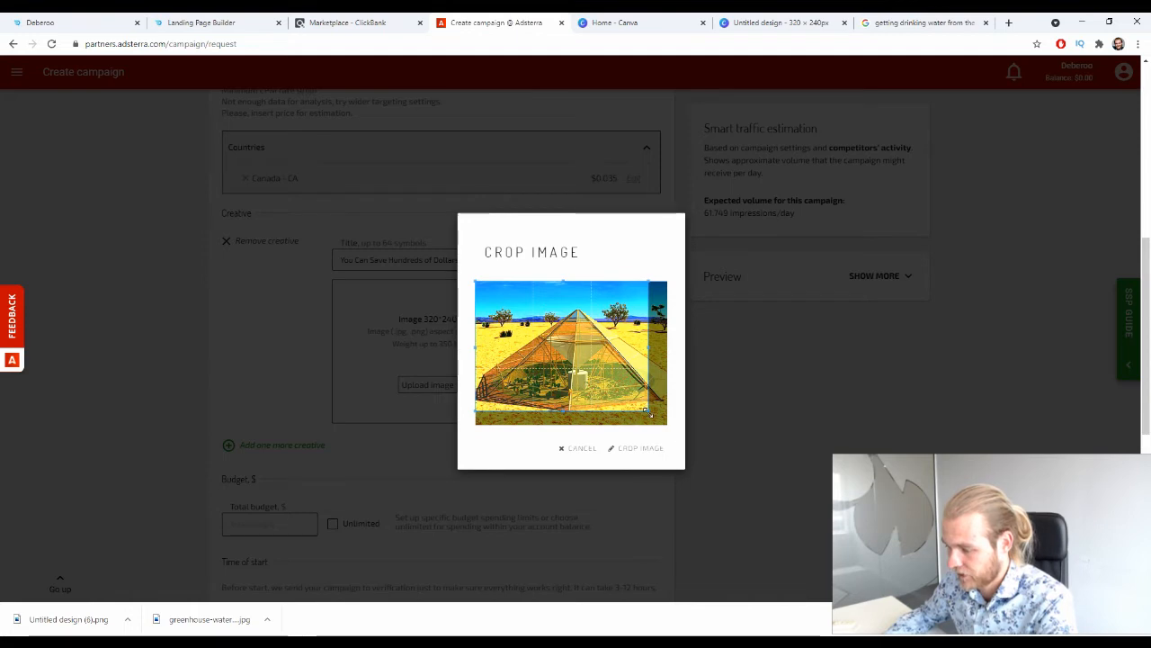
left_click_drag(648, 412, 766, 515)
left_click(645, 448)
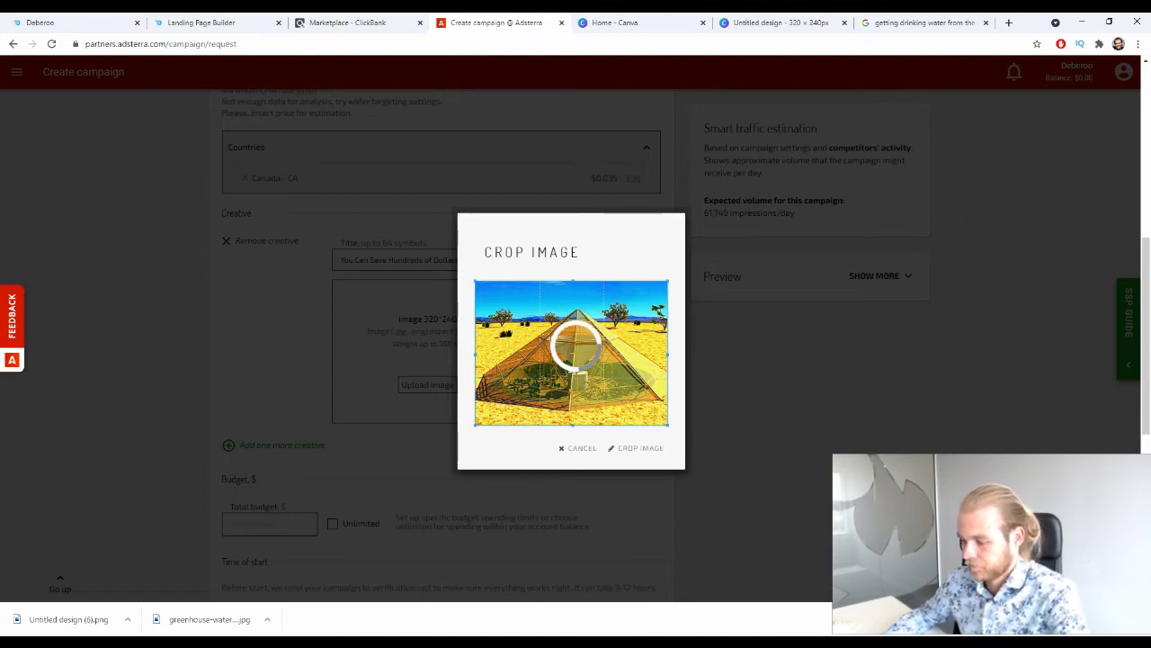
left_click(1138, 619)
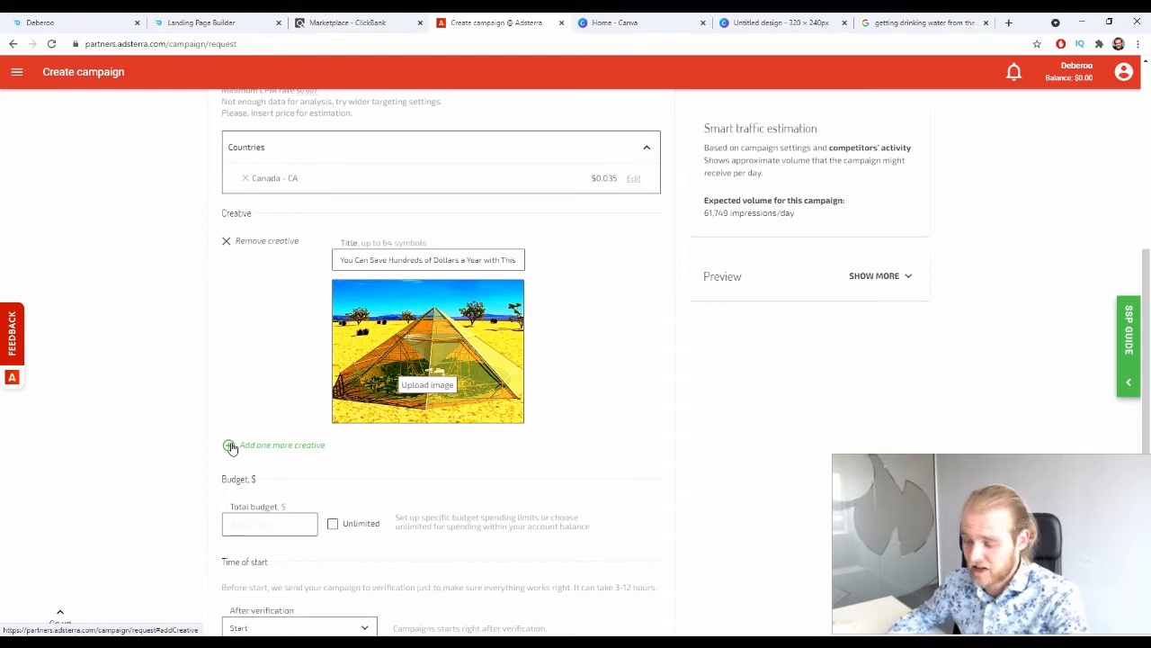
Set the campaign's total budget to Unlimited.
scroll(171, 401, "down", 2)
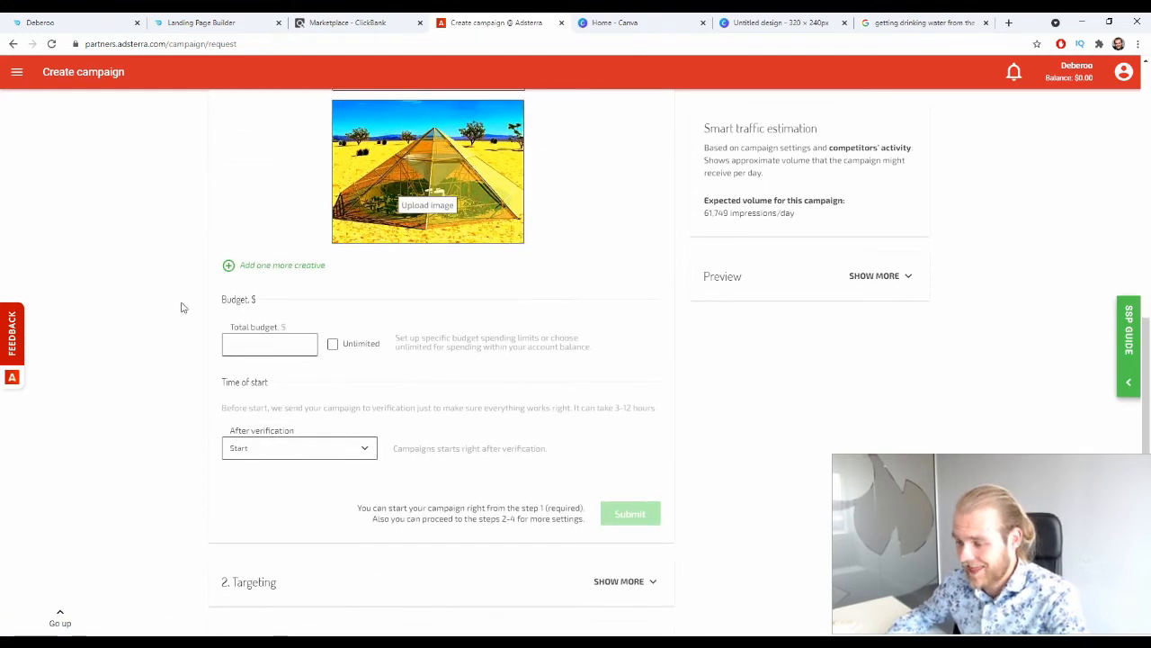
left_click_drag(216, 297, 258, 299)
left_click(190, 333)
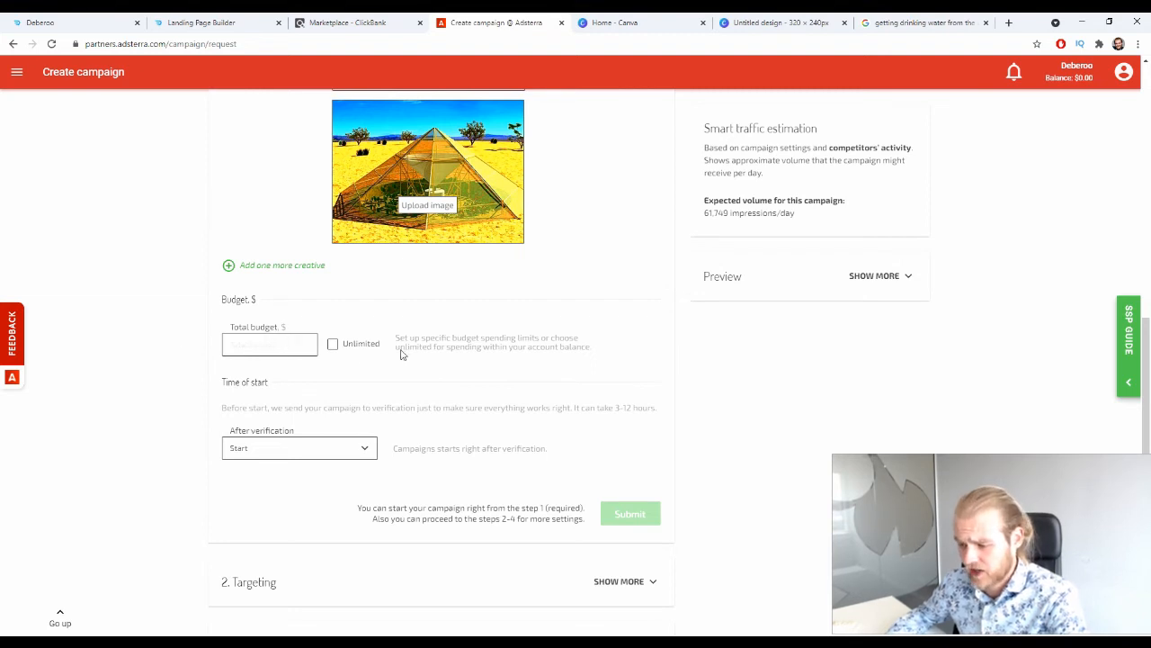
left_click(333, 343)
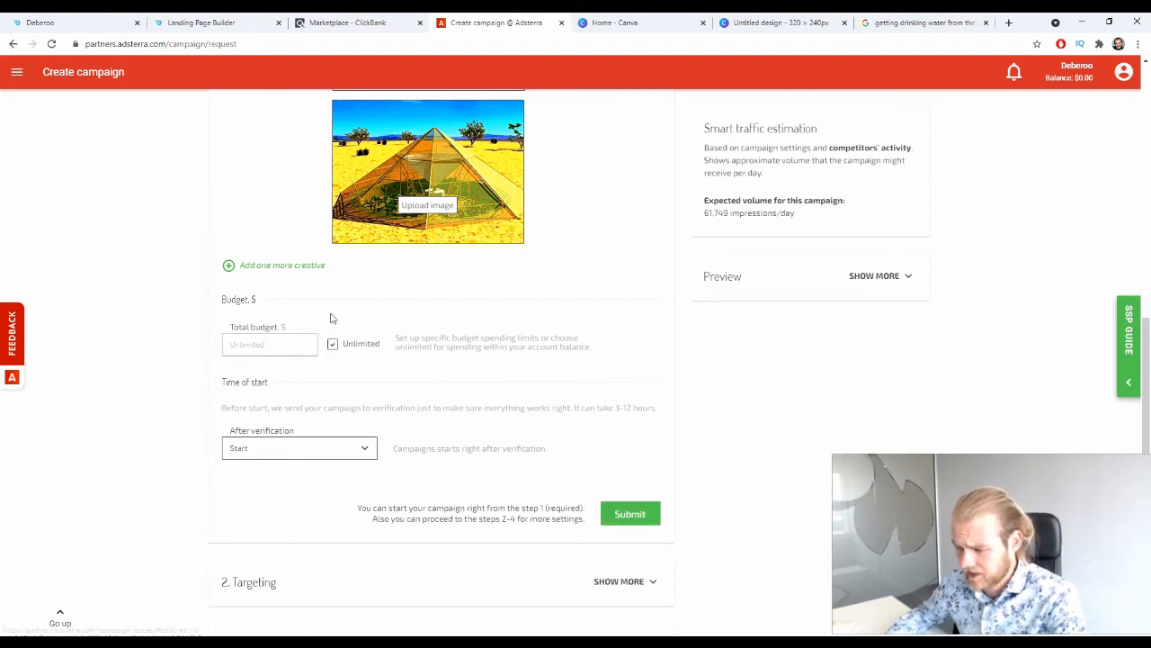
Try the Keep inactive and Scheduled start options, and settle on Keep inactive as the campaign's state after verification.
left_click_drag(227, 382, 284, 402)
left_click(234, 415)
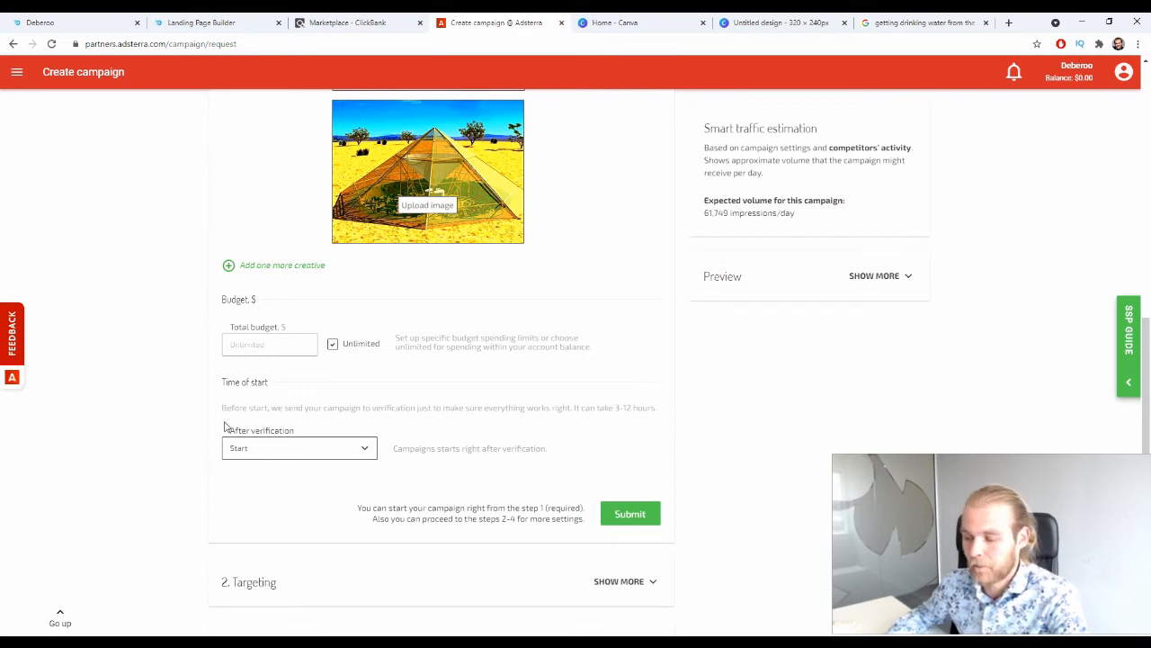
left_click(365, 447)
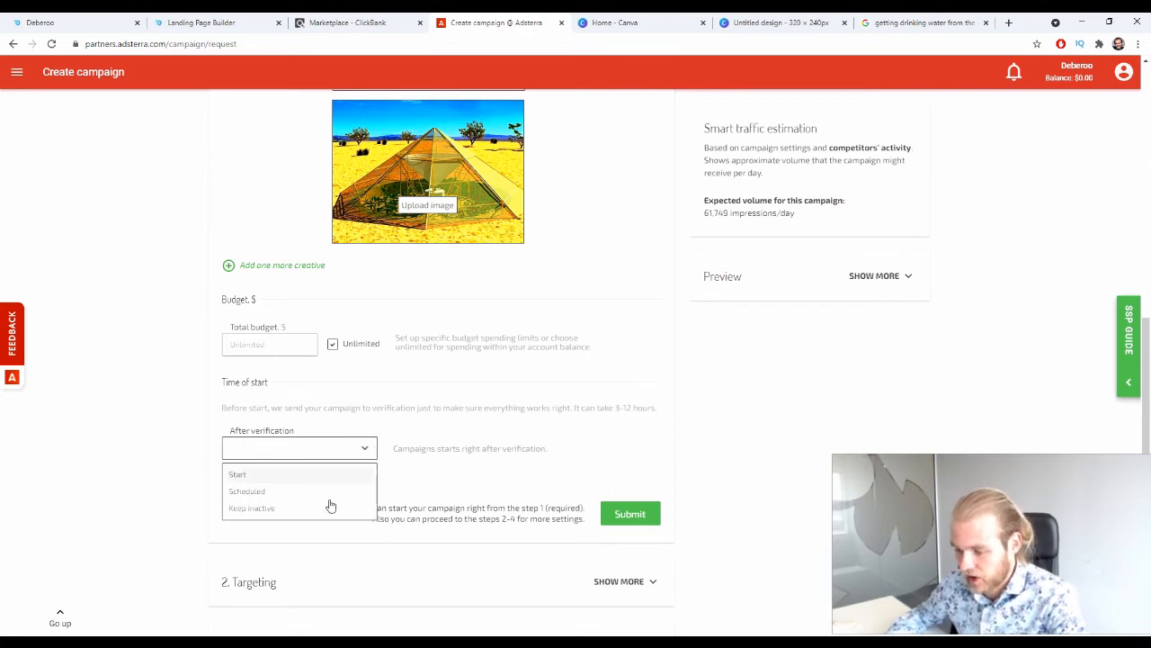
left_click(261, 509)
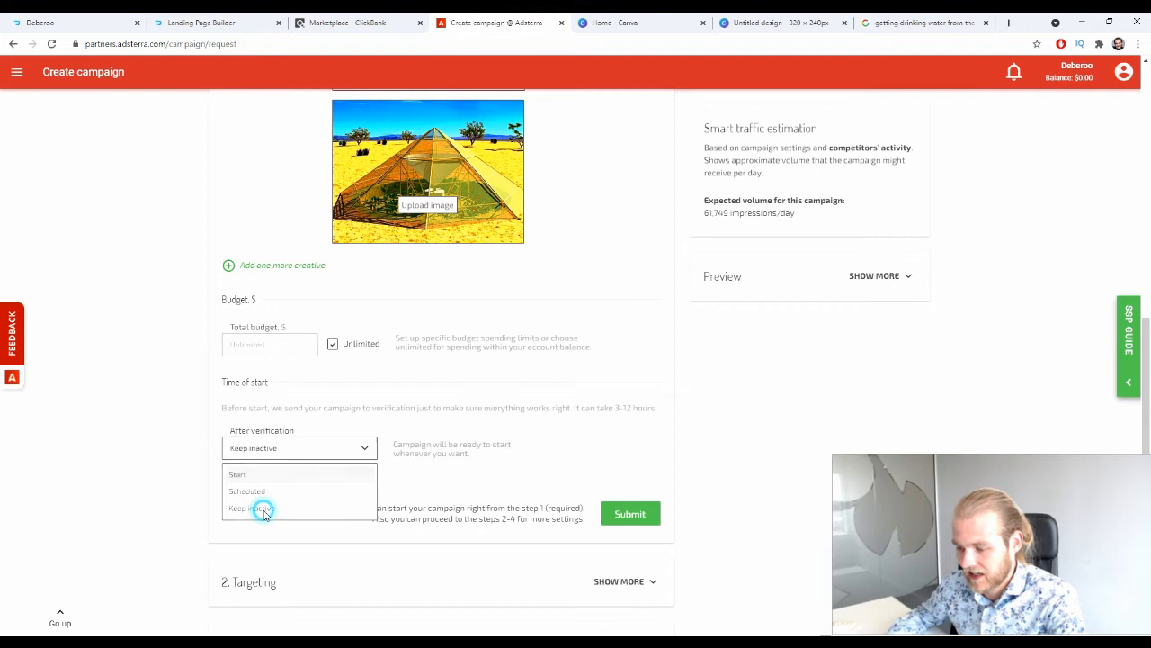
left_click(364, 449)
left_click(259, 491)
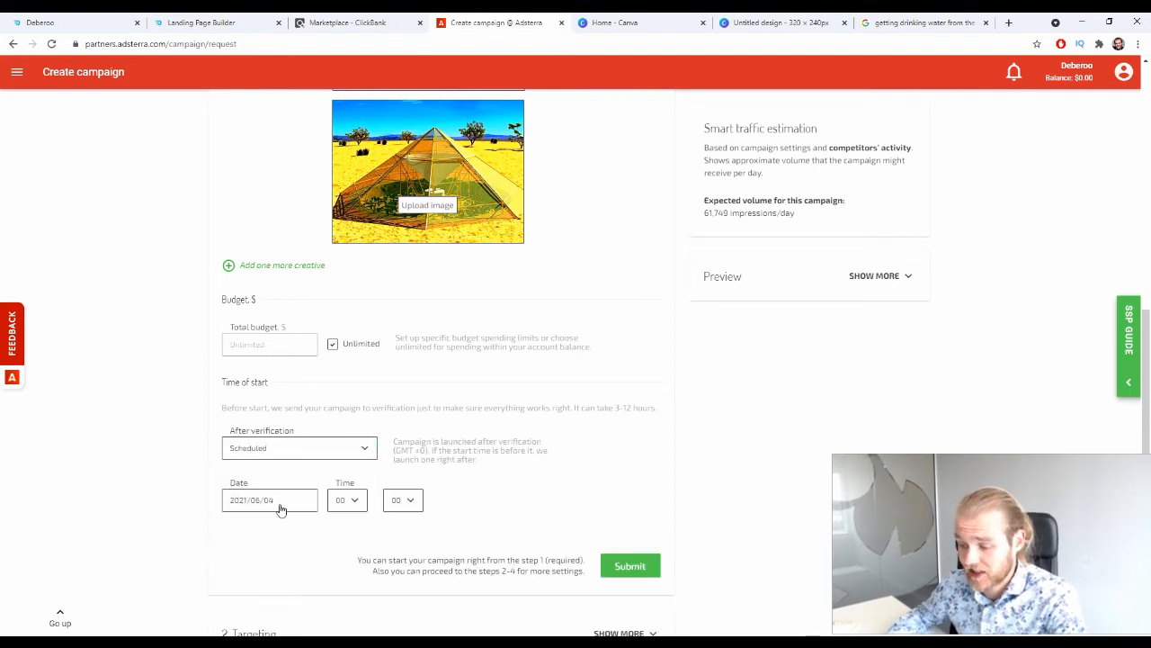
left_click(362, 447)
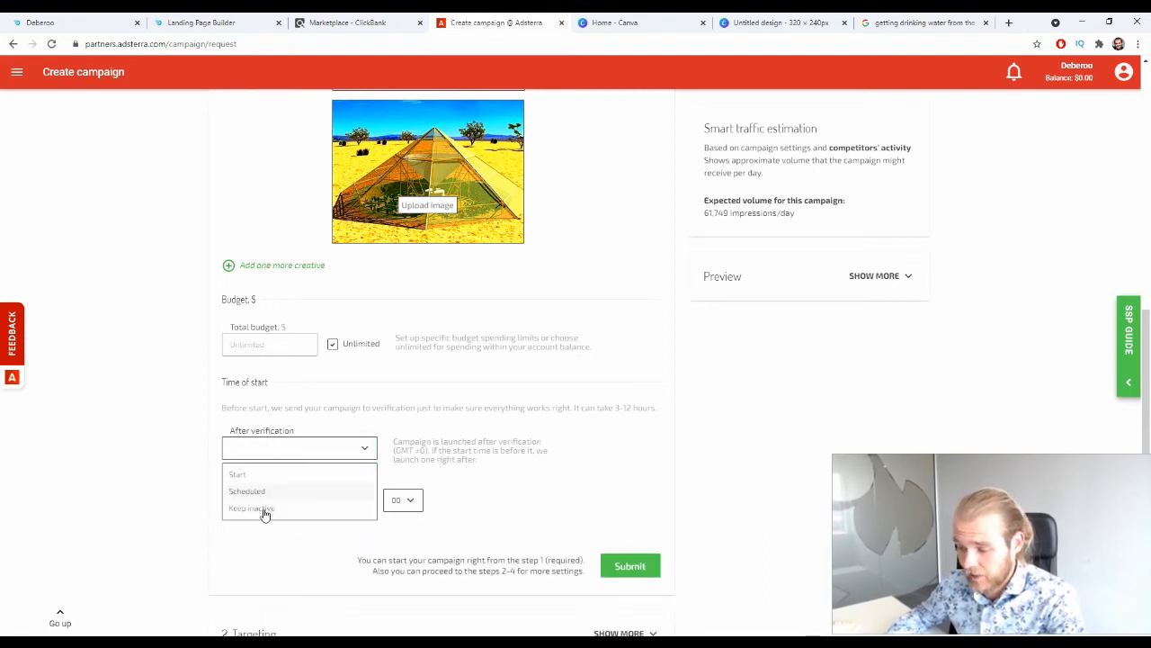
left_click(261, 509)
Submit the form to check the campaign settings summary, and go back to editing without sending it for verification.
scroll(226, 489, "down", 2)
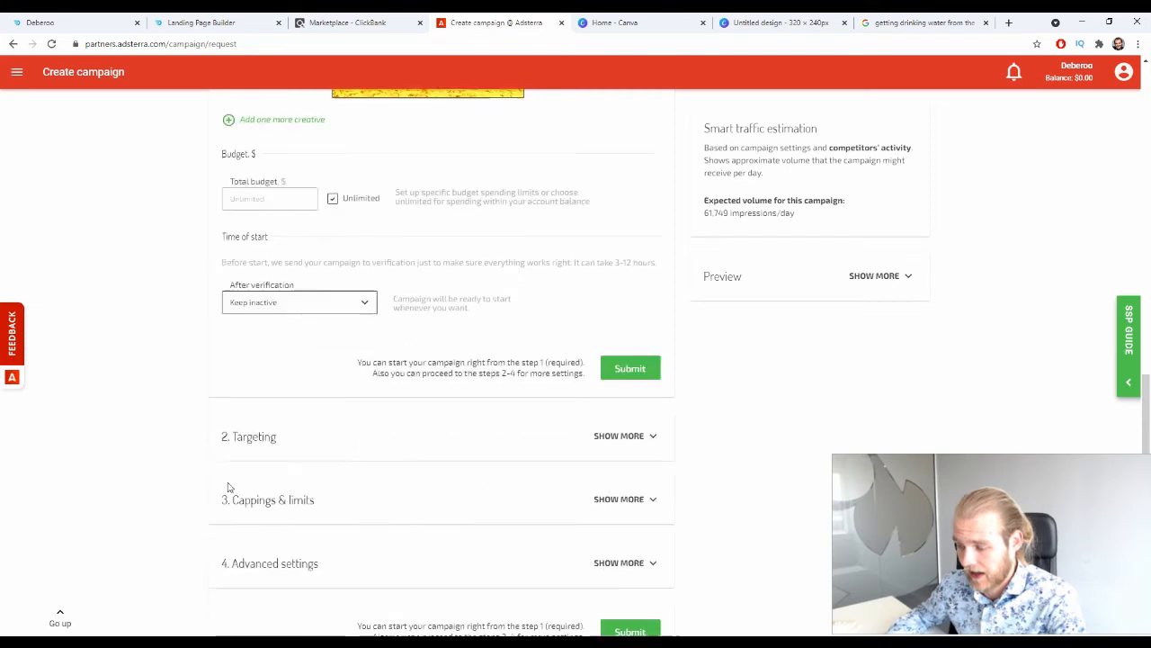
left_click(648, 337)
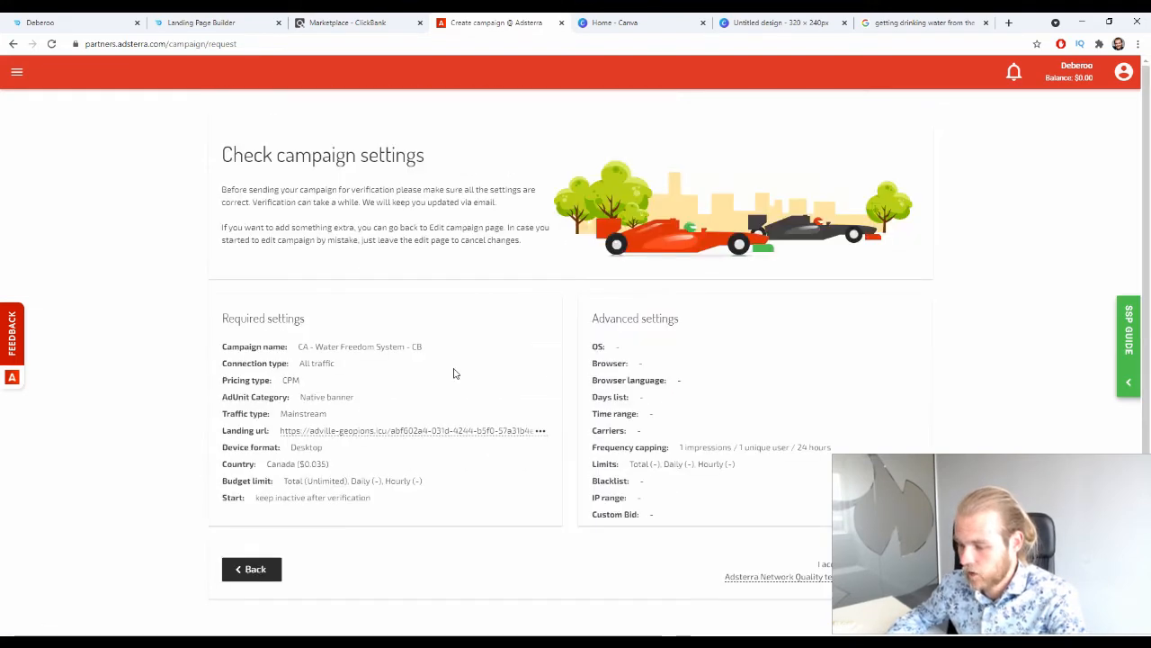
left_click(254, 569)
Add a Language targeting rule to the campaign that includes English.
scroll(694, 249, "down", 5)
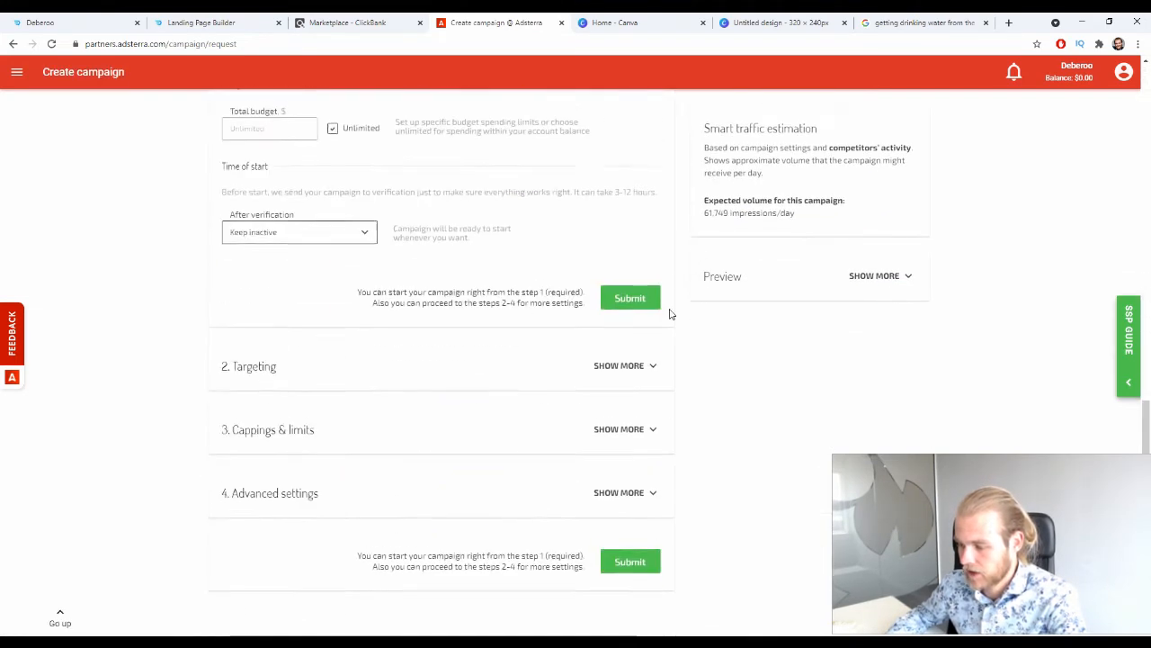
left_click(649, 366)
scroll(780, 358, "down", 1)
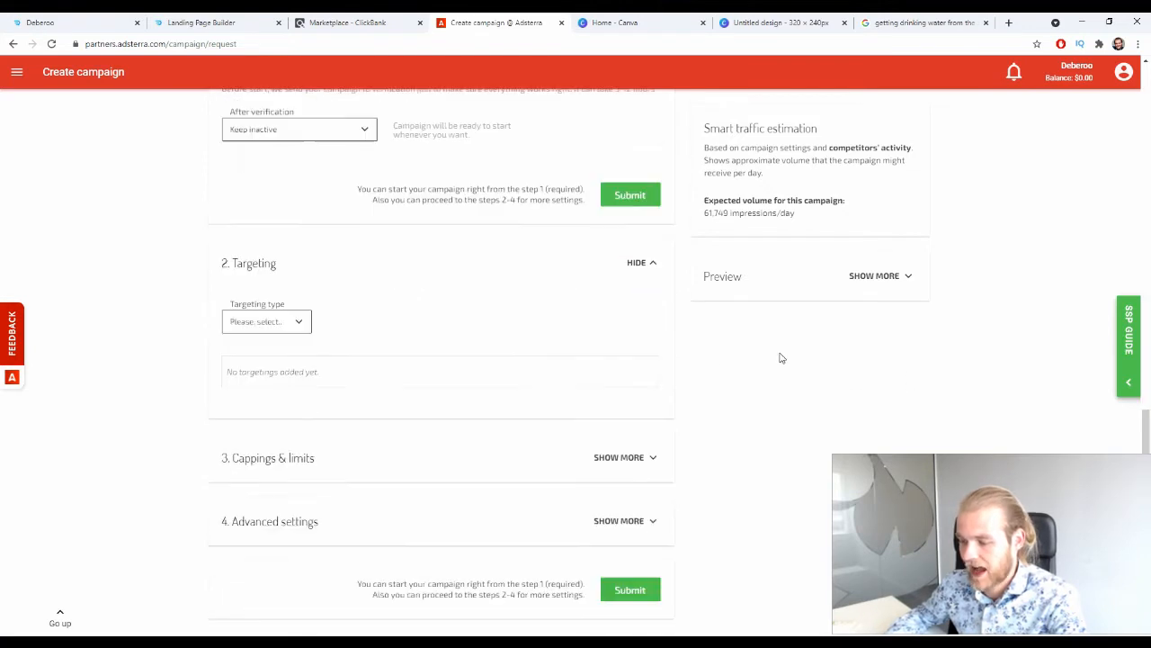
left_click(306, 286)
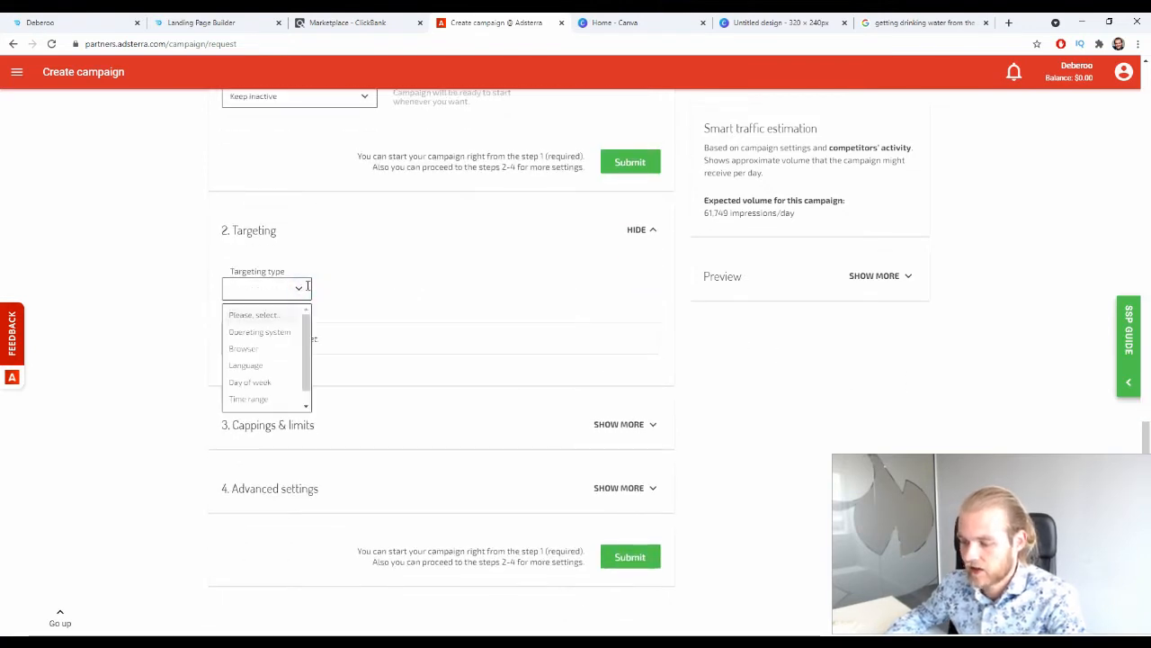
scroll(309, 334, "down", 1)
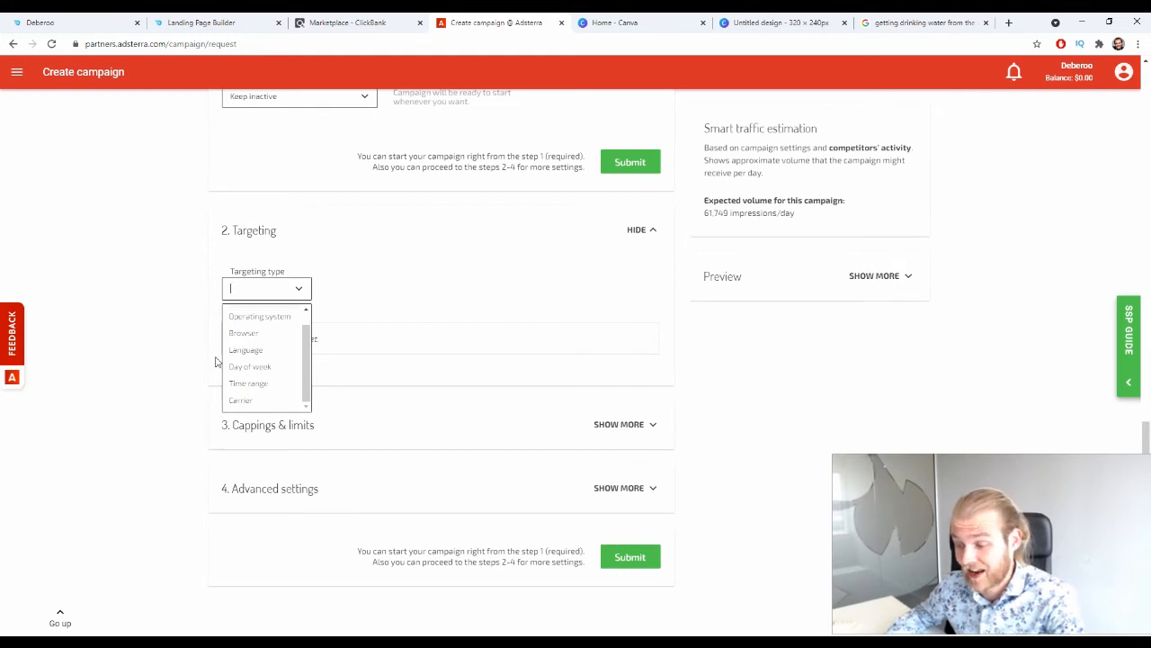
left_click(251, 351)
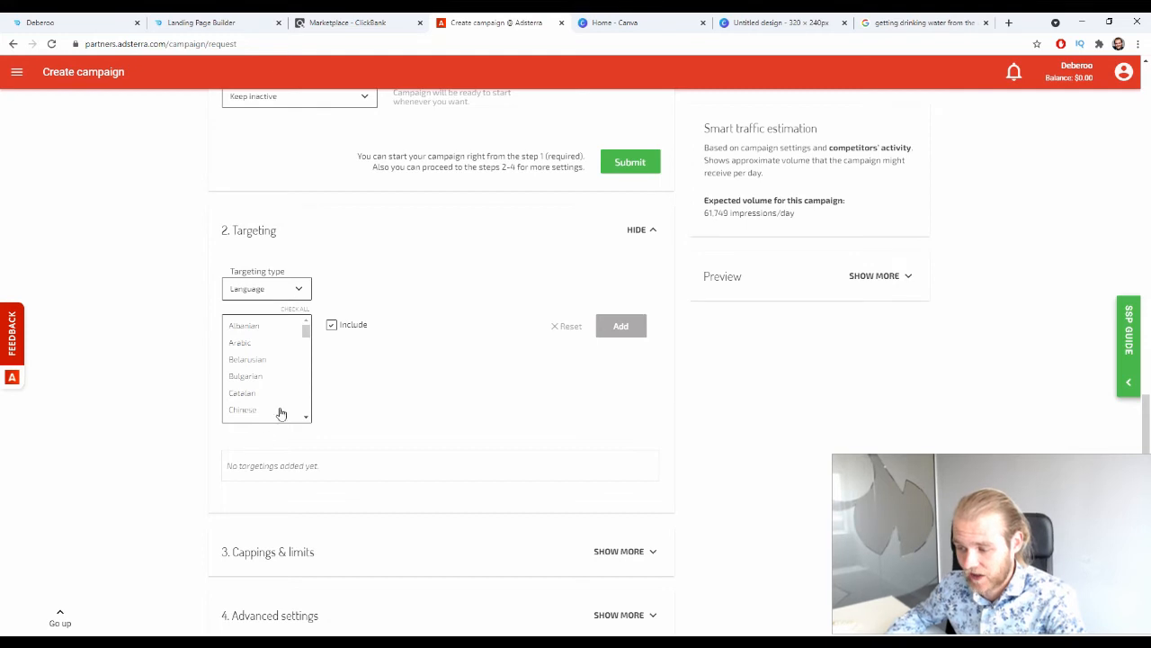
scroll(262, 369, "down", 1)
scroll(263, 367, "down", 1)
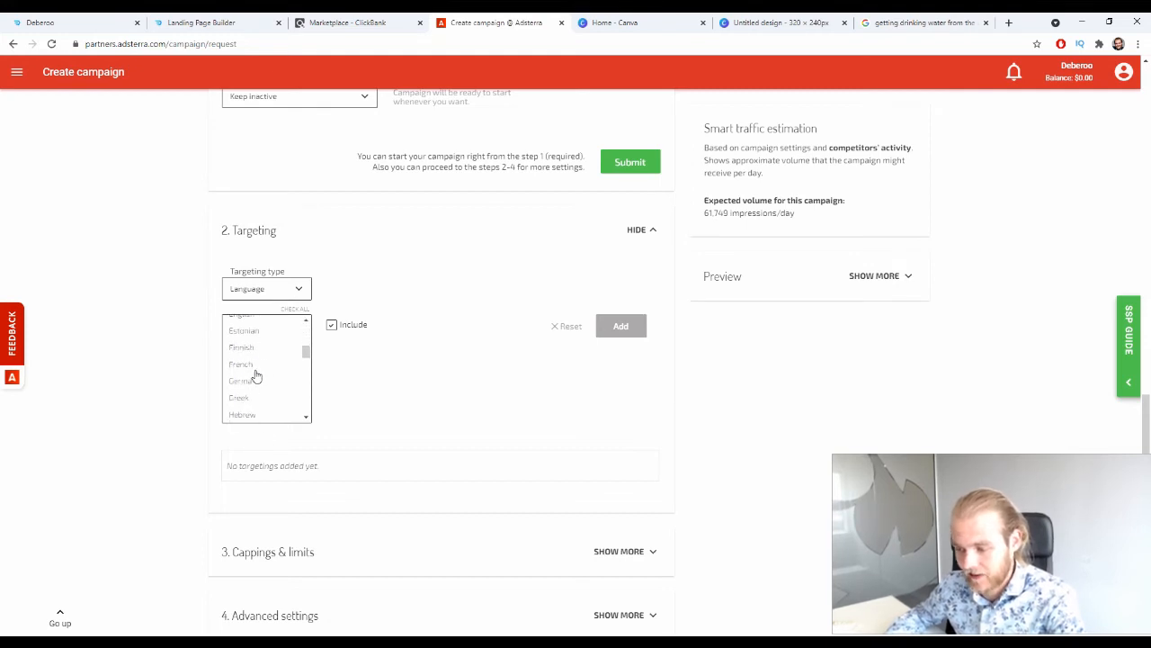
scroll(258, 351, "down", 1)
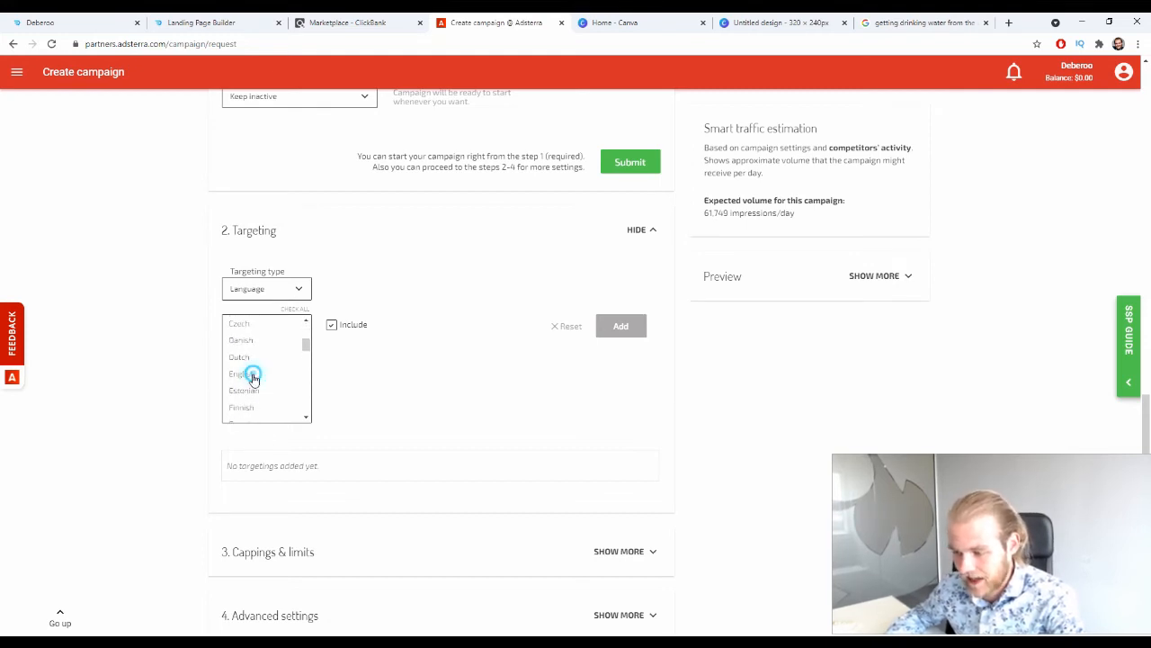
left_click(251, 374)
left_click(619, 327)
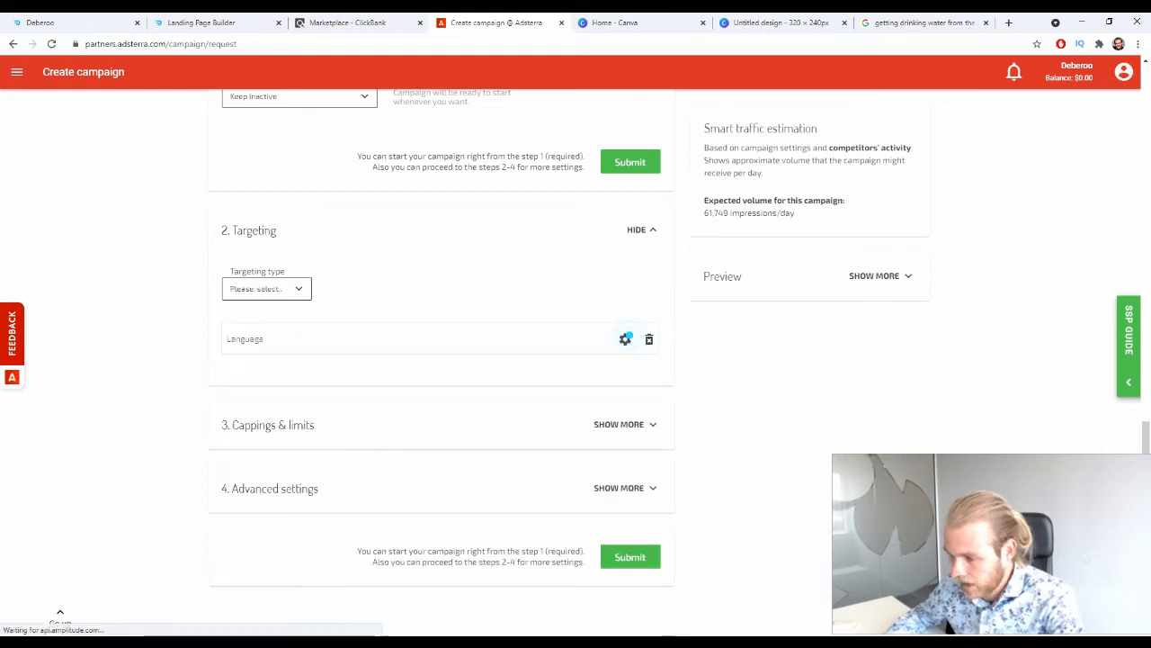
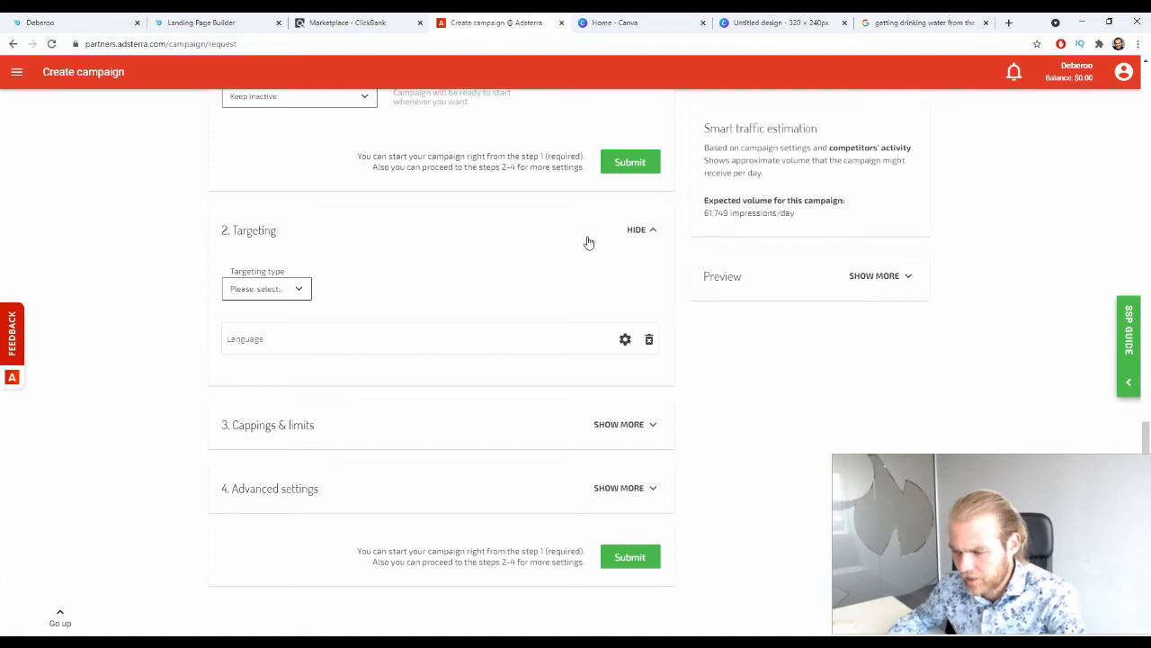
Set the campaign's frequency capping to 2 impressions per 24 hours.
left_click(630, 231)
left_click(648, 434)
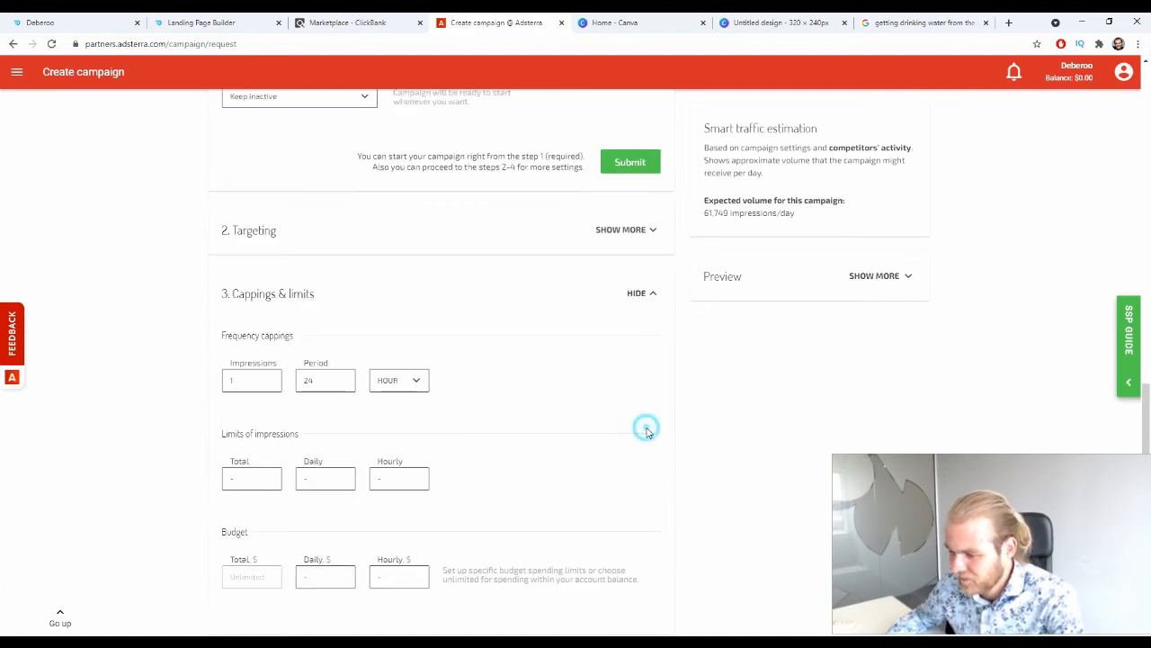
scroll(663, 391, "down", 1)
scroll(480, 373, "down", 1)
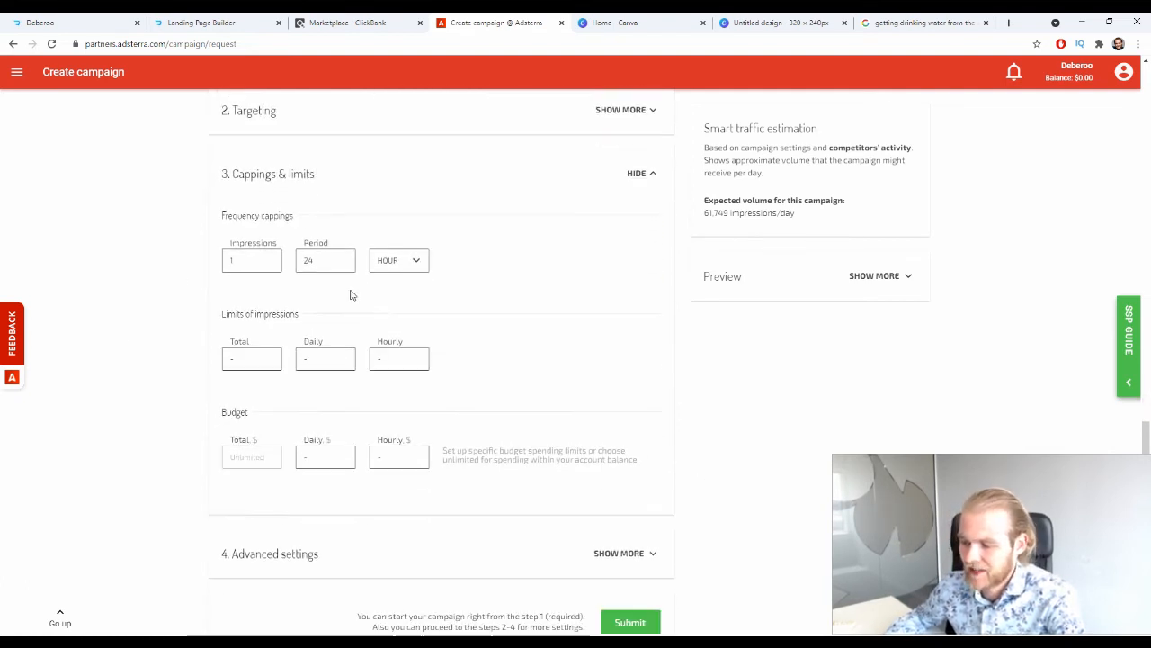
left_click_drag(223, 216, 304, 219)
double_click(254, 260)
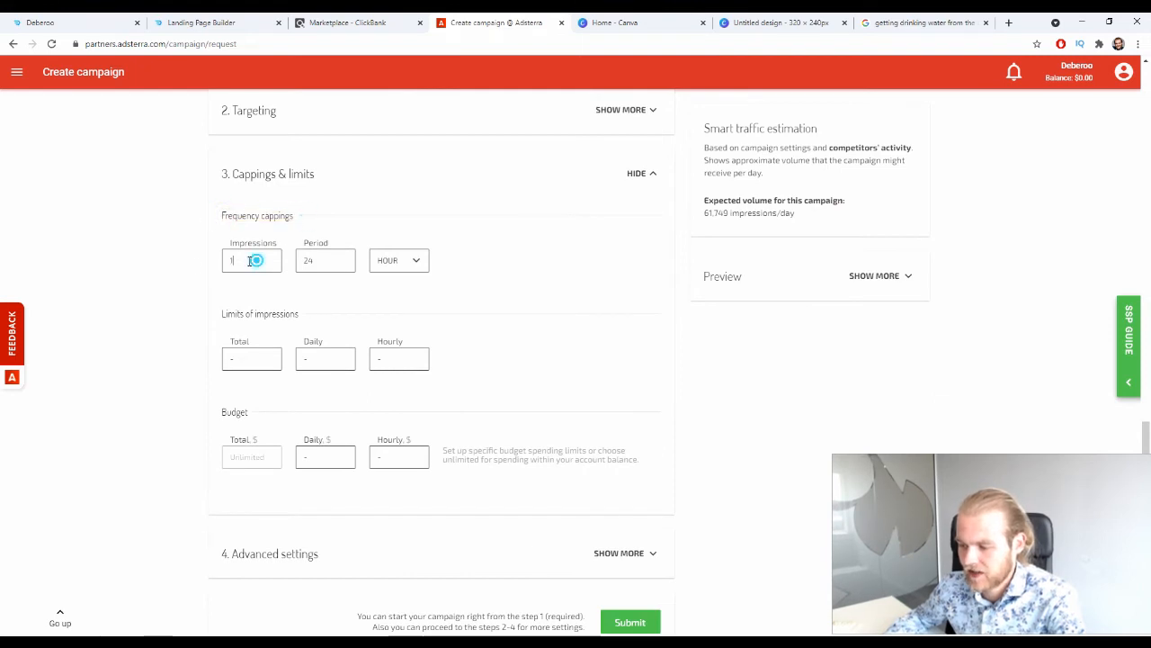
type("2")
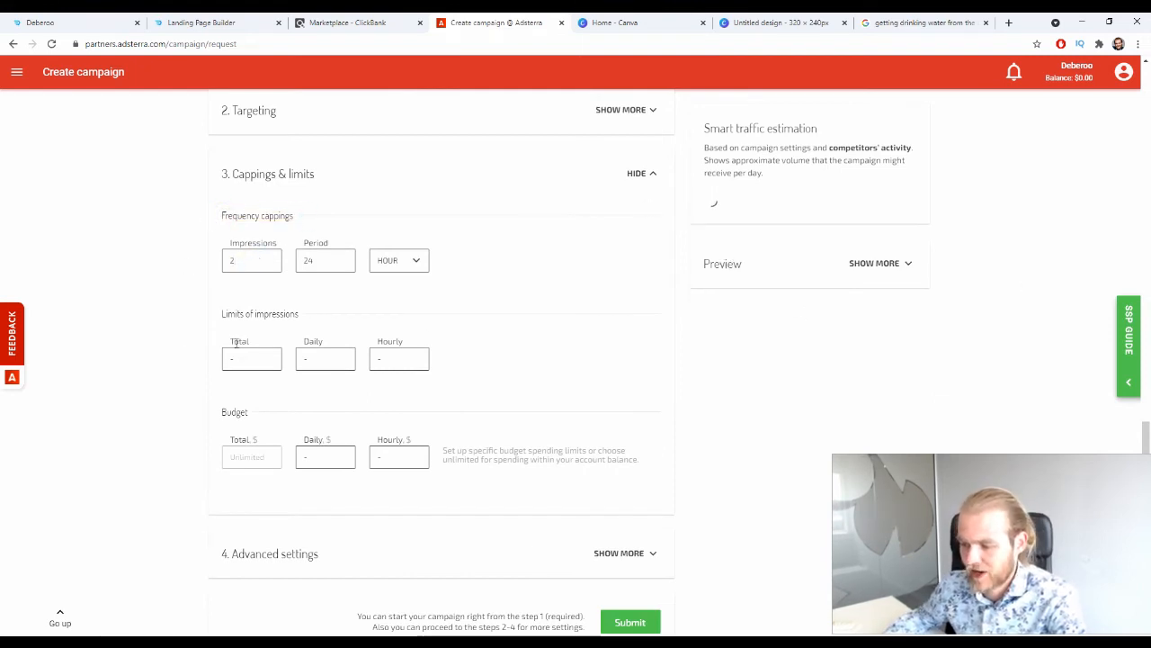
left_click(150, 328)
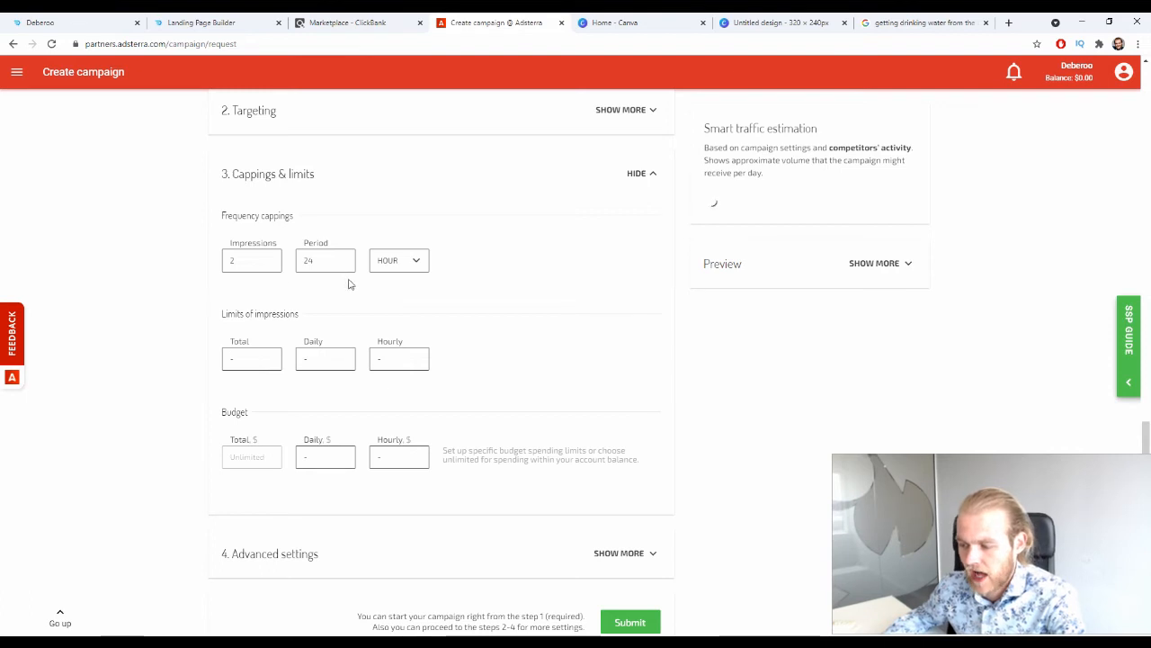
left_click(417, 258)
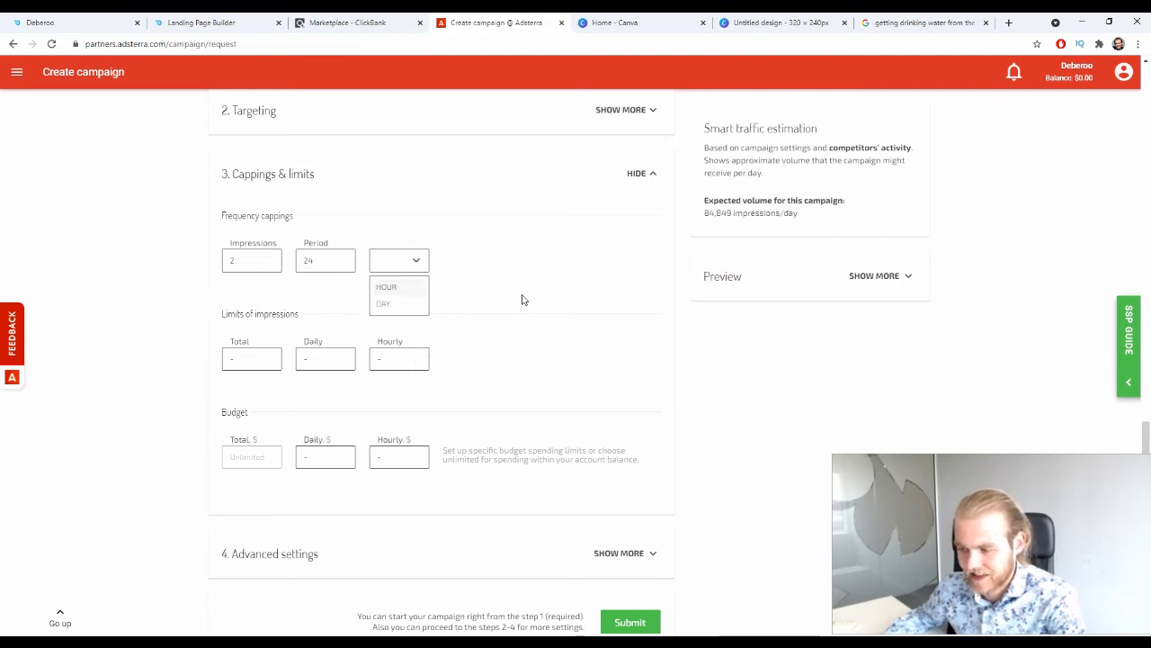
left_click(122, 300)
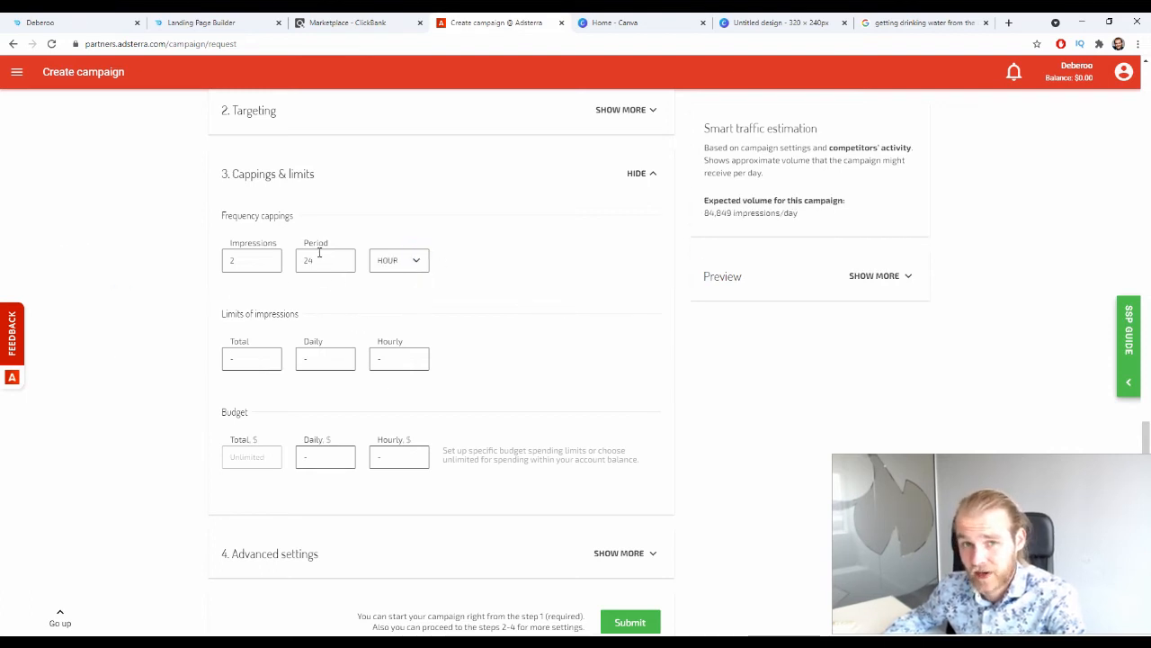
Limit the campaign's budget to $250 daily and $15 hourly, leaving the limits of impressions empty.
scroll(285, 279, "down", 1)
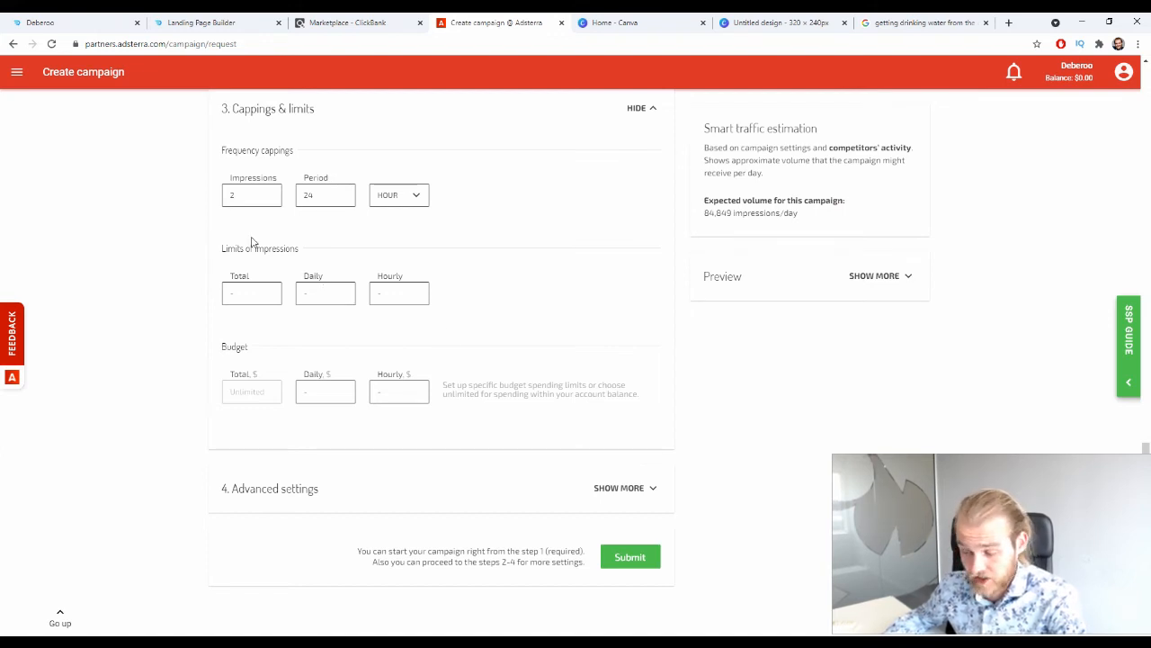
left_click(252, 302)
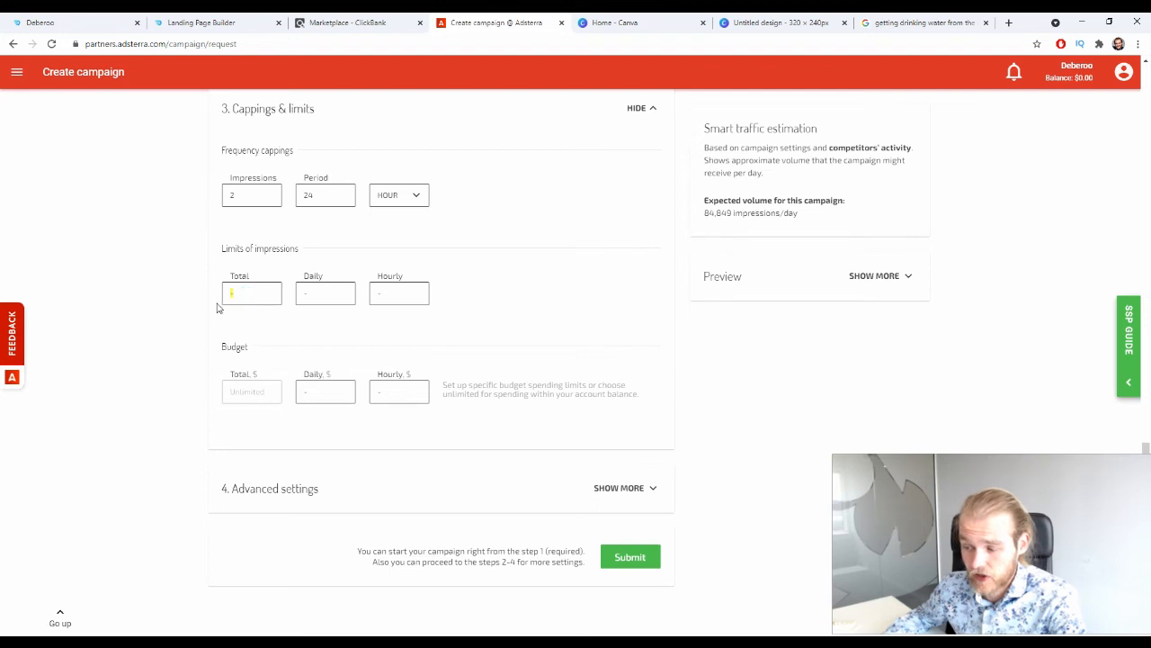
left_click(335, 292)
left_click(399, 295)
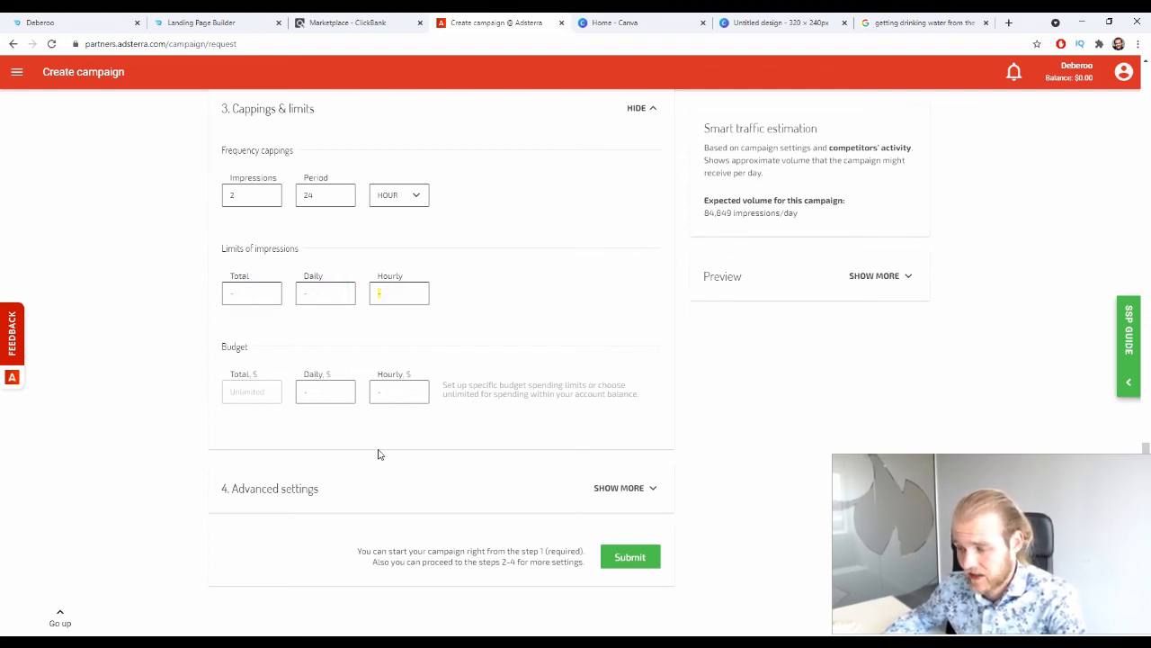
left_click(323, 293)
type("250")
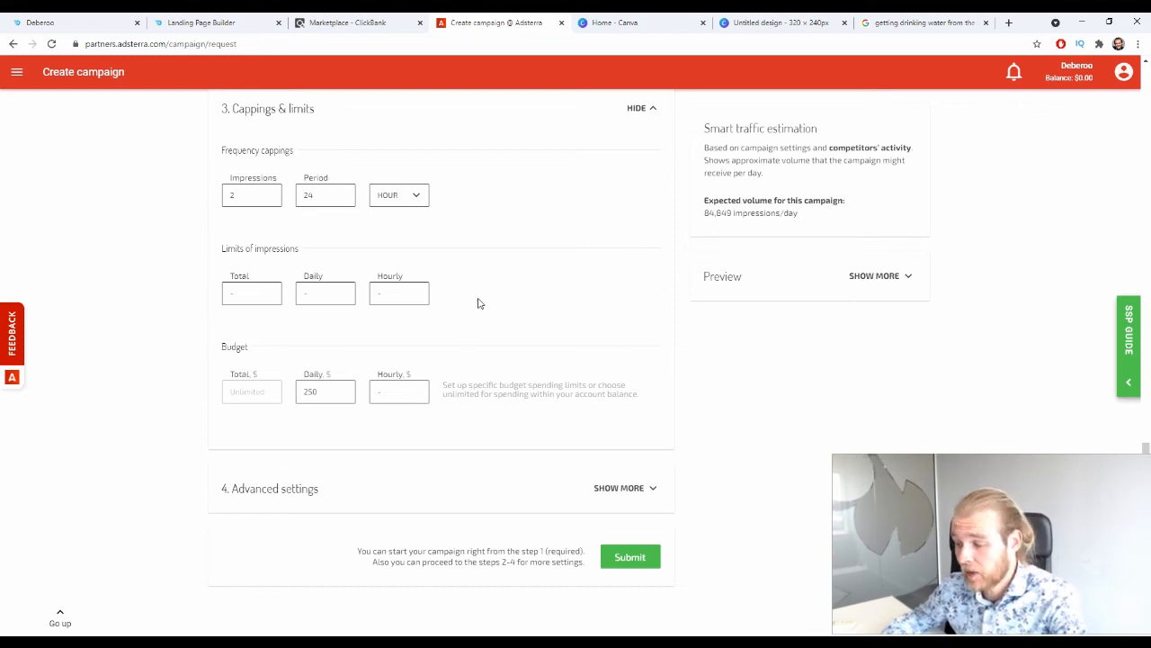
left_click(406, 387)
type("15")
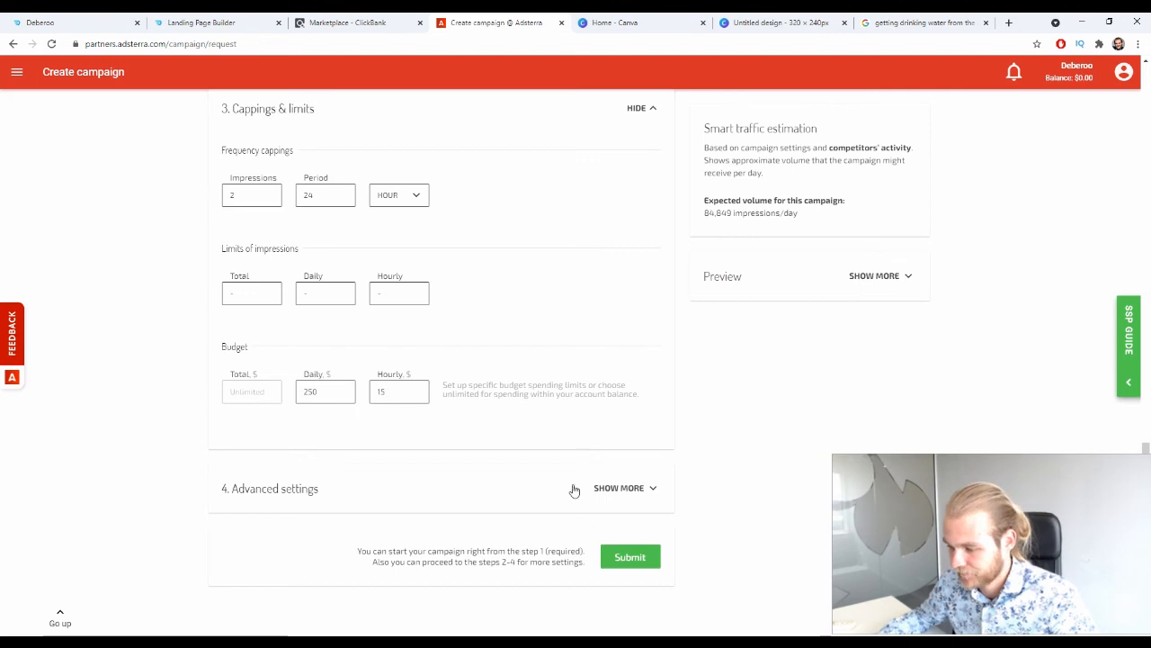
Examine the advanced settings for placement blacklists and whitelists, IP range targeting, and custom bids by placement and country code.
left_click(629, 491)
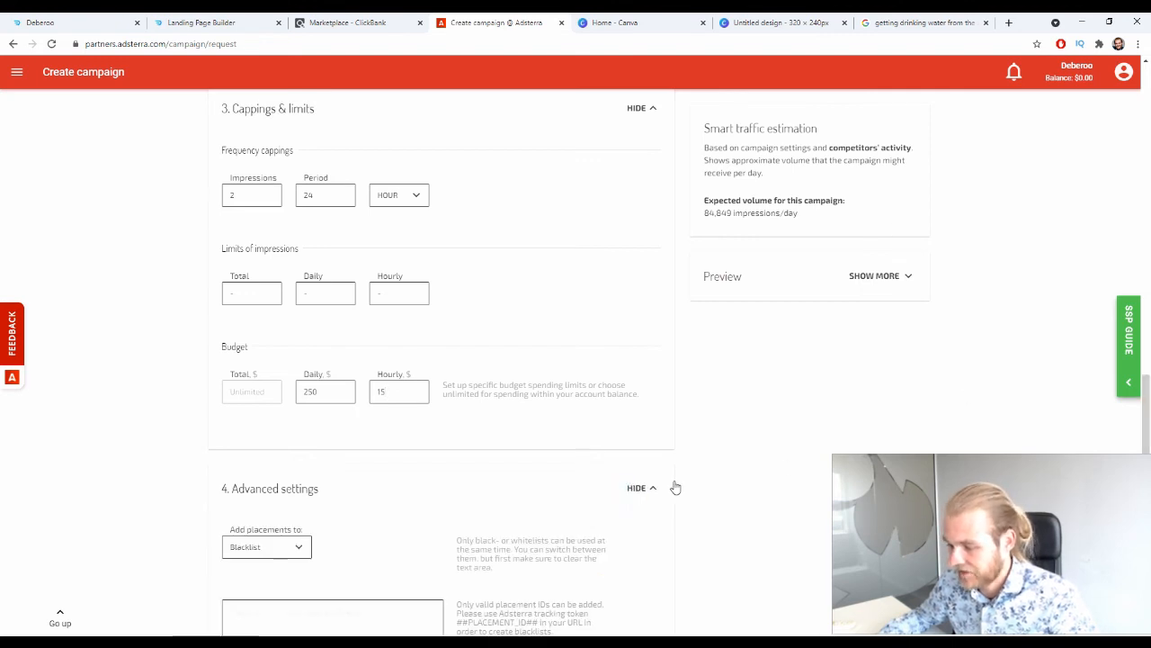
scroll(666, 431, "down", 4)
left_click(266, 248)
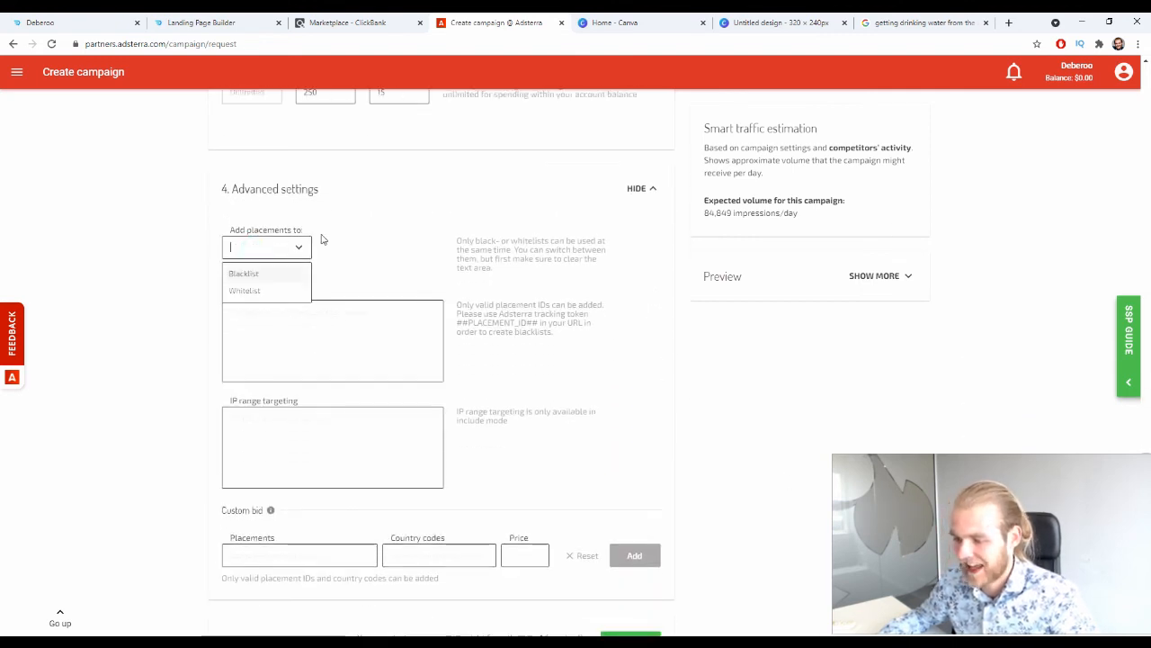
left_click(354, 221)
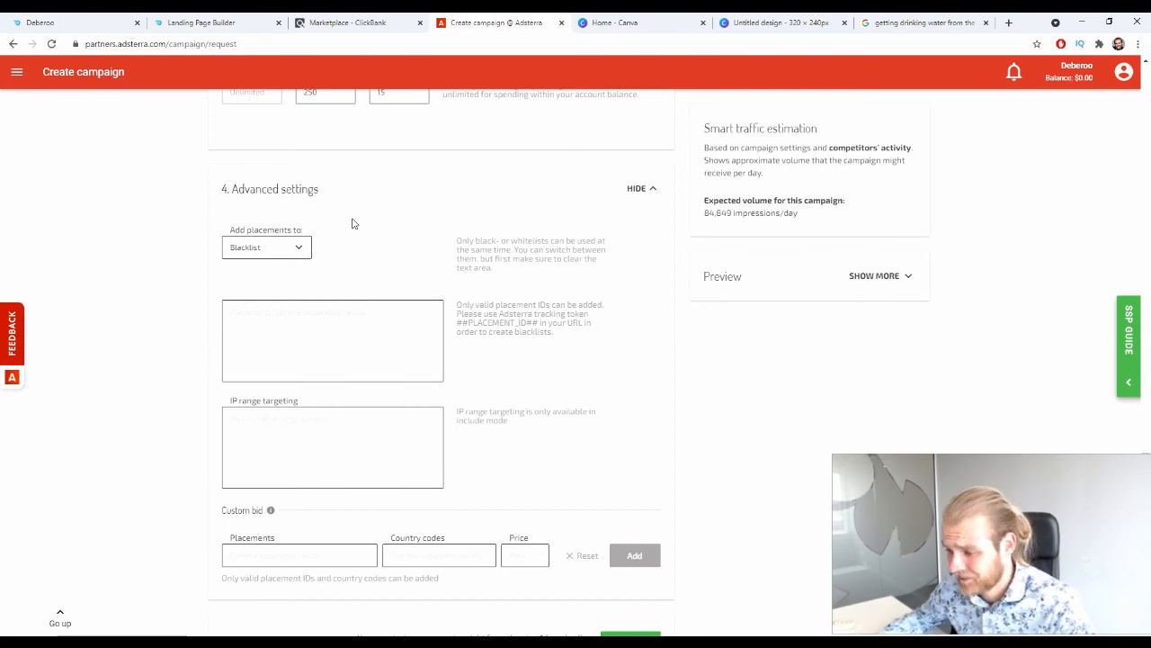
scroll(327, 218, "down", 1)
left_click(278, 219)
left_click(257, 358)
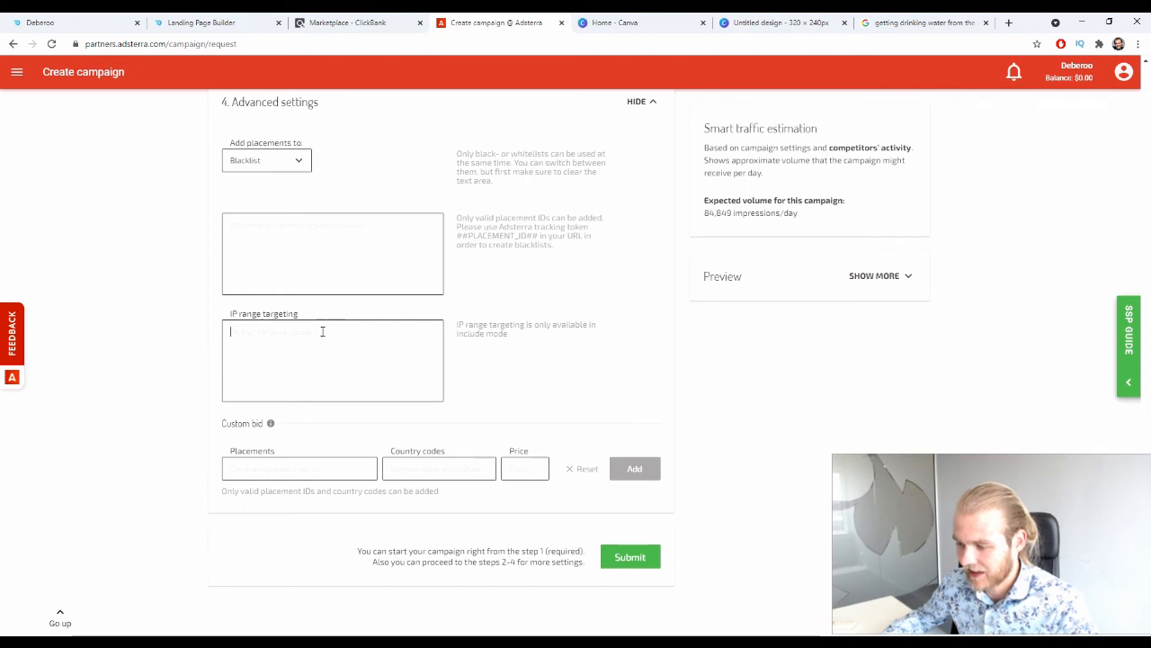
left_click_drag(224, 422, 264, 423)
left_click(144, 423)
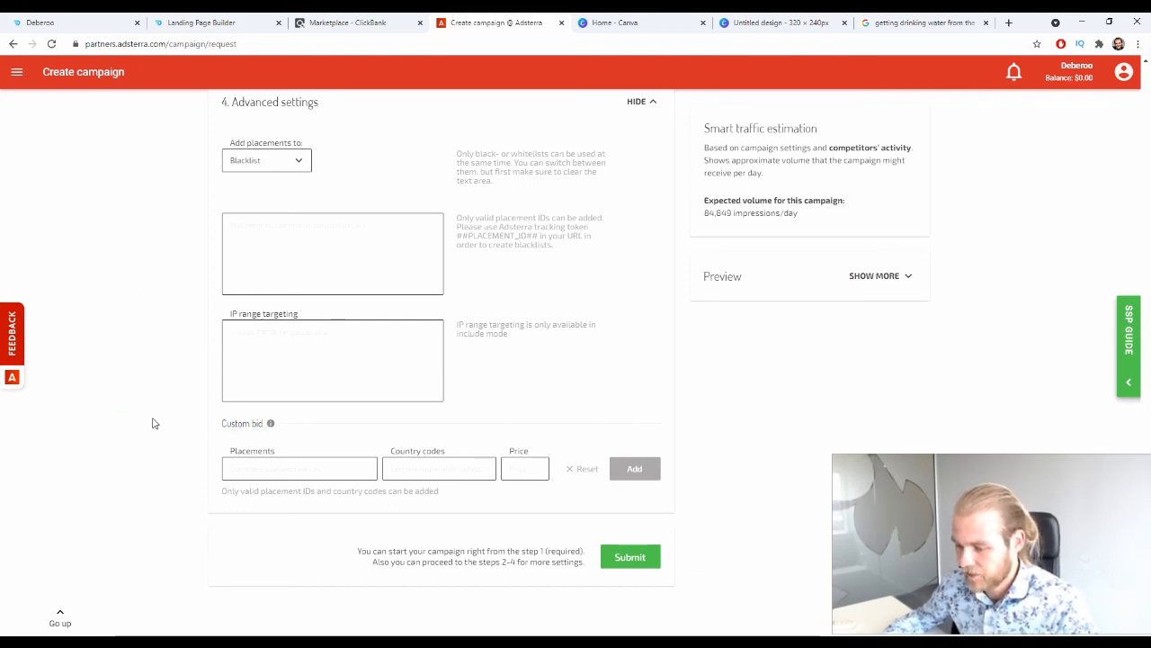
left_click(271, 466)
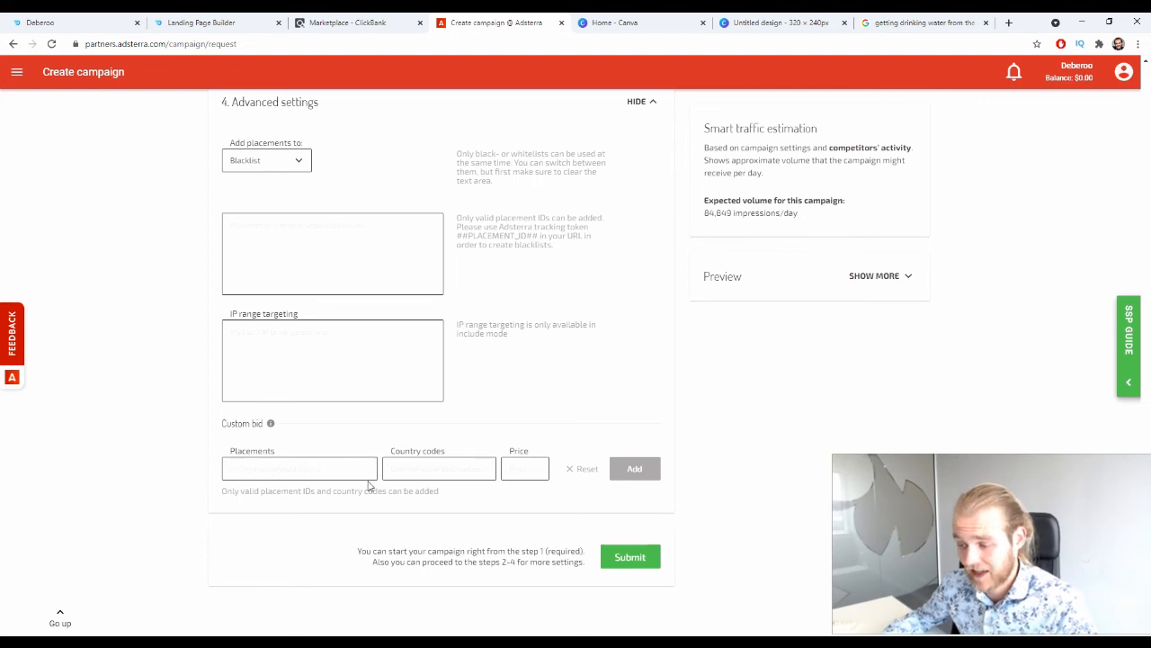
left_click(429, 472)
double_click(412, 450)
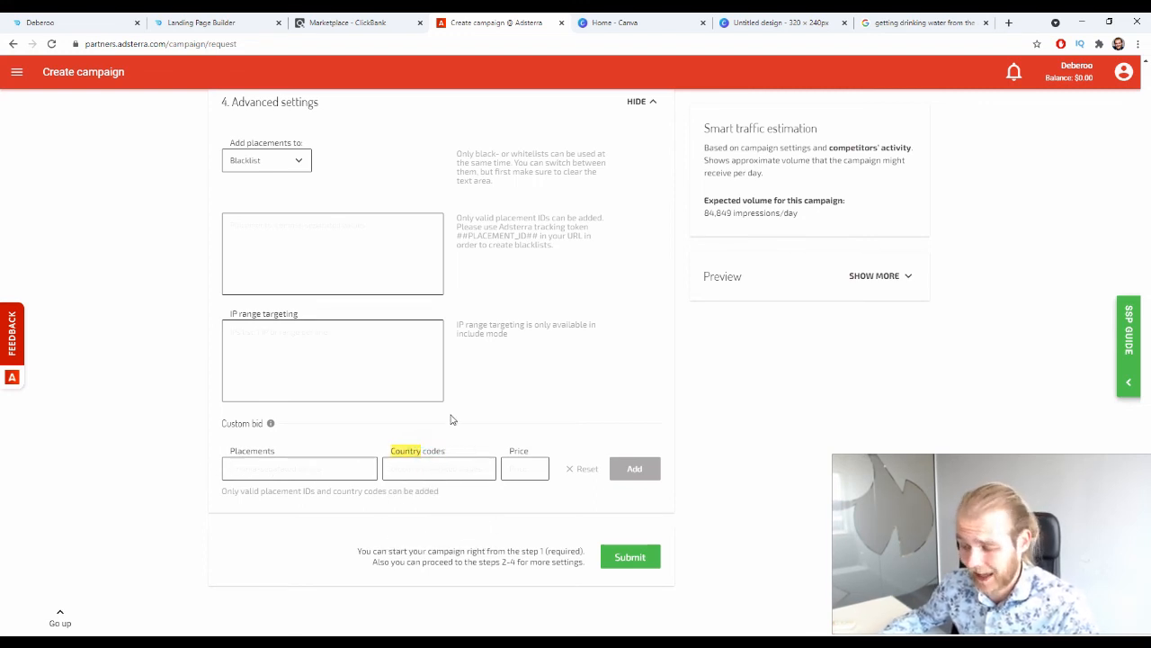
left_click(123, 448)
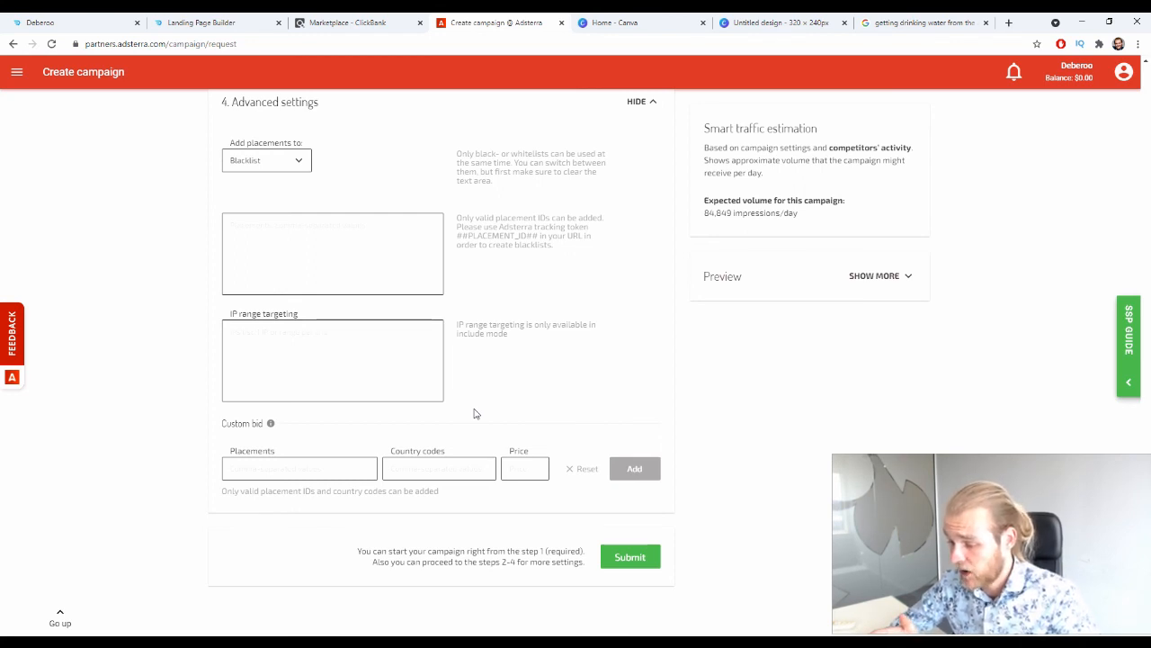
Submit the campaign form, review the settings summary, and send the campaign for verification.
left_click(599, 556)
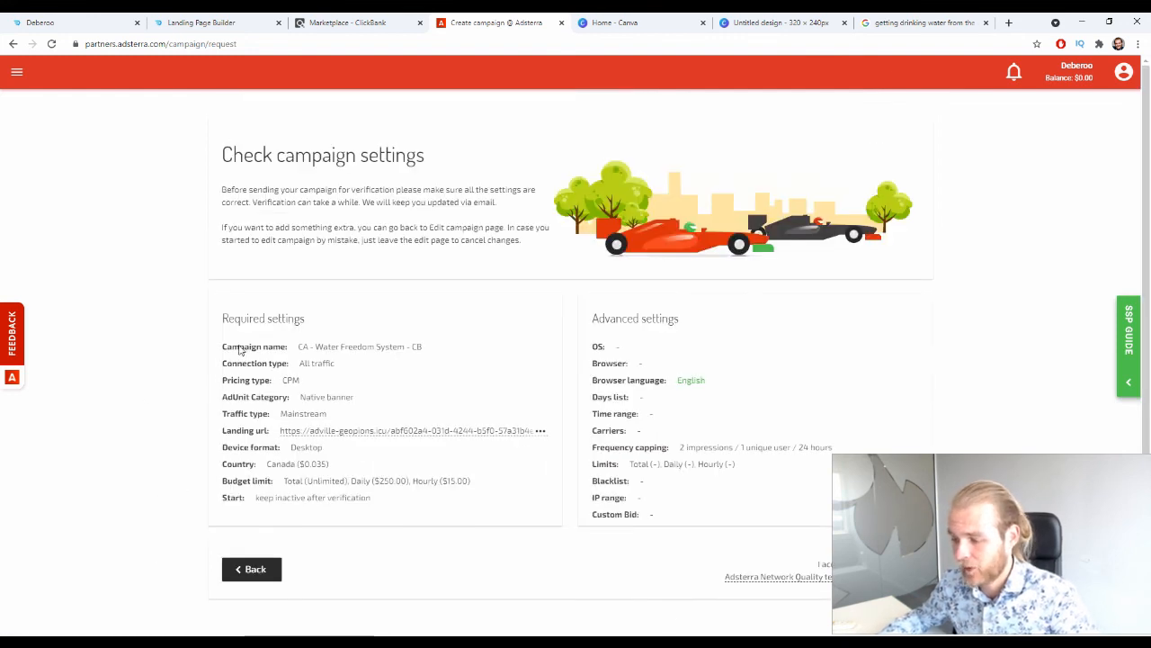
scroll(239, 324, "down", 1)
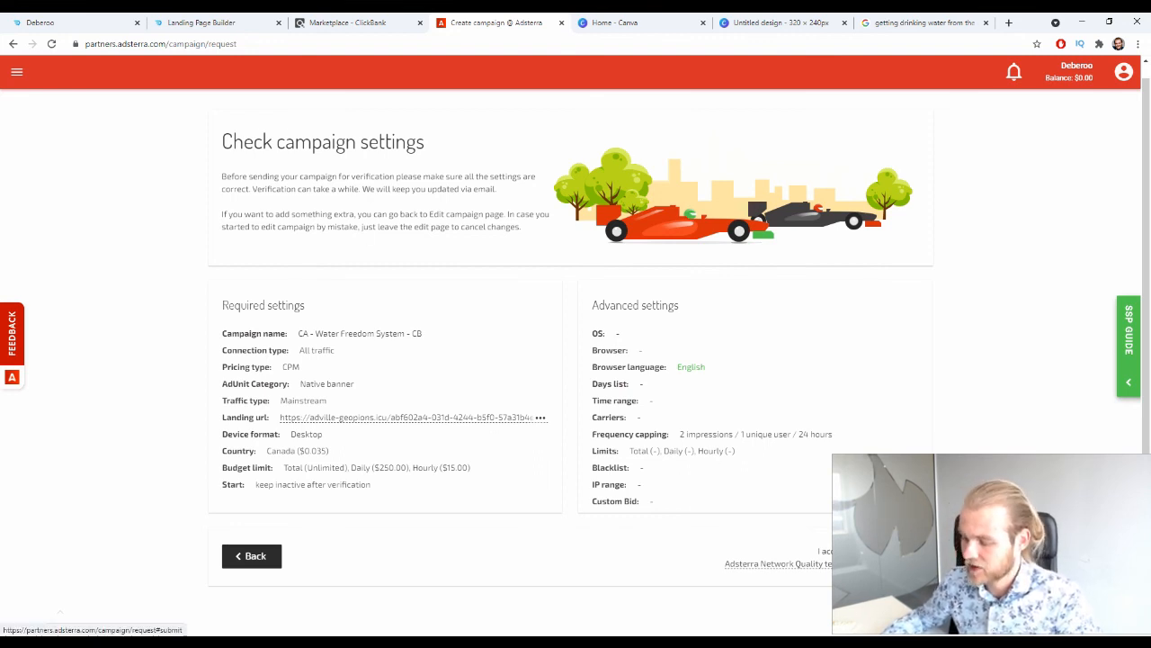
left_click(885, 556)
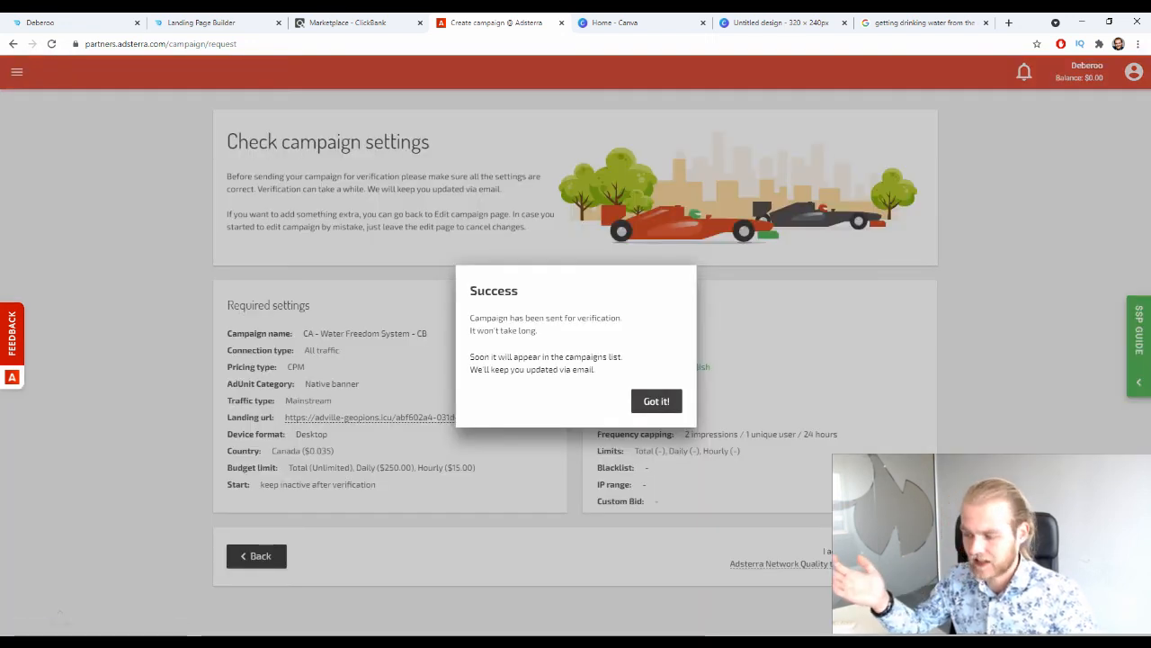